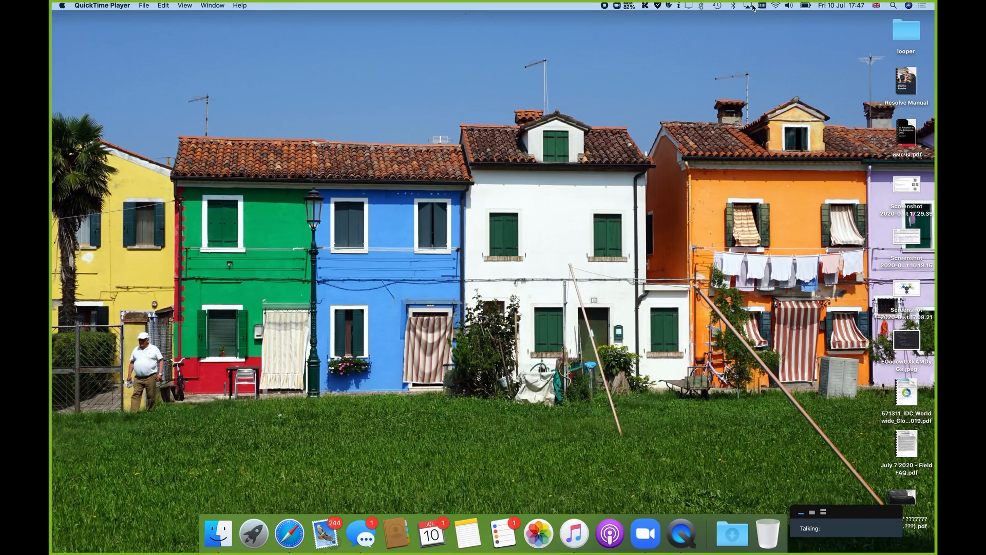
Activate the VMWLAB WireGuard tunnel and connect to the jumpbox.vmwlab.ru PC in Microsoft Remote Desktop.
click(700, 8)
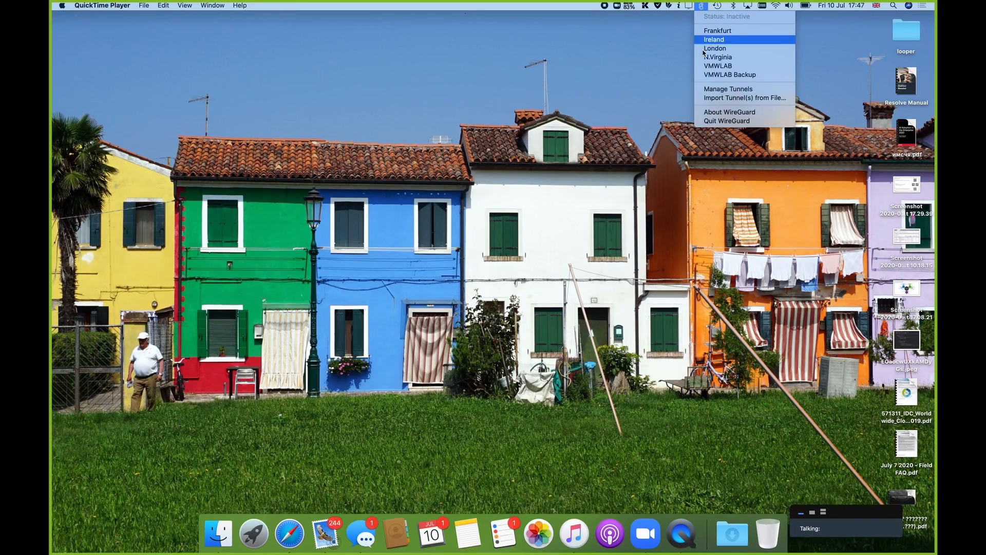
click(705, 66)
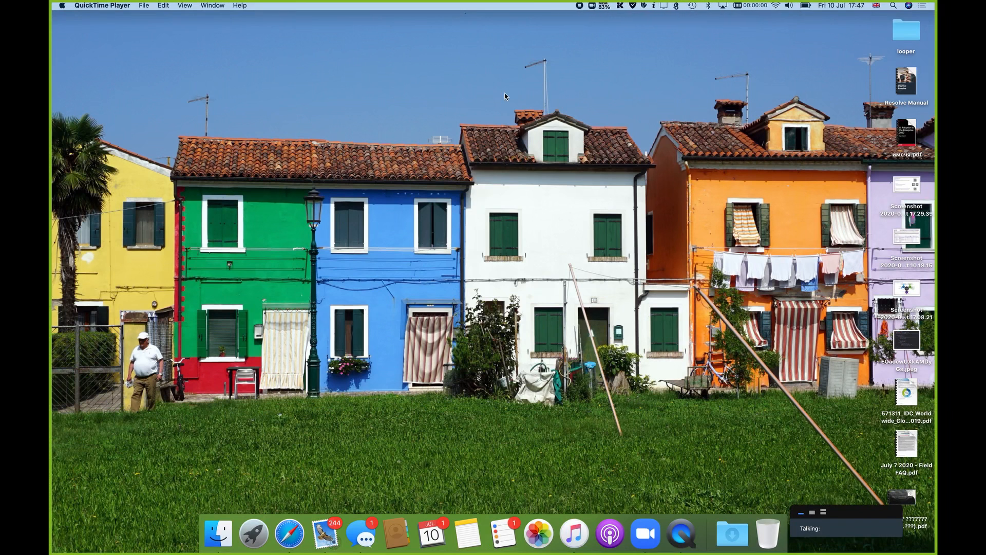
key(F4)
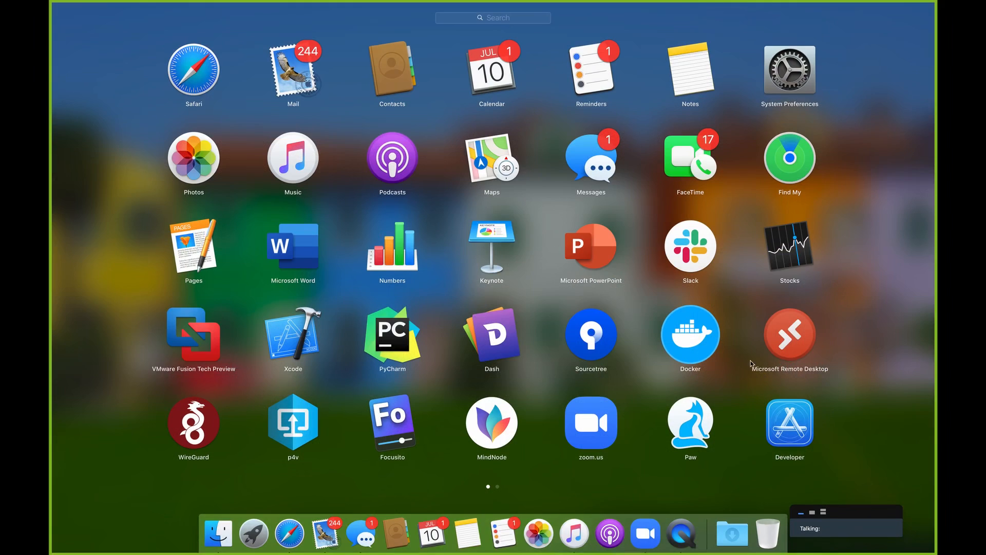
click(792, 341)
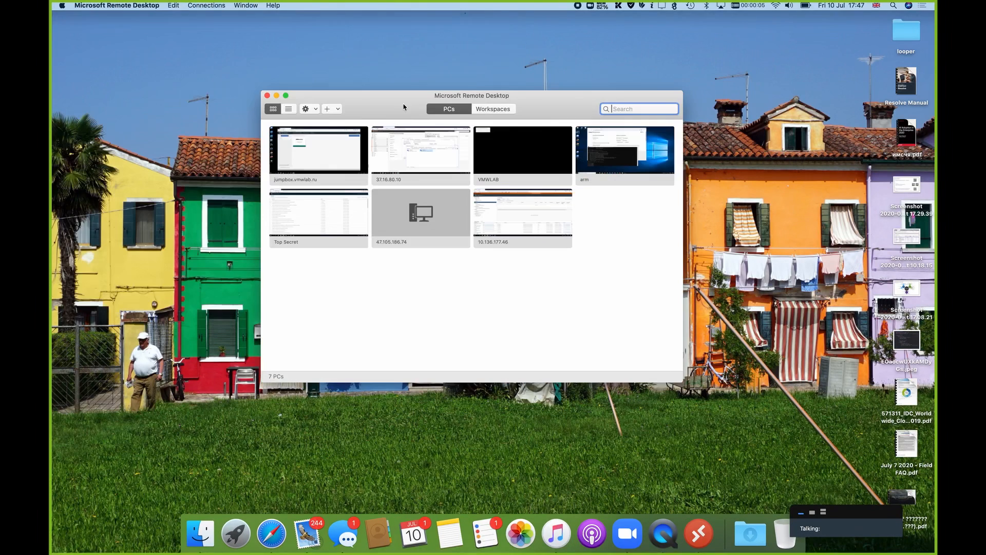
click(319, 148)
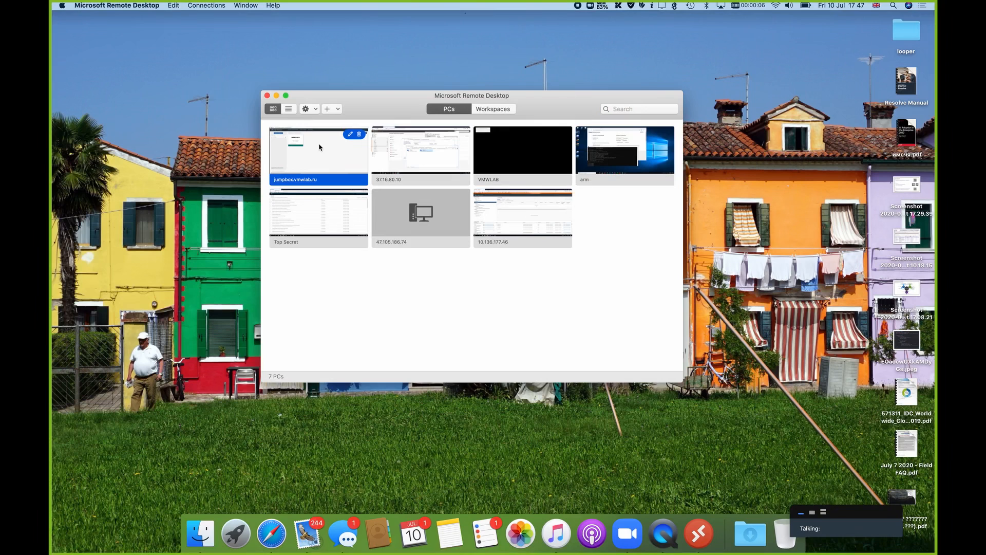
double_click(319, 148)
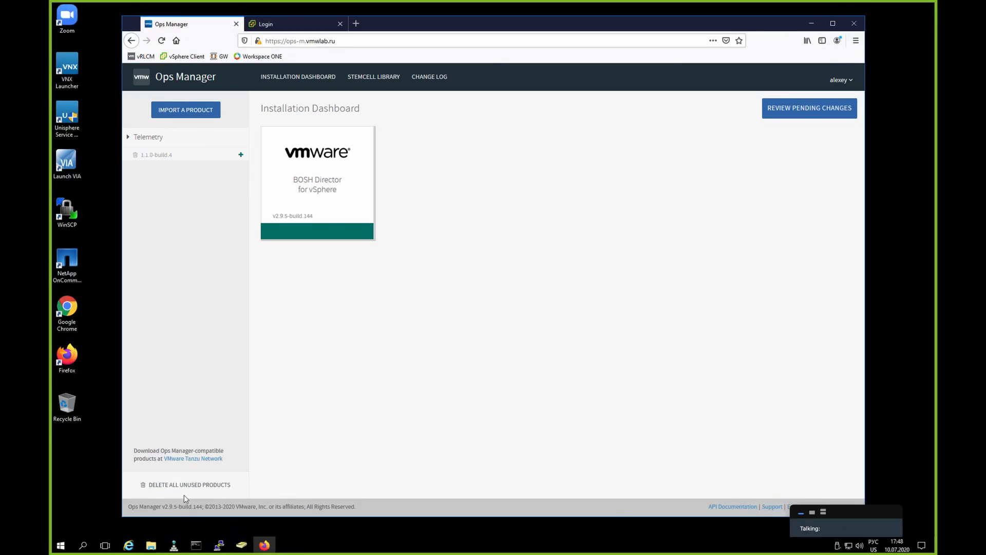
Locate the srt-2.9.6-build.8.pivotal file in the TAS downloads folder of File Explorer, keeping the Ops Manager import option uncovered.
click(152, 544)
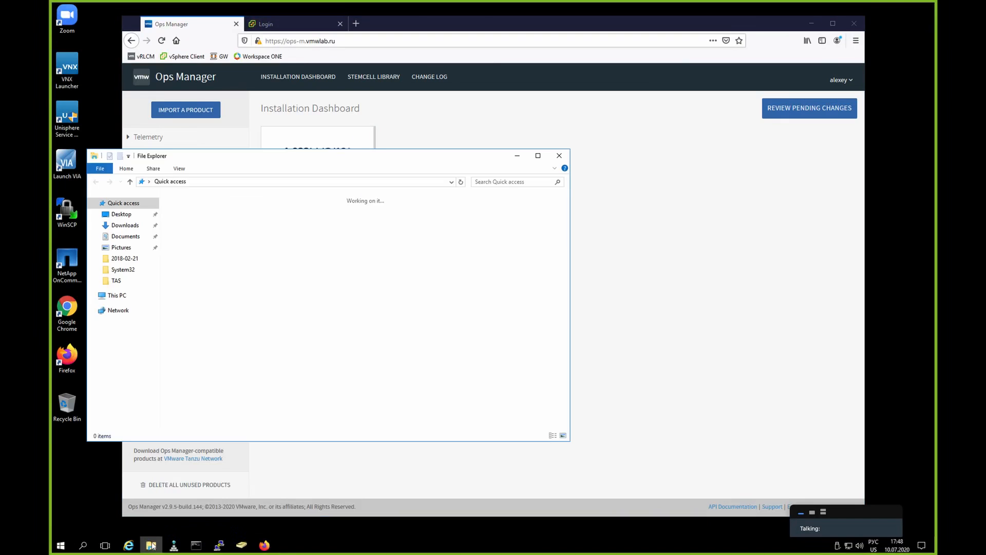
click(227, 277)
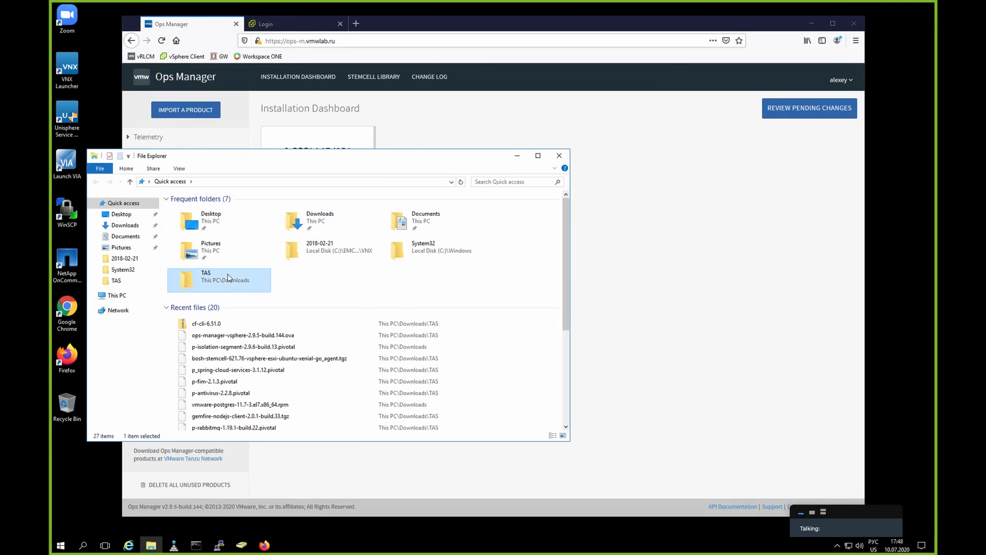
double_click(227, 277)
drag(311, 156, 455, 80)
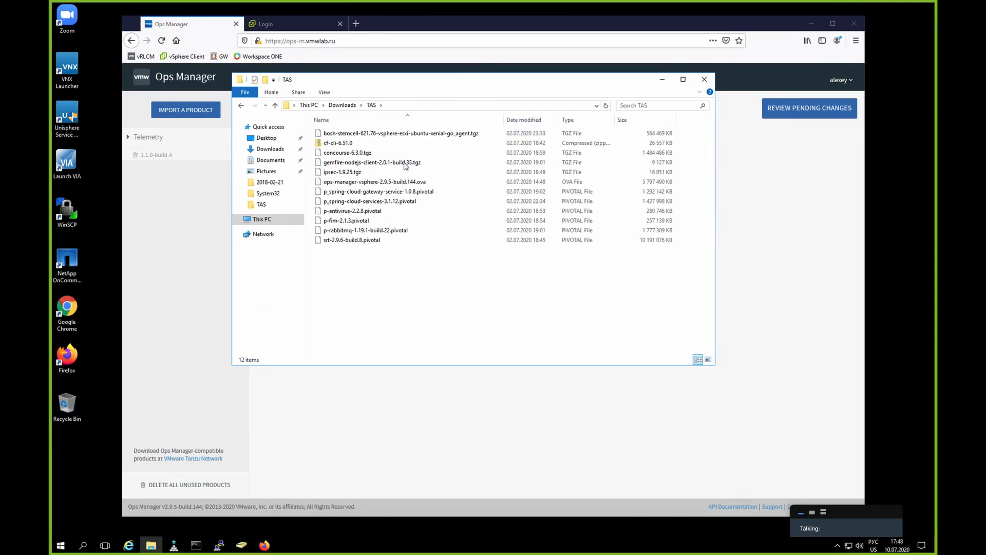
click(372, 241)
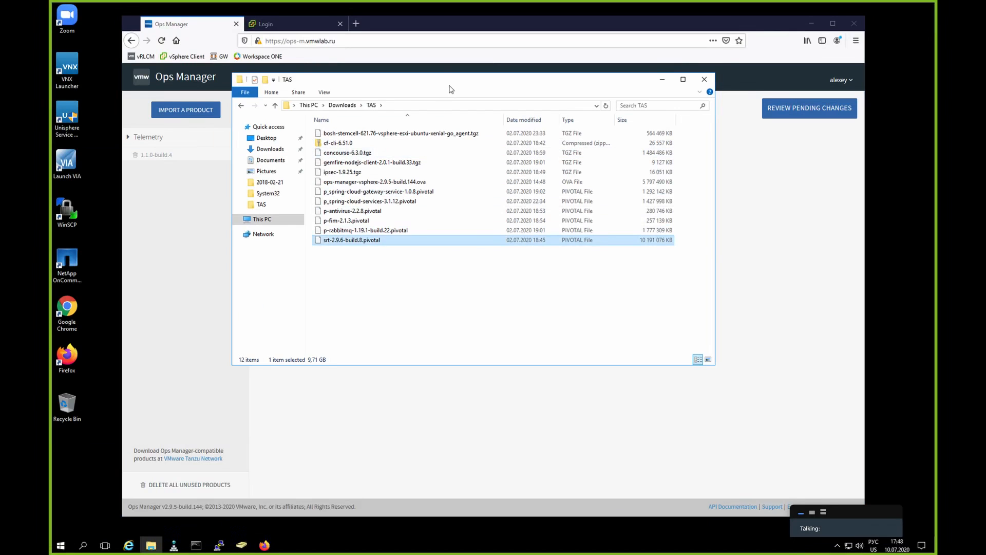
drag(452, 88, 303, 150)
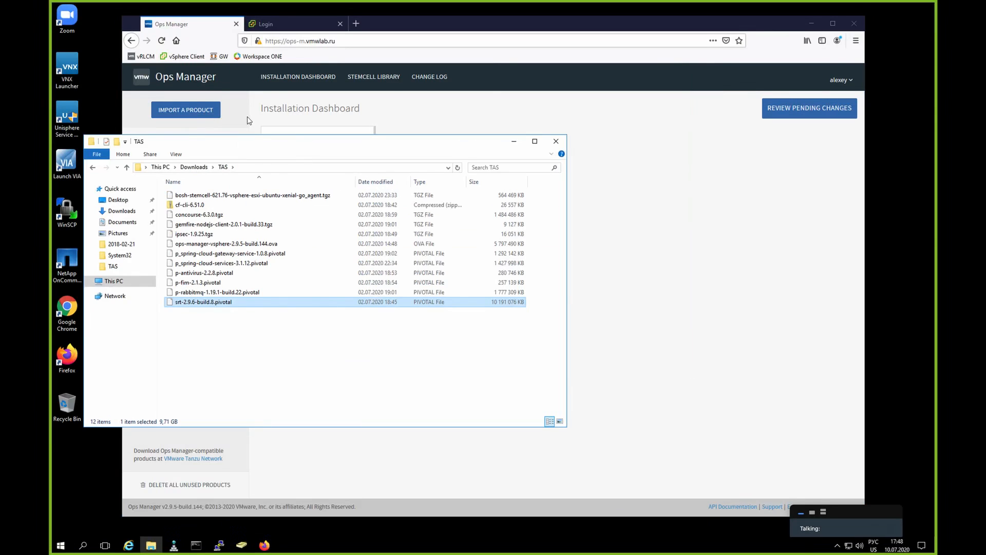
Import the product file srt-2.9.6-build.8.pivotal into Ops Manager.
click(200, 111)
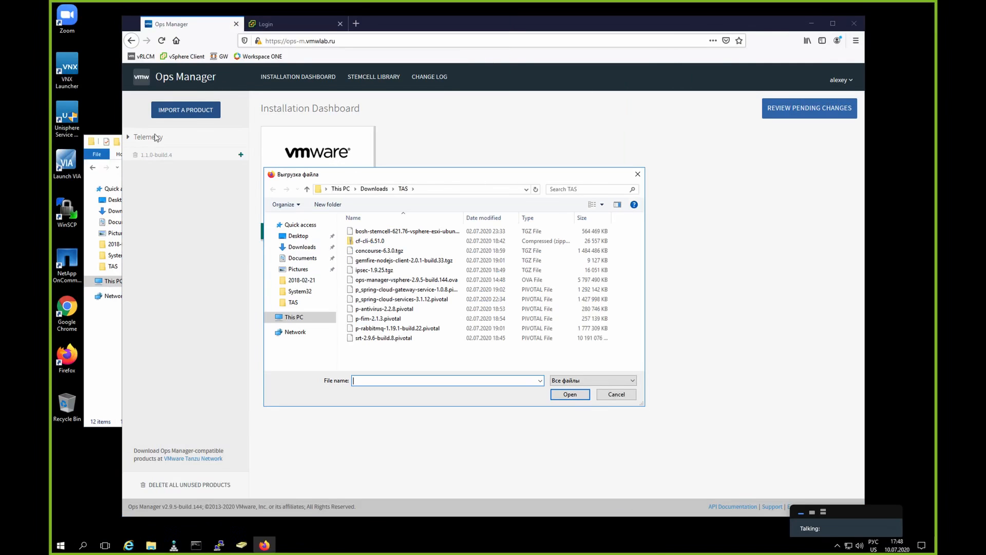
click(395, 338)
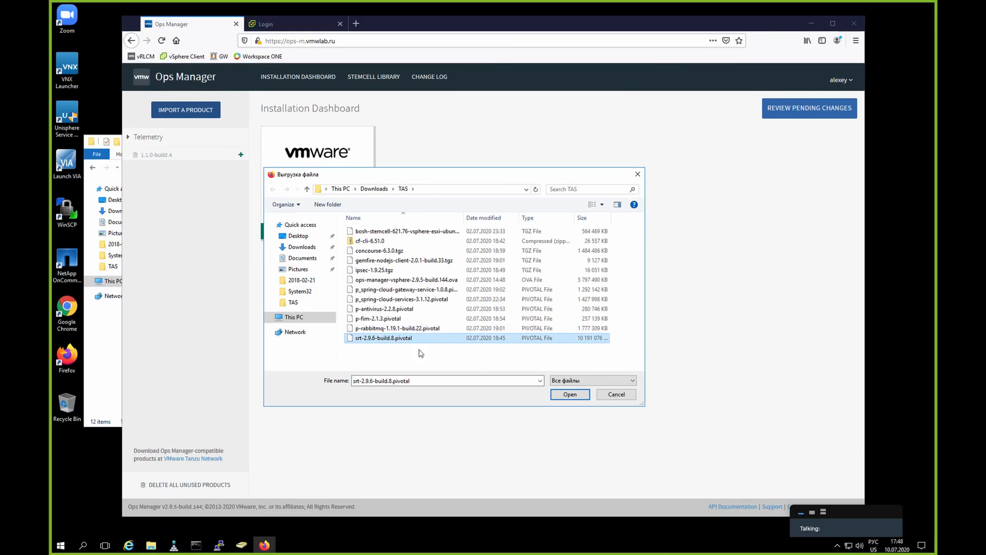
click(558, 396)
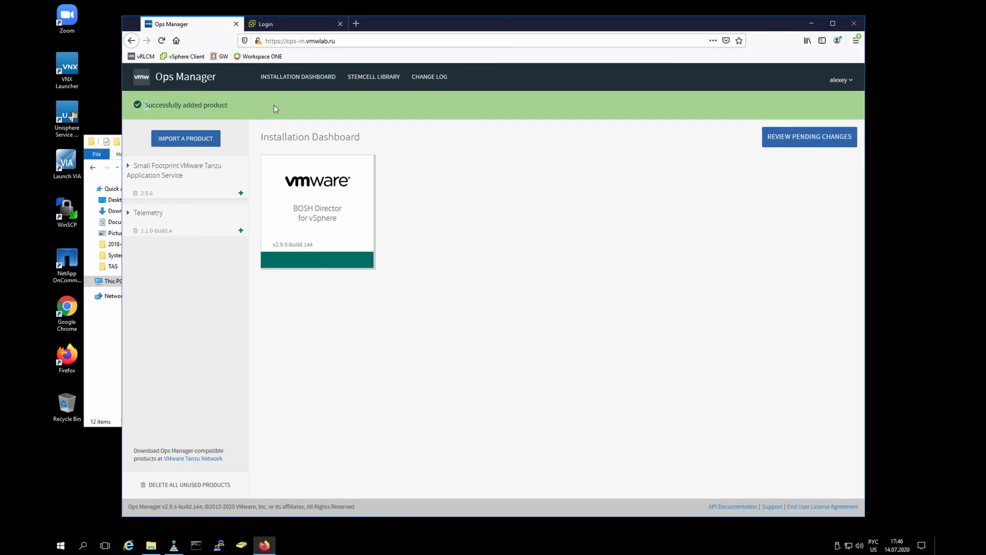
Review the product import message and compare the imported product with its source file in the TAS folder.
drag(274, 105, 295, 105)
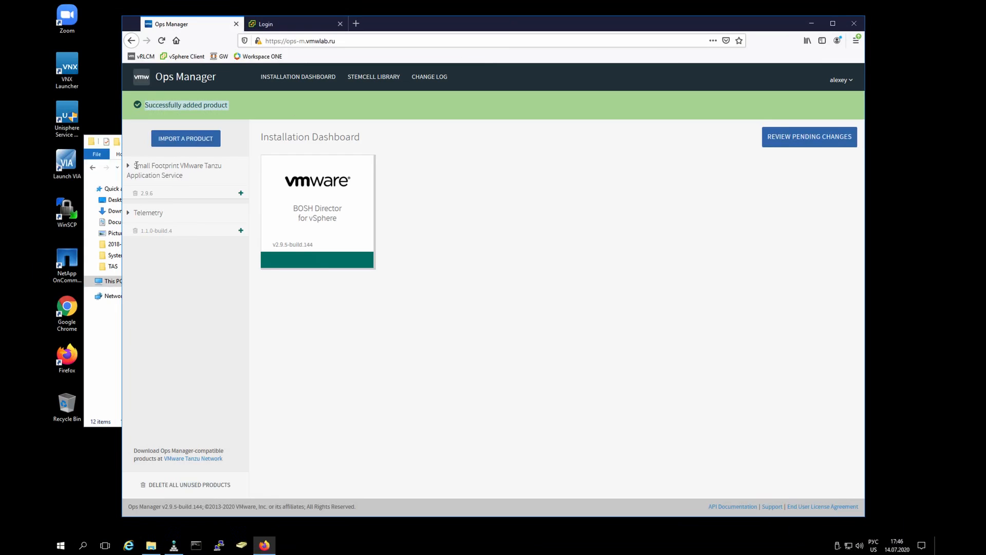
click(93, 384)
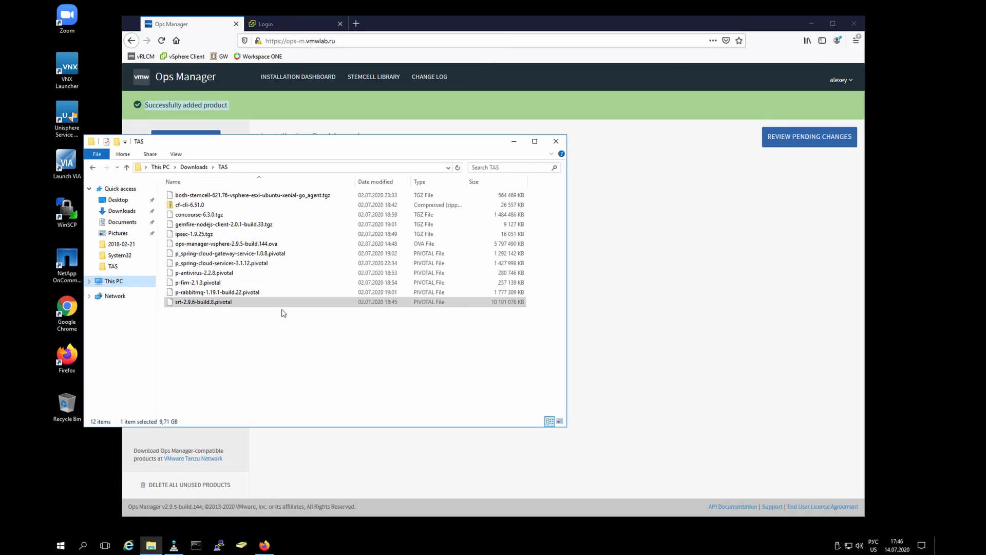
click(185, 304)
click(618, 301)
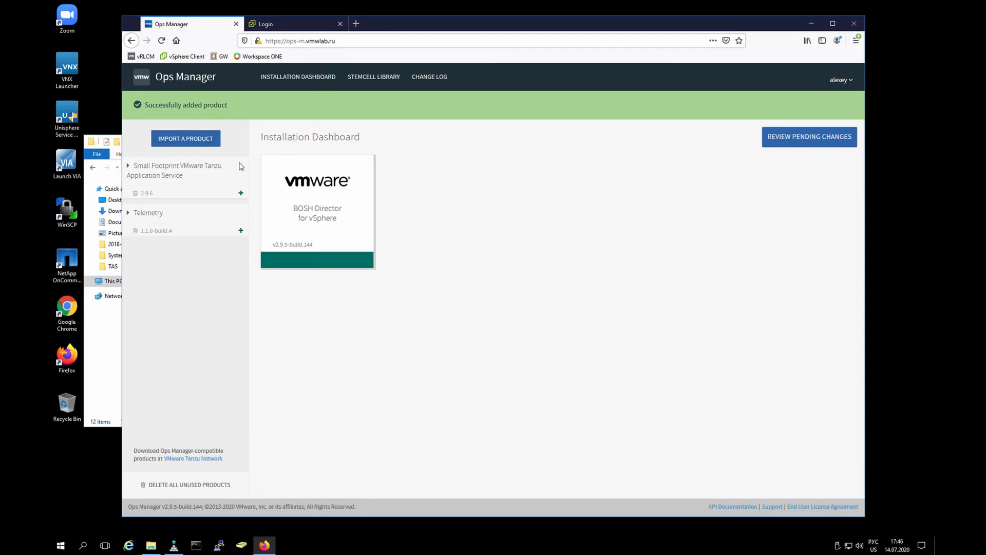
Sign back in to Ops Manager and add Small Footprint VMware Tanzu Application Service 2.9.6 to the Installation Dashboard.
click(241, 196)
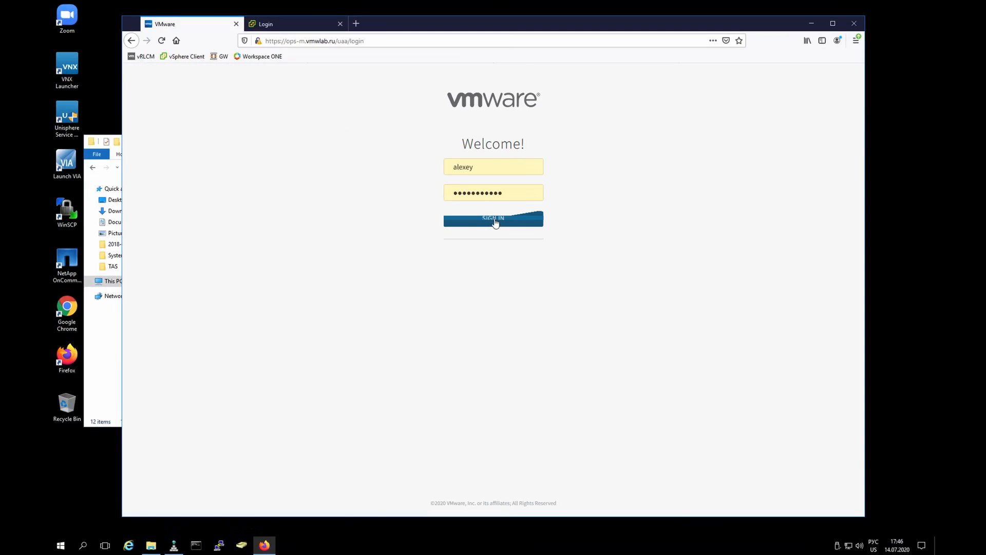
click(495, 221)
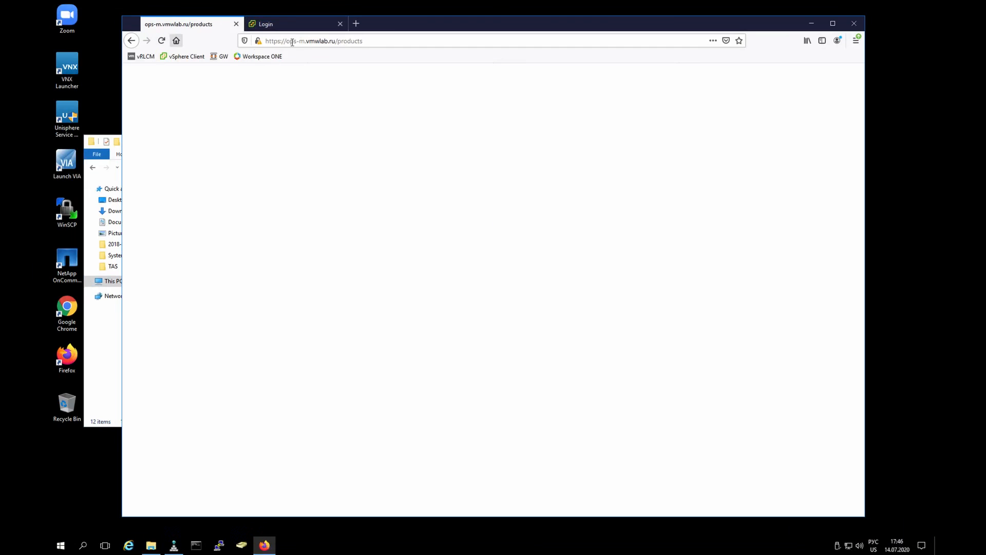
double_click(397, 40)
key(BackSpace)
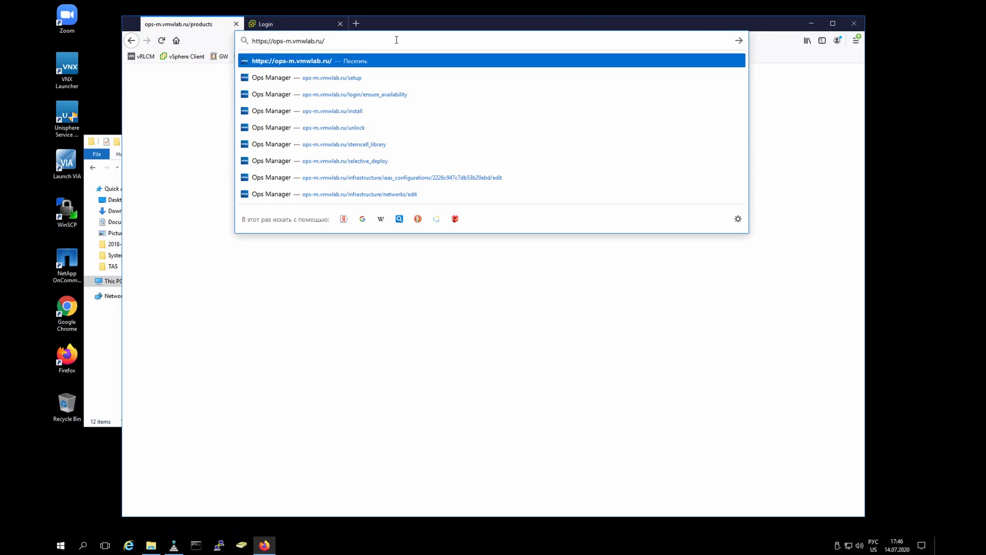
key(Return)
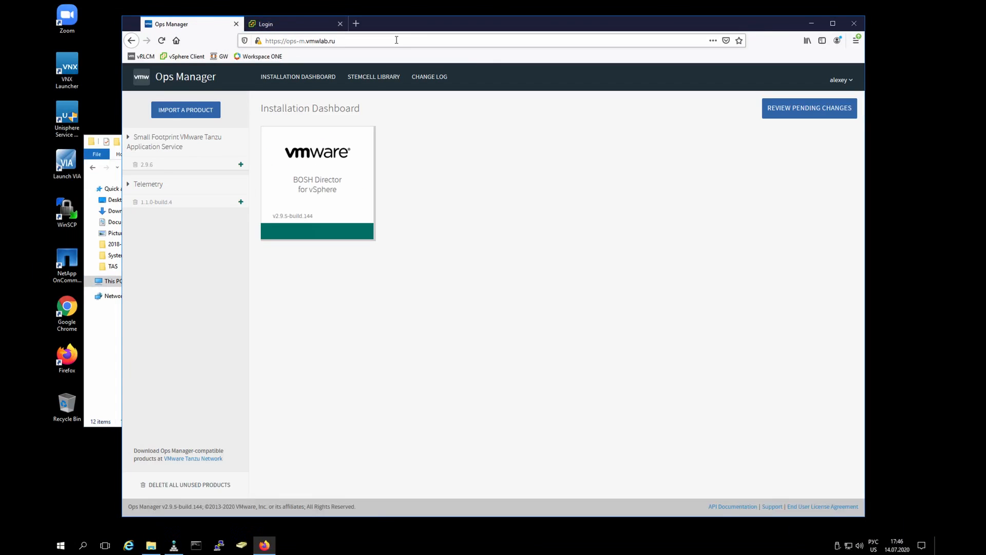
click(242, 165)
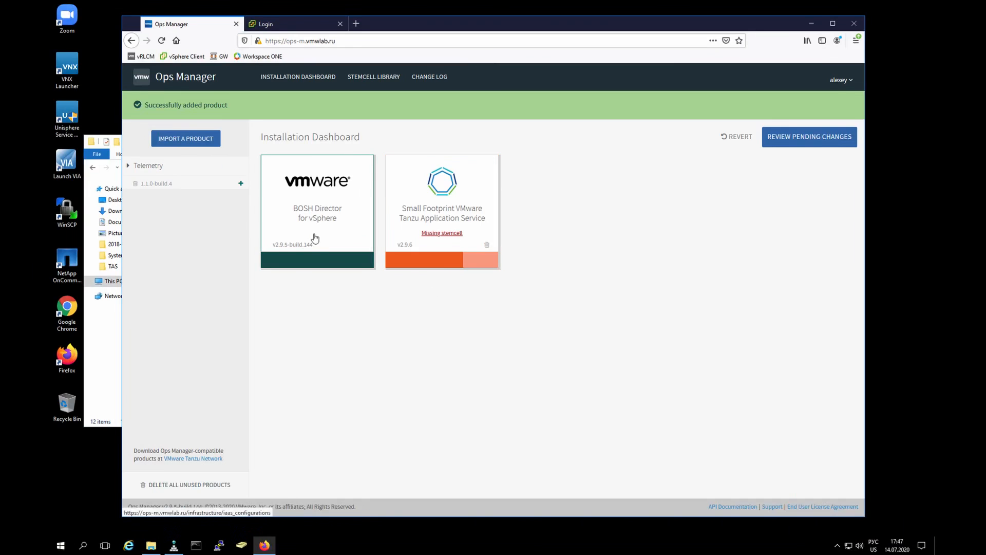
In the Small Footprint VMware Tanzu Application Service settings, assign the users network and save the AZ and network assignment.
click(440, 253)
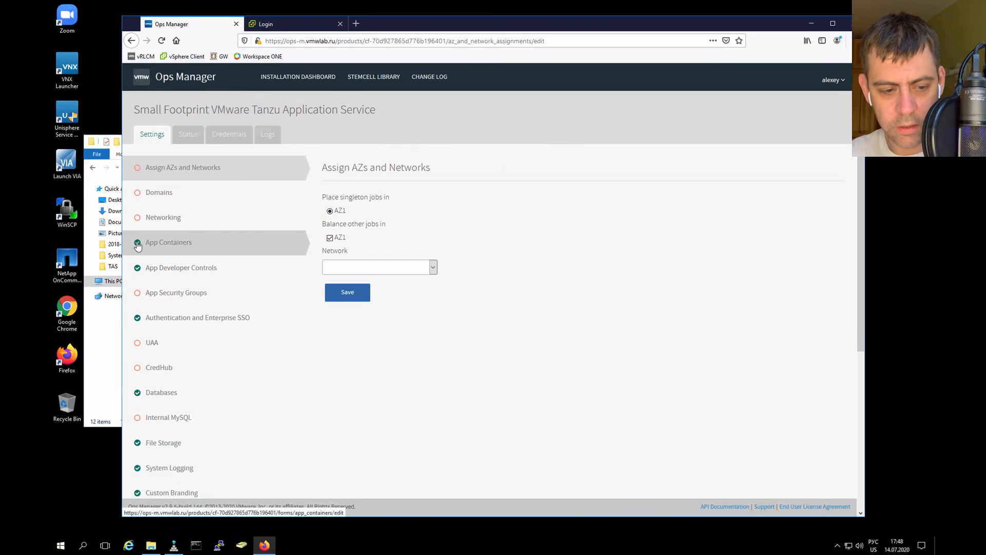
scroll(139, 364, down, 2)
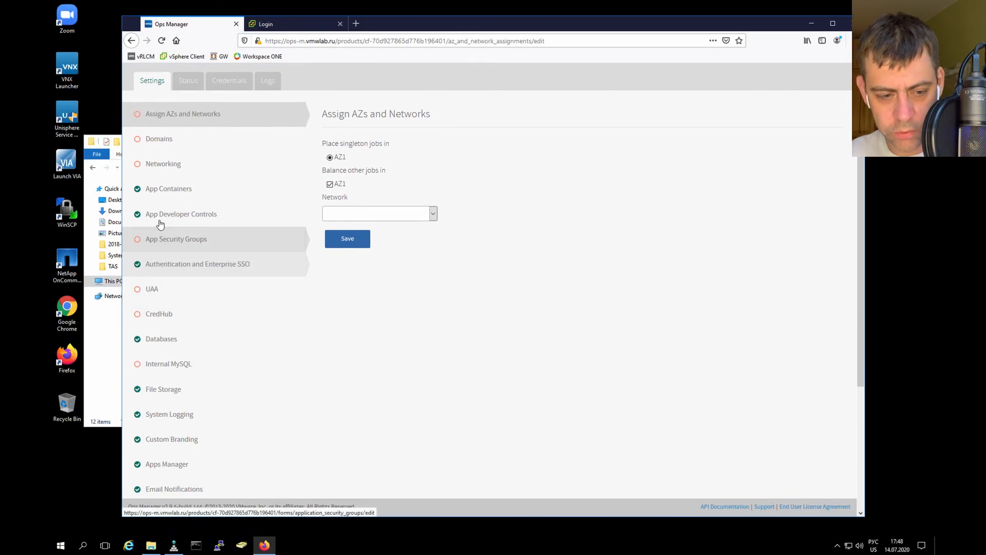
scroll(160, 224, up, 2)
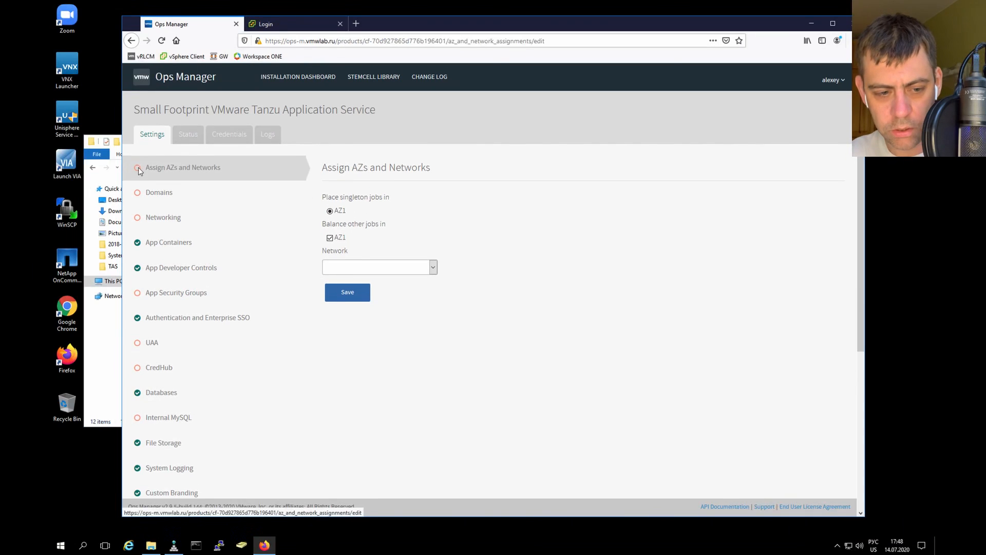
click(433, 268)
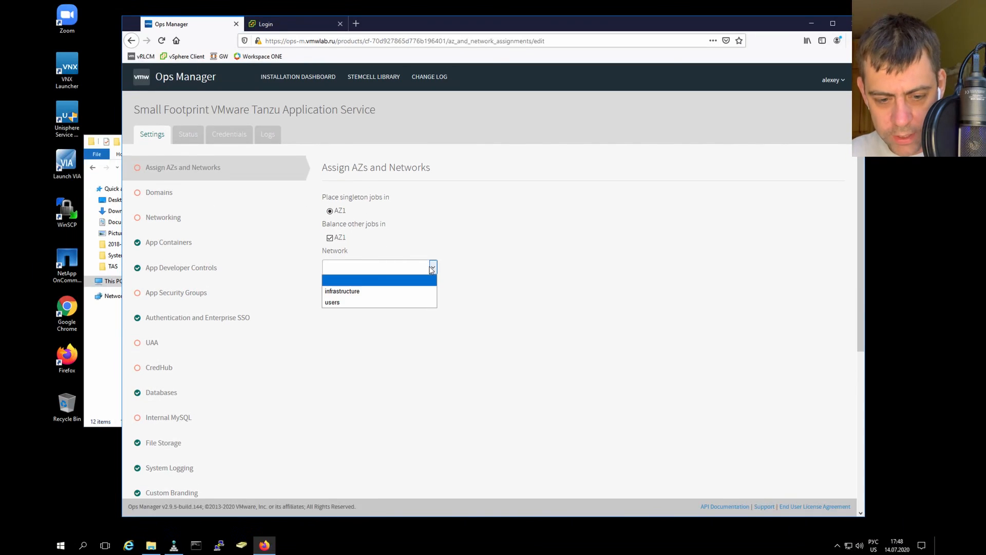
click(348, 305)
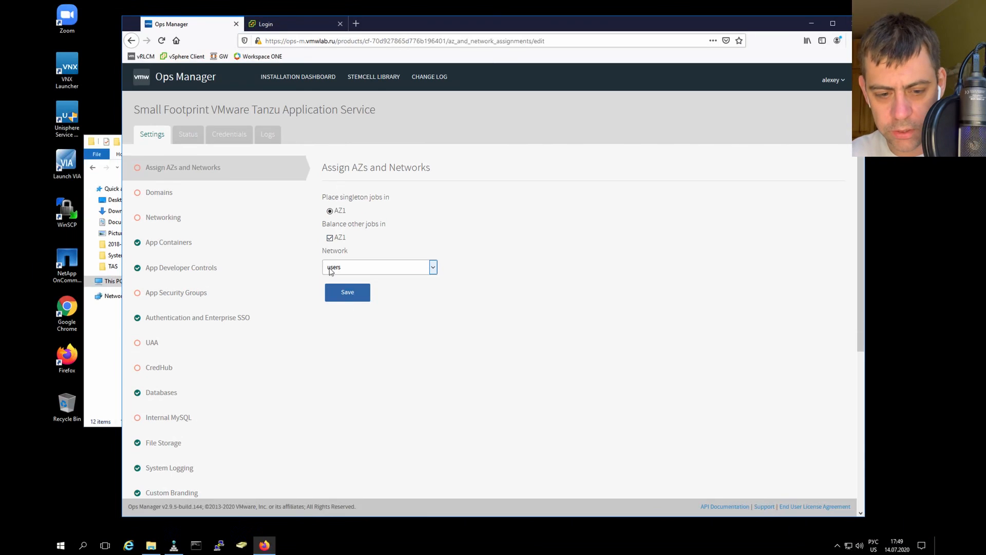
click(347, 302)
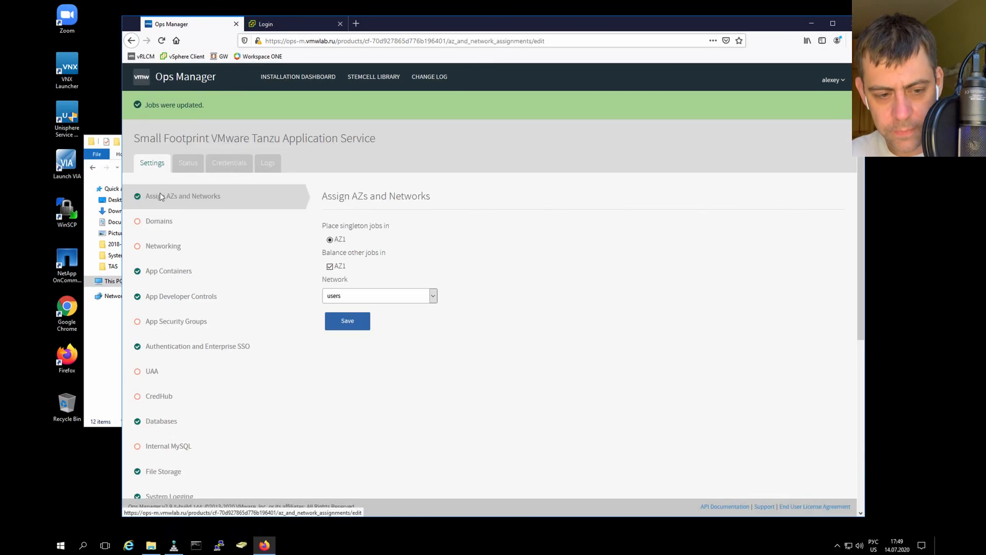
Open the Domains settings and place a Command Prompt window beside the domain fields.
click(164, 226)
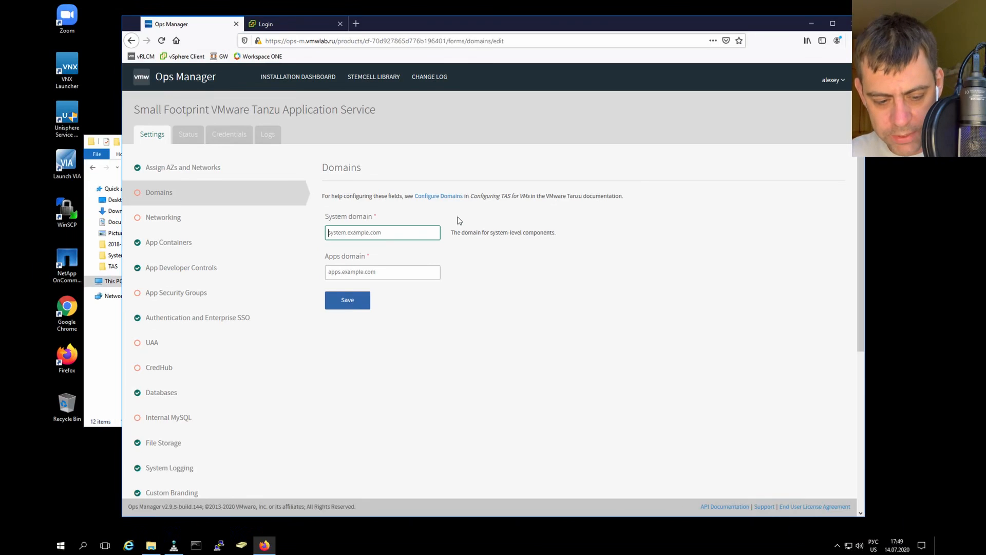
click(196, 545)
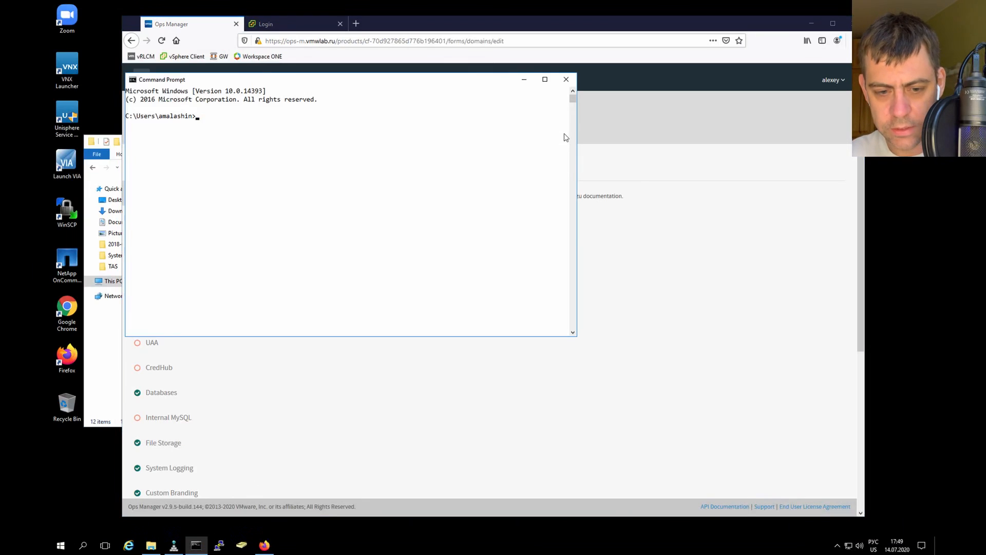
drag(361, 80, 682, 264)
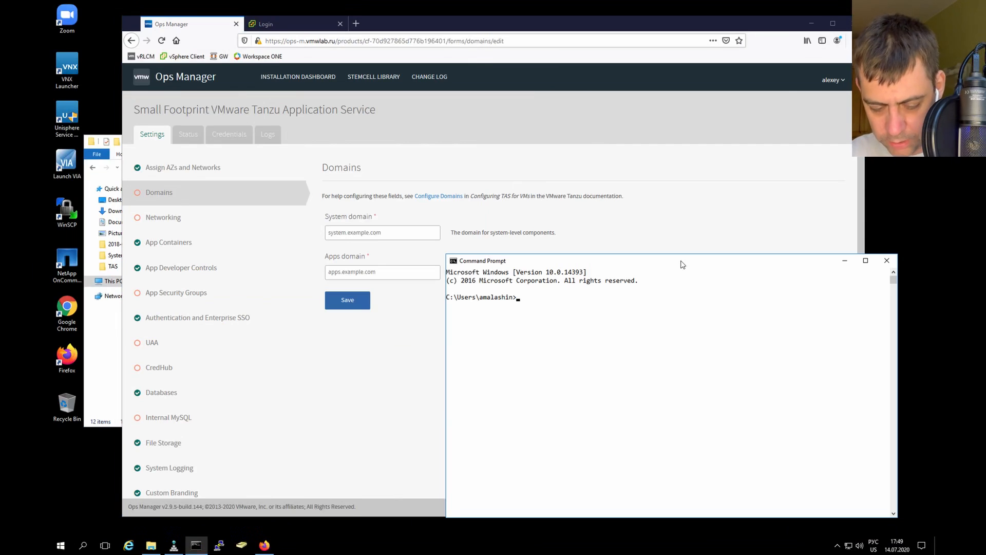
Try to run test.apps.vmwlab.ru in the Command Prompt.
text(test.)
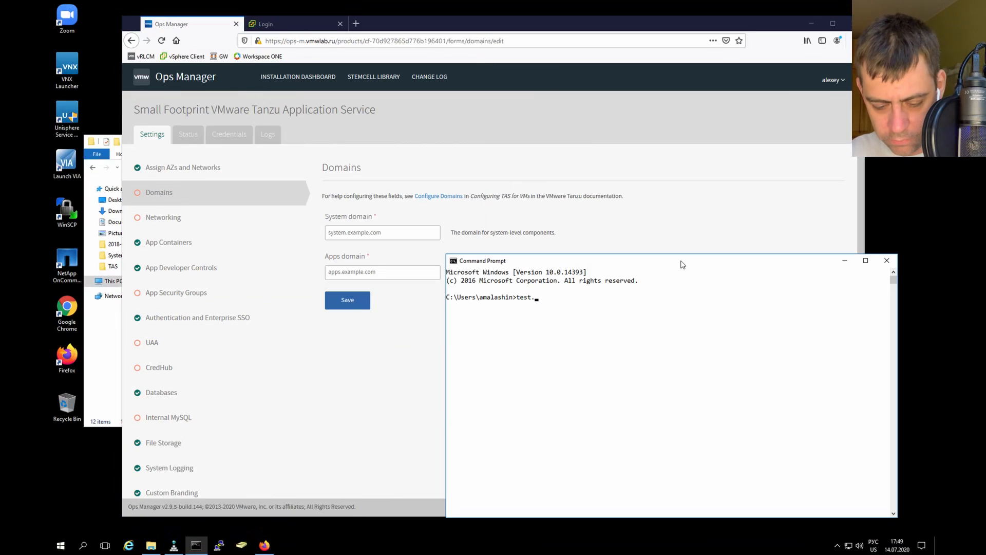
text(apps.vmwlab.ru)
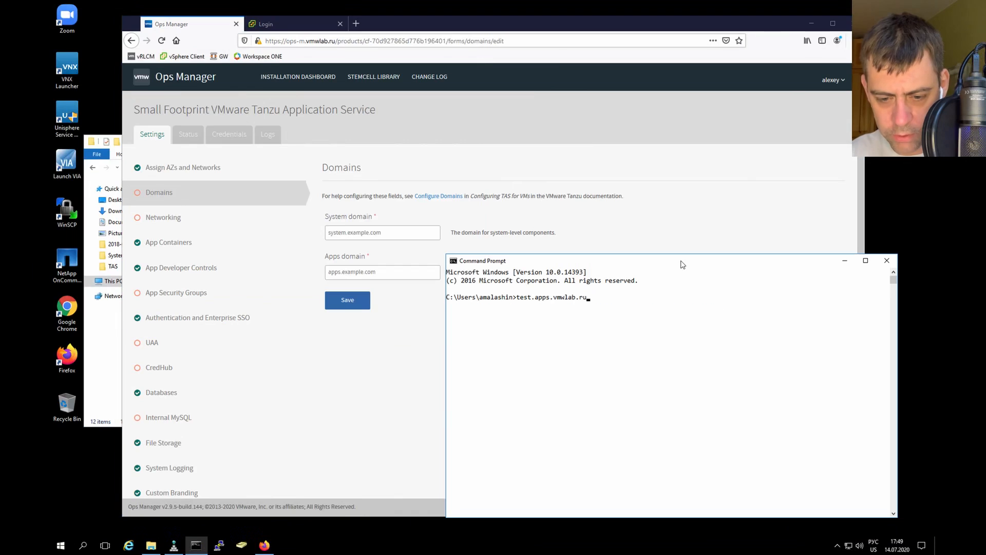
key(Return)
Try to run the previous entry again as test.app.vmwlab.ru in the Command Prompt.
key(Up)
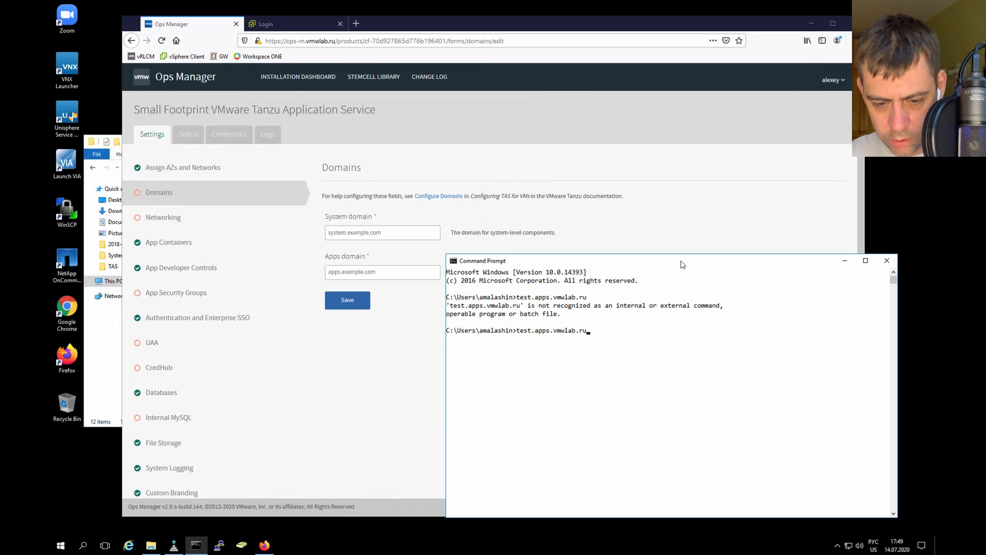
key(Left)
key(BackSpace)
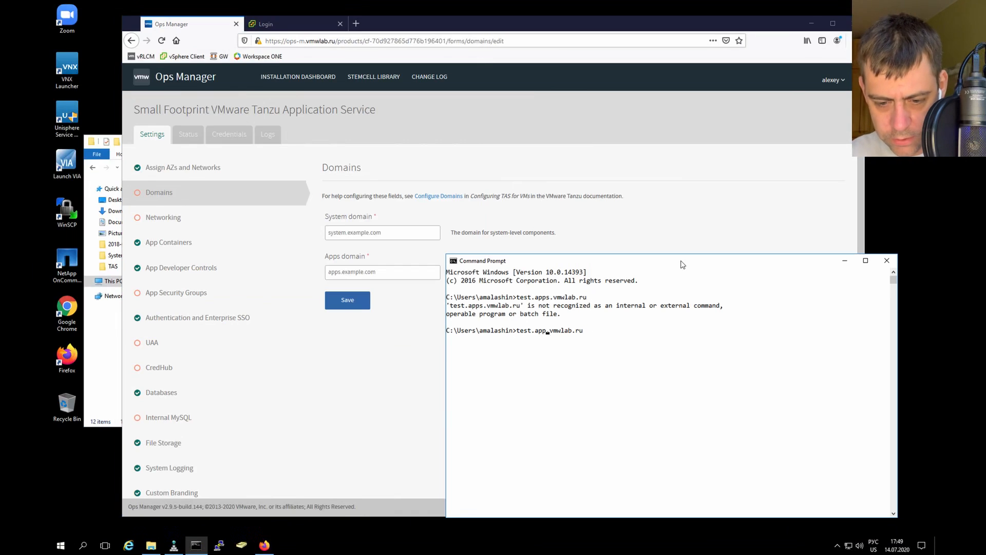
key(Return)
Query DNS with nslookup for test.app.vmwlab.ru and test.apps.vmwlab.ru.
key(Up)
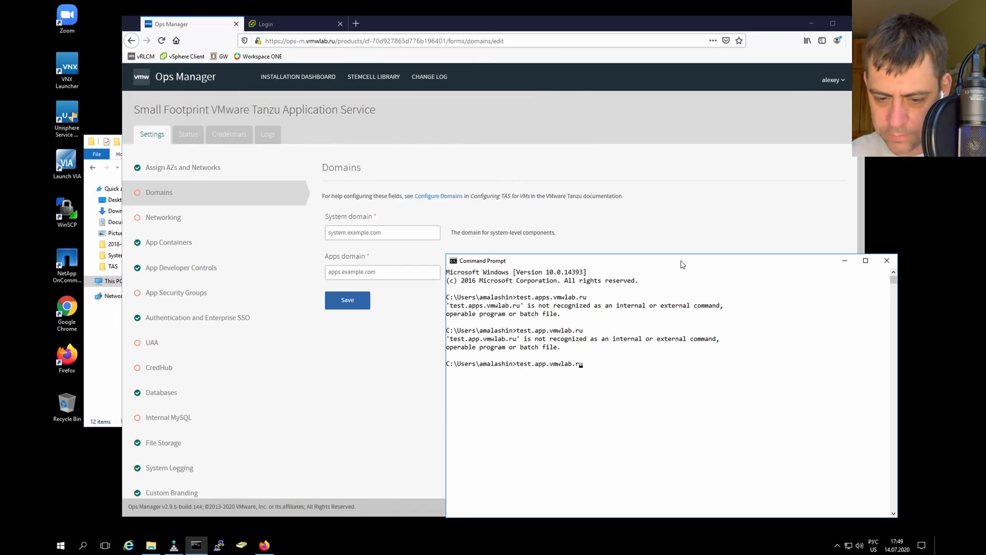
text(nslookup)
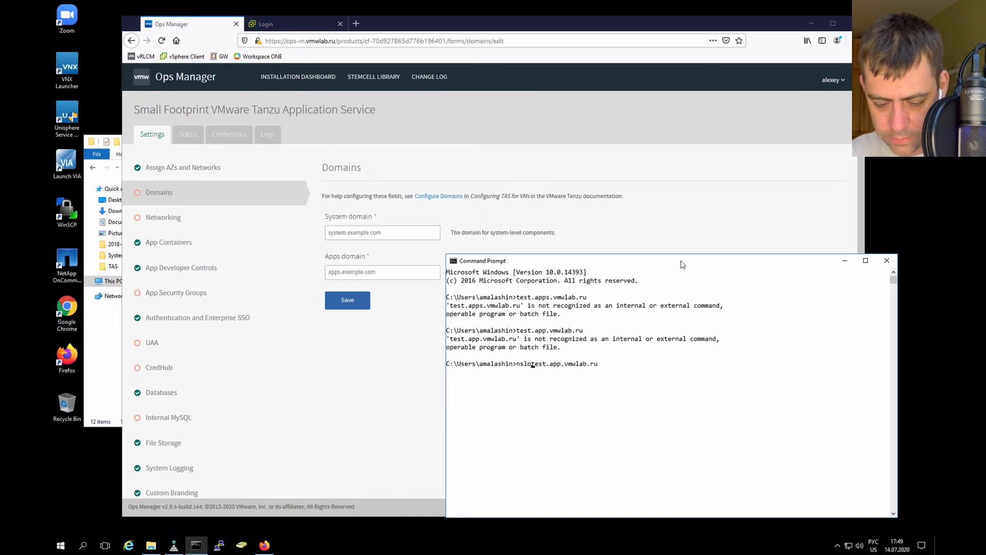
key(Return)
key(Up)
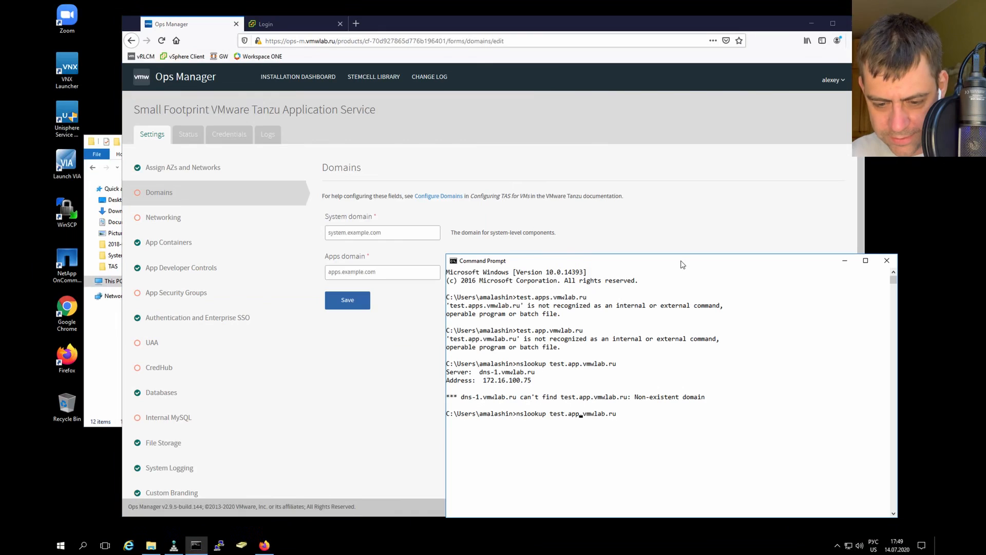
text(s)
key(Return)
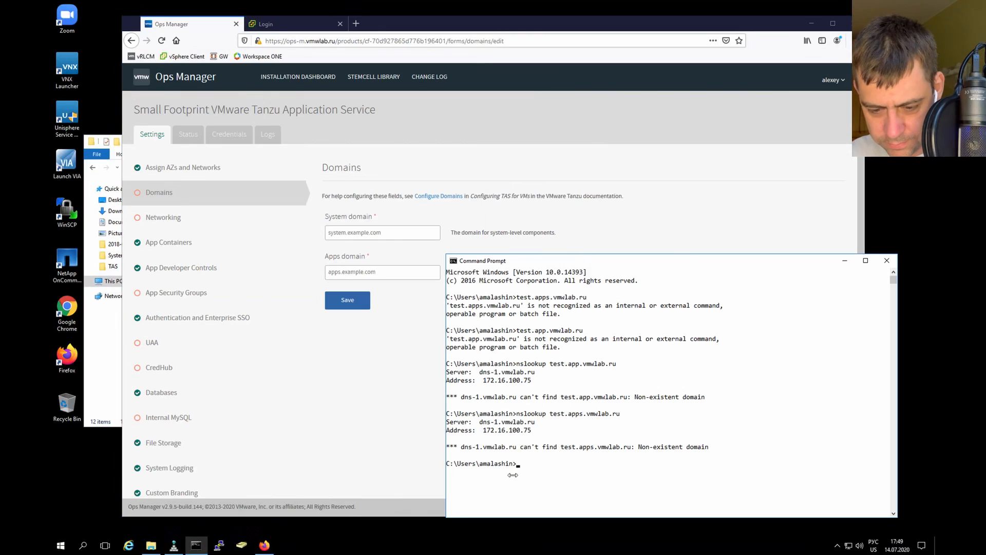
Query DNS with nslookup for test.apps.tas.vmwlab.ru and test.app.tas.vmwlab.ru.
key(Up)
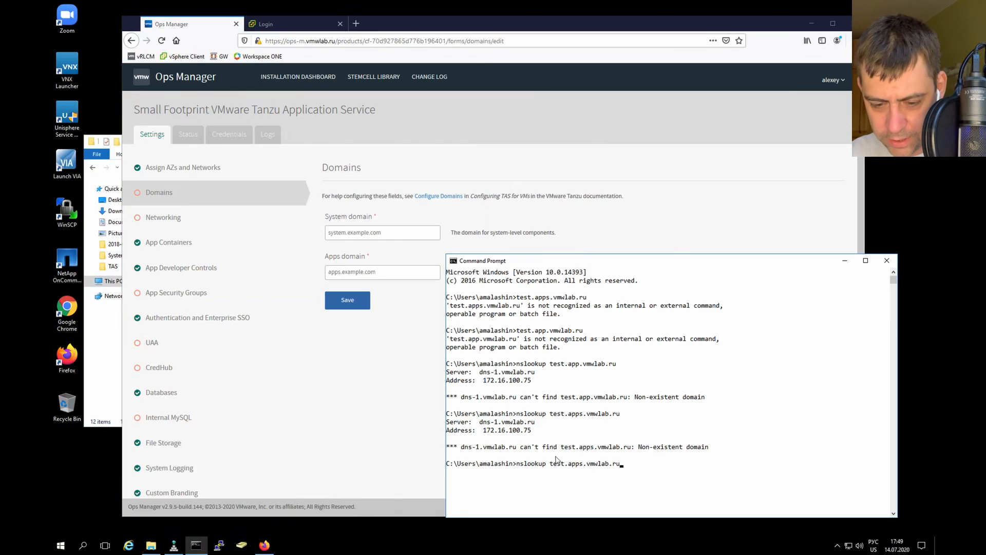
key(Left)
text(tas.)
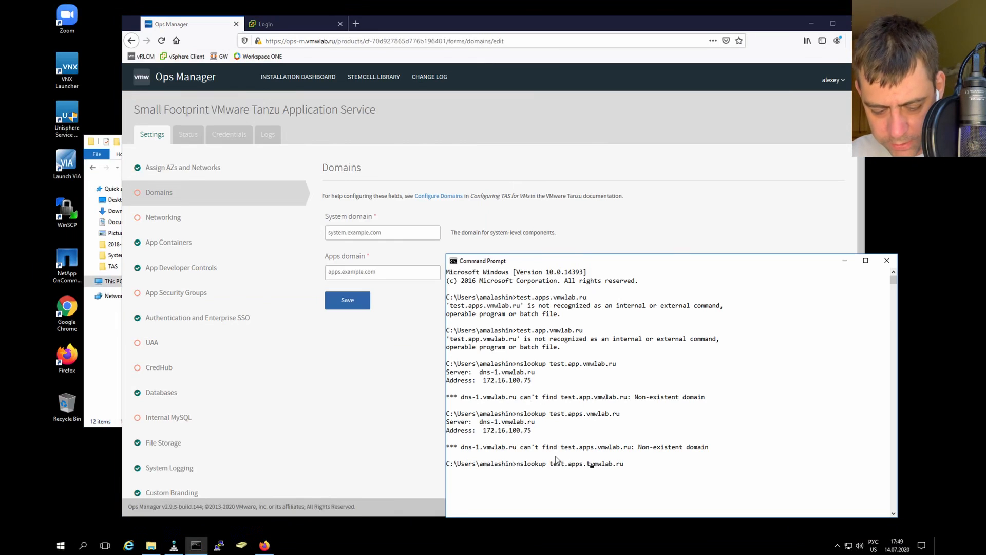
key(Return)
key(Up)
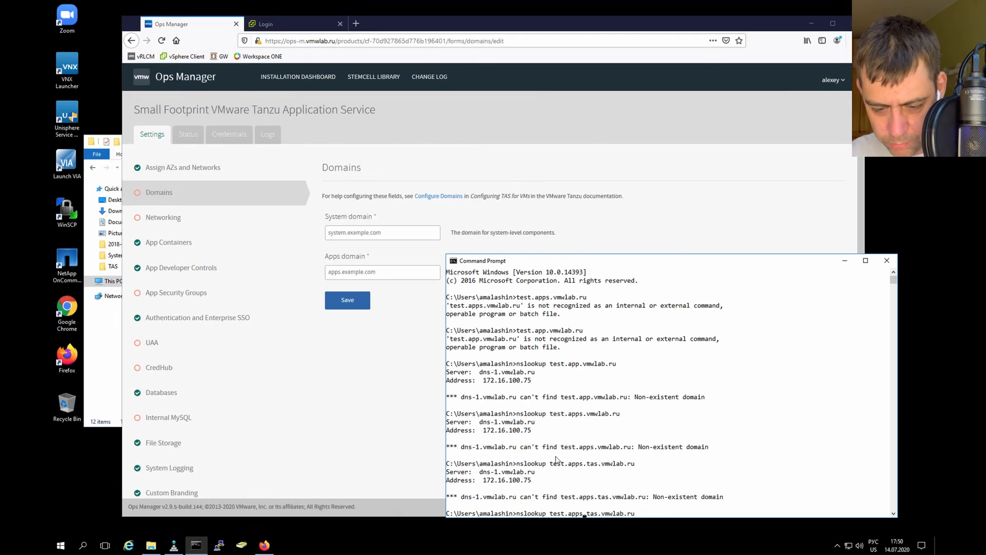
key(BackSpace)
key(Return)
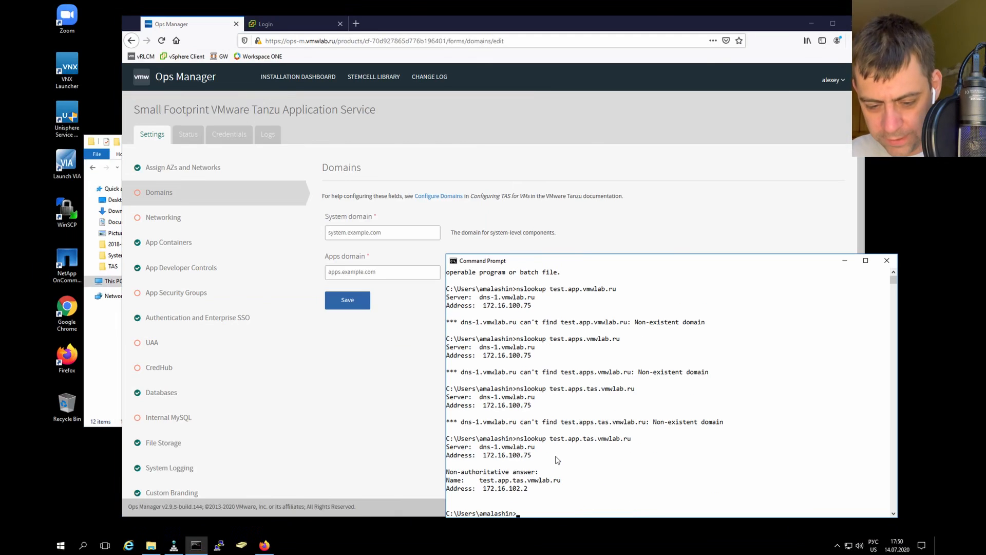
Check the wildcard apps record by running nslookup on test-2.app.tas.vmwlab.ru.
key(Up)
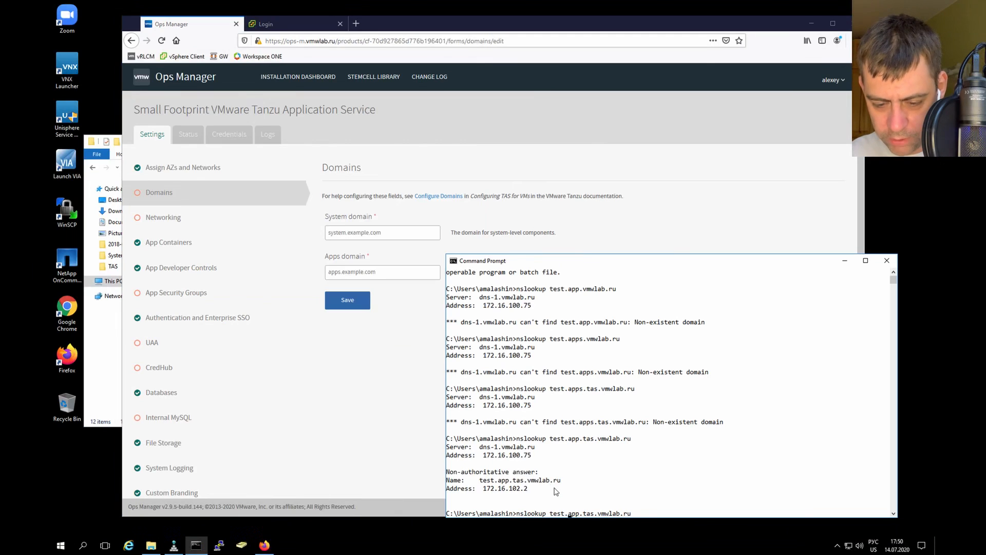
text(-)
text(2)
key(Return)
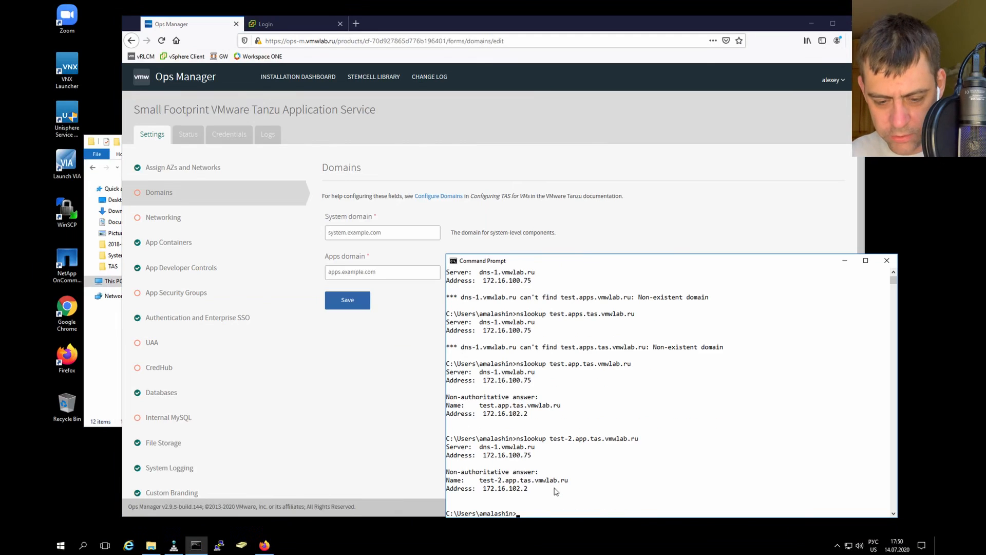
Check the system domain record by running nslookup on test-2.sys.tas.vmwlab.ru.
key(Up)
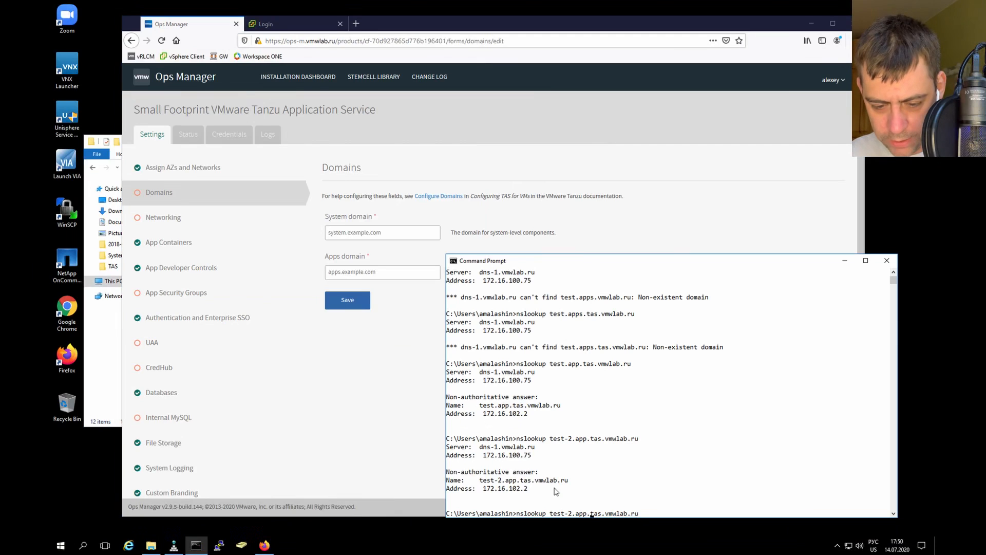
key(BackSpace)
key(BackSpace)
key(BackSpace)
text(sys)
key(Return)
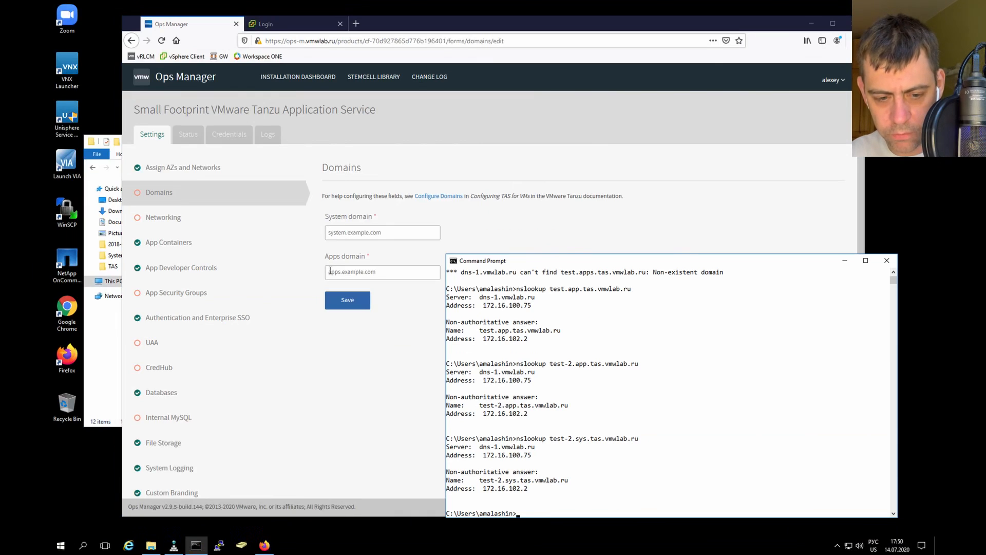
Return to Ops Manager and set the System domain to sys.tas.vmwlab.ru.
click(364, 234)
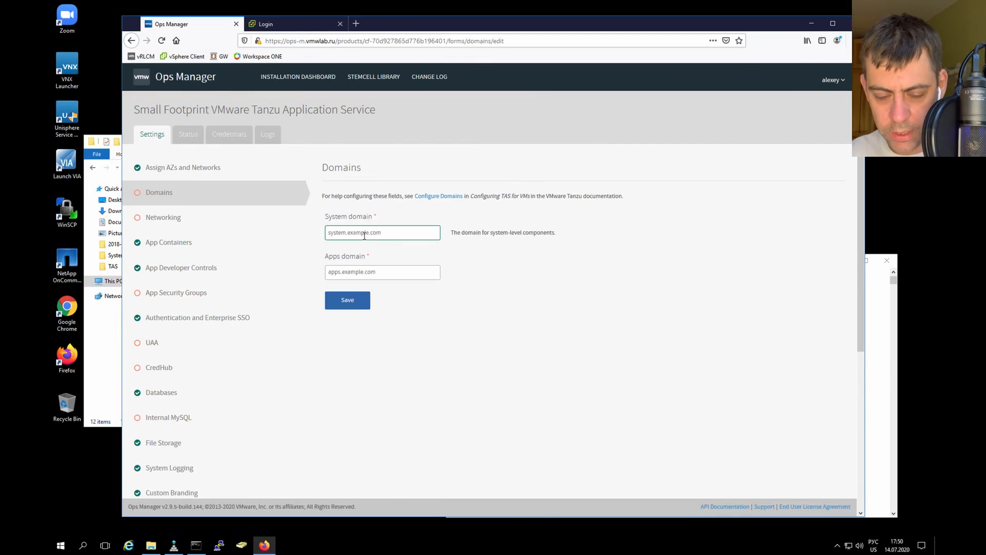
text(app)
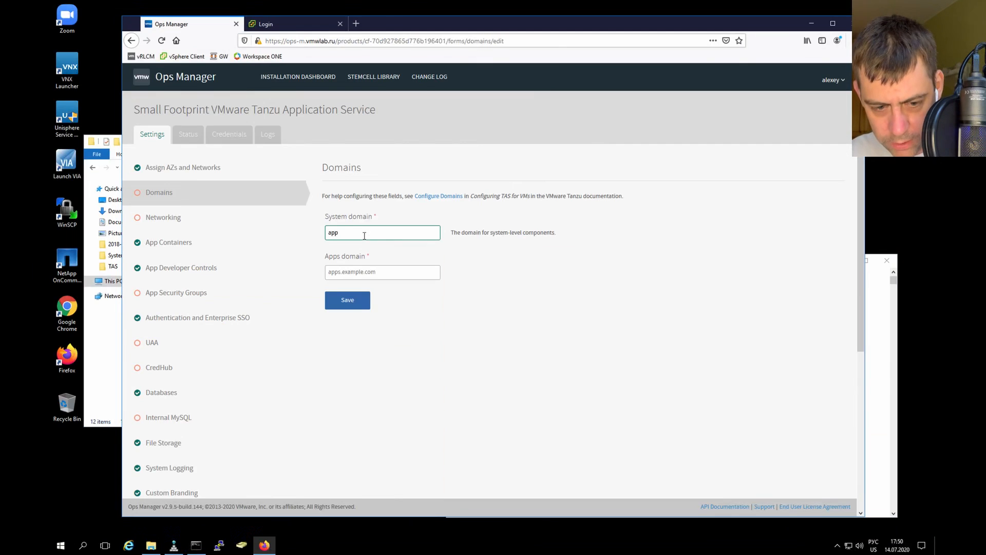
text(.tas.vmwlab.ru)
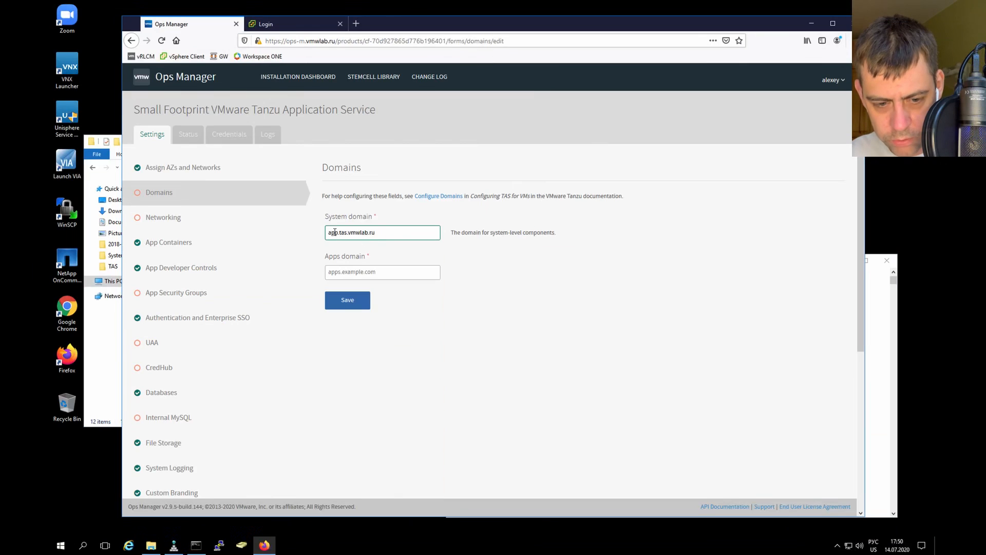
drag(338, 234, 288, 235)
key(ctrl+c)
text(sys)
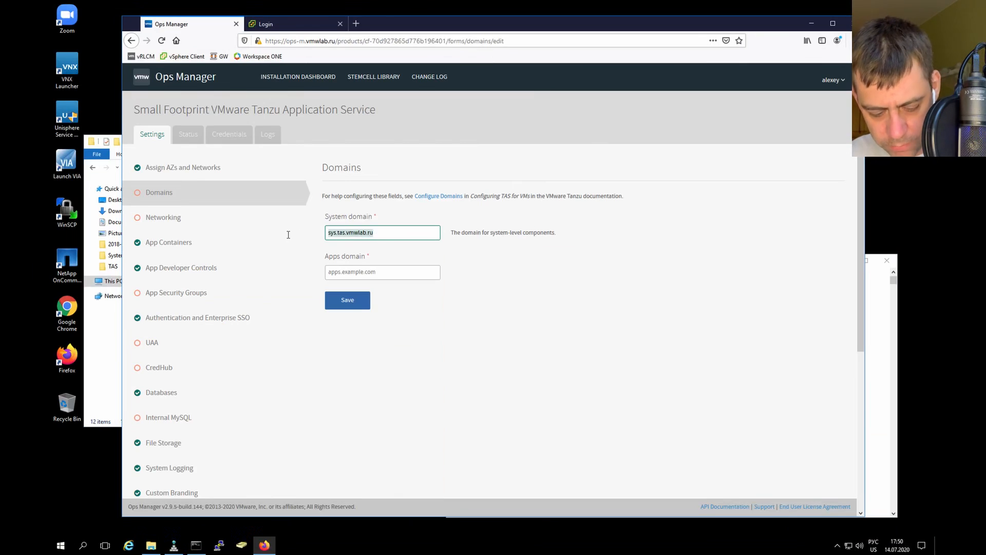
Set the Apps domain to app.tas.vmwlab.ru and save the Domains settings.
click(384, 271)
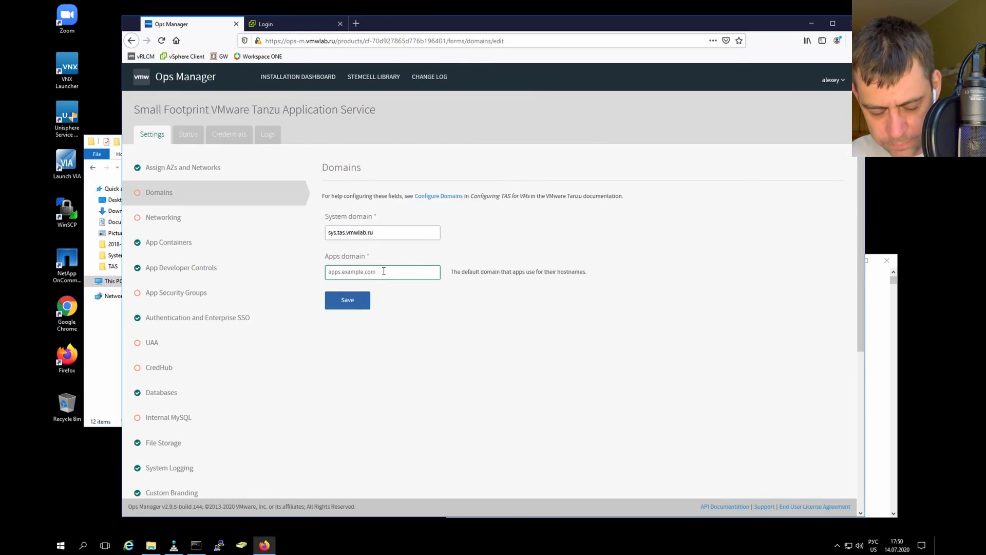
key(ctrl+v)
drag(336, 272, 324, 273)
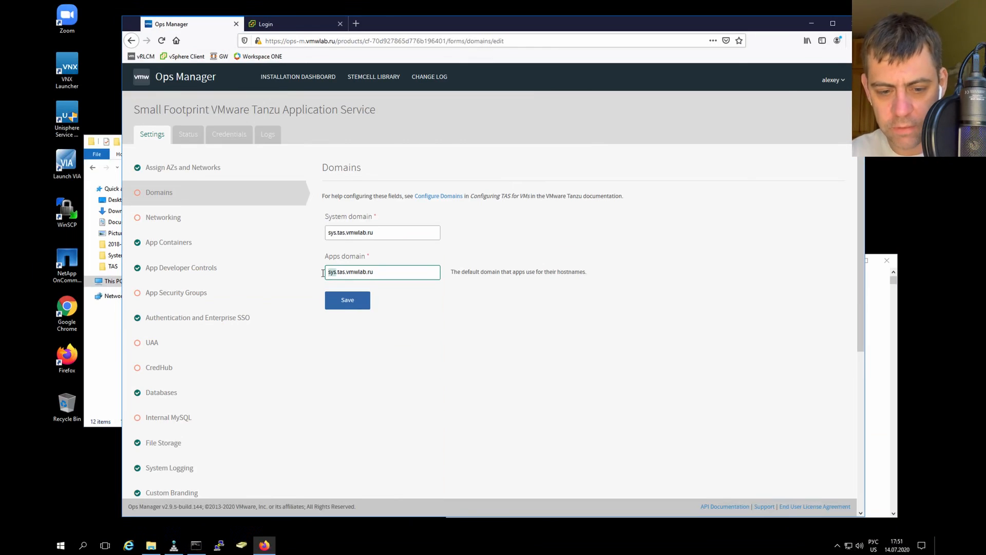
text(app)
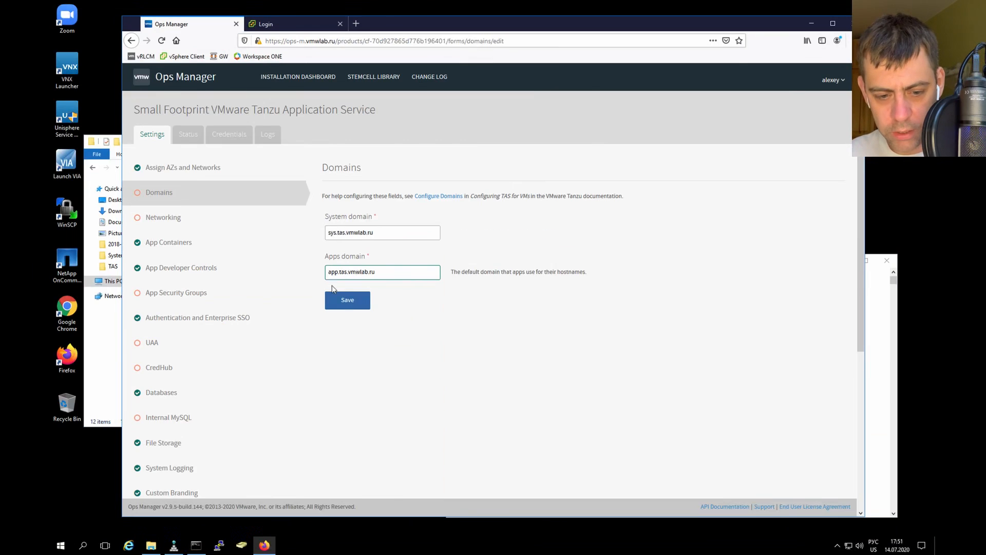
click(344, 304)
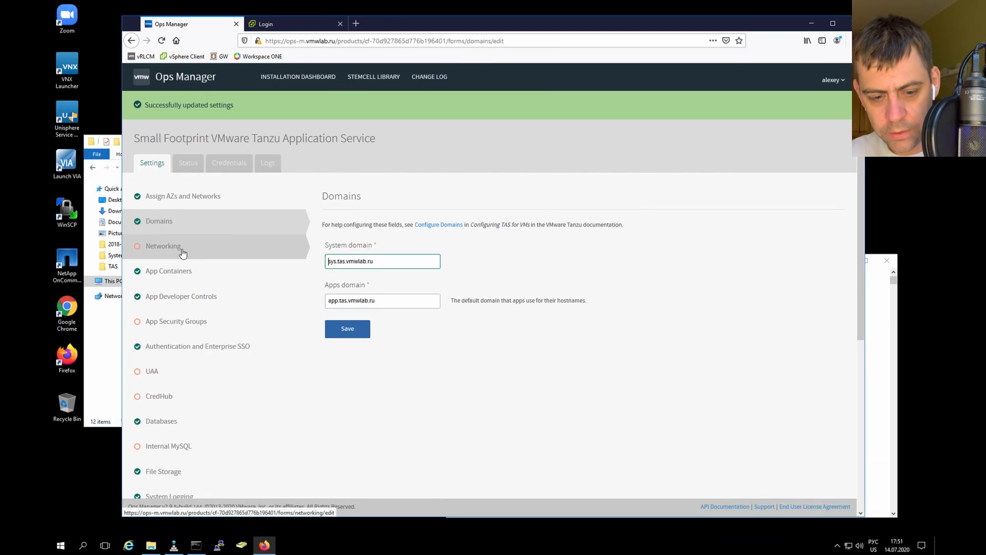
Open the Networking settings and review the router IP, certificate and TLS options.
click(189, 252)
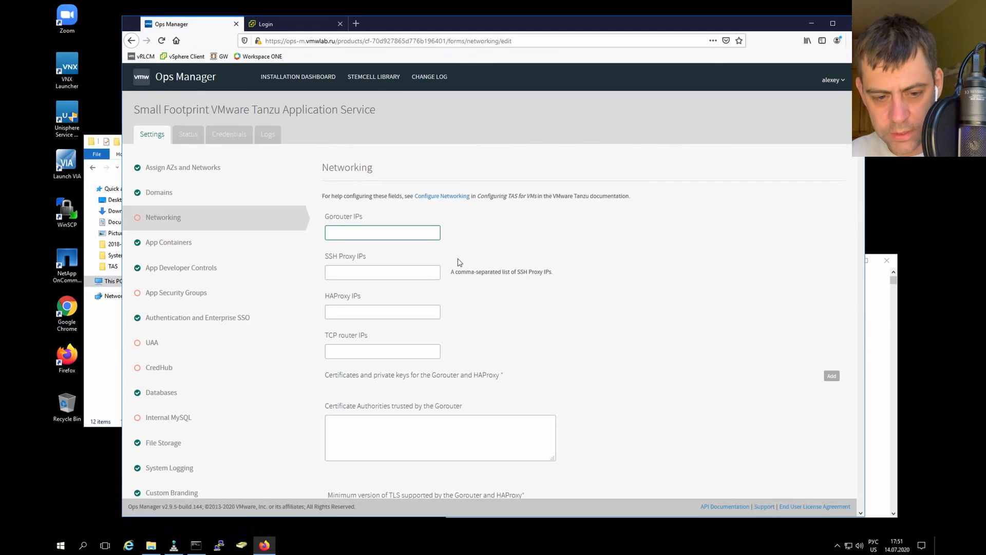
scroll(458, 259, down, 1)
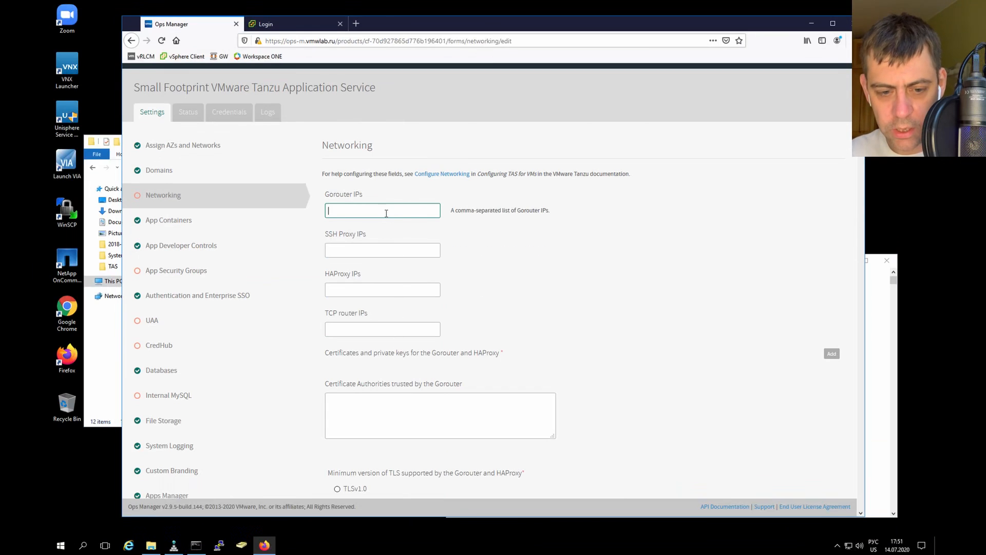
scroll(388, 213, down, 1)
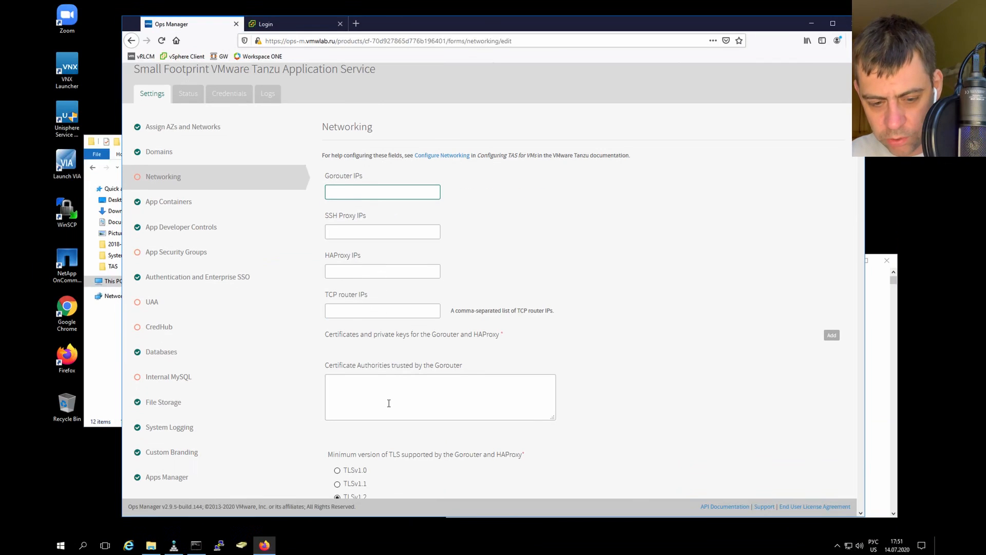
scroll(390, 406, down, 3)
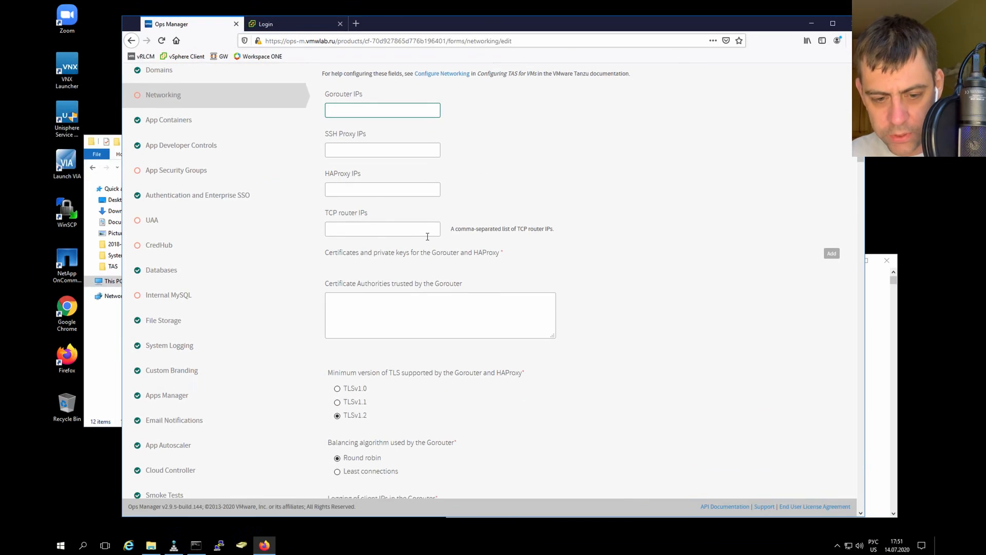
scroll(401, 231, up, 5)
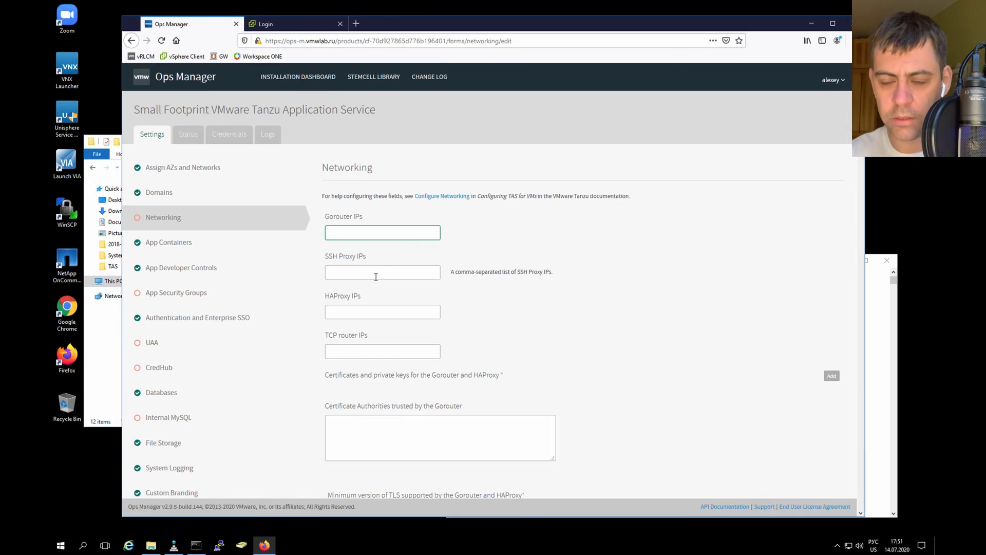
Leave the Gorouter IPs empty and set the SSH Proxy IPs to 172.16.102.3.
click(345, 275)
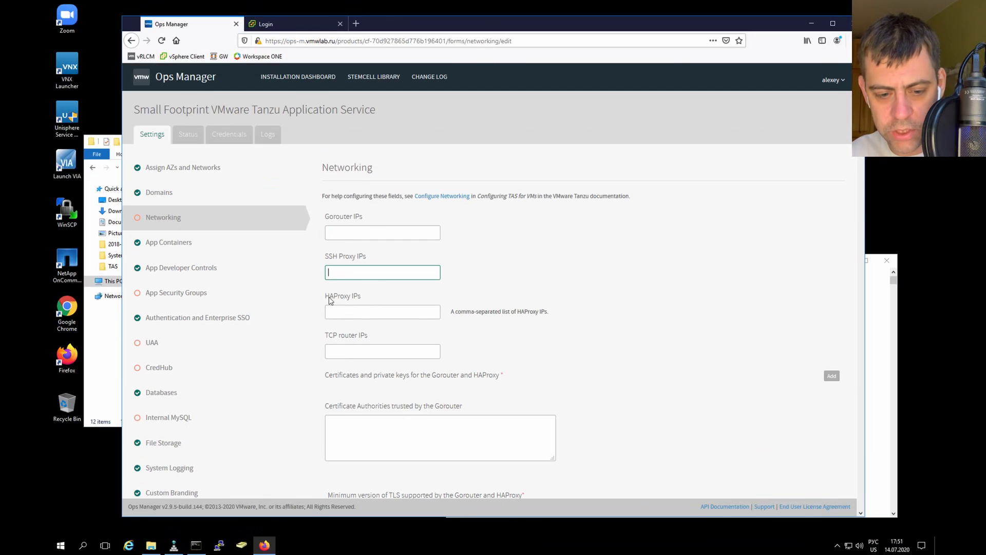
click(339, 232)
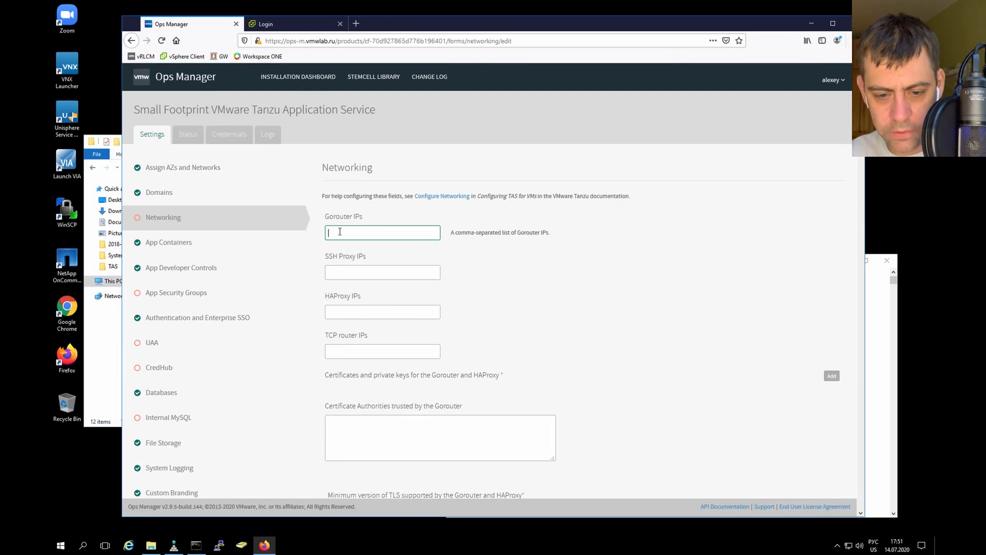
click(338, 271)
click(352, 233)
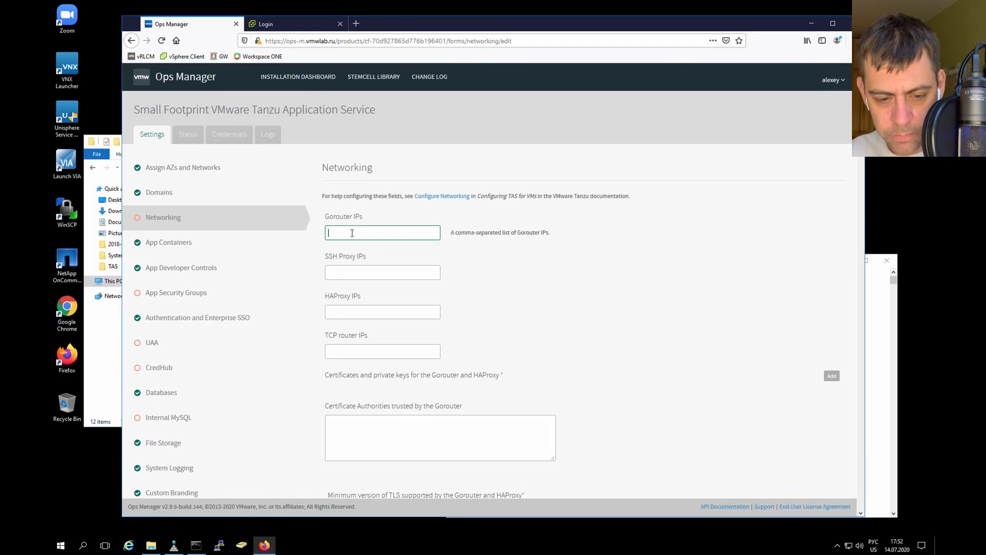
click(352, 273)
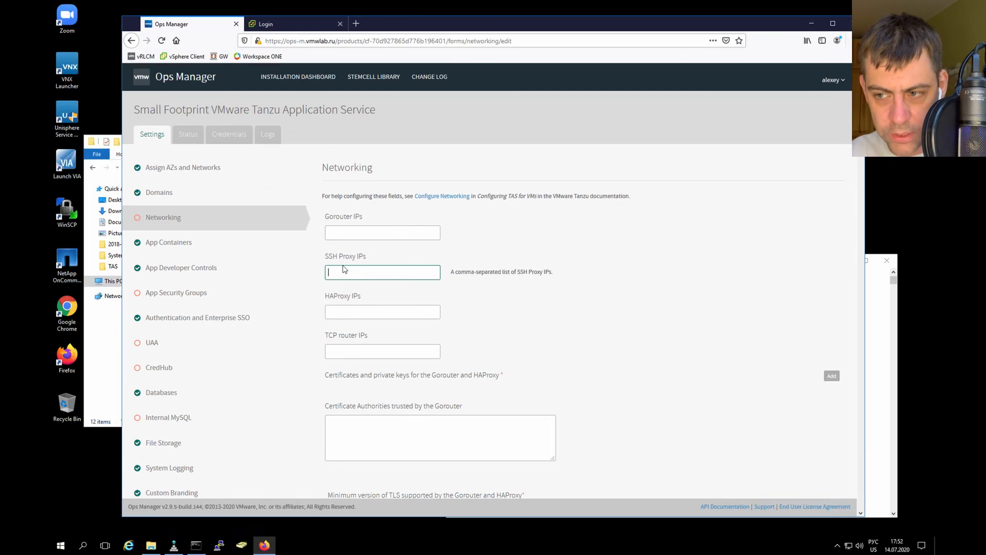
text(172)
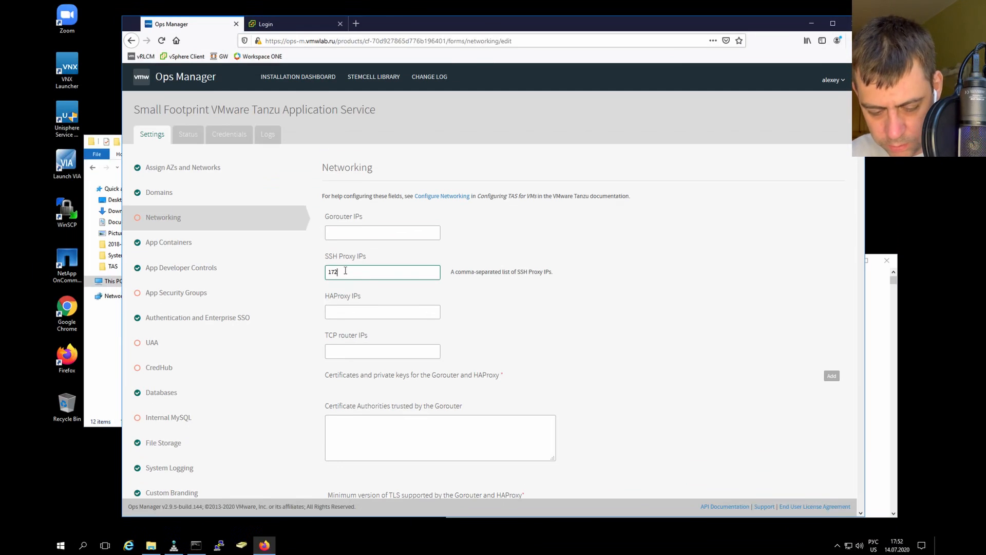
text(.16.102)
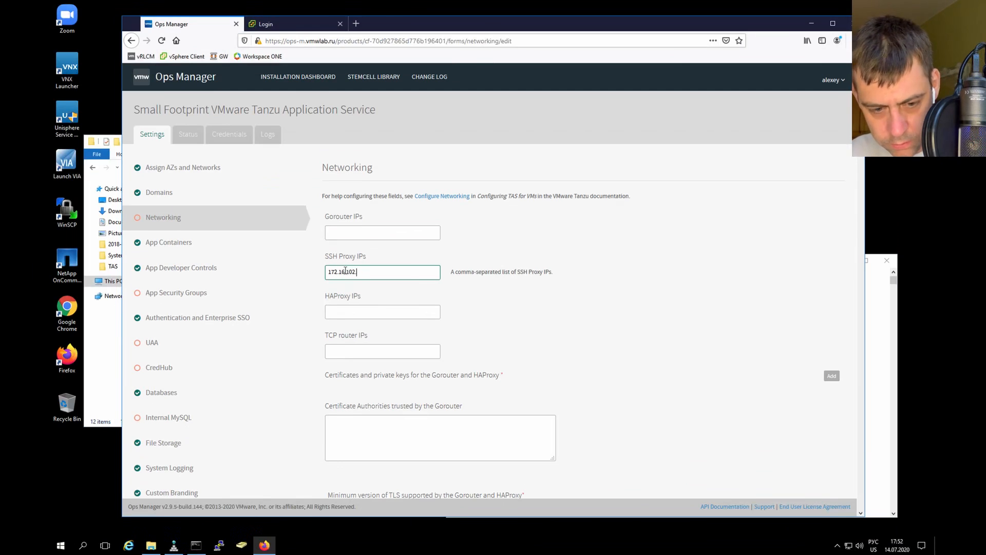
text(.3)
Set the HAProxy IPs to 172.16.102.2 and the TCP router IPs to 172.16.102.3.
click(341, 311)
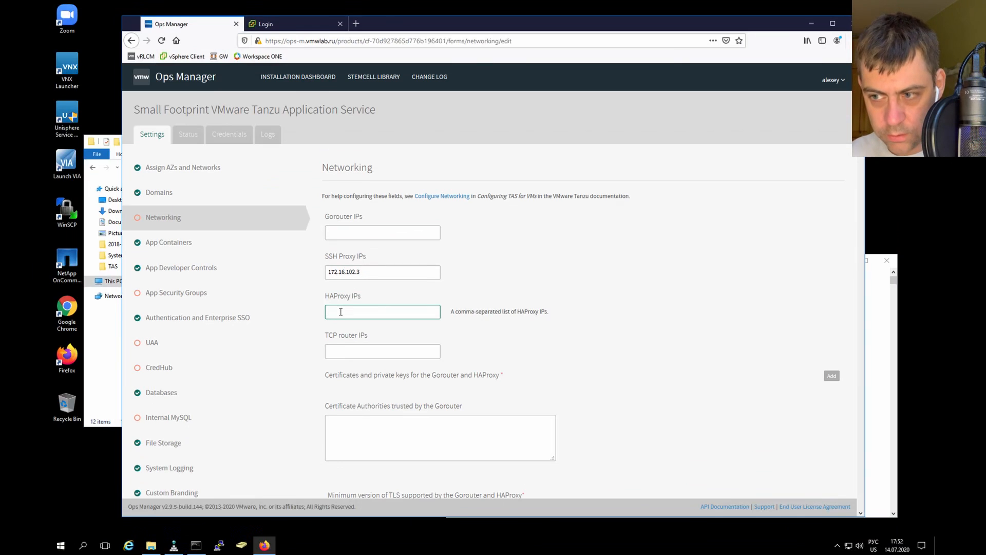
text(172.1)
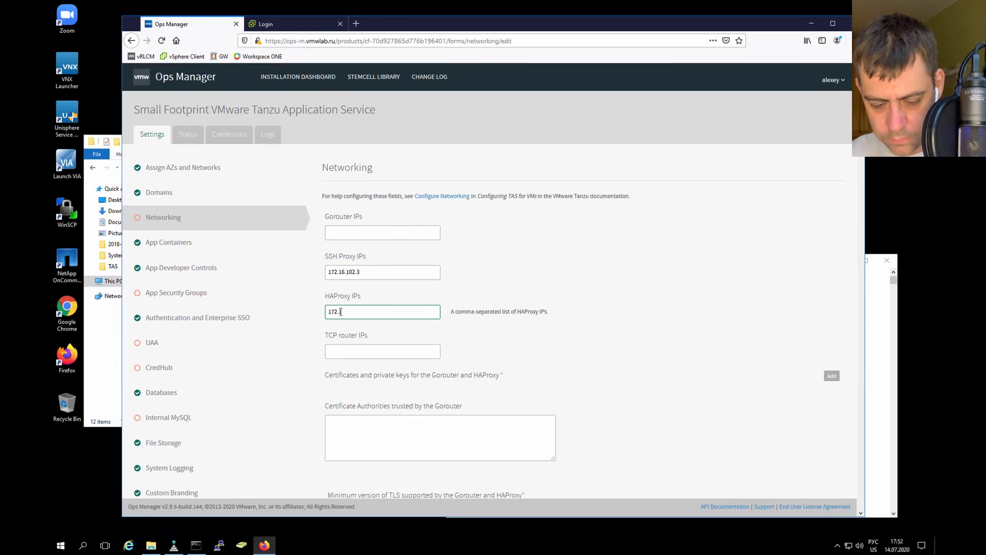
text(6.102.2)
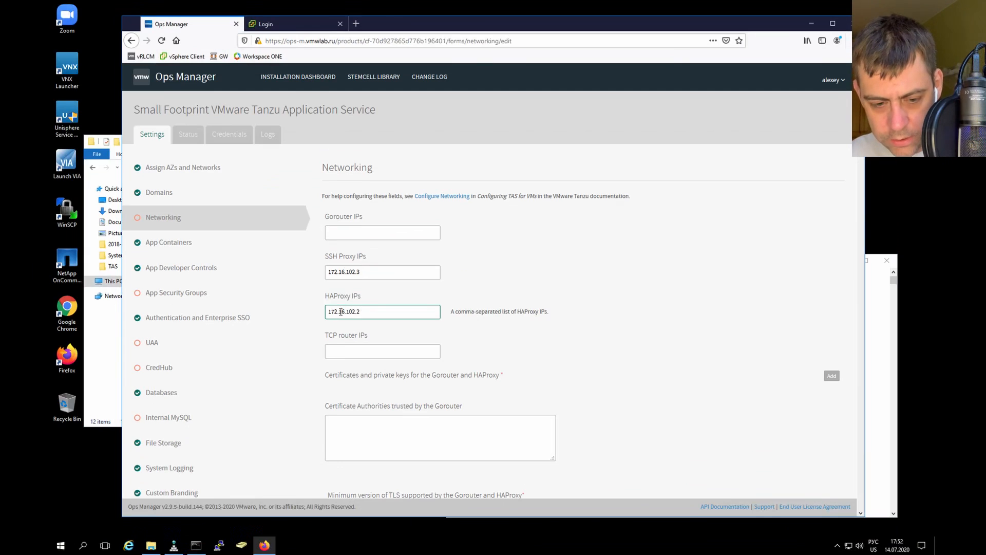
click(353, 352)
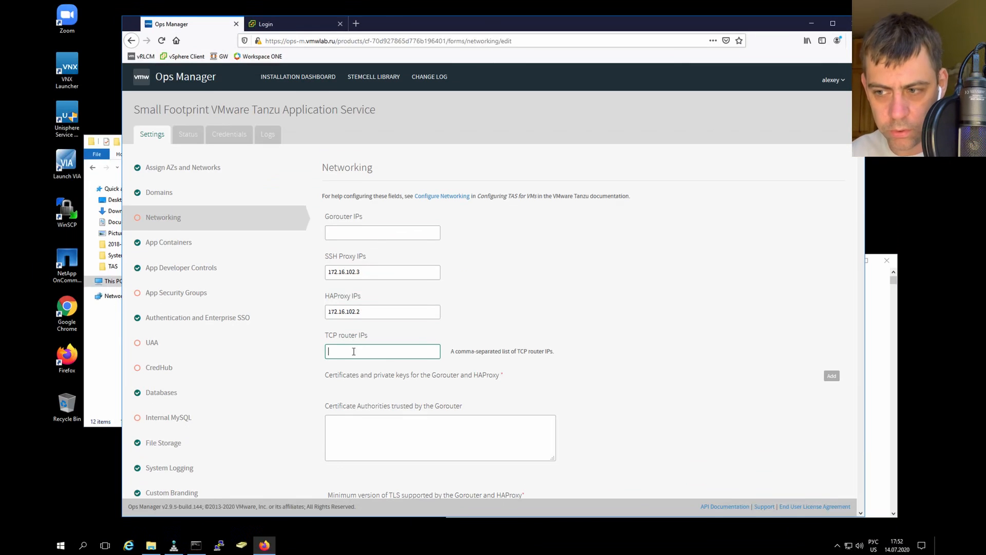
text(172.16.102)
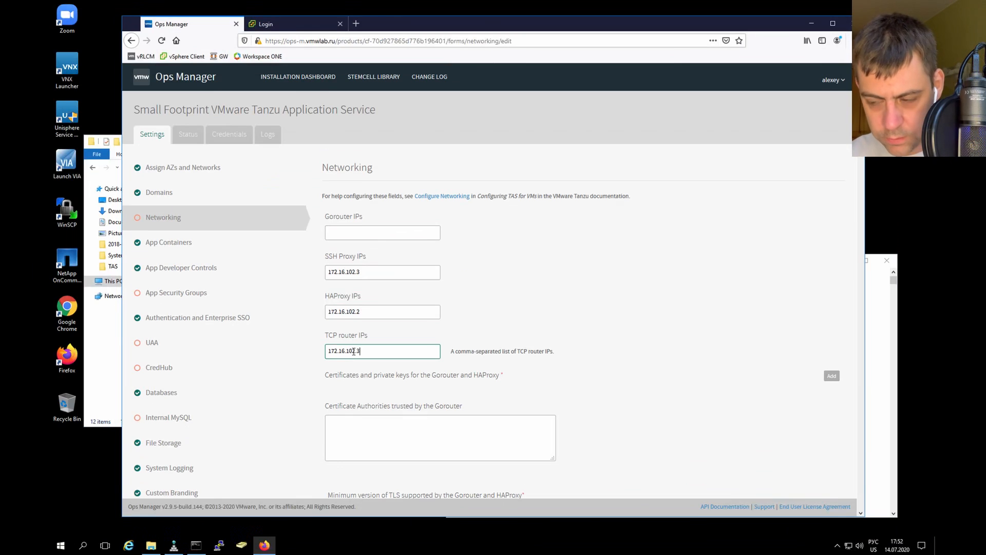
text(.3)
scroll(353, 351, down, 1)
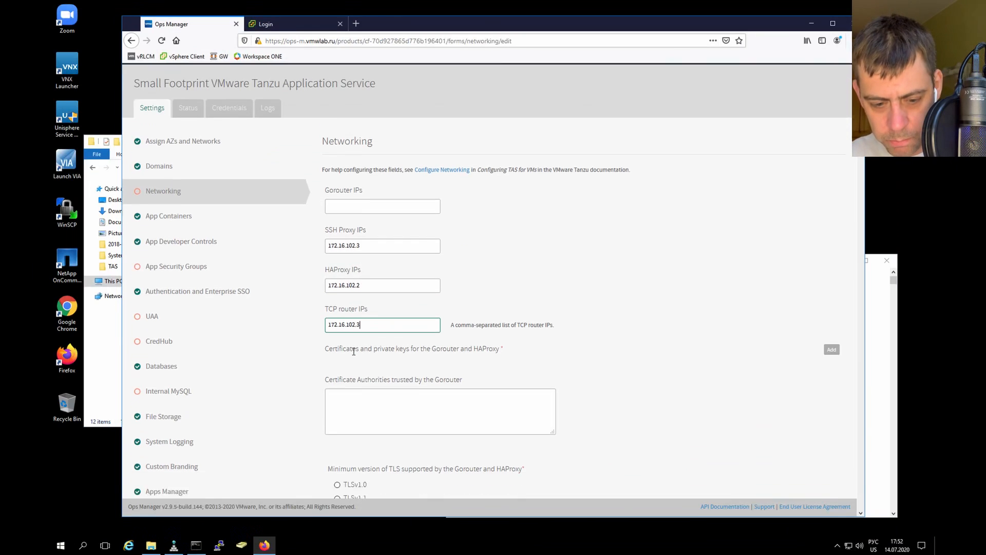
click(354, 391)
scroll(354, 391, down, 2)
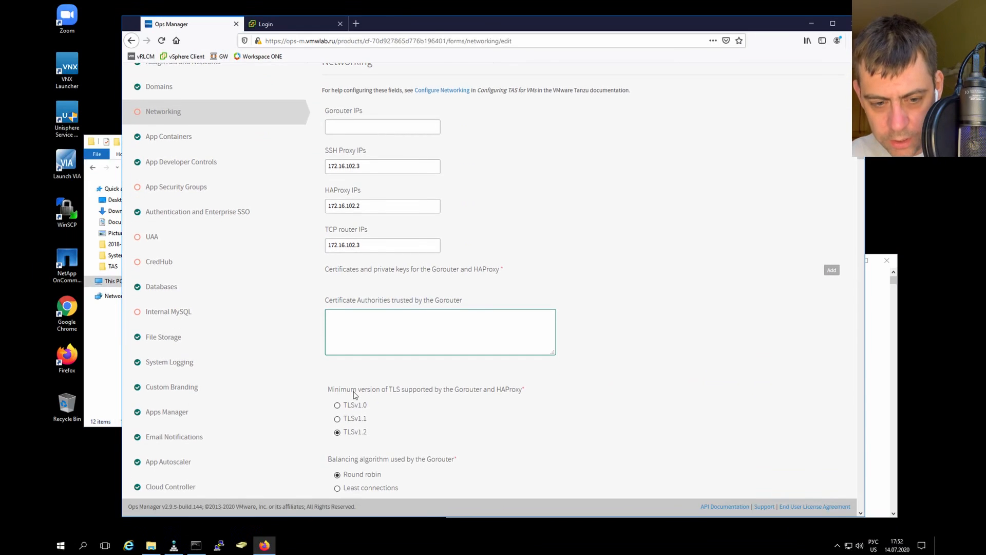
Leave the remote session for the Mac desktop and launch XCA.
key(ctrl+Left)
key(super+space)
text(xca)
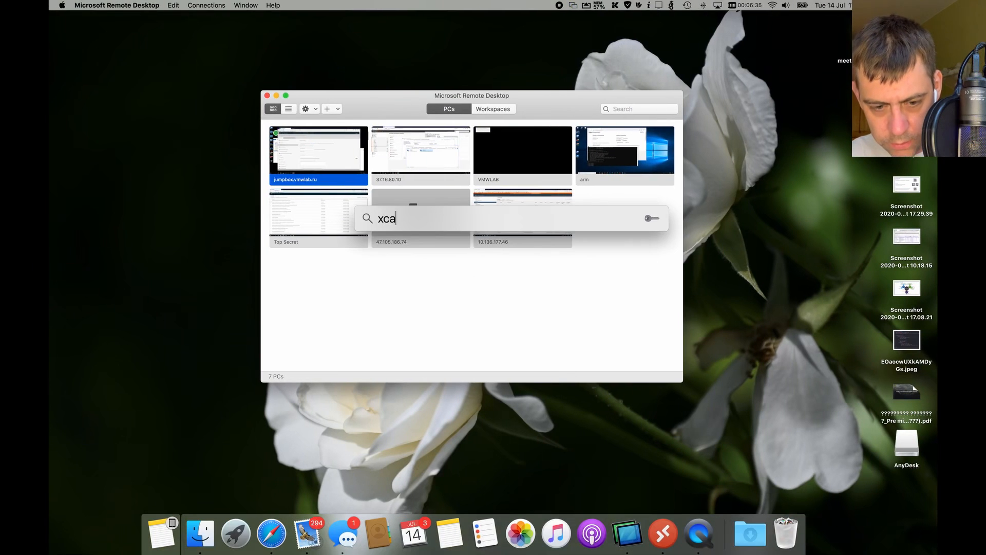
key(Return)
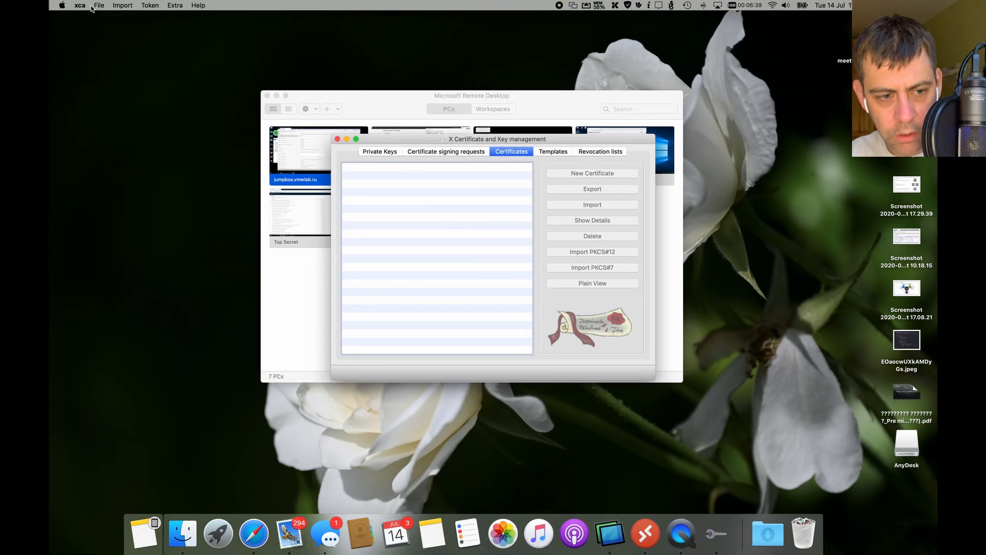
Open the vmwlab.ru.xdb database from the Certificates/vmwlab.ru (new) folder in iCloud Drive and unlock it with the database password.
click(97, 6)
click(119, 25)
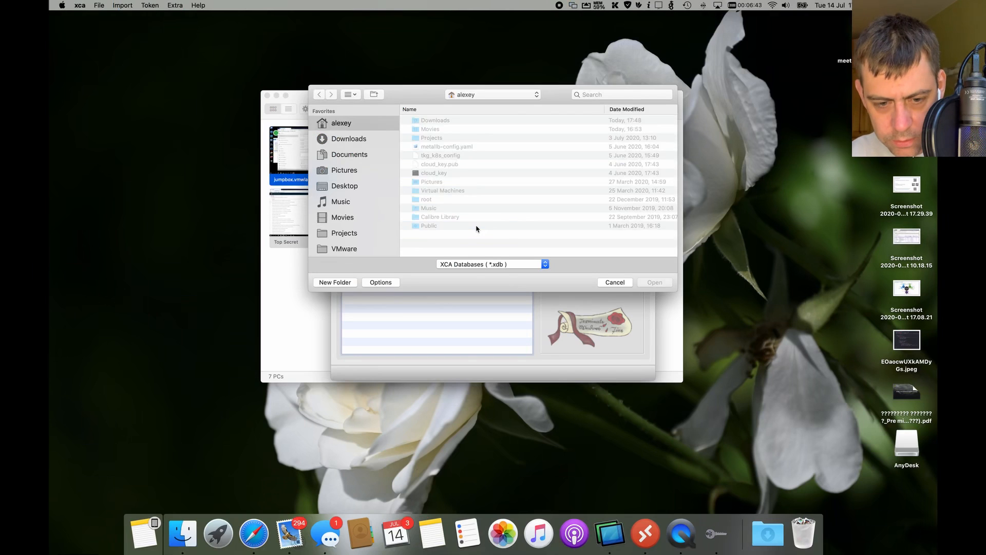
scroll(334, 240, down, 3)
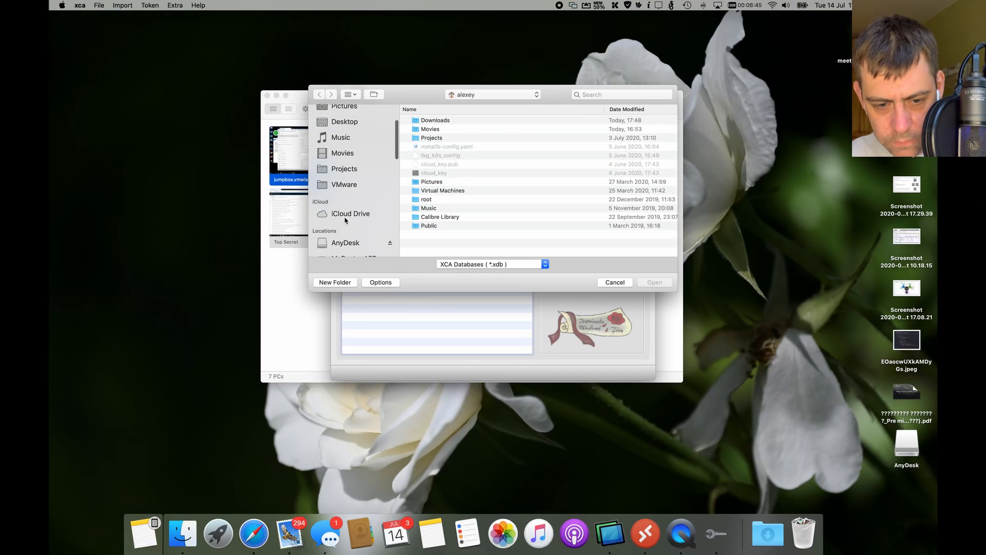
click(345, 214)
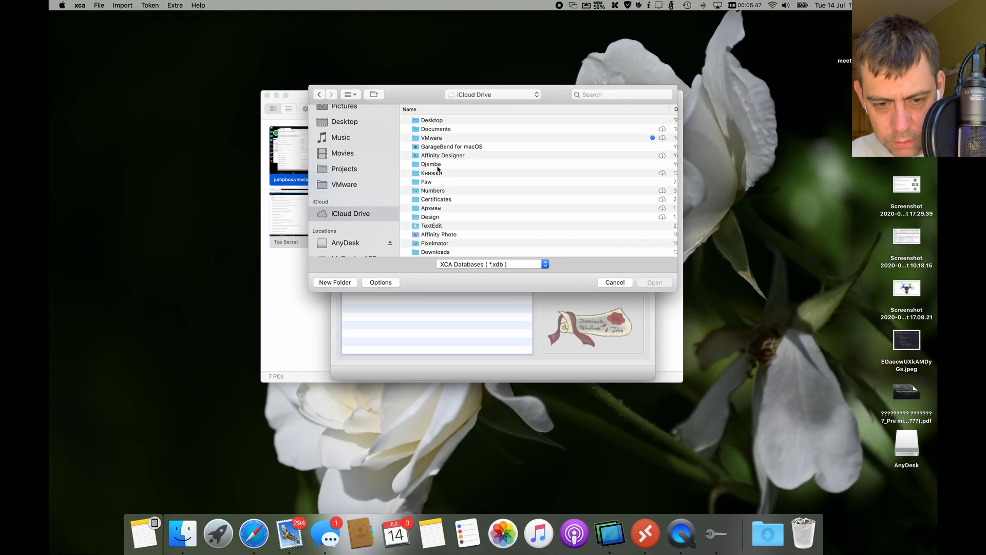
scroll(440, 208, down, 5)
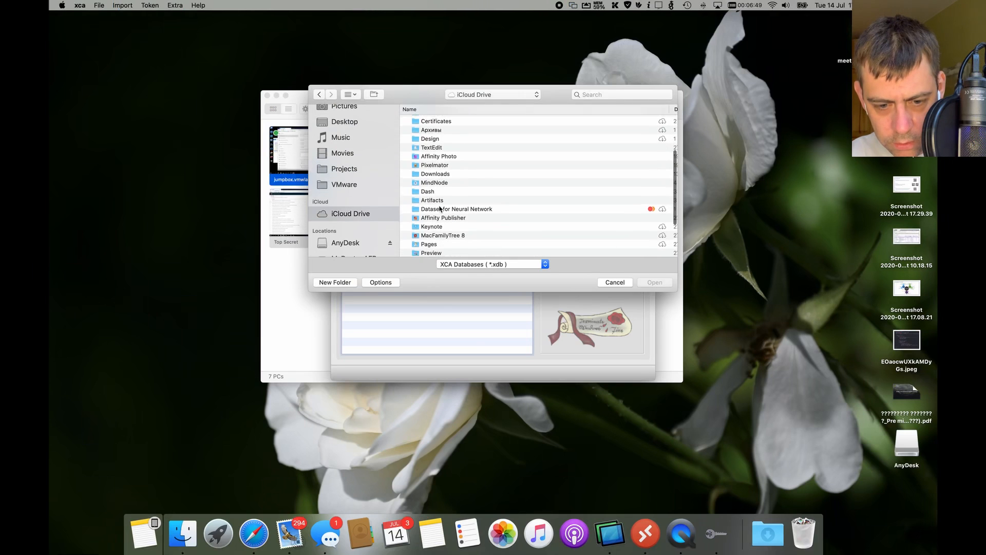
scroll(439, 153, up, 3)
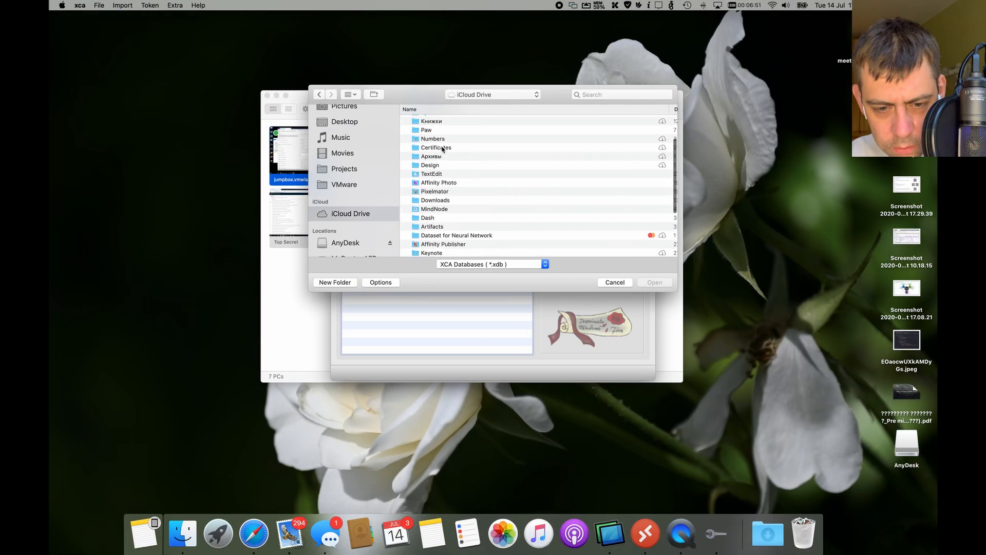
double_click(437, 155)
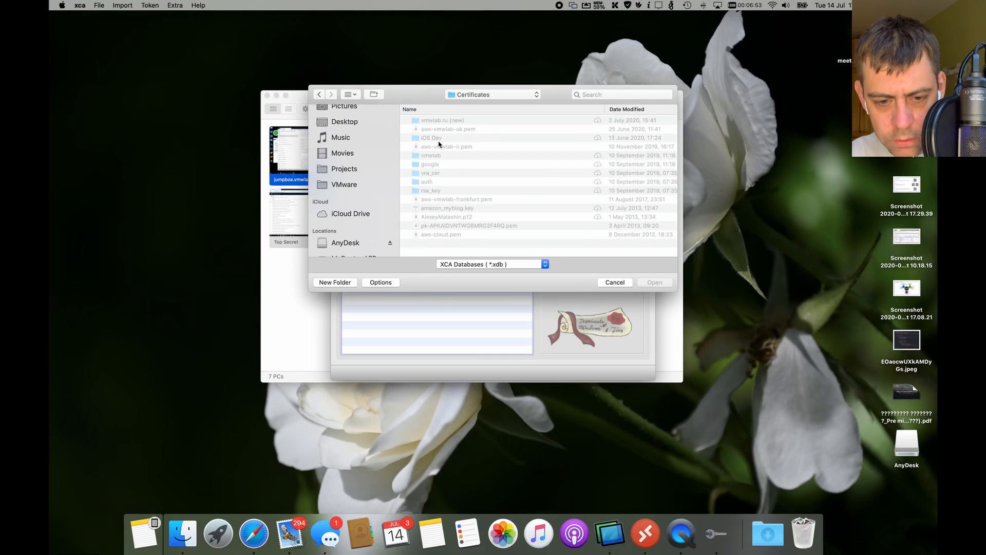
double_click(438, 121)
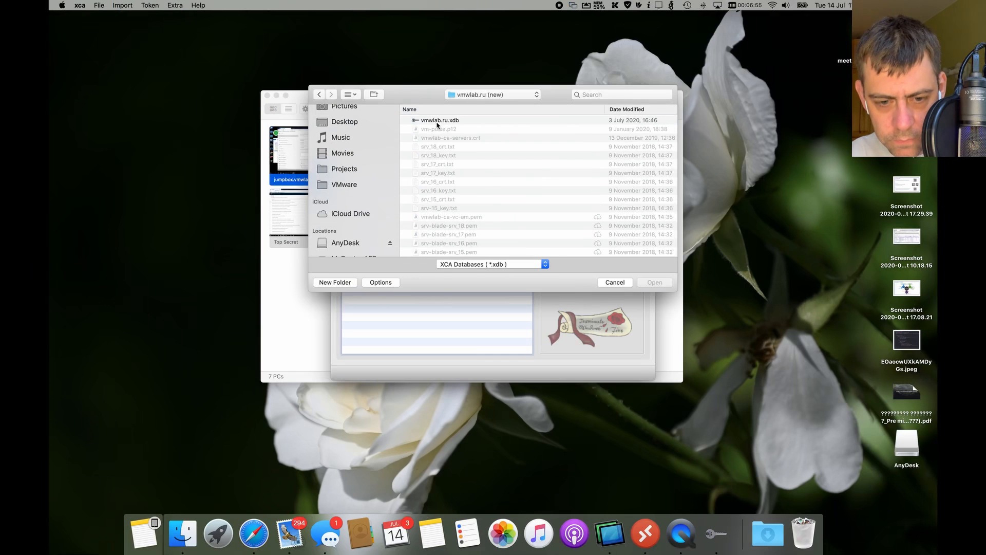
double_click(426, 123)
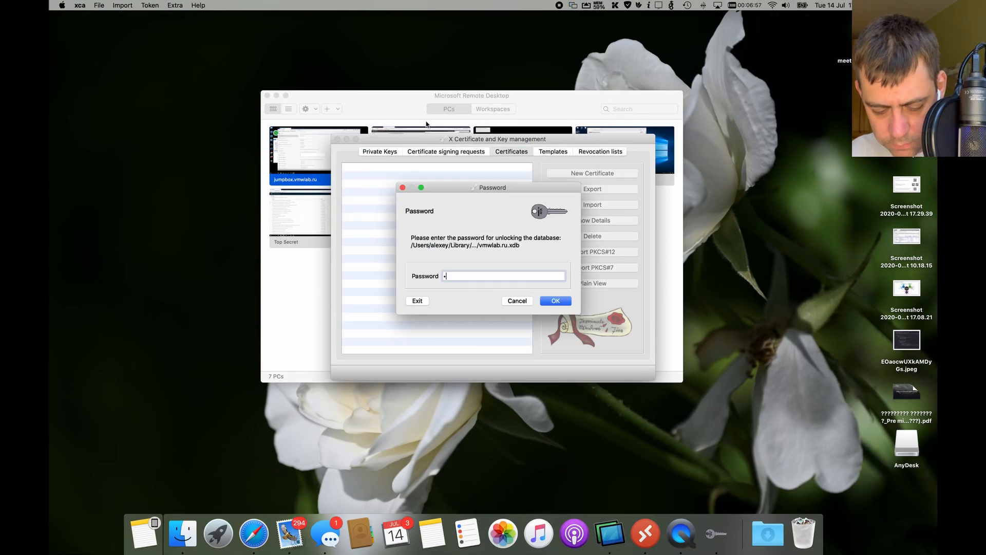
key(Return)
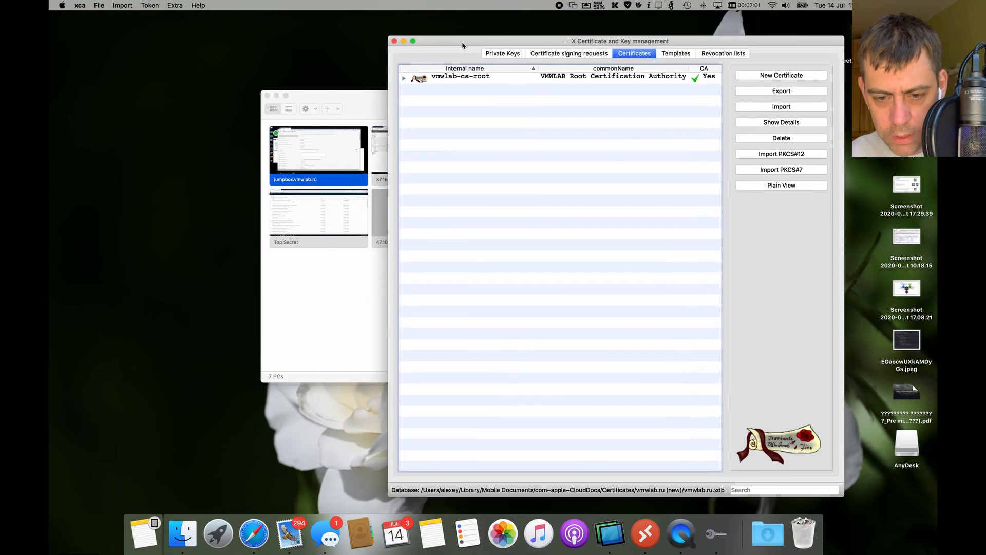
Examine the subject and Subject Alternative Name entries of the vmwlab-tas-wildcard certificate under vmwlab-ca-servers, then close its details.
click(404, 82)
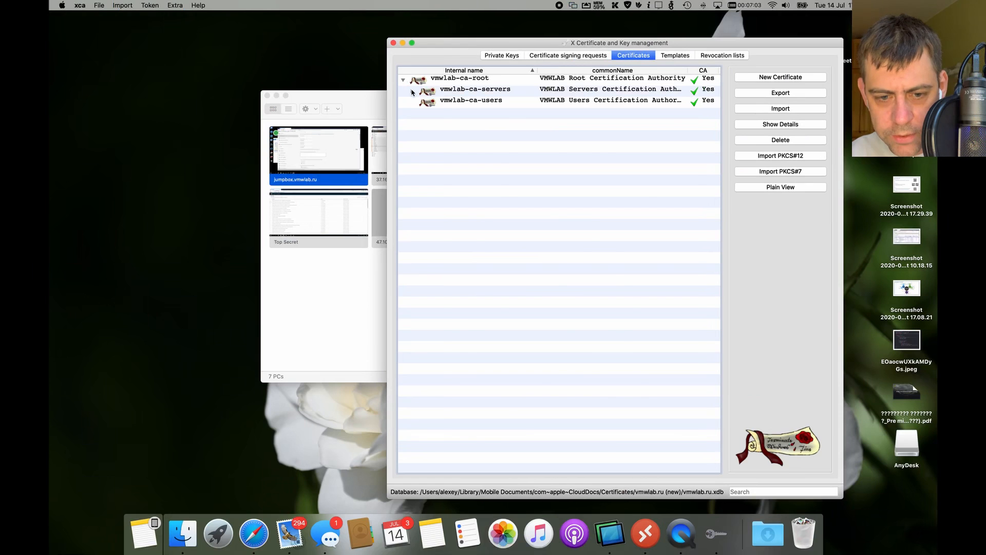
click(413, 91)
click(510, 435)
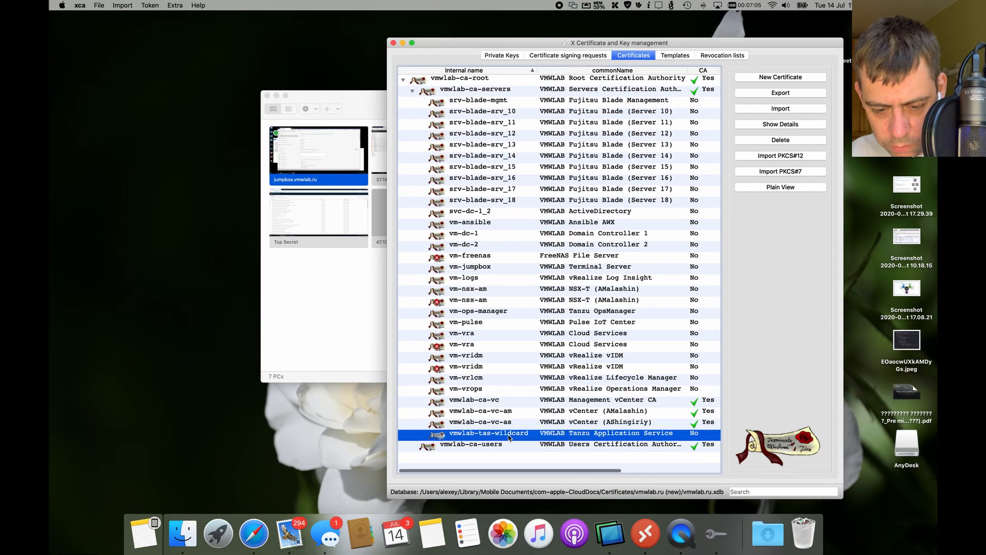
double_click(497, 435)
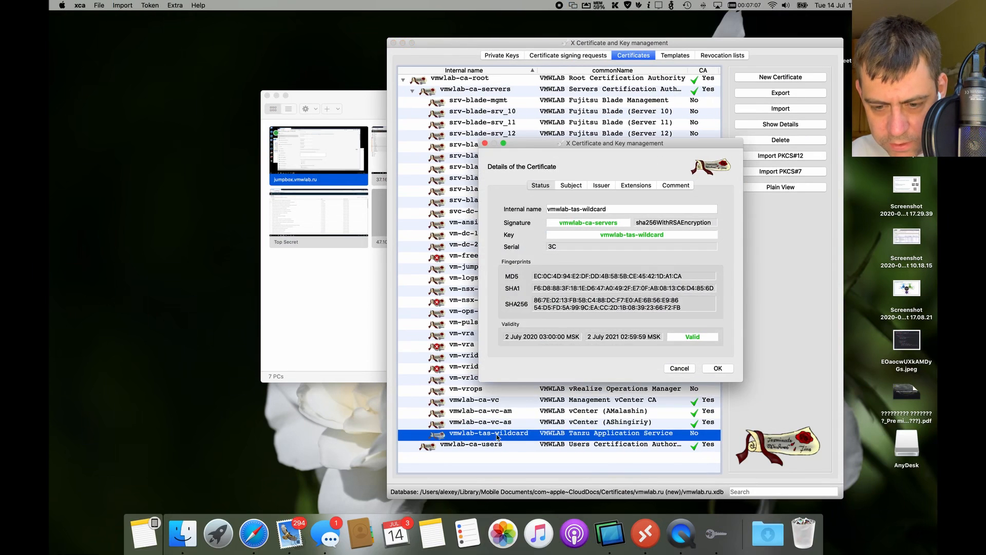
click(568, 185)
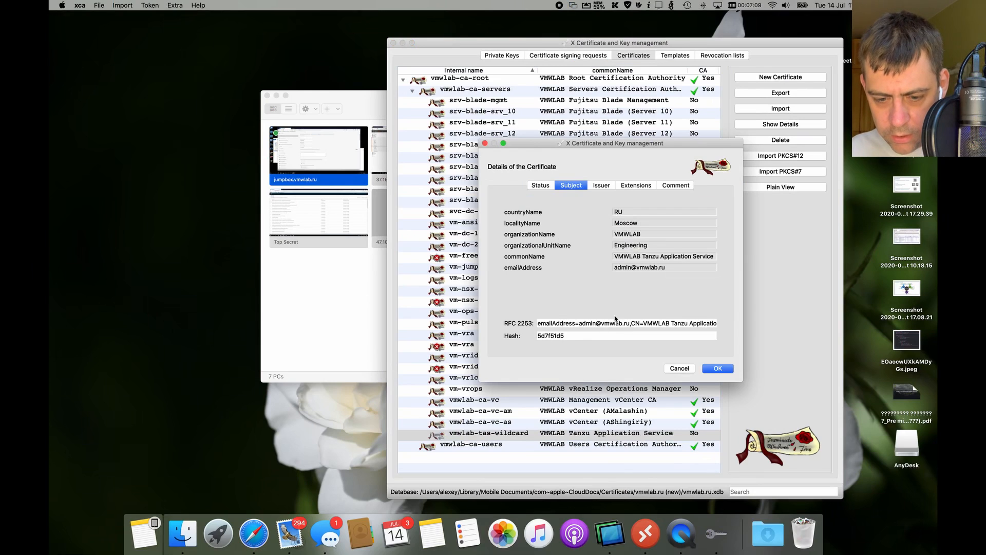
click(637, 187)
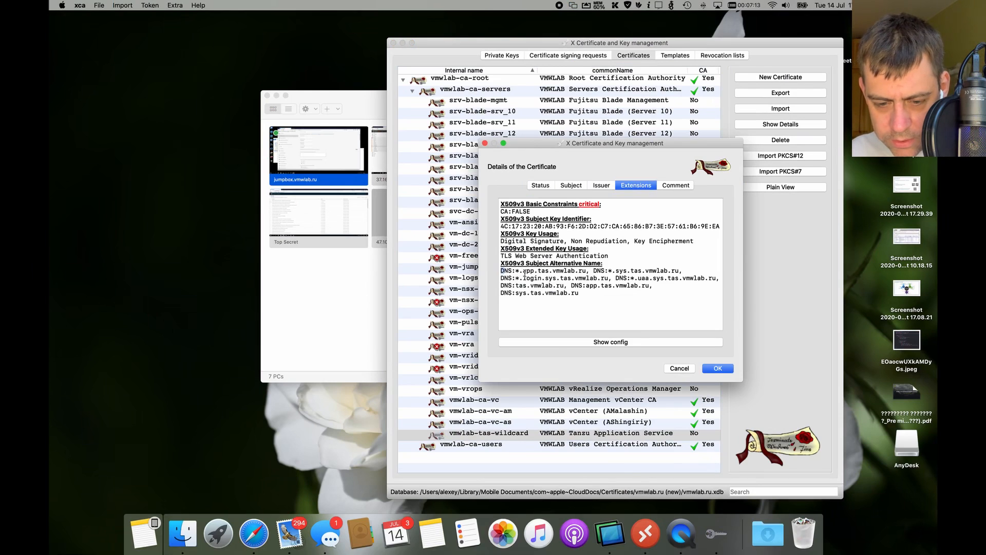
drag(525, 273, 589, 291)
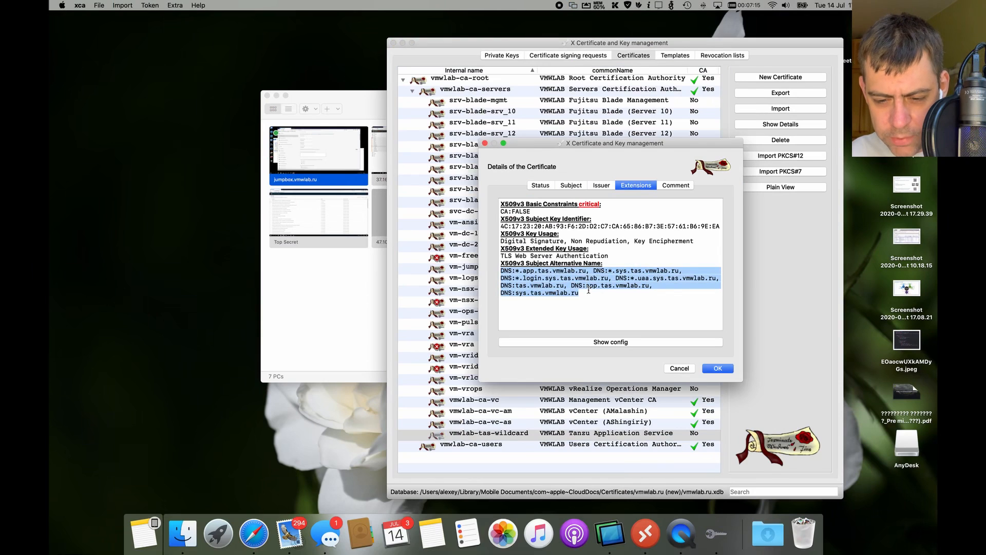
click(592, 294)
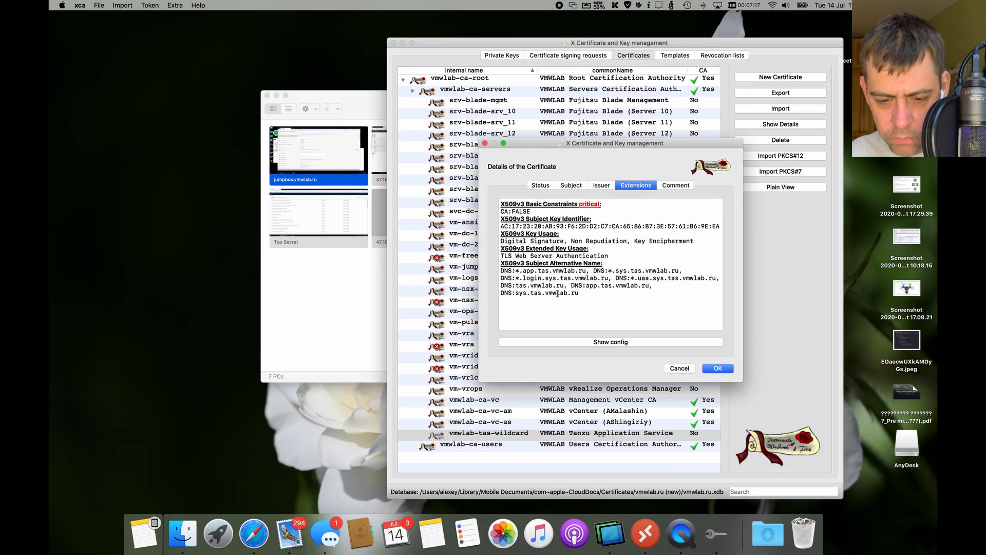
drag(580, 294, 641, 305)
click(614, 274)
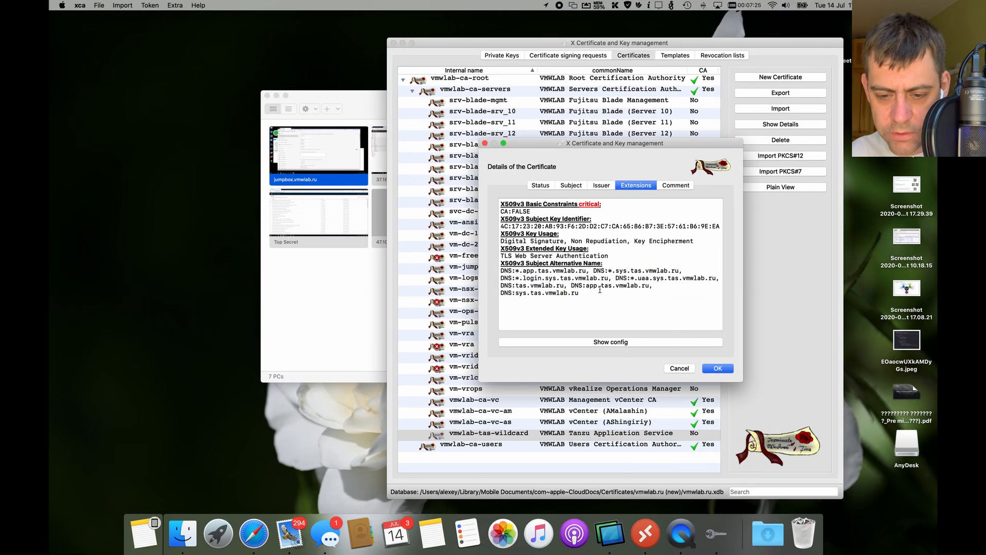
click(717, 368)
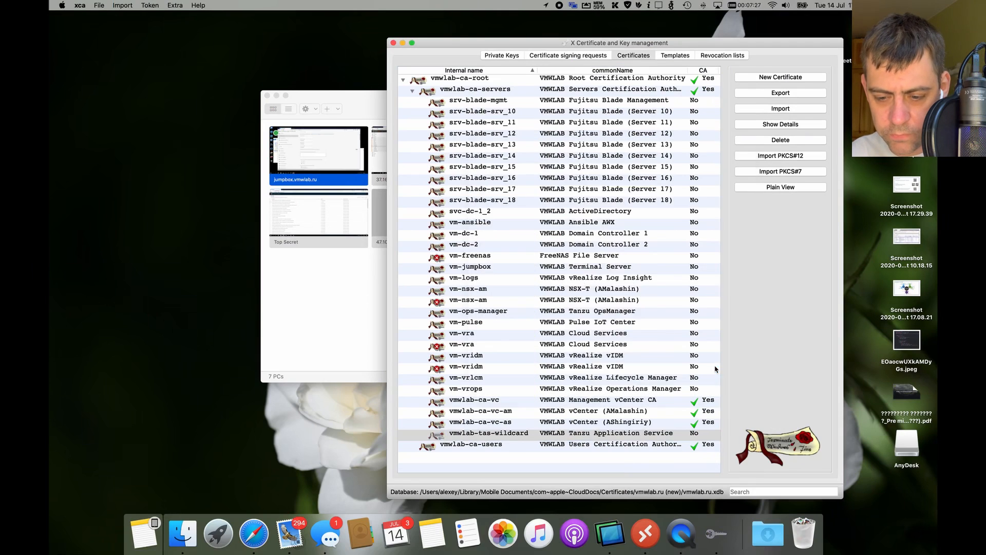
Export the vmwlab-tas-wildcard certificate to the clipboard.
right_click(517, 432)
mouse_move(562, 349)
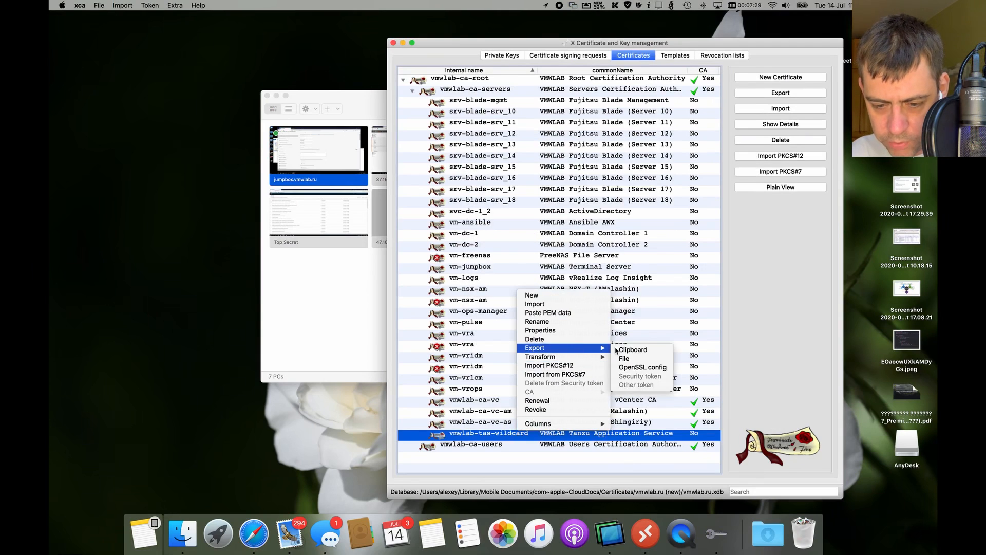
click(625, 351)
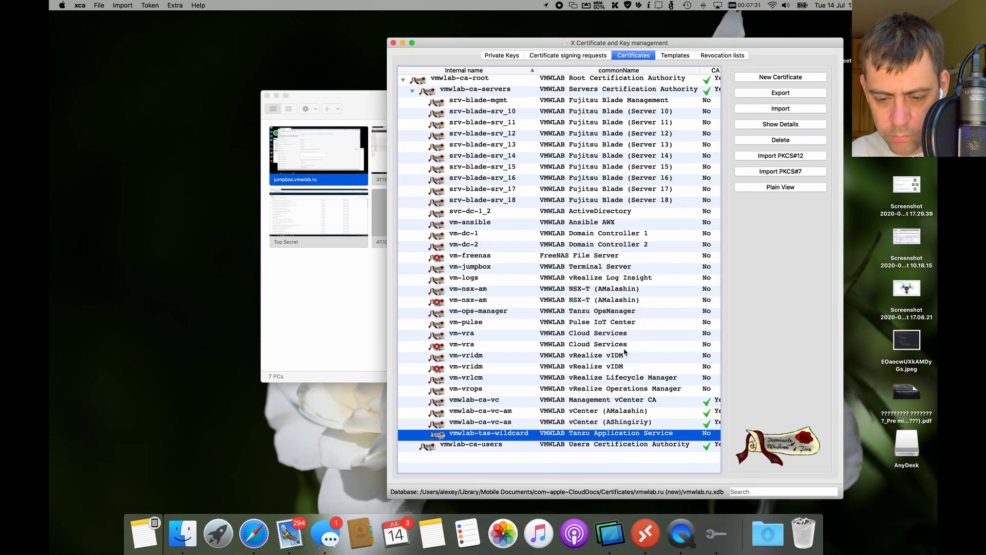
Return to Ops Manager in the remote session and look through the Networking settings for the certificate and private key fields.
key(ctrl+Right)
key(ctrl+Left)
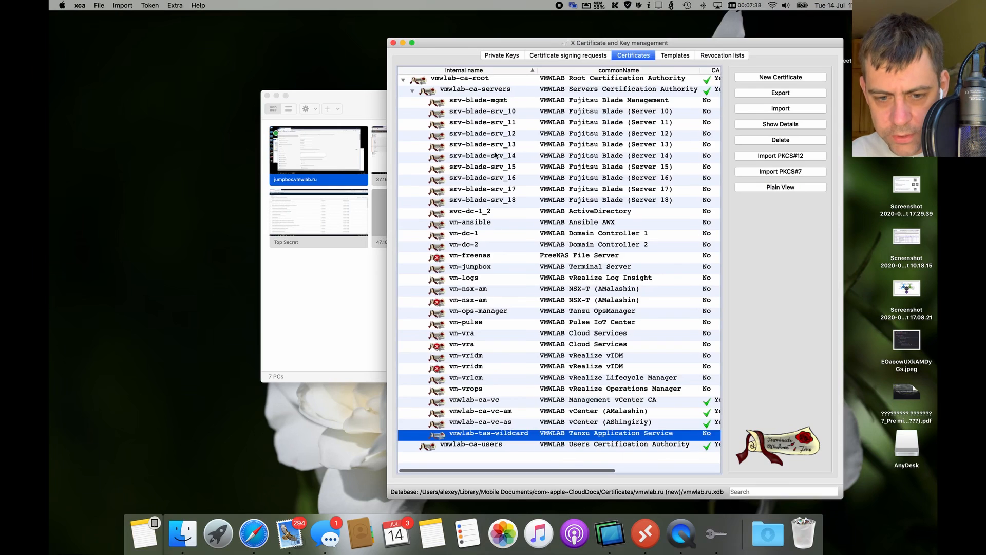
key(ctrl+Right)
scroll(480, 321, down, 10)
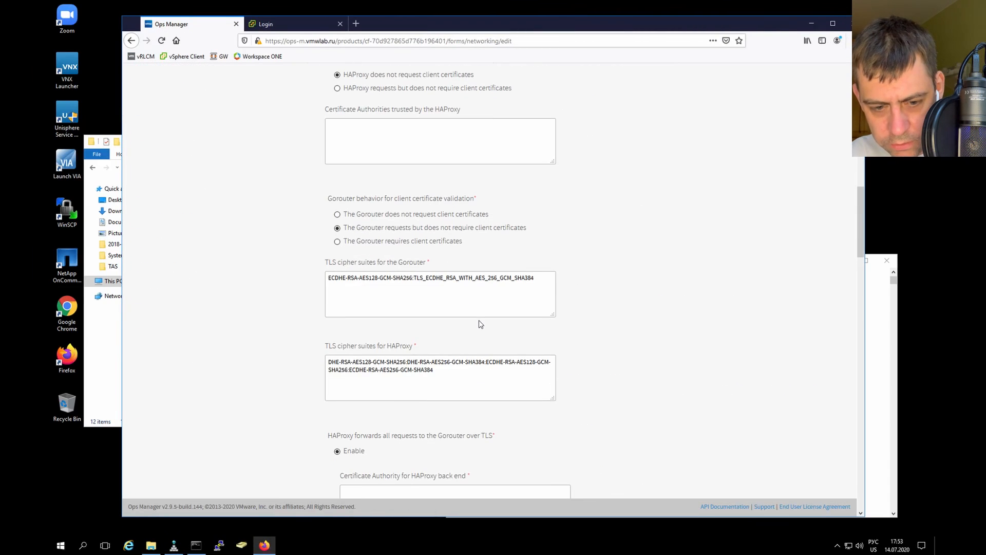
click(376, 144)
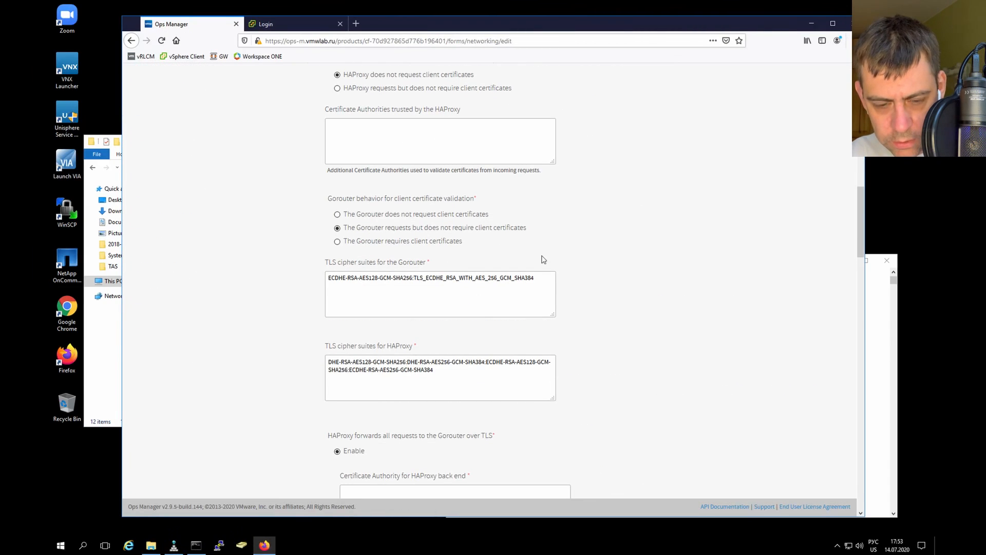
scroll(544, 259, down, 8)
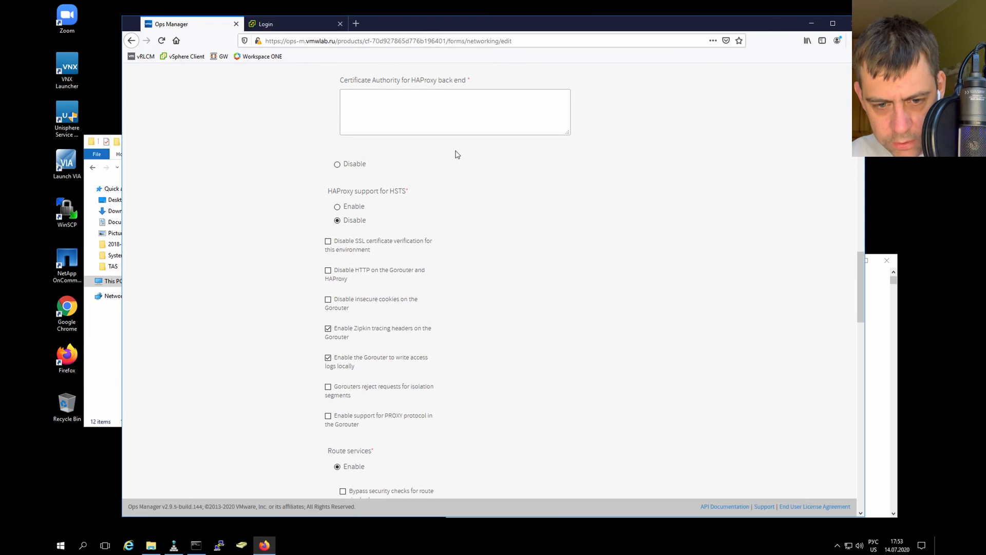
scroll(521, 320, down, 12)
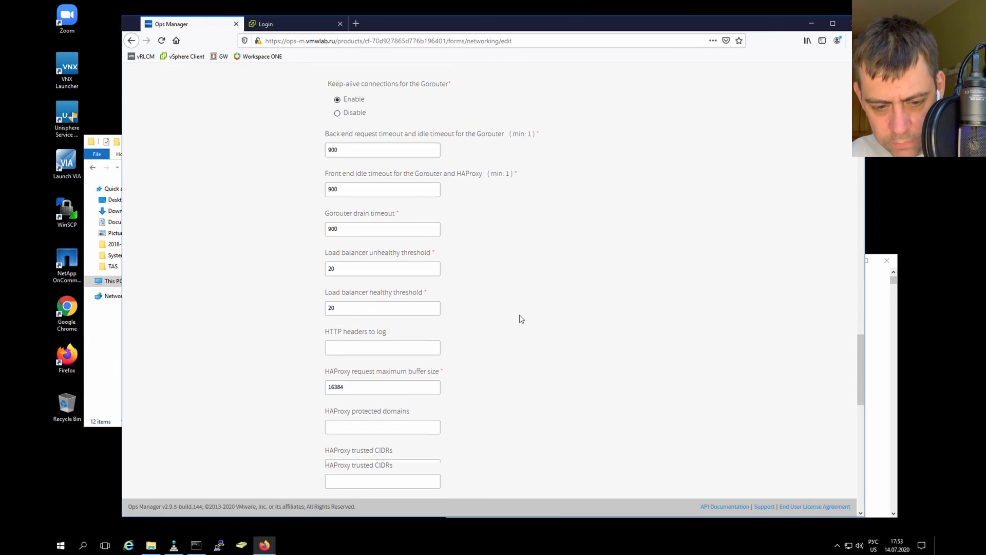
scroll(521, 319, up, 18)
scroll(521, 319, up, 15)
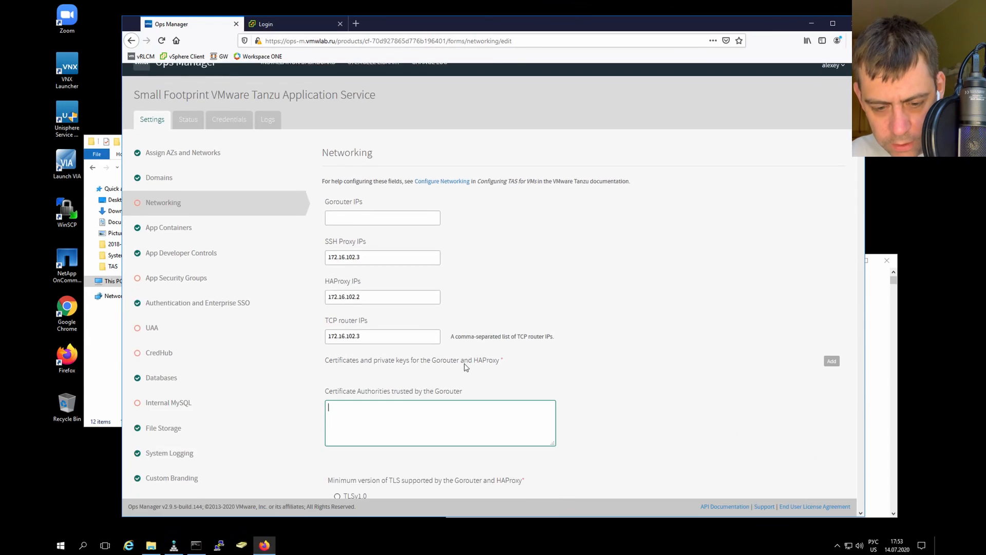
Add a Gorouter and HAProxy certificate entry named vmwlab-tas and paste the copied wildcard certificate as its Certificate PEM.
scroll(403, 388, down, 1)
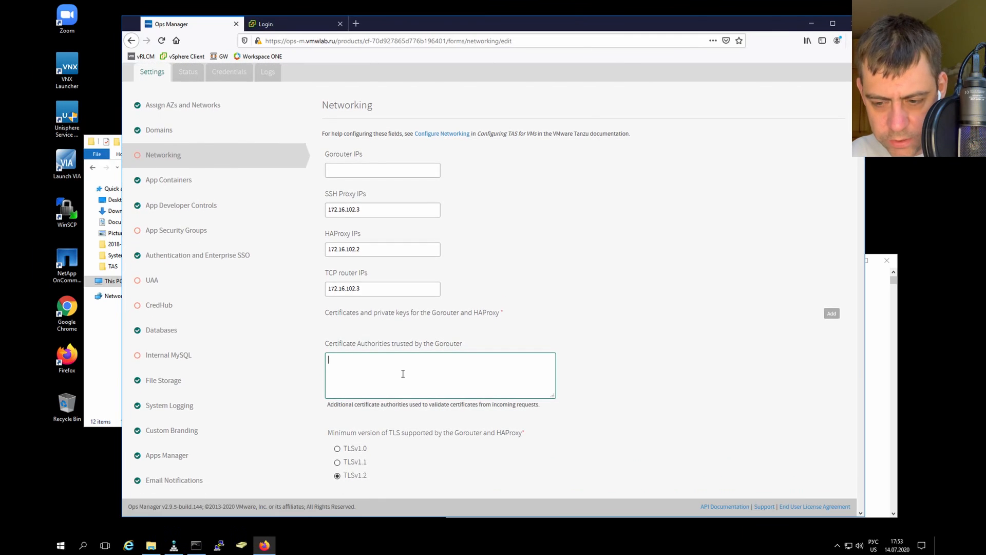
key(ctrl+Left)
key(ctrl+Right)
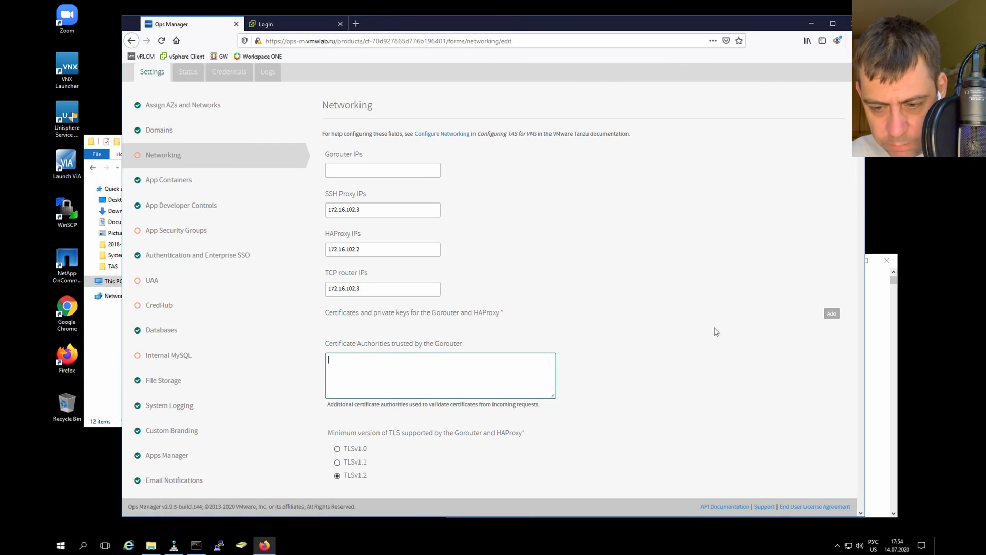
click(832, 314)
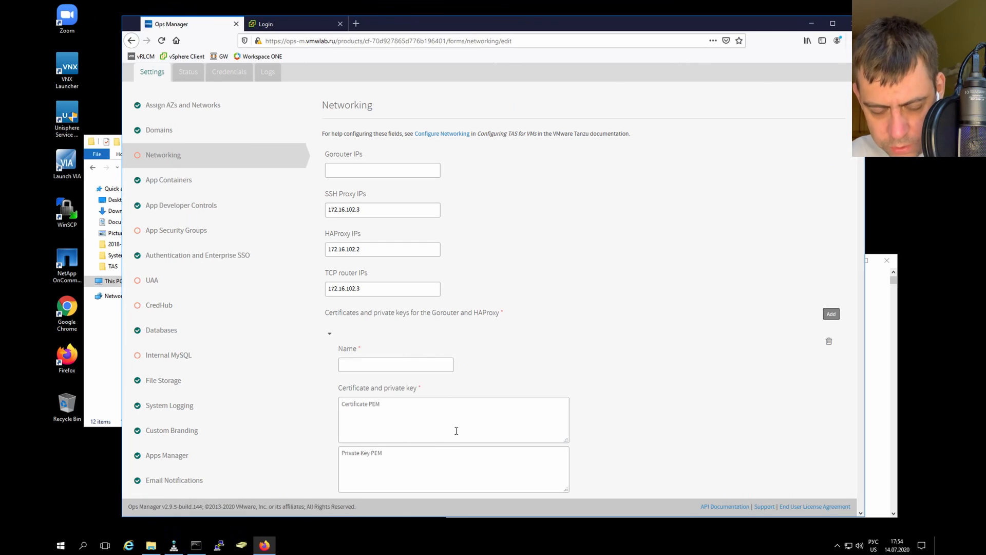
click(366, 365)
scroll(366, 366, down, 2)
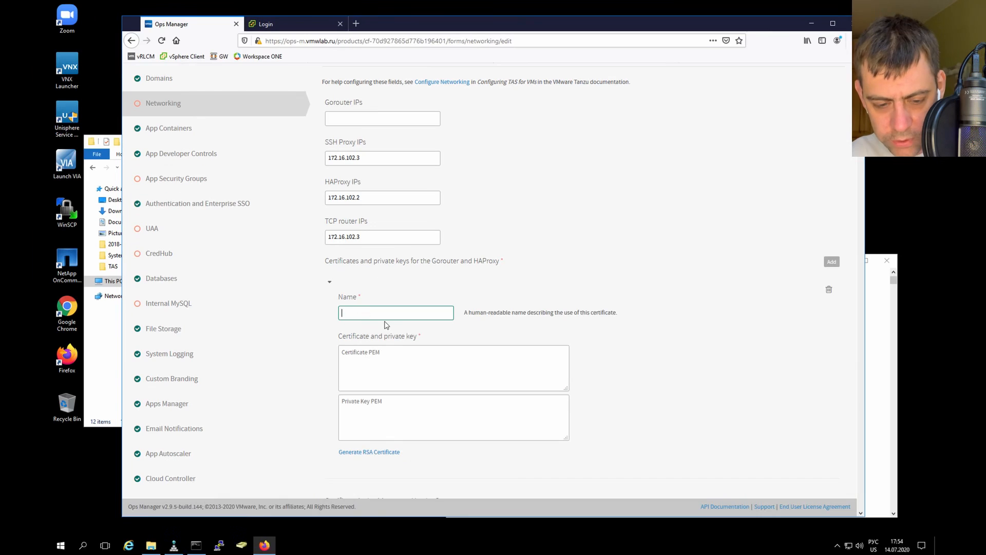
text(vmwlab-tas)
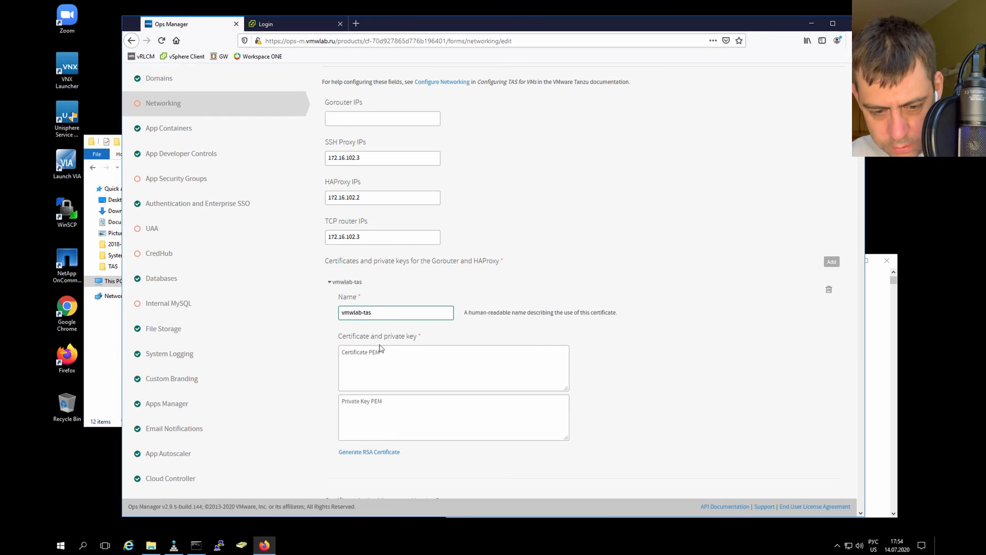
click(379, 351)
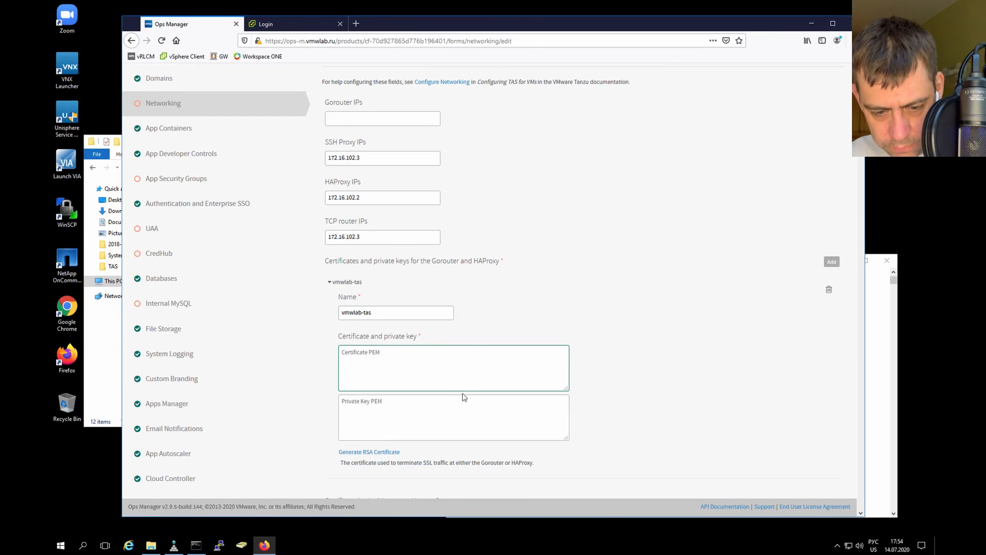
key(ctrl+v)
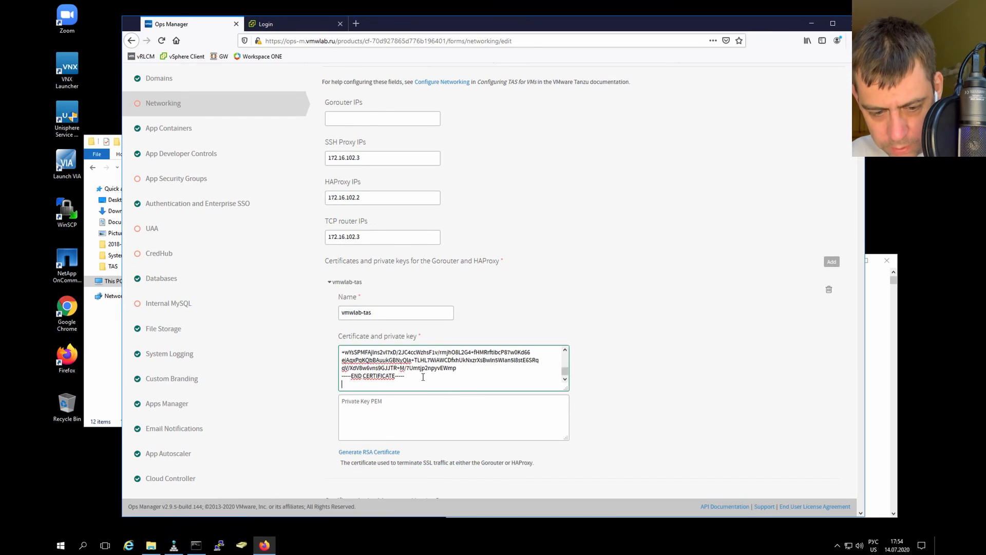
Export the vmwlab-ca-servers certificate from XCA to the clipboard and append it to the Certificate PEM in Ops Manager.
key(ctrl+Left)
click(479, 85)
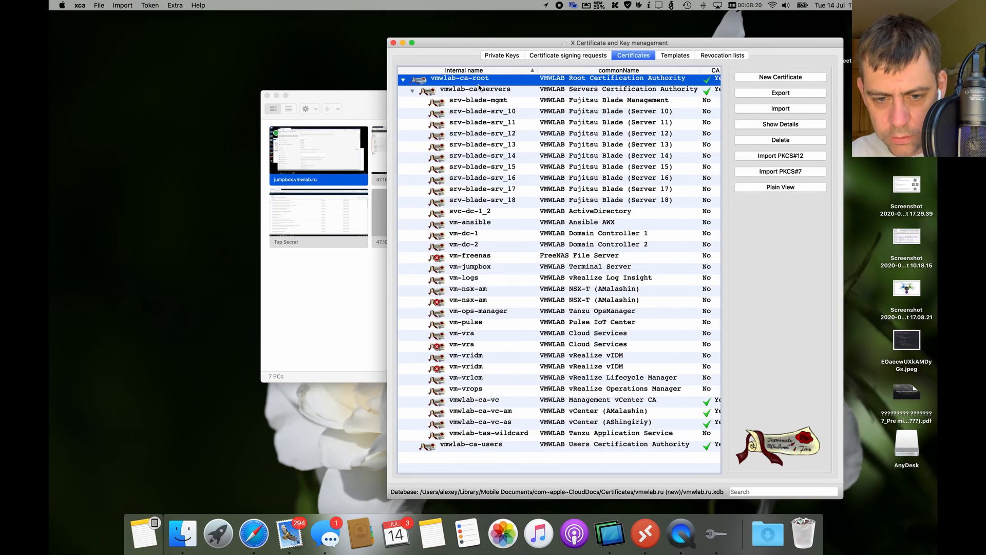
right_click(478, 91)
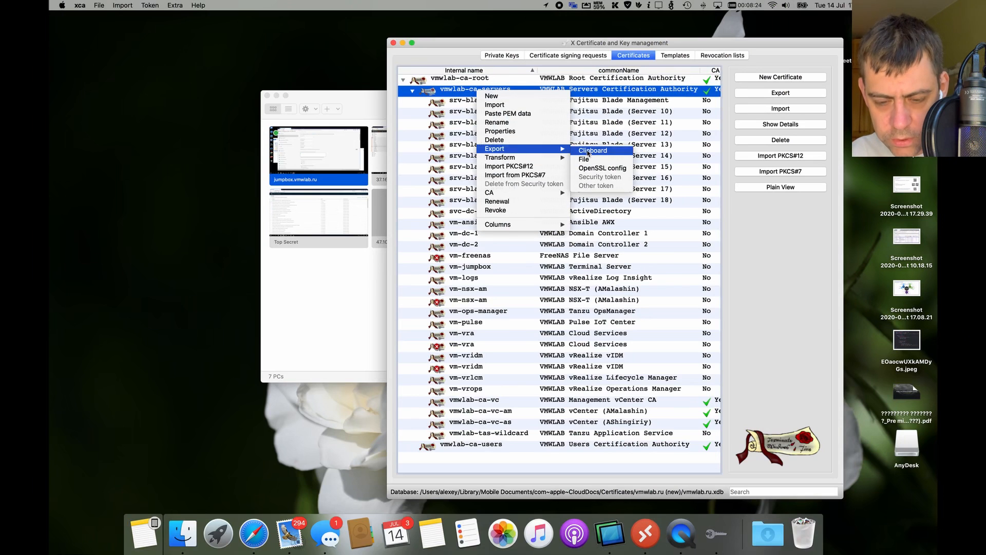
key(ctrl+Right)
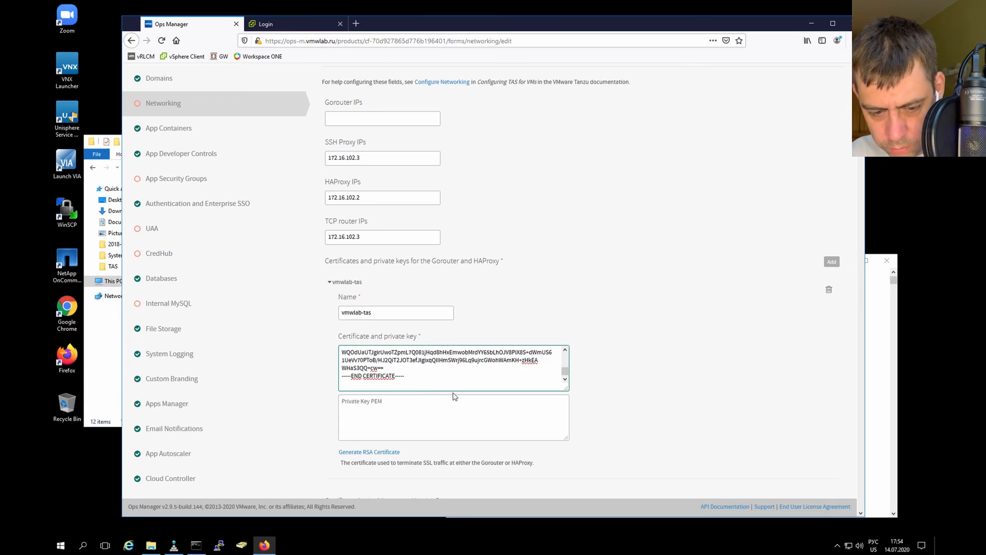
Export the vmwlab-ca-root certificate from XCA to the clipboard and append it to the end of the Certificate PEM chain.
key(ctrl+Left)
click(449, 81)
right_click(448, 83)
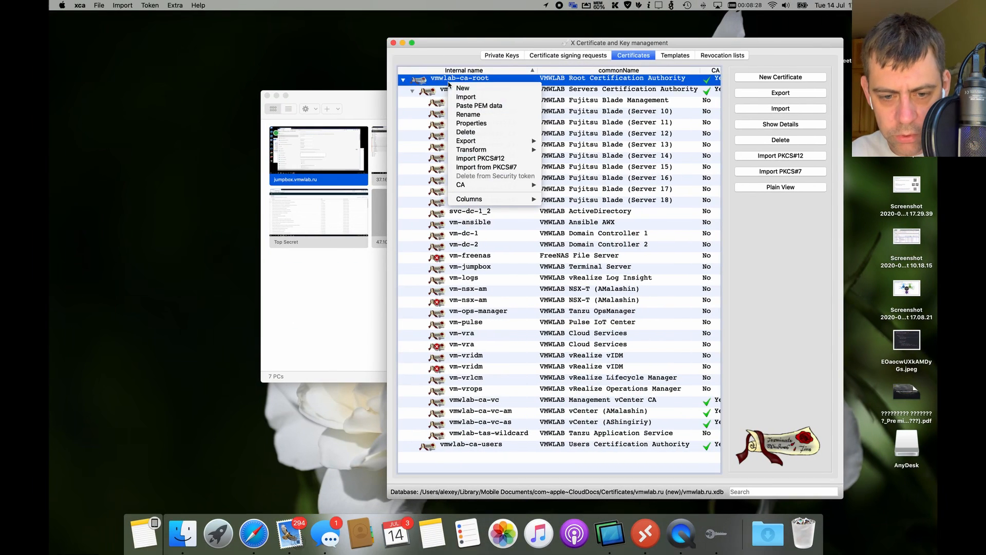
mouse_move(509, 141)
click(560, 143)
key(ctrl+Right)
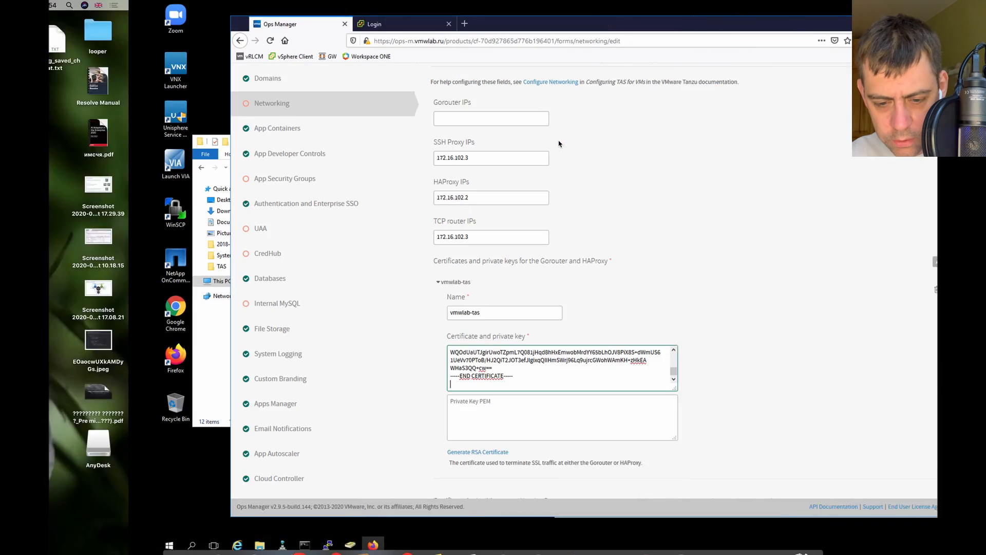
key(super+v)
Export the vmwlab-tas-wildcard private key from XCA to the clipboard in PEM private (*.pem) format.
key(ctrl+Left)
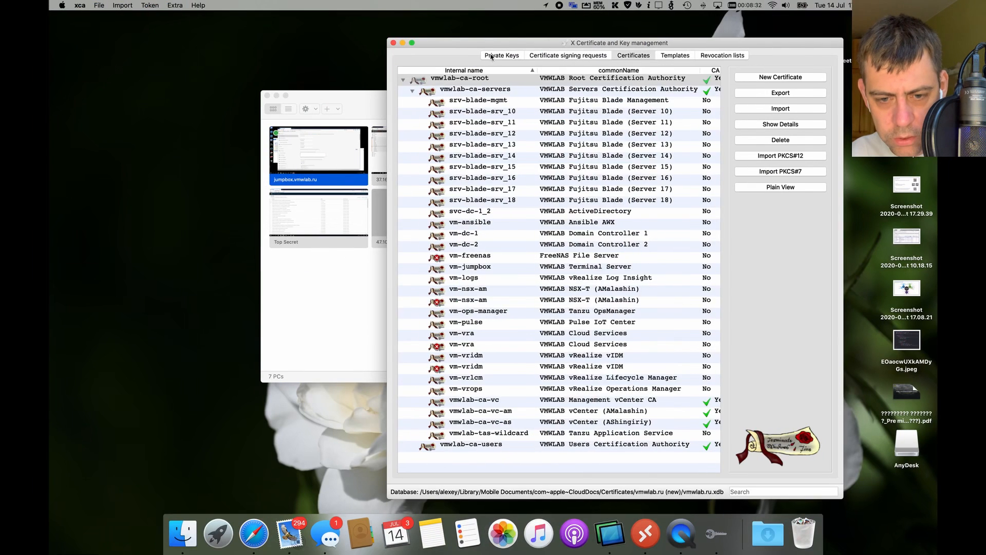
click(568, 55)
click(502, 55)
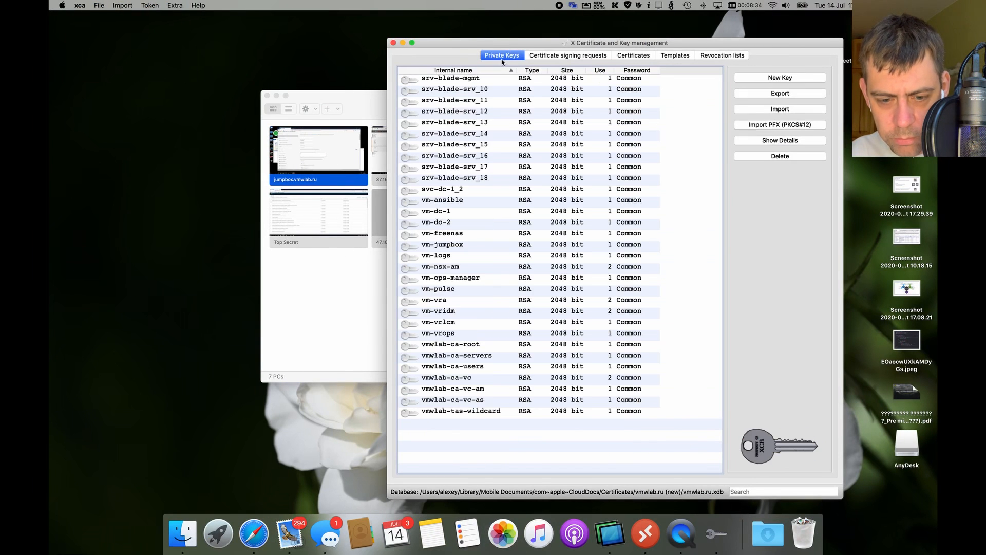
right_click(462, 412)
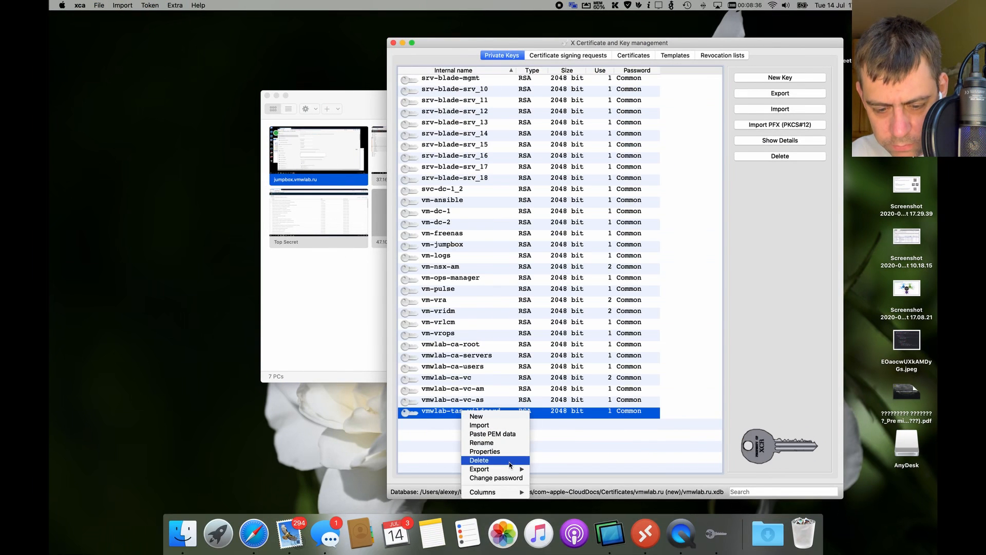
mouse_move(514, 469)
click(547, 471)
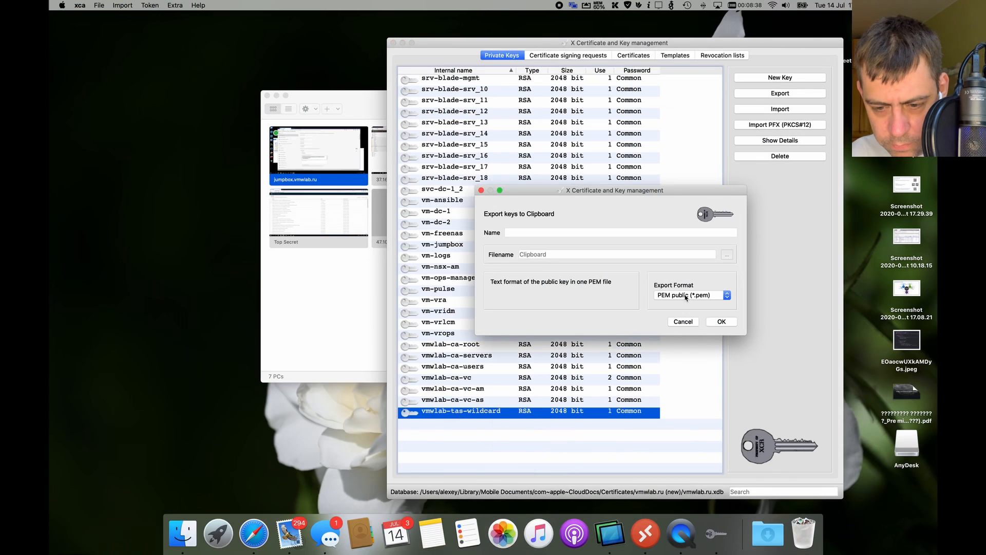
click(686, 297)
click(681, 314)
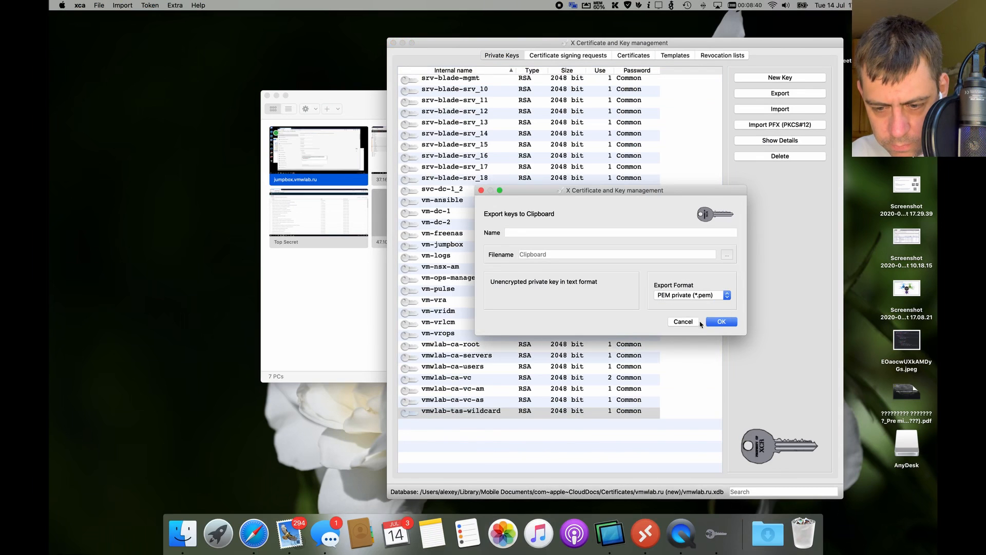
click(713, 323)
Return to Ops Manager and paste the copied private key into the Private Key PEM field of the vmwlab-tas entry.
key(ctrl+Right)
click(419, 415)
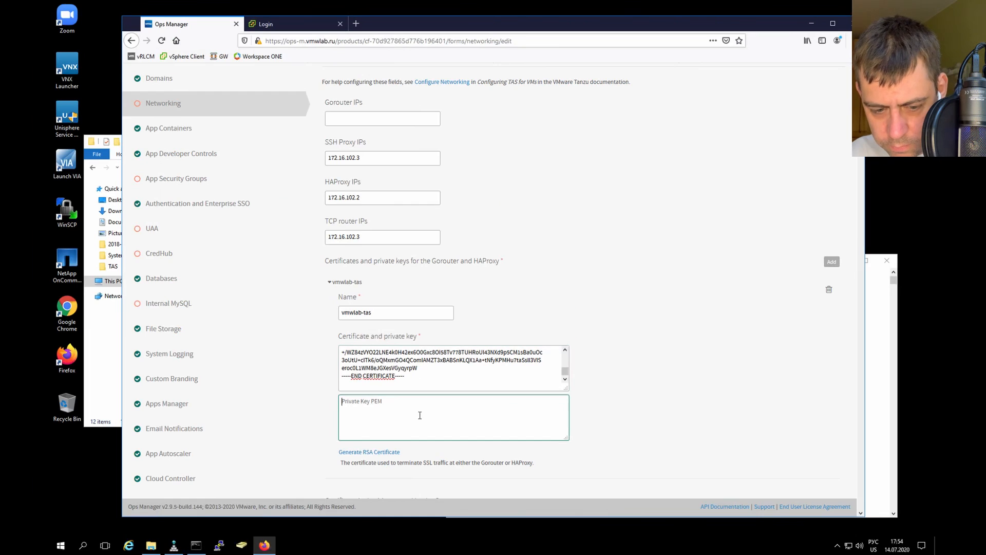
key(ctrl+v)
Review the remaining Networking settings, from the trusted certificate authorities and TLS termination through HAProxy, Gorouter timeouts and the Silk plugin options.
scroll(420, 415, down, 3)
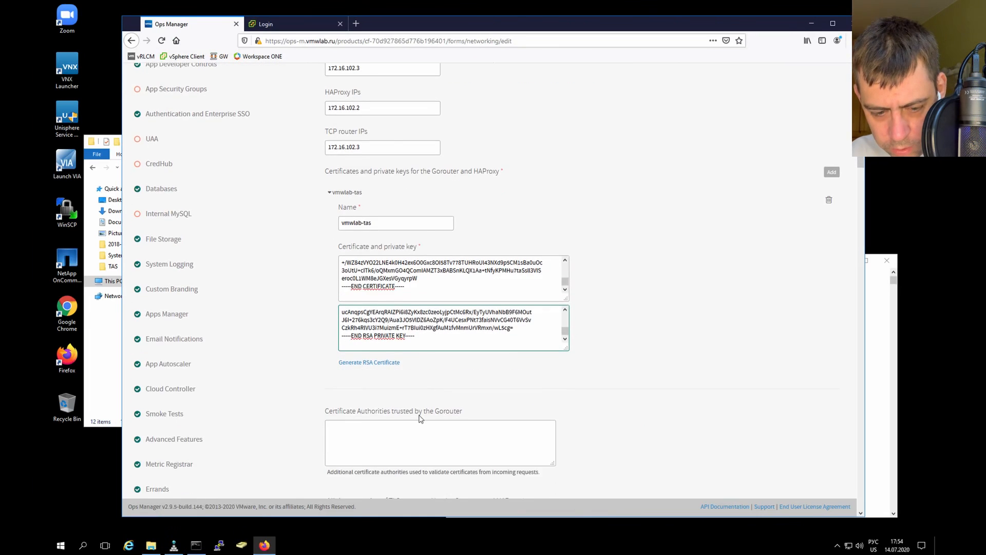
scroll(419, 419, down, 2)
click(369, 388)
scroll(537, 382, down, 3)
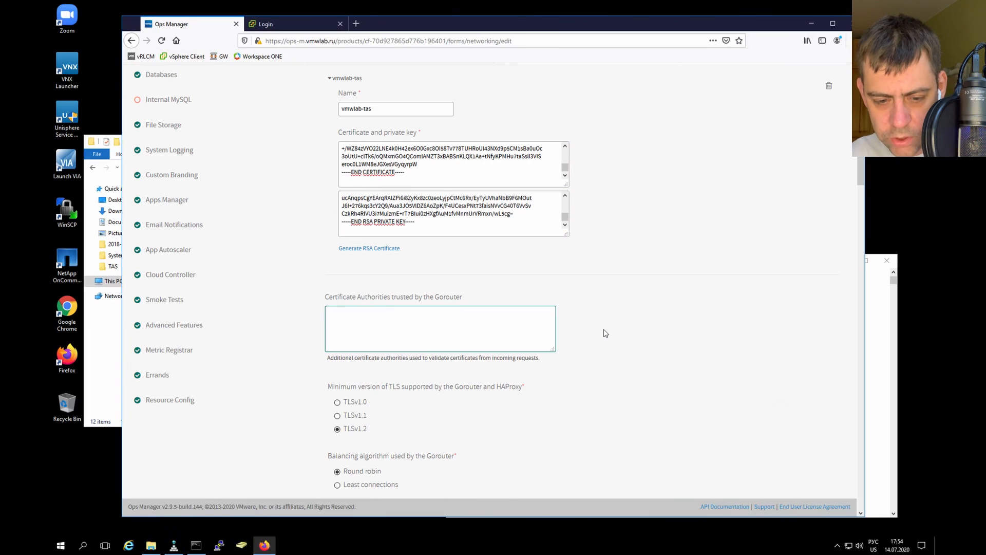
scroll(605, 333, down, 2)
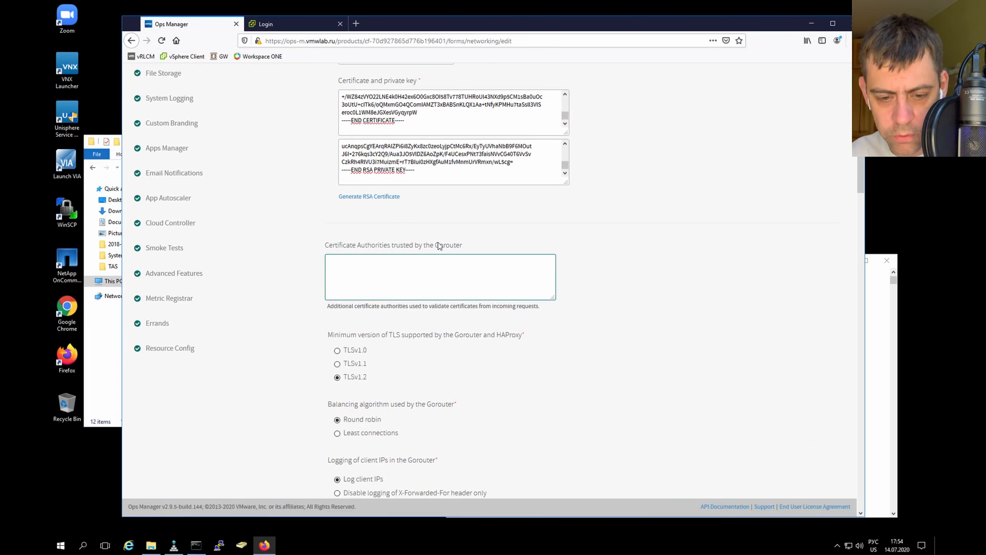
scroll(476, 249, down, 6)
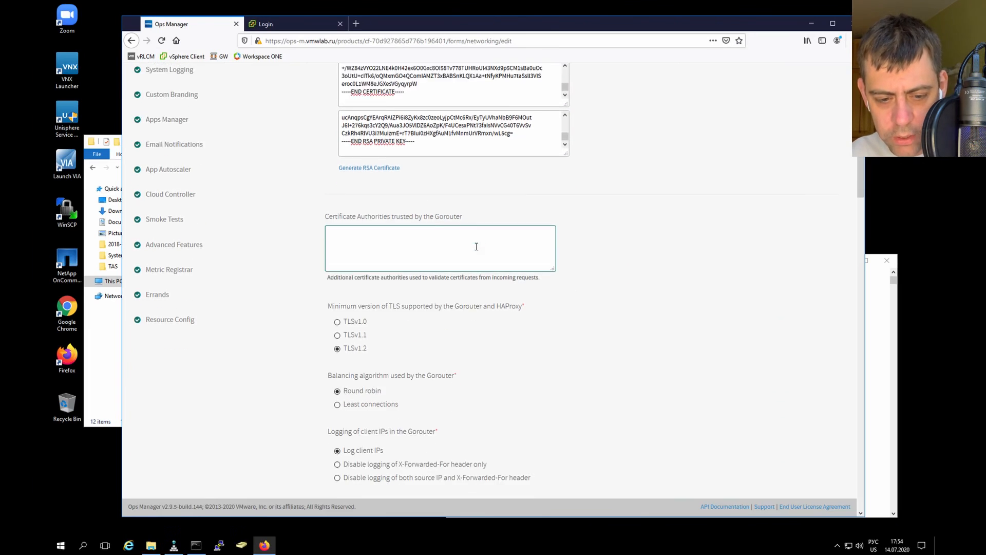
scroll(451, 307, down, 1)
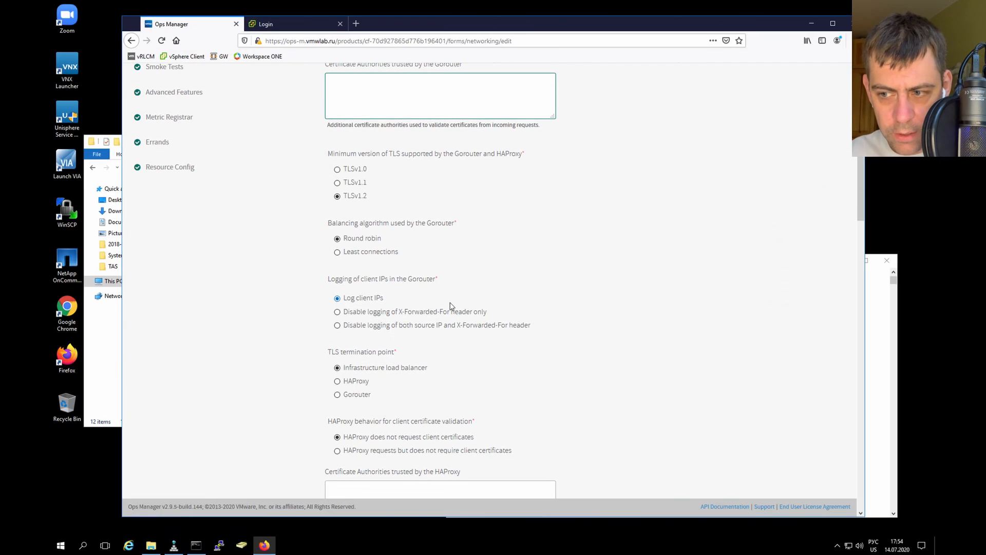
scroll(450, 307, down, 4)
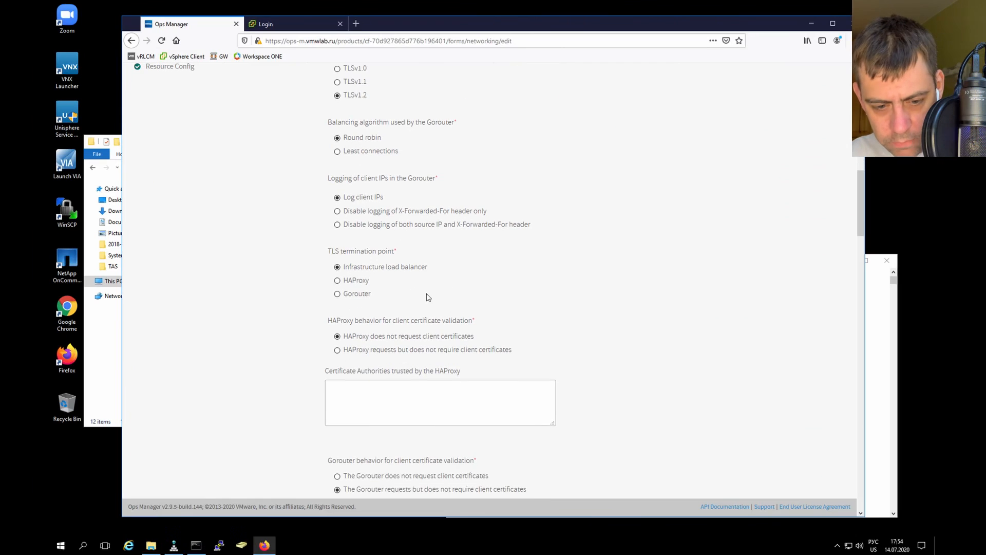
scroll(426, 309, down, 3)
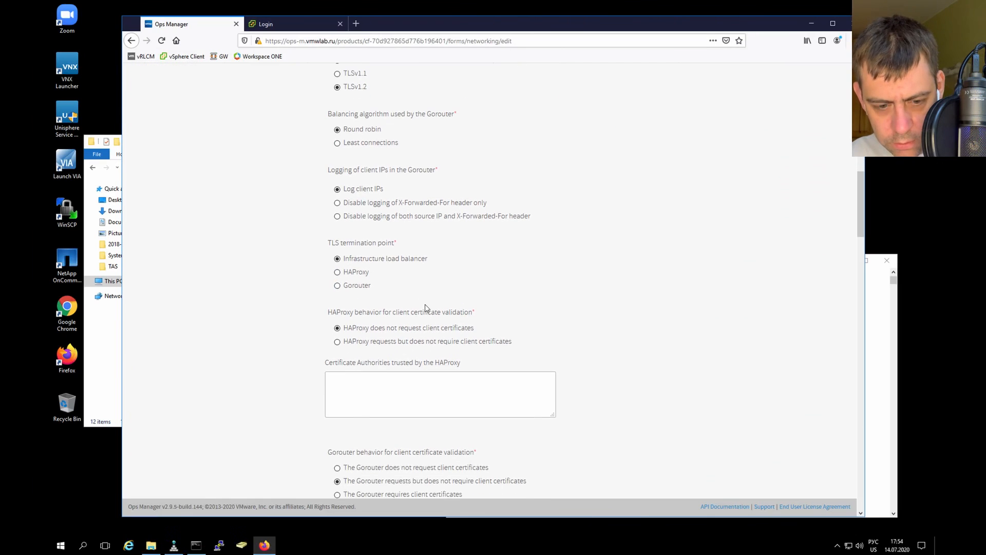
scroll(426, 308, down, 5)
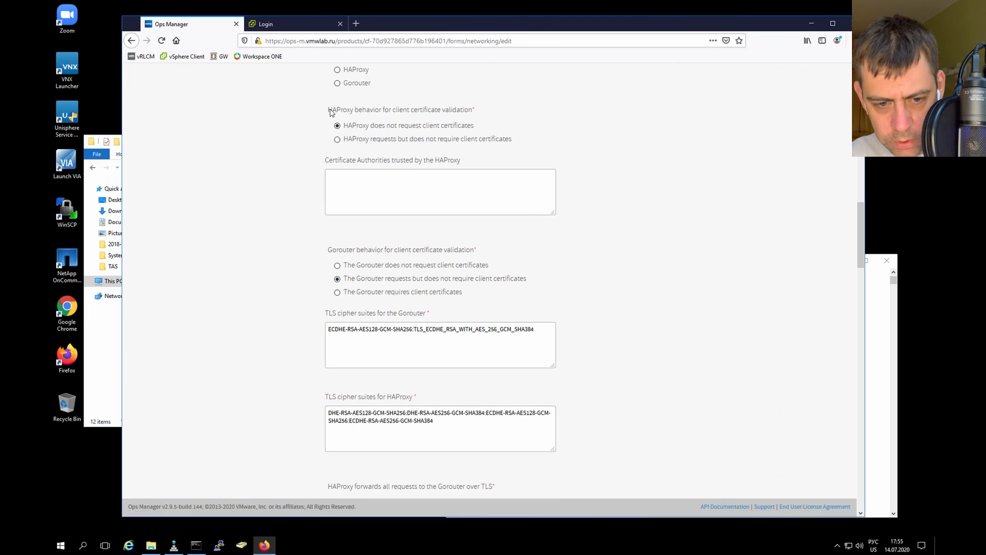
scroll(406, 221, down, 1)
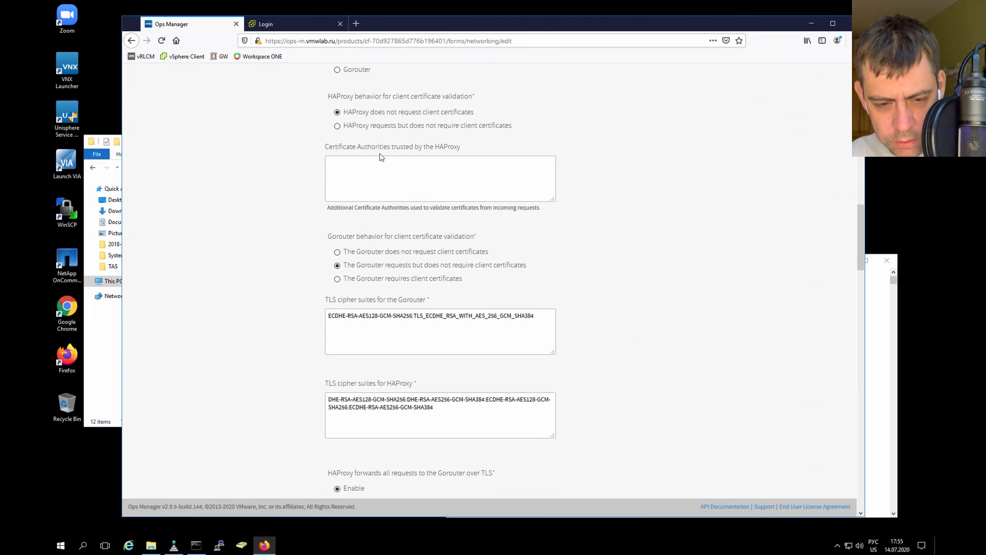
scroll(371, 191, down, 10)
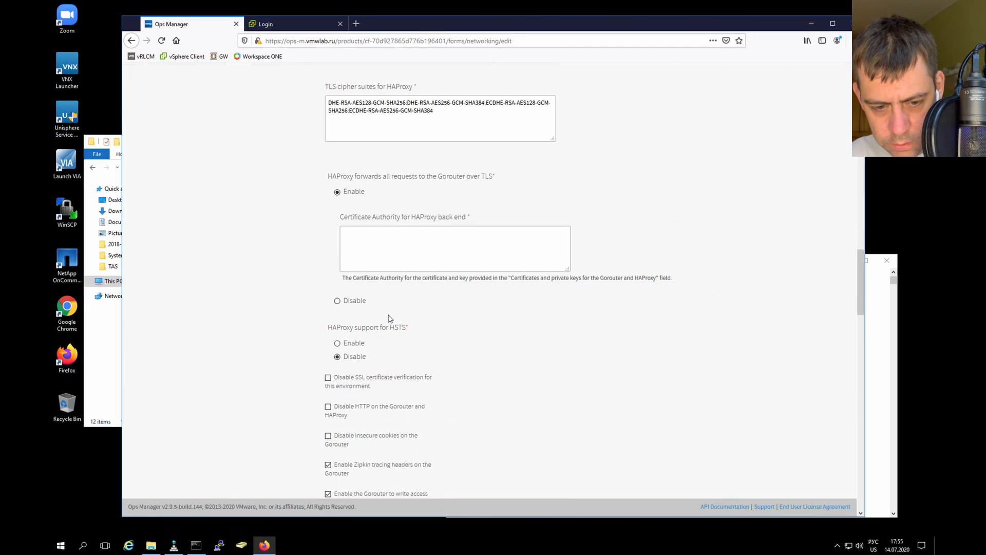
scroll(389, 318, down, 7)
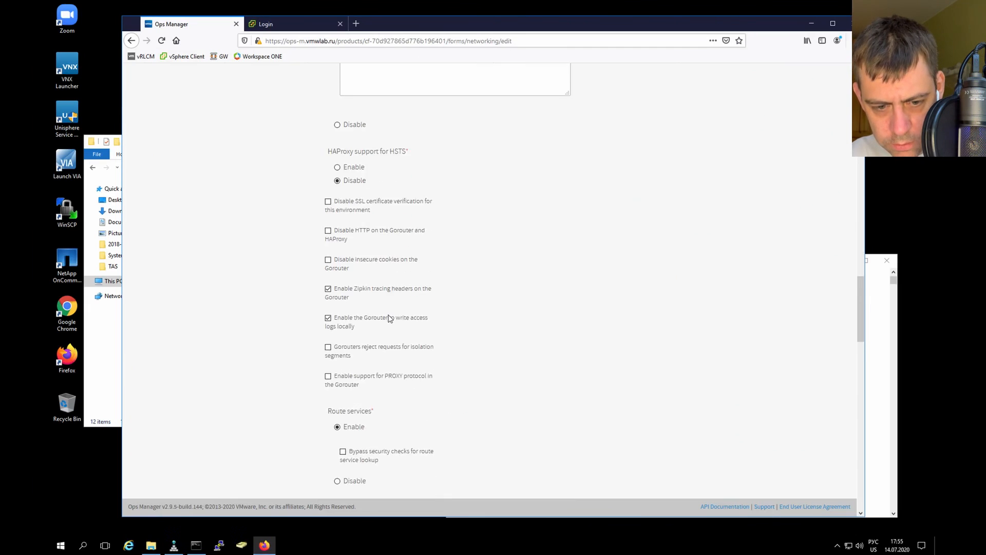
scroll(389, 318, down, 5)
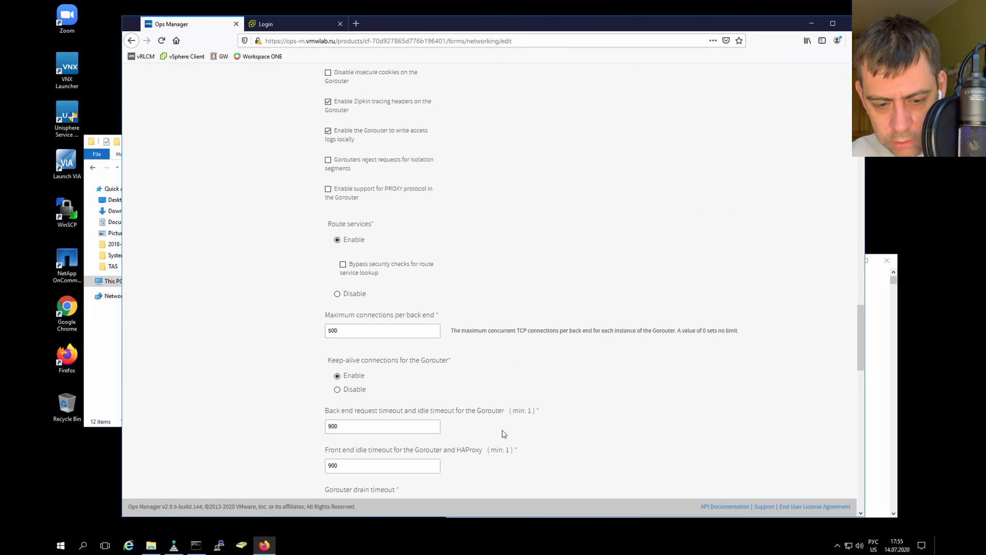
scroll(505, 435, down, 3)
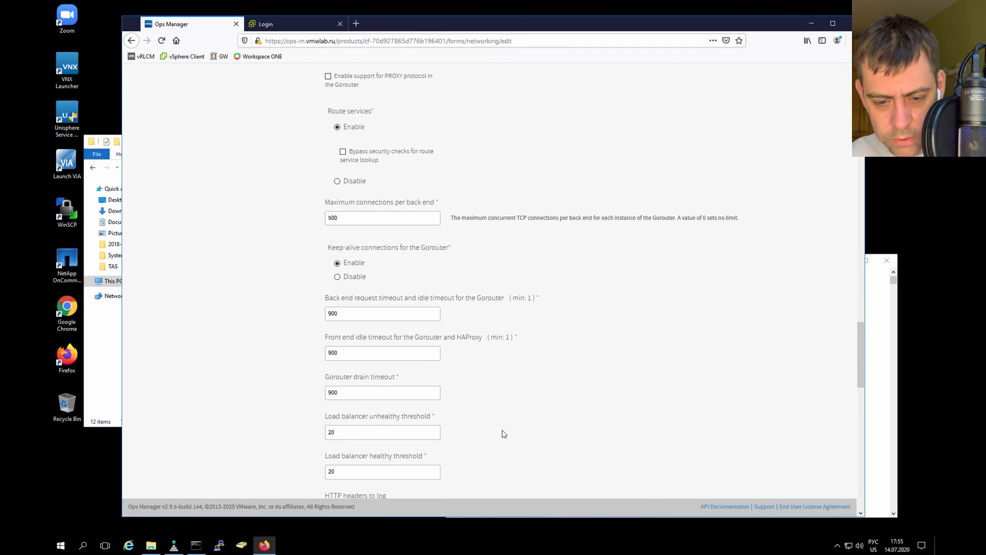
scroll(504, 434, down, 5)
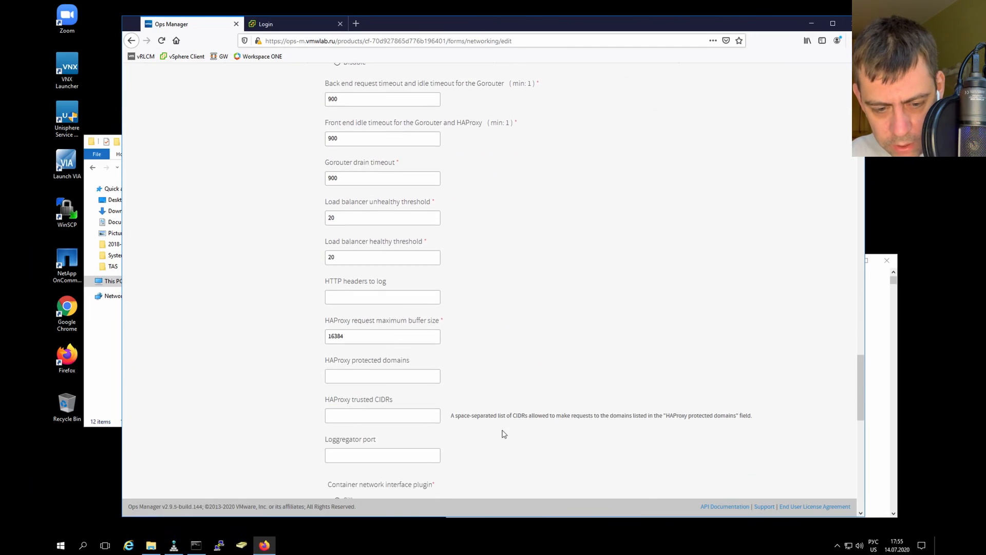
scroll(504, 435, down, 10)
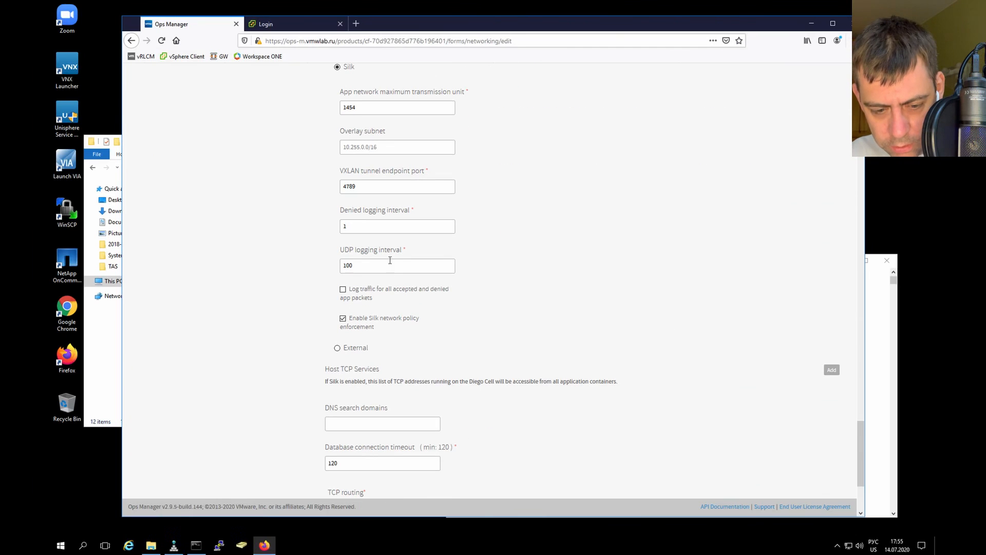
Try to save the Networking settings at the end of the form.
scroll(535, 404, down, 2)
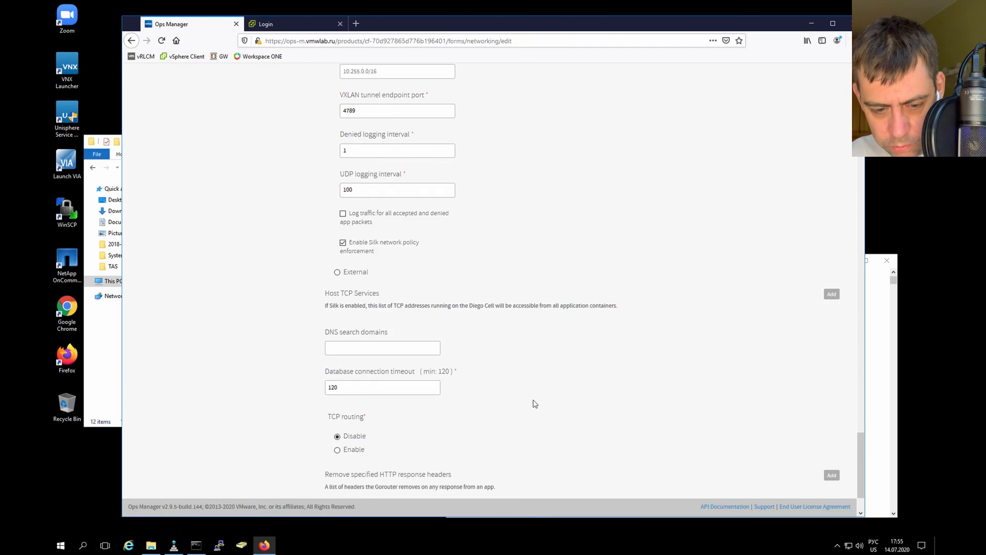
scroll(535, 404, down, 2)
click(347, 449)
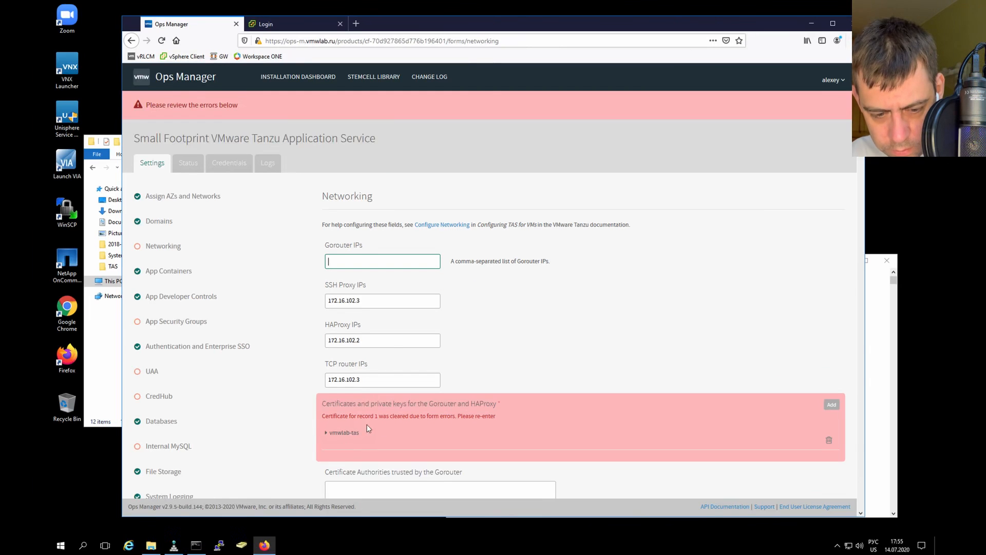
Copy the vmwlab-tas-wildcard private key from XCA again and paste it into the vmwlab-tas entry's empty Private Key PEM field.
scroll(535, 375, down, 2)
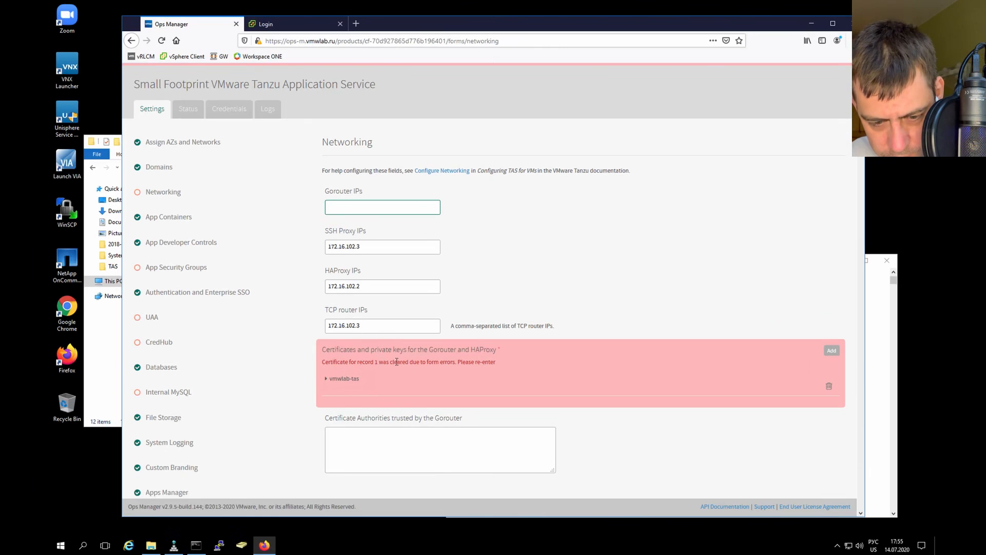
click(334, 381)
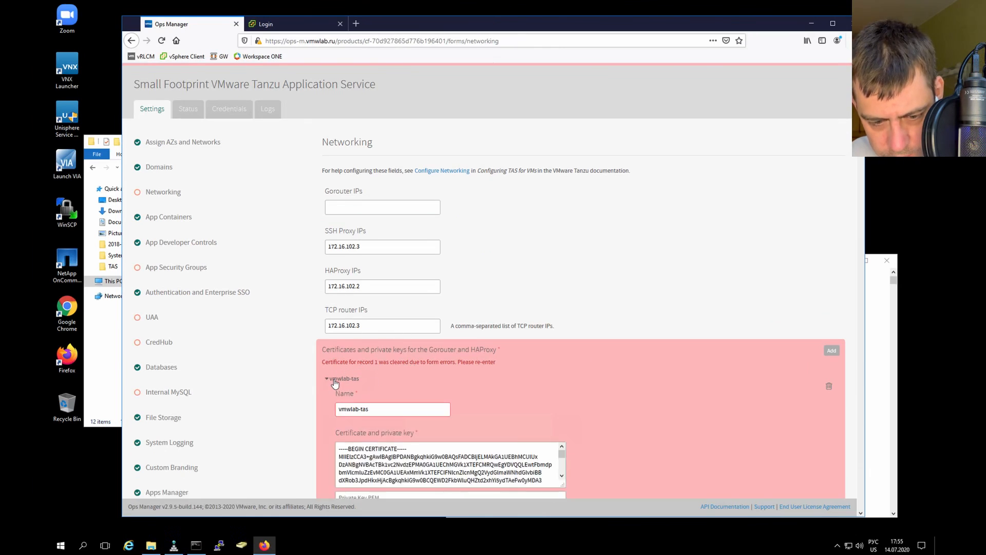
scroll(450, 197, down, 8)
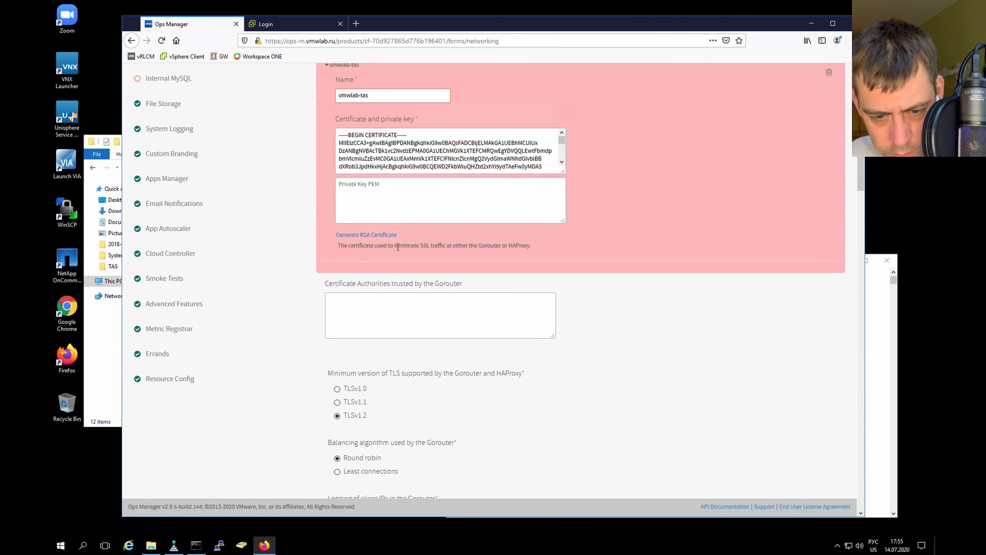
click(477, 209)
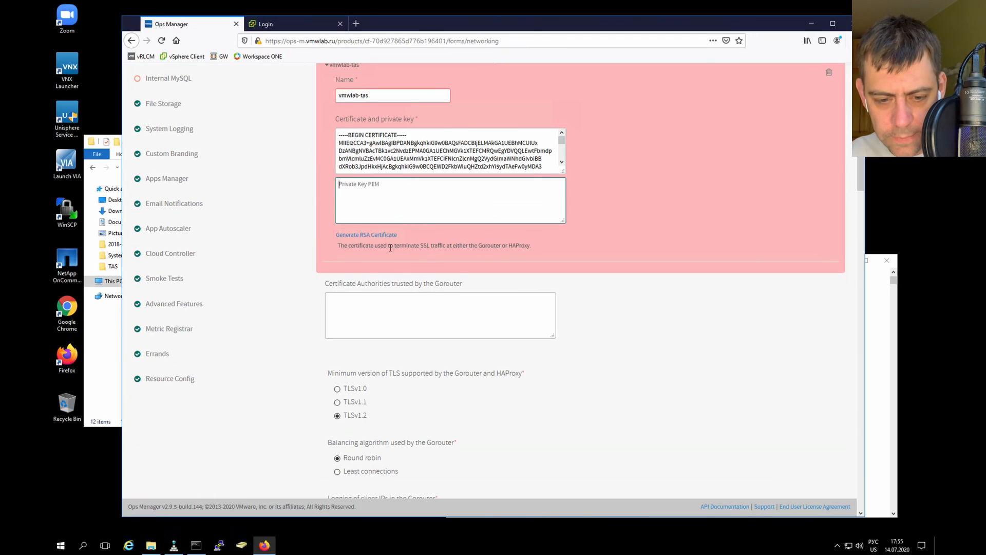
key(ctrl+Left)
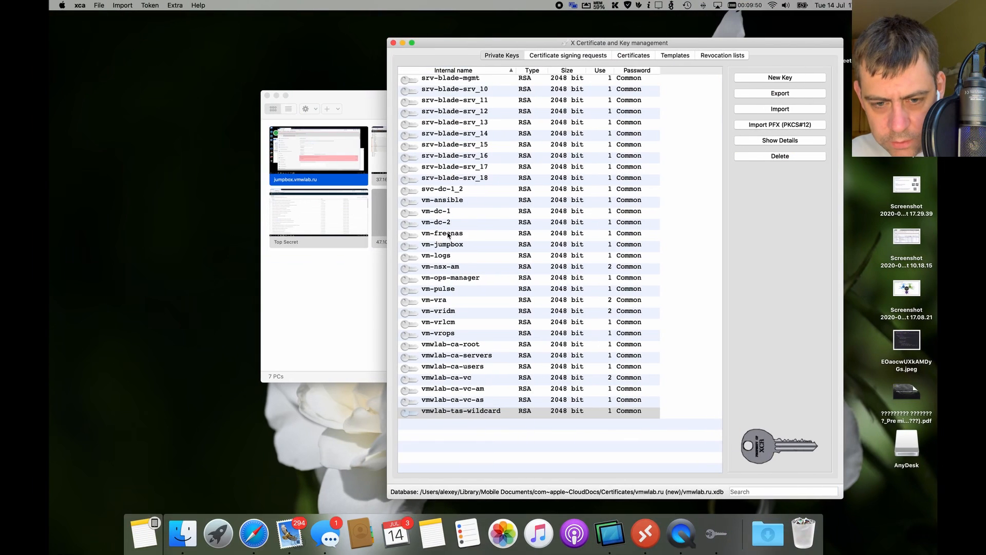
right_click(458, 411)
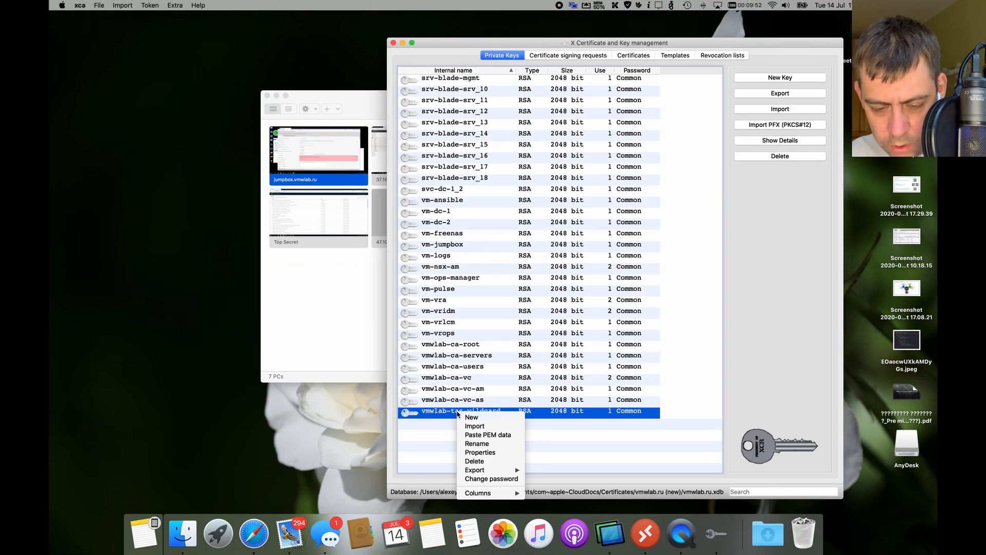
click(532, 471)
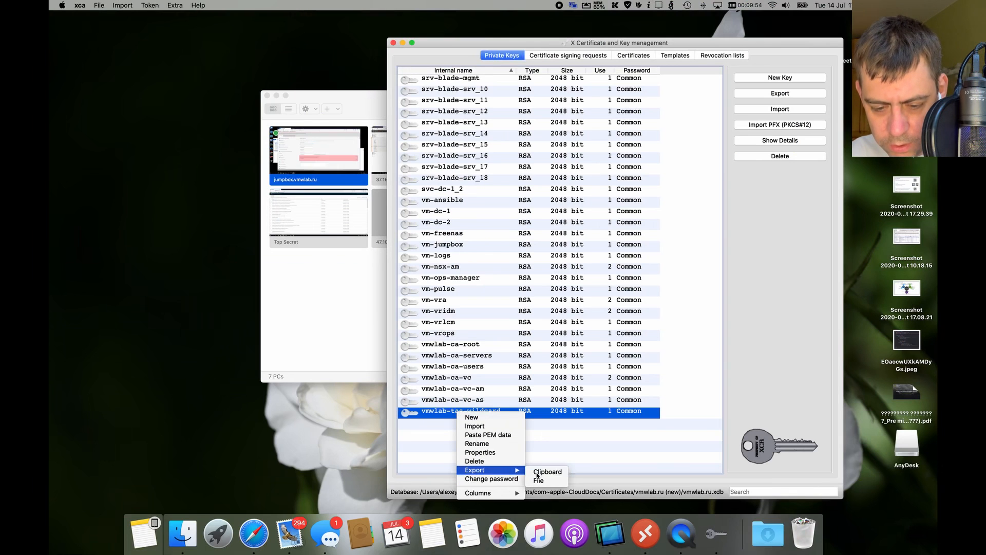
key(ctrl+Right)
click(460, 191)
key(ctrl+v)
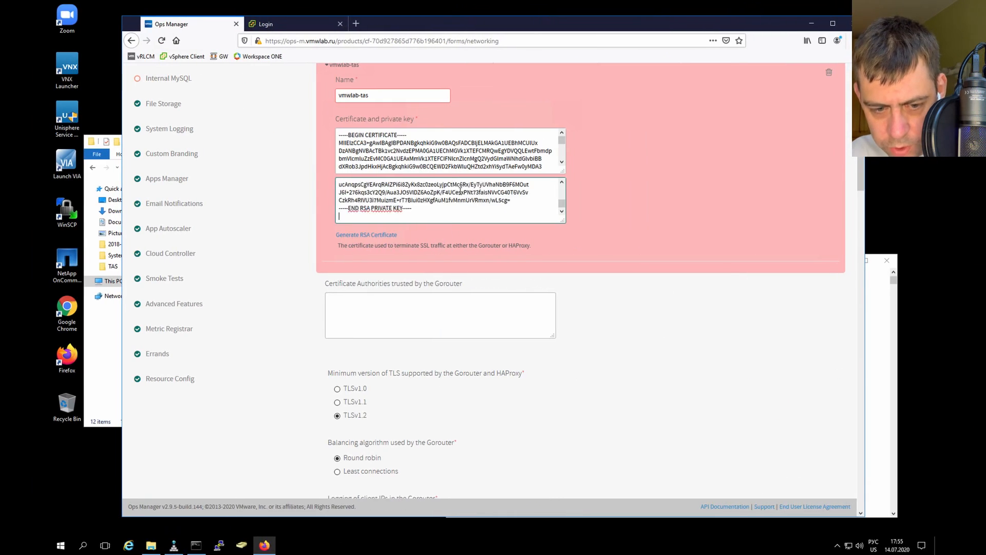
Find the Certificate Authority for HAProxy back end field in the Networking form and place the cursor in it.
scroll(671, 359, down, 3)
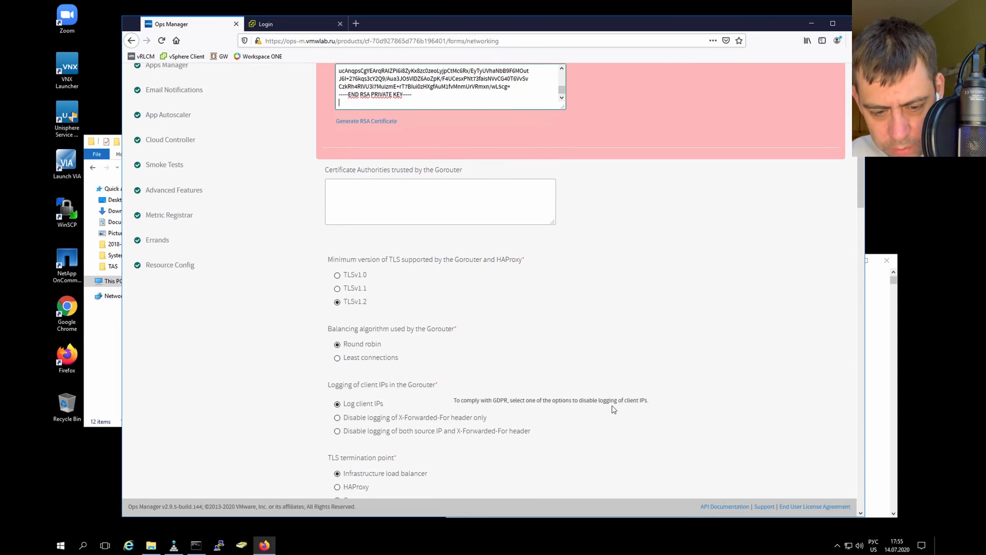
scroll(614, 409, down, 6)
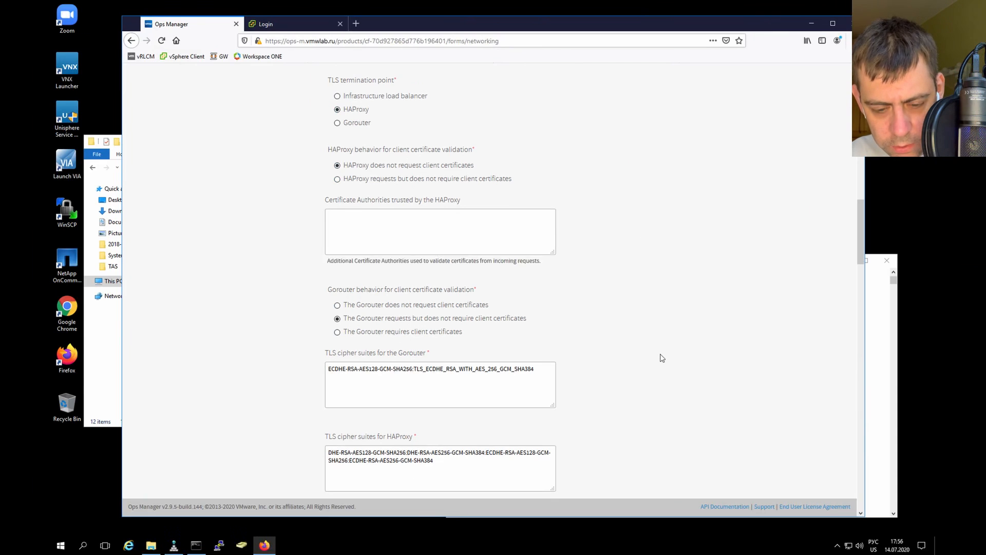
scroll(659, 357, down, 20)
scroll(662, 358, up, 15)
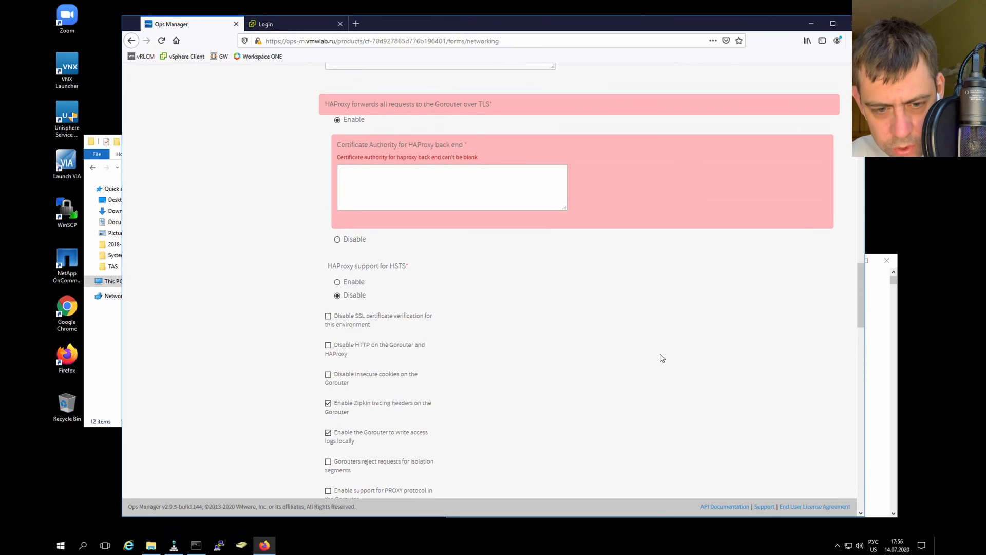
click(420, 195)
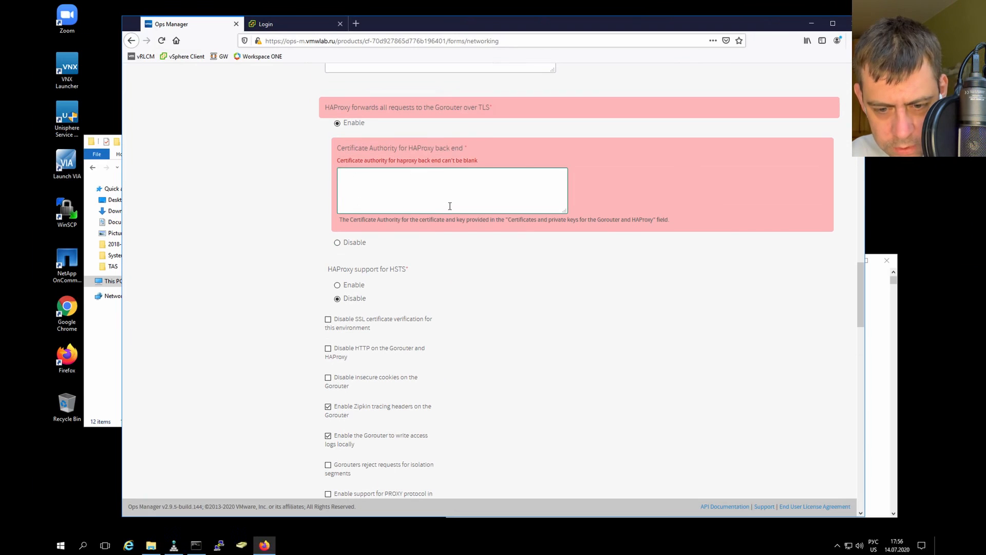
Switch to XCA, close the pending key export, and export the vmwlab-ca-servers certificate to the clipboard.
key(ctrl+Left)
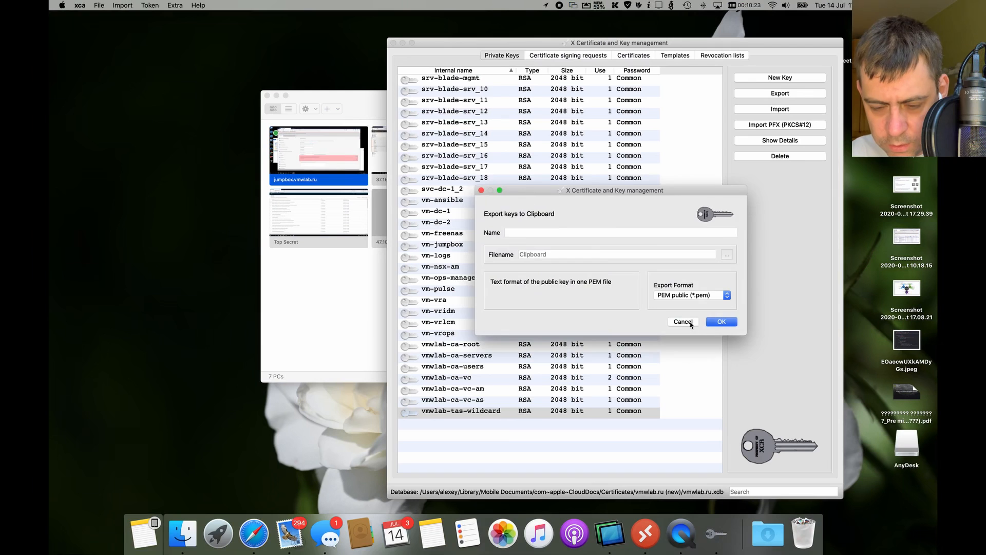
click(684, 321)
click(554, 55)
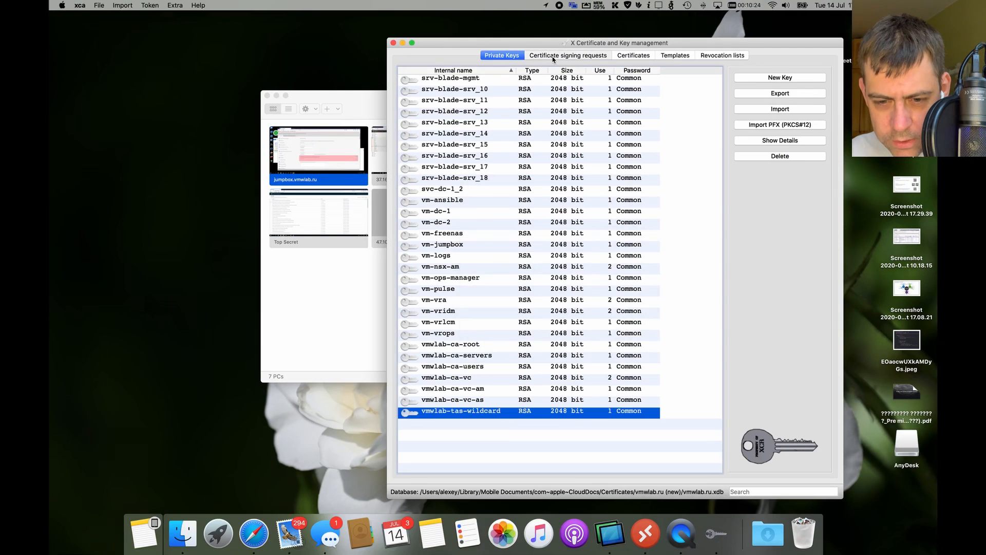
click(635, 55)
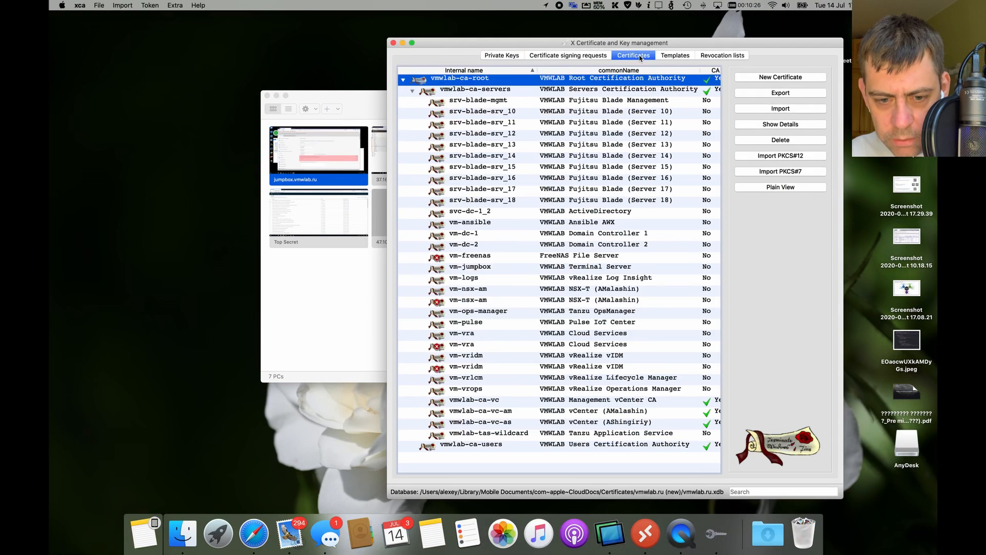
click(481, 93)
right_click(480, 93)
mouse_move(550, 153)
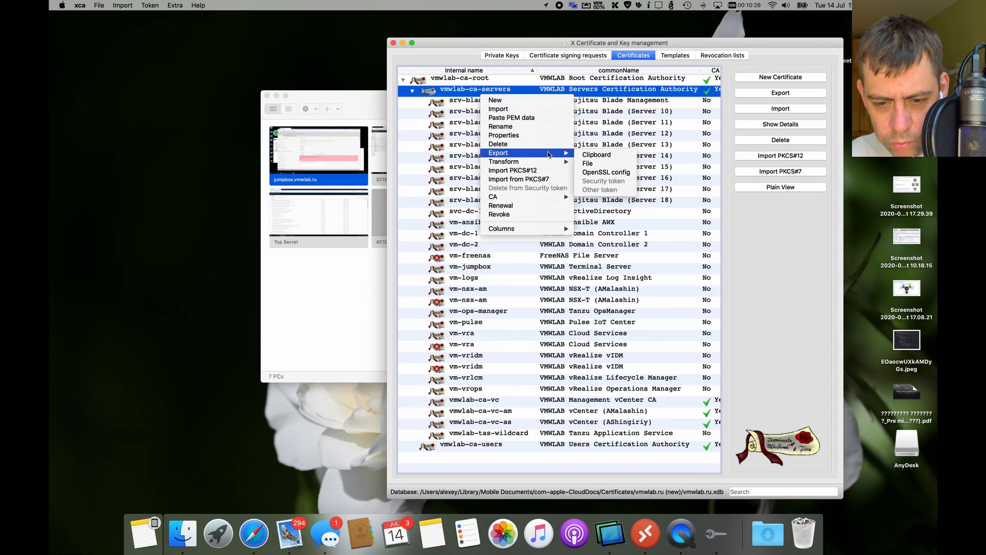
click(598, 156)
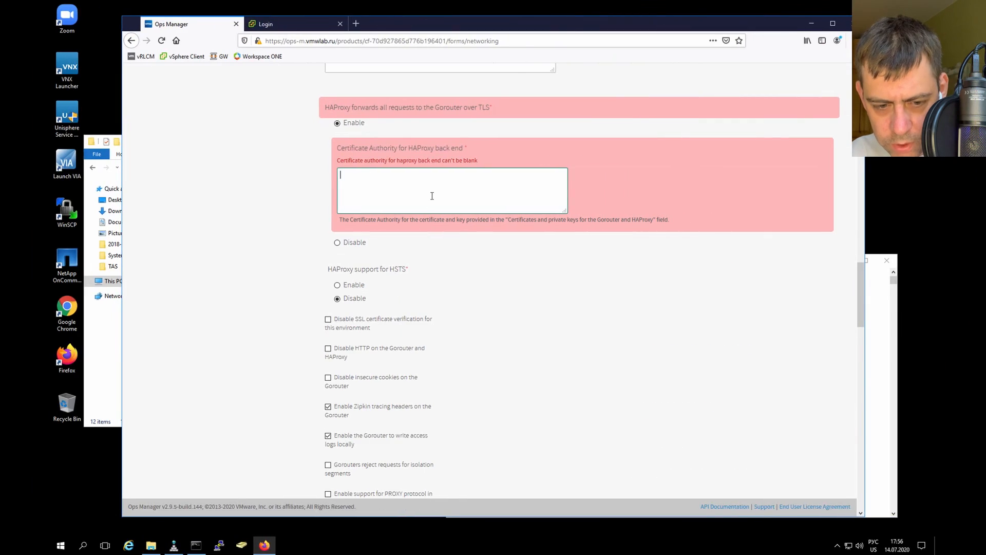
Paste the copied vmwlab-ca-servers certificate into Ops Manager's Certificate Authority for HAProxy back end field.
key(ctrl+v)
key(Return)
key(BackSpace)
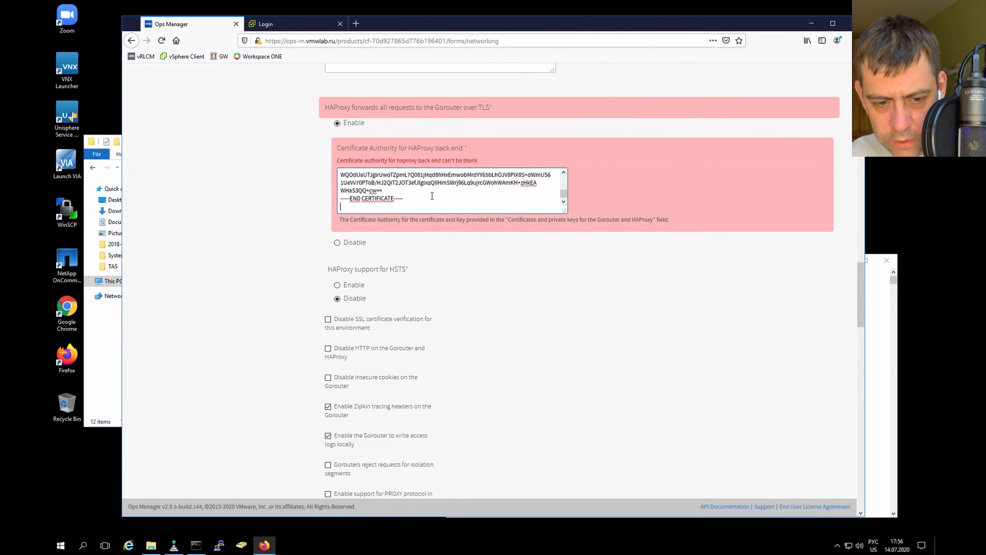
Check the vmwlab-ca-root certificate in XCA, export it to the clipboard, and paste it into the Certificate Authority for HAProxy back end field.
key(ctrl+Left)
click(472, 74)
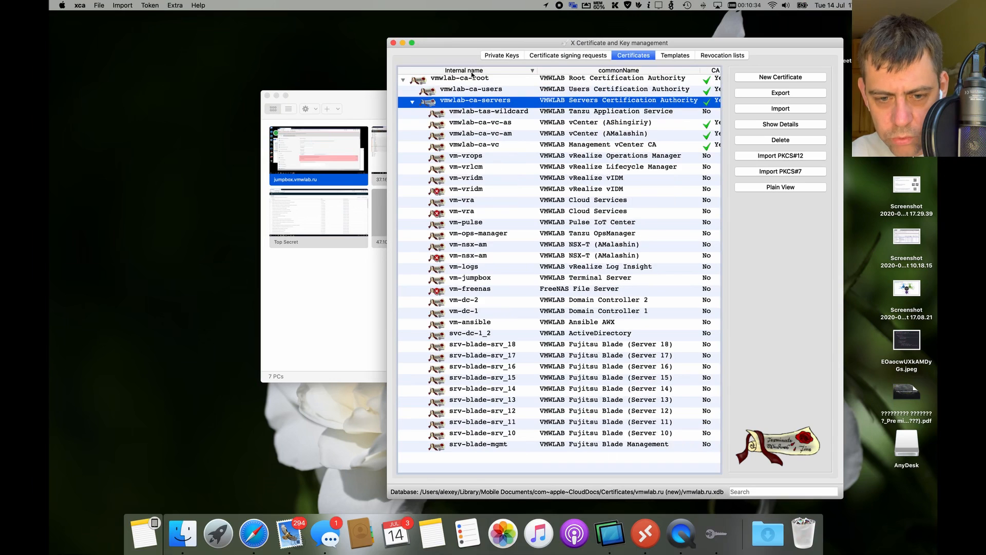
click(505, 75)
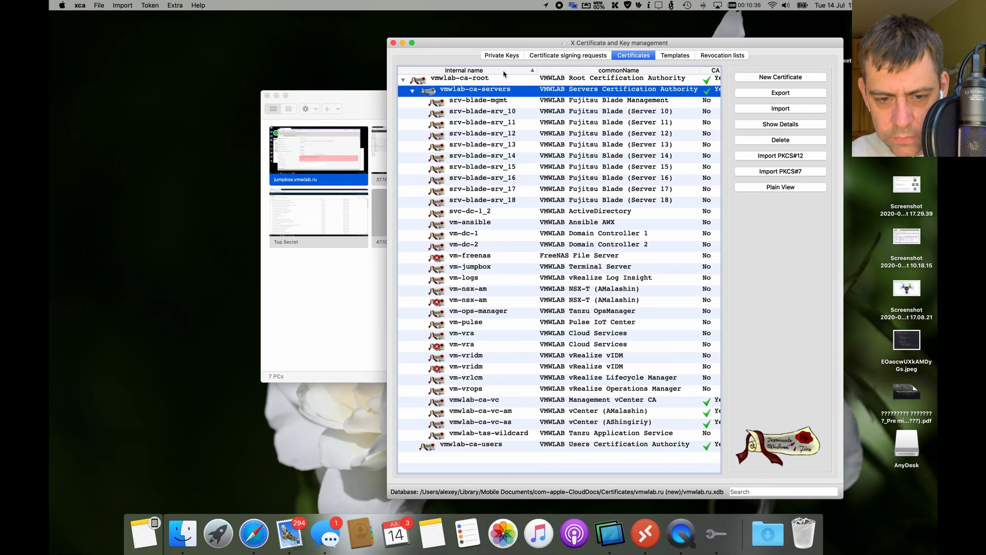
double_click(506, 78)
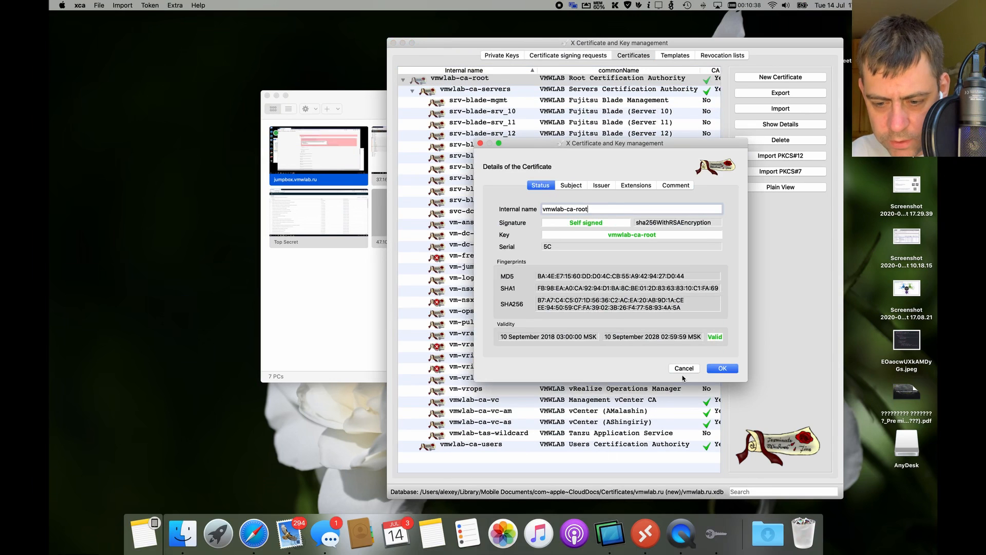
click(684, 369)
right_click(480, 81)
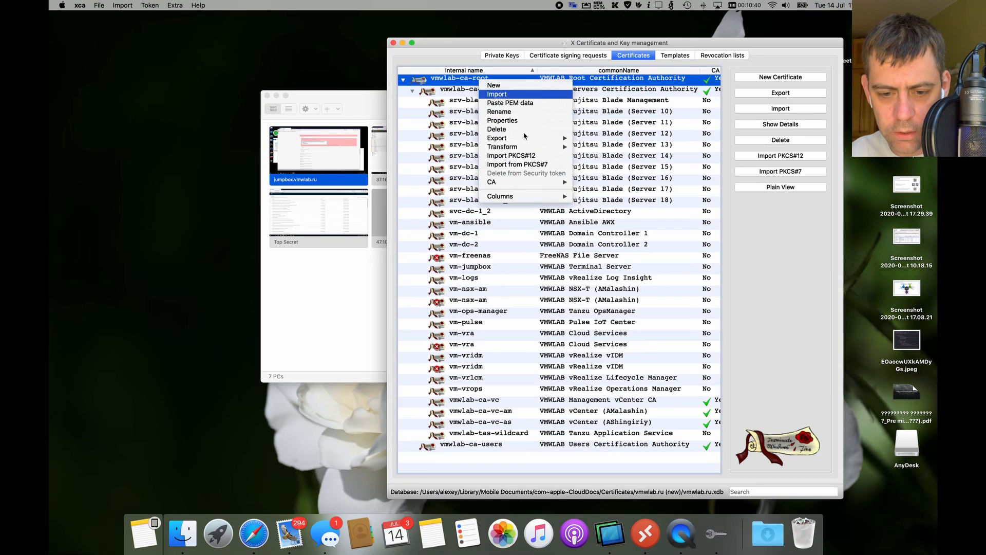
mouse_move(555, 138)
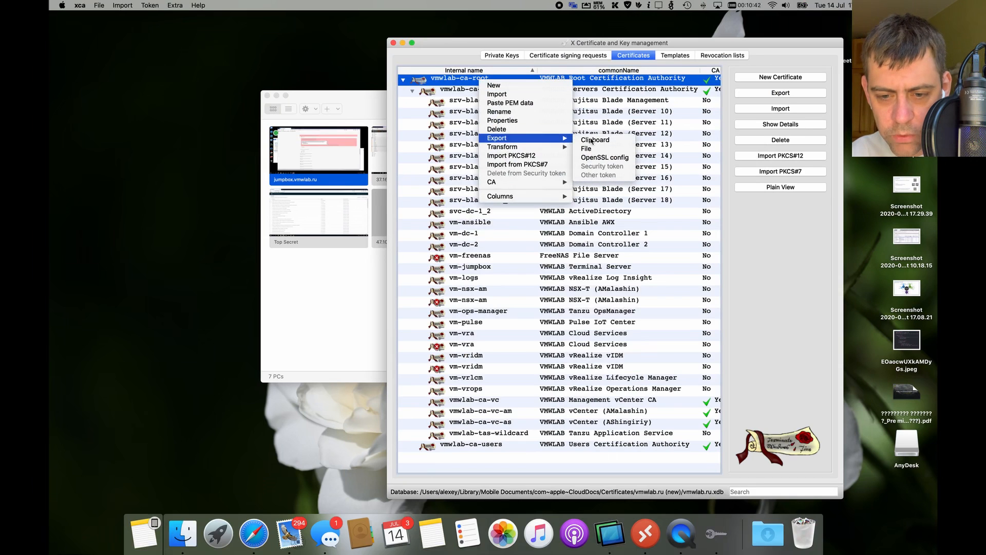
click(596, 155)
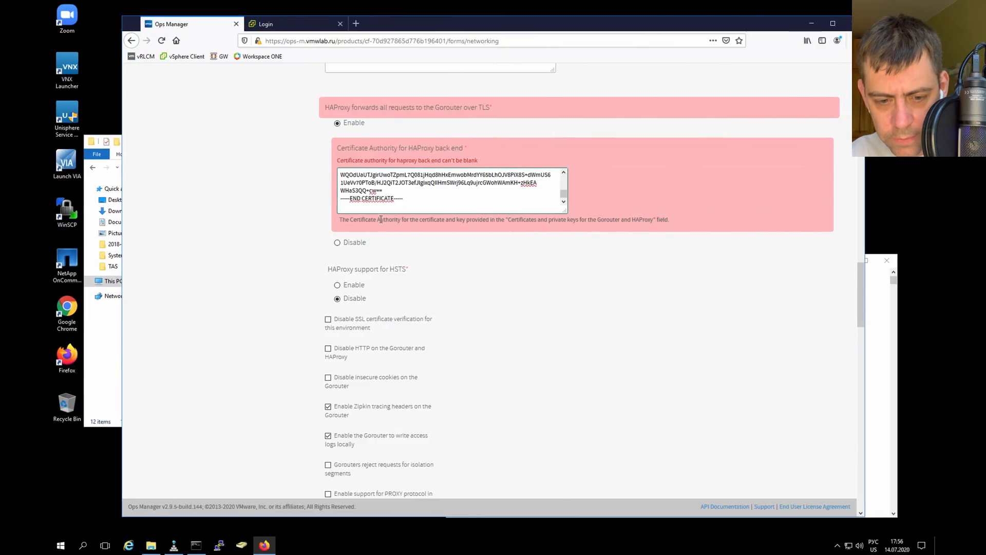
key(ctrl+v)
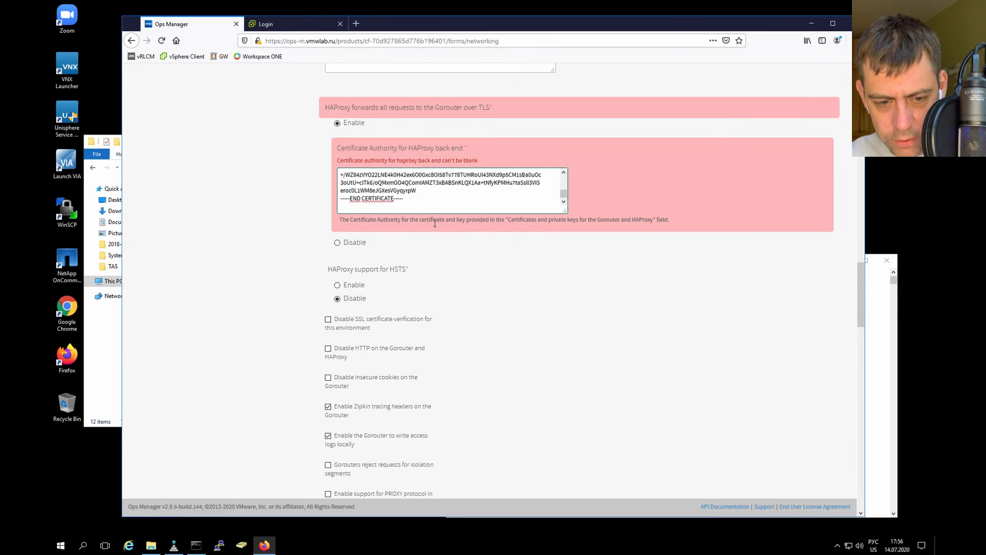
Clear the existing certificate text from the Certificate PEM field of the vmwlab-tas entry.
scroll(435, 223, up, 10)
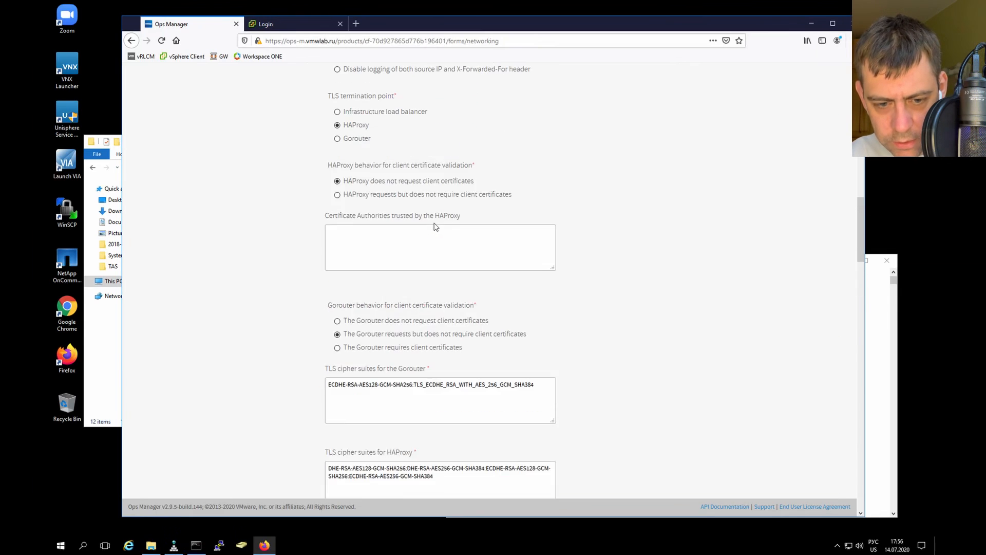
scroll(434, 227, up, 10)
click(431, 356)
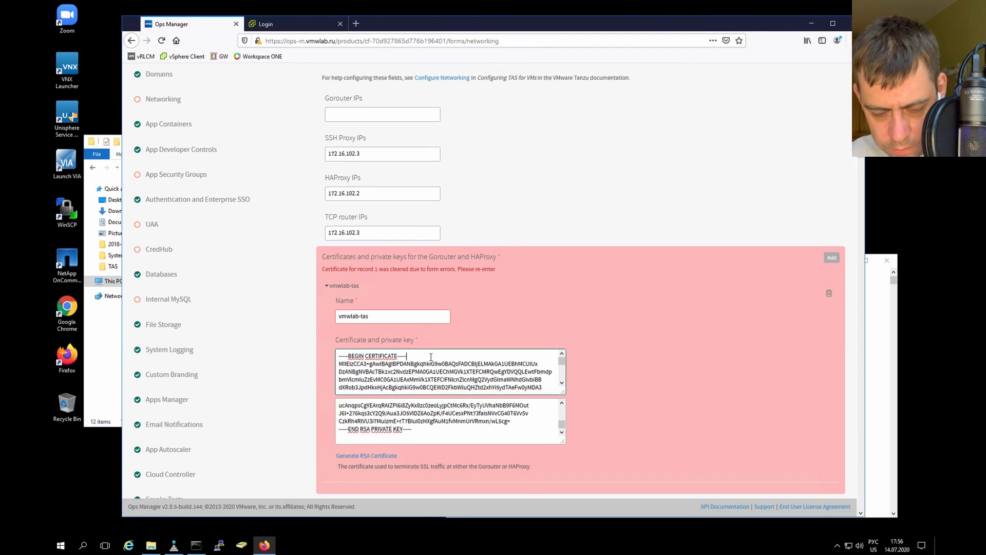
key(ctrl+a)
key(Delete)
Export the vmwlab-tas-wildcard certificate from XCA to the clipboard and paste it into the vmwlab-tas entry's Certificate PEM field.
key(ctrl+Left)
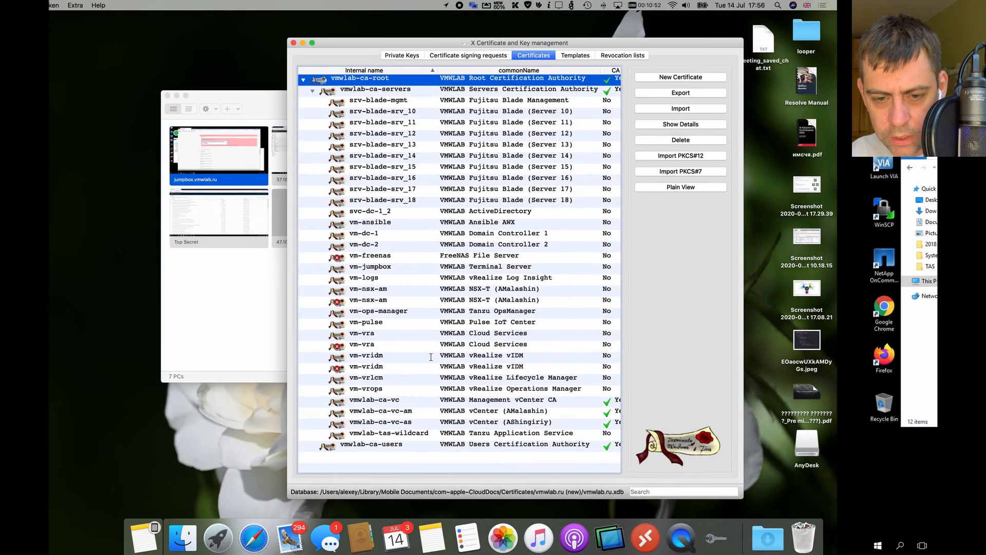
click(467, 433)
right_click(468, 433)
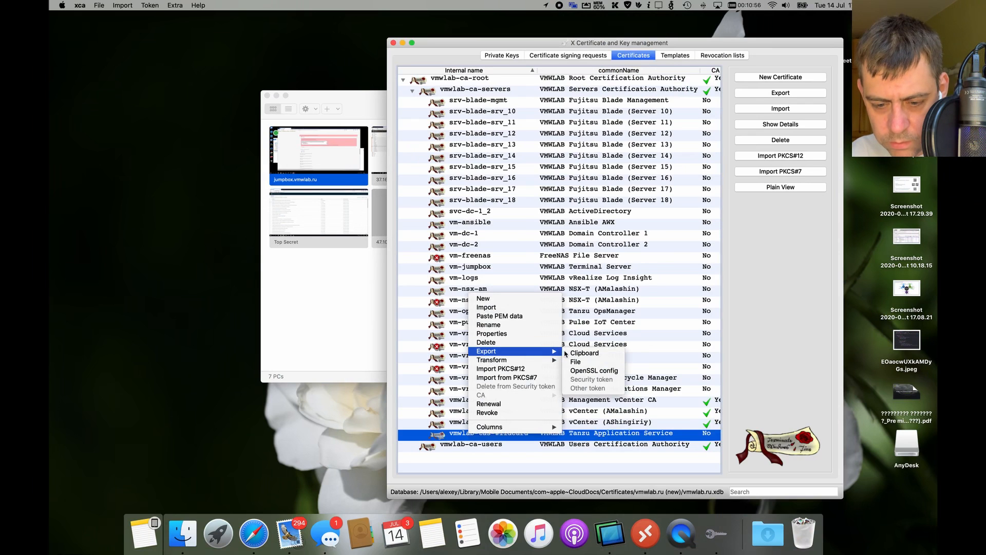
click(567, 354)
key(ctrl+Right)
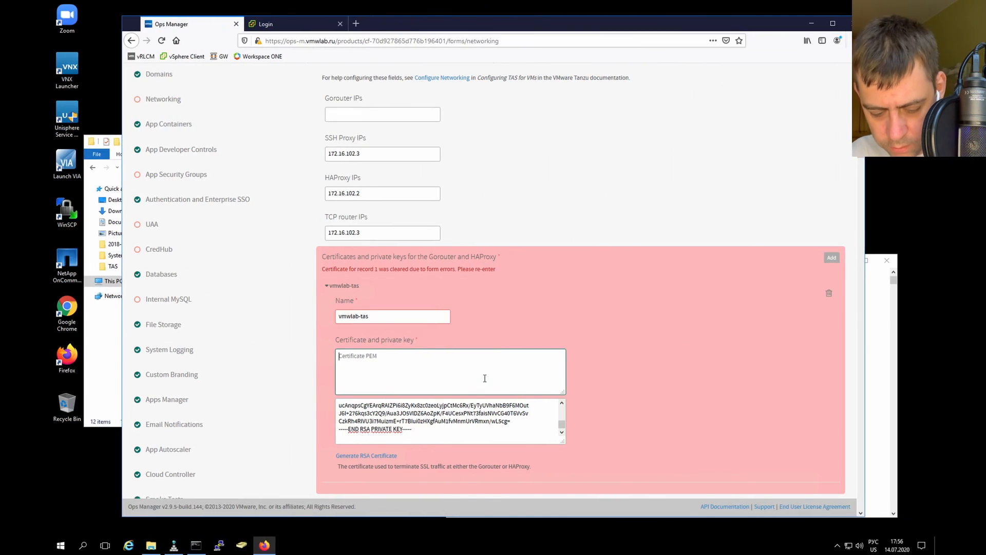
key(ctrl+v)
Save the corrected Networking settings at the end of the form.
scroll(484, 378, down, 20)
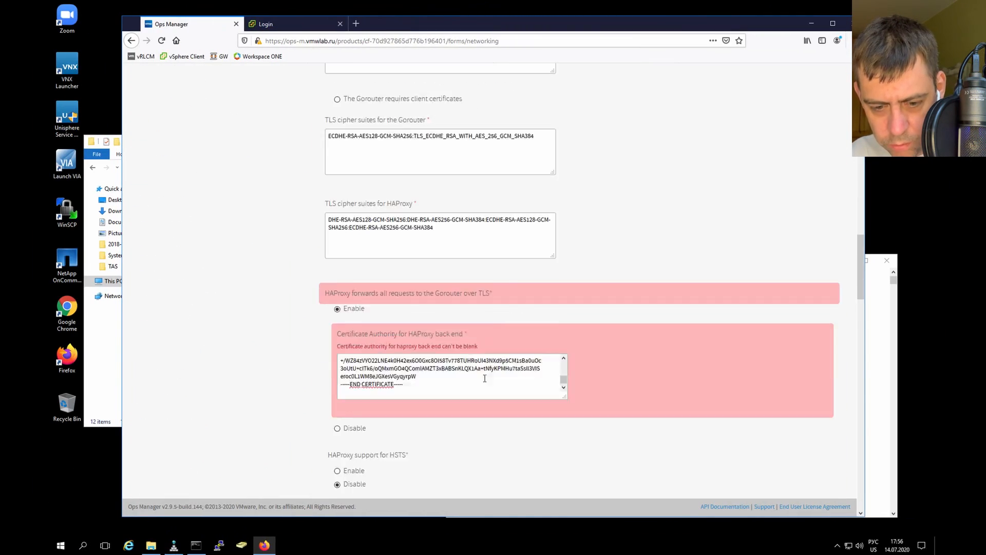
scroll(485, 382, down, 10)
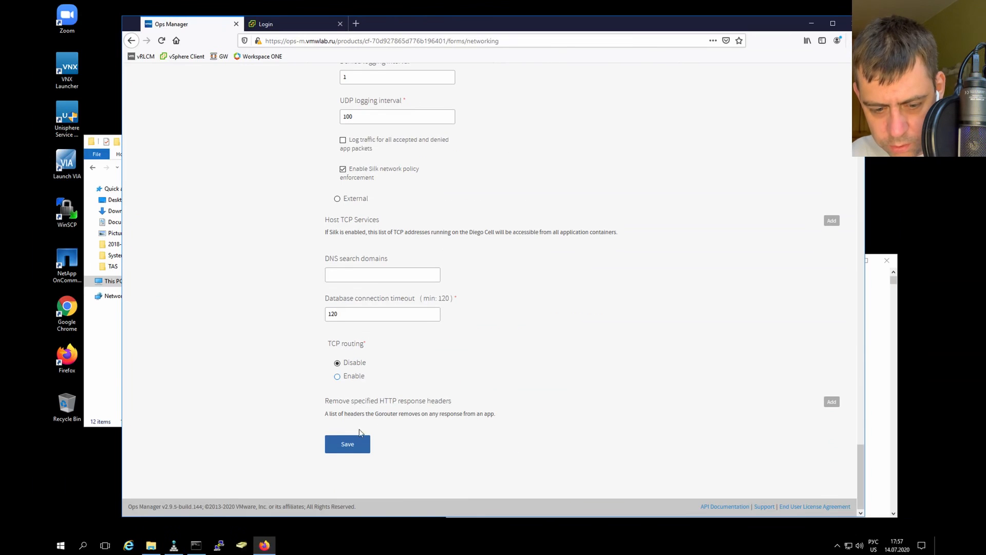
click(343, 446)
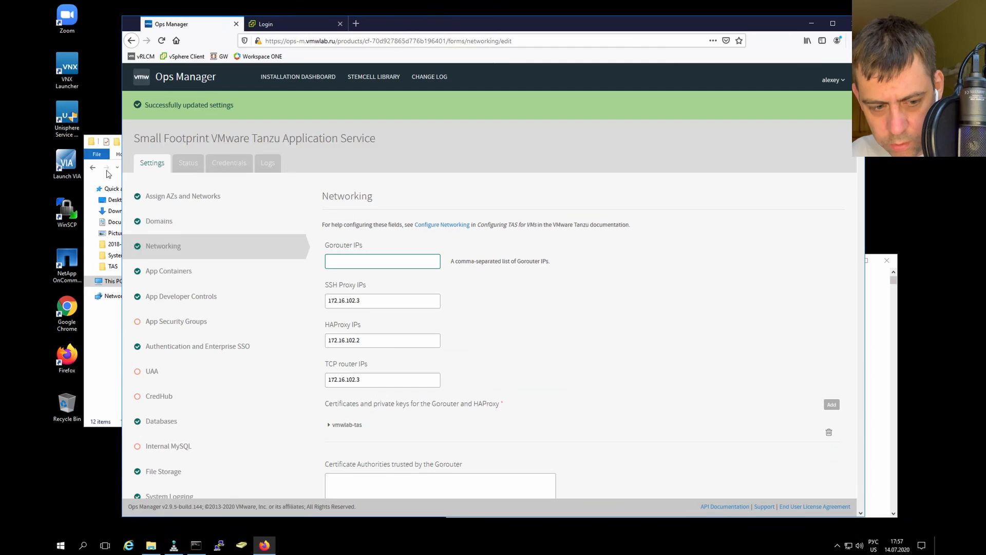
Acknowledge the App Security Groups requirement with "X" and save the setting.
scroll(254, 329, down, 1)
click(186, 296)
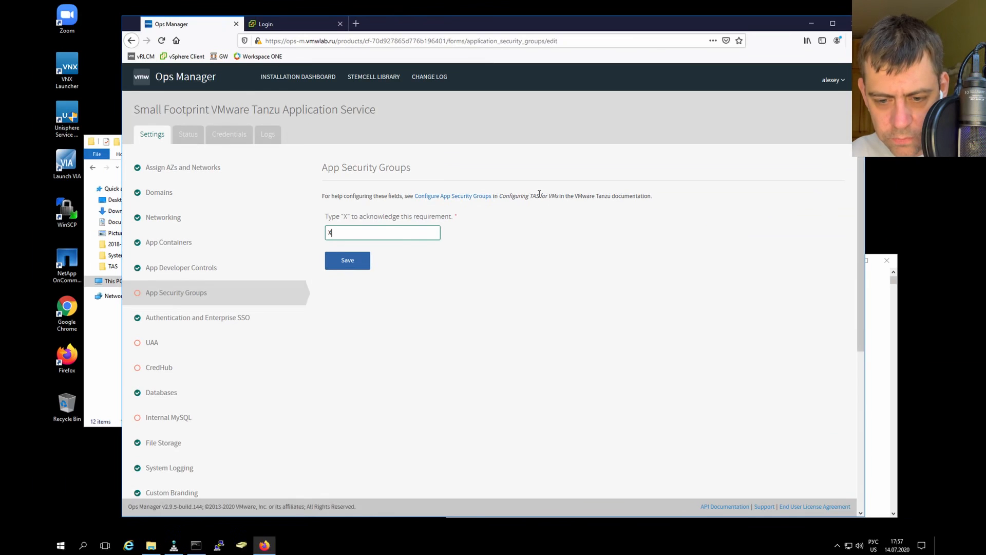
click(345, 263)
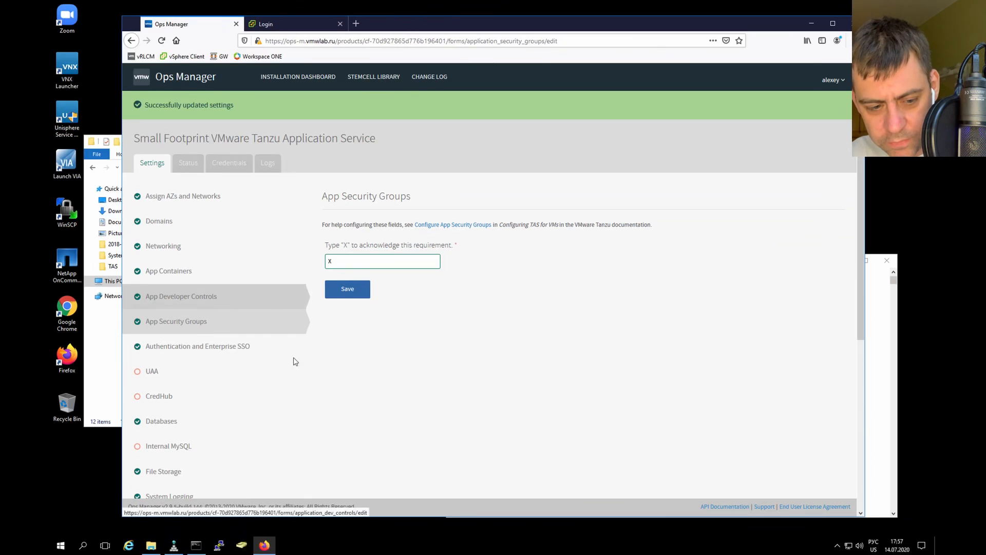
Open the UAA settings and review the database location, SAML credentials, token lifetimes and login options.
click(144, 371)
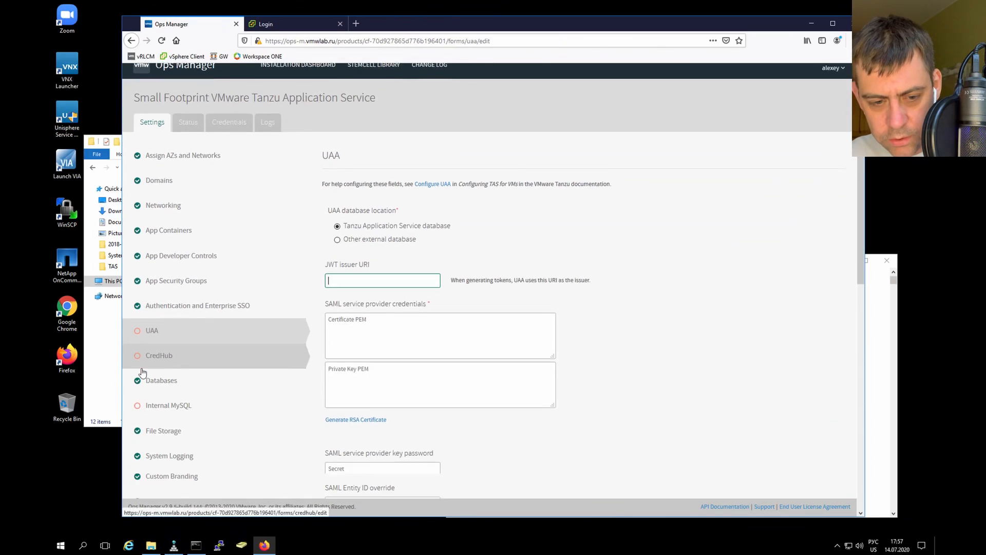
scroll(143, 373, down, 1)
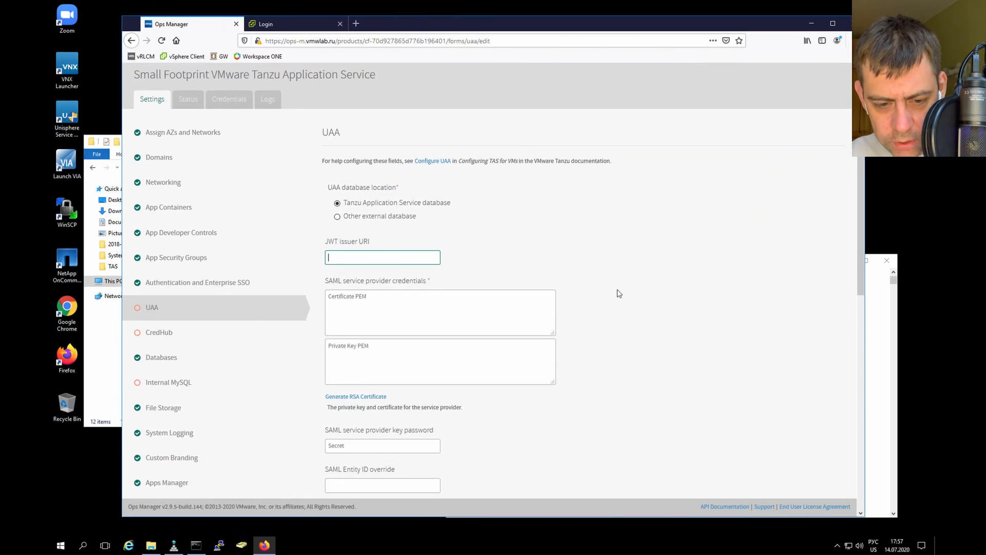
scroll(620, 293, down, 1)
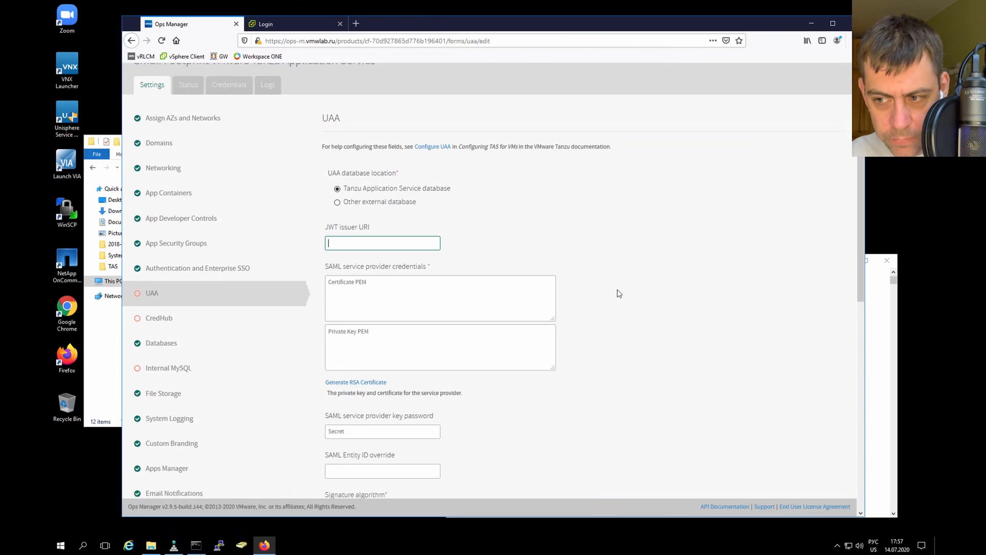
click(371, 214)
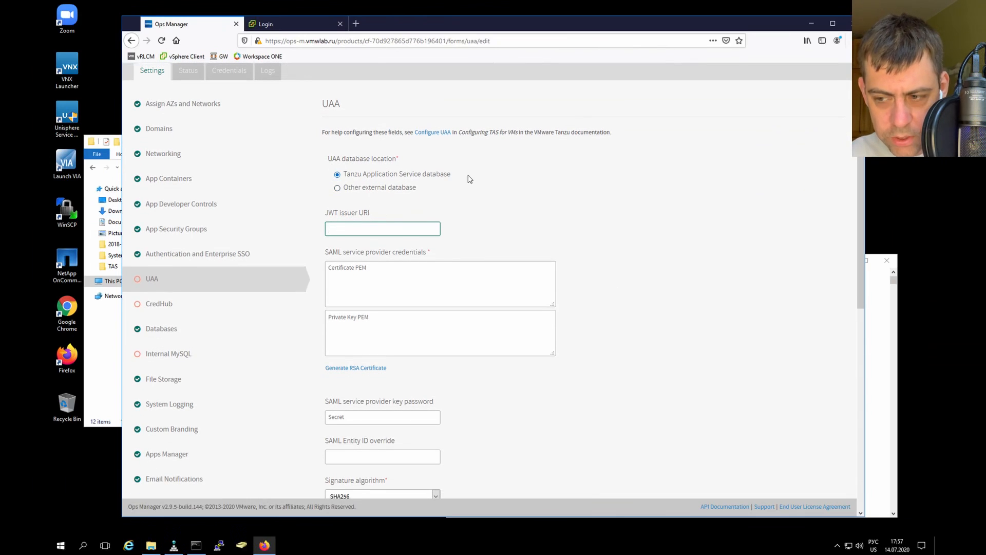
scroll(468, 178, down, 1)
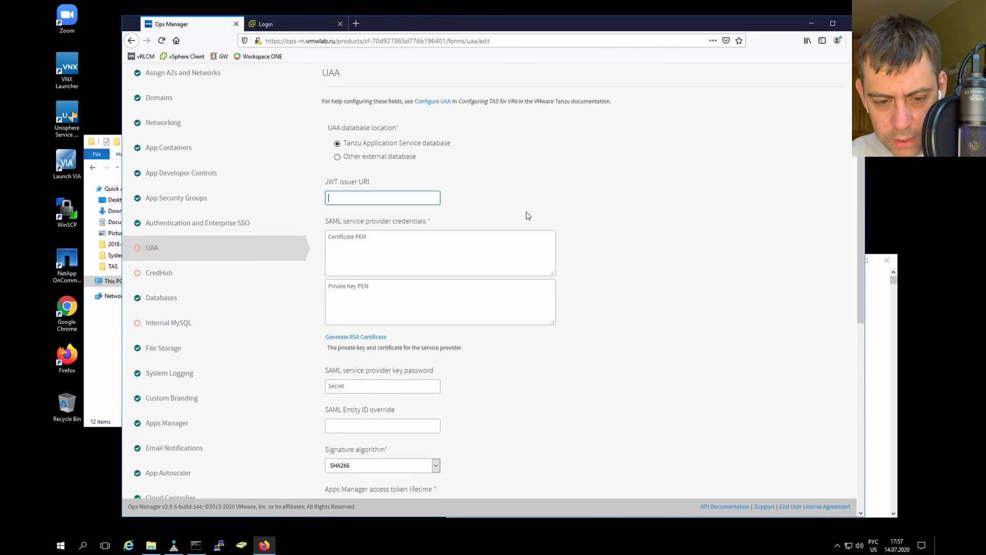
scroll(342, 108, down, 5)
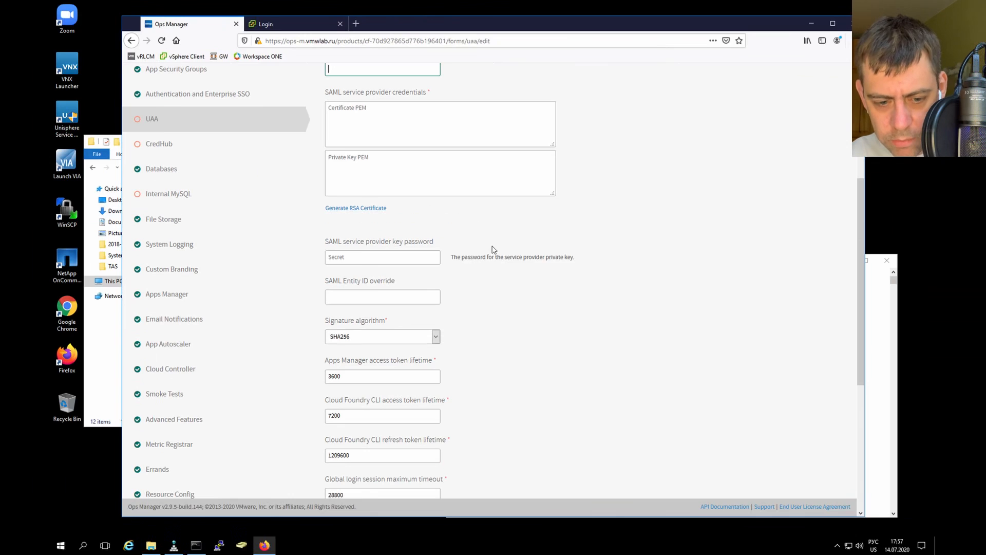
scroll(493, 249, down, 2)
scroll(492, 249, down, 5)
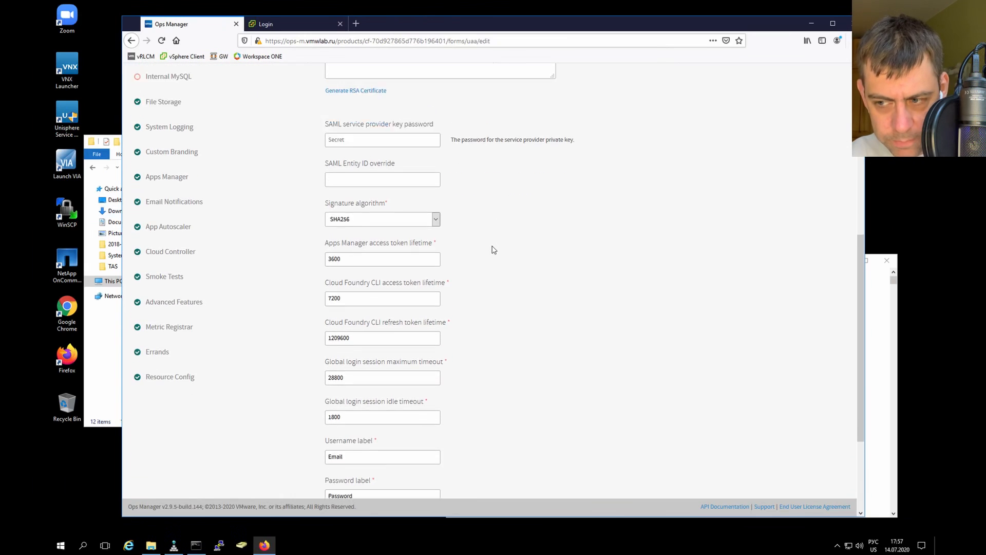
scroll(492, 249, down, 4)
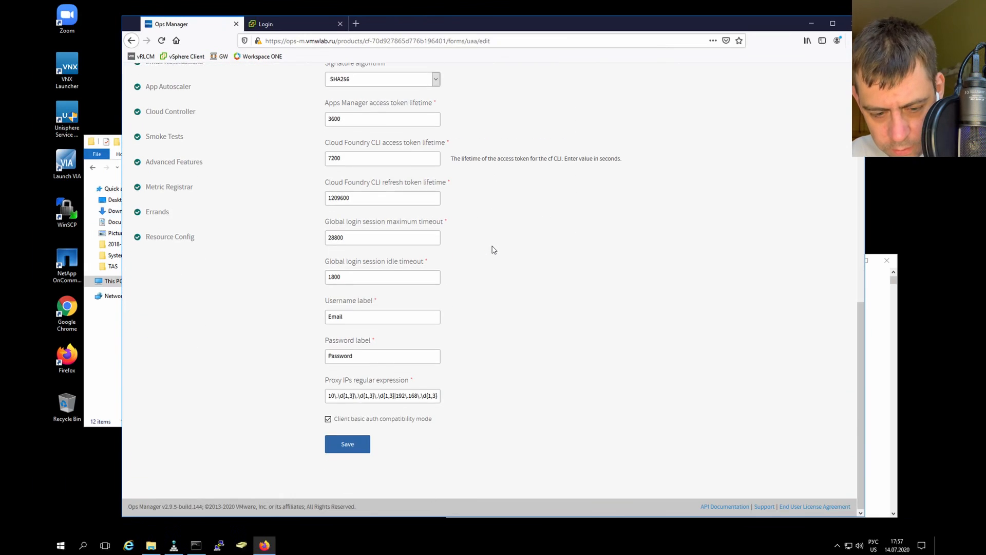
Try to save the UAA settings with blank SAML credentials and review the flagged fields.
click(348, 445)
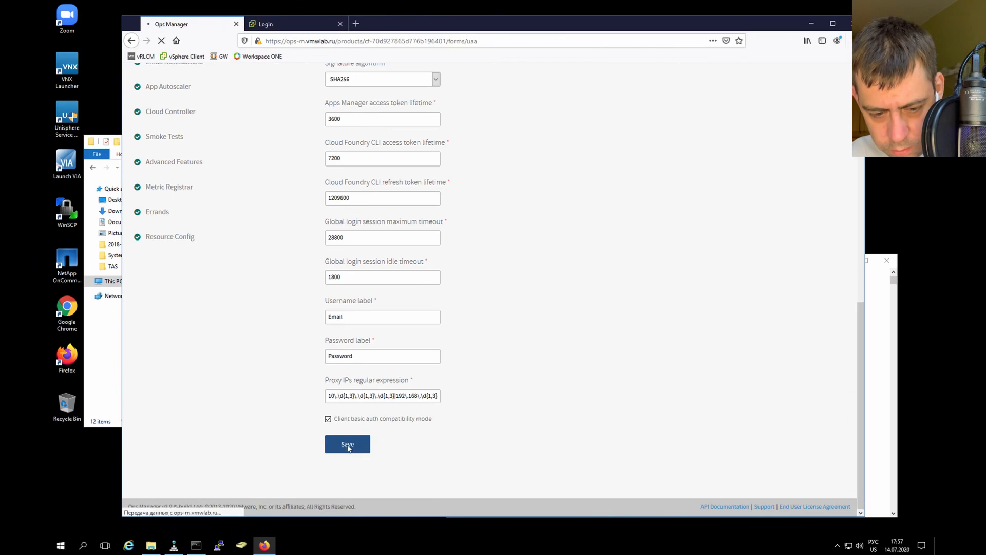
click(374, 420)
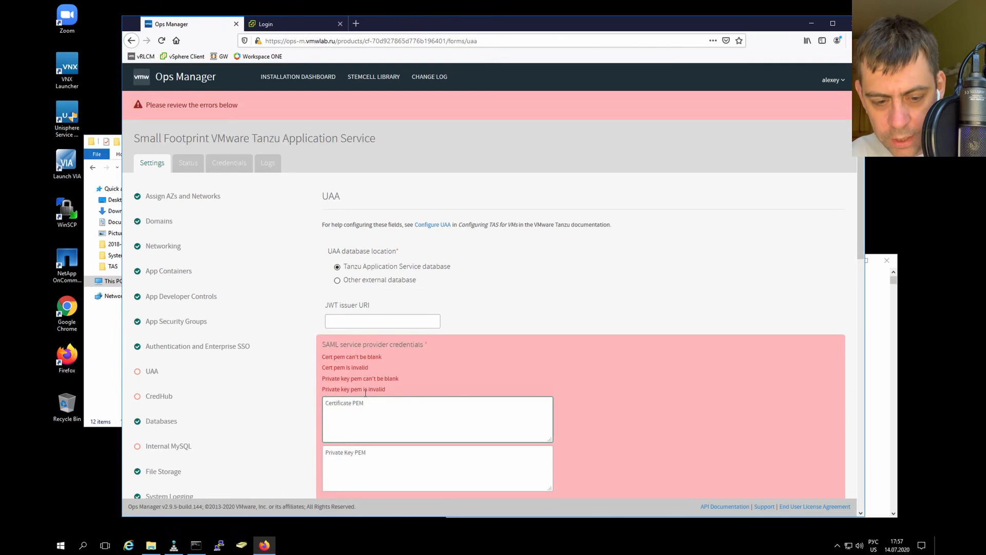
scroll(458, 394, down, 1)
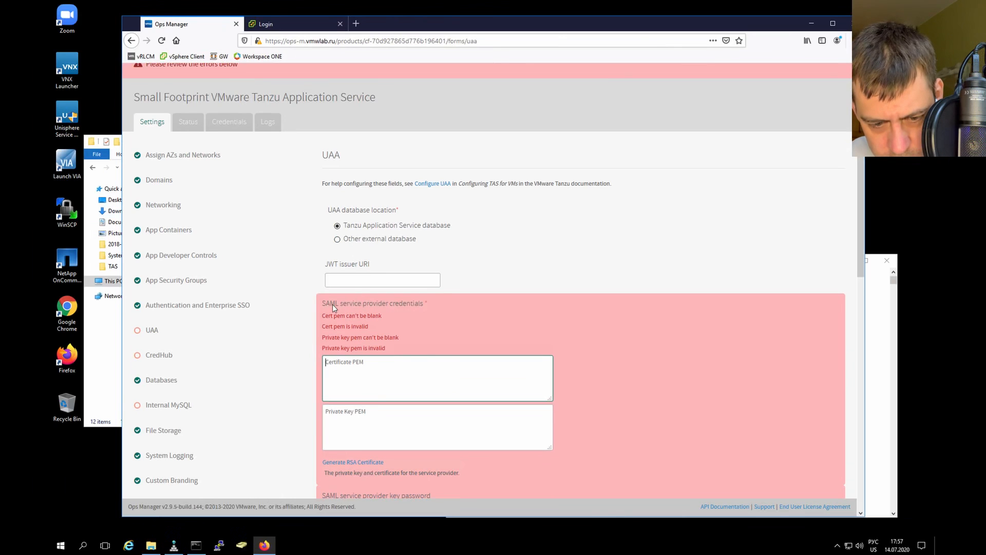
scroll(379, 307, down, 2)
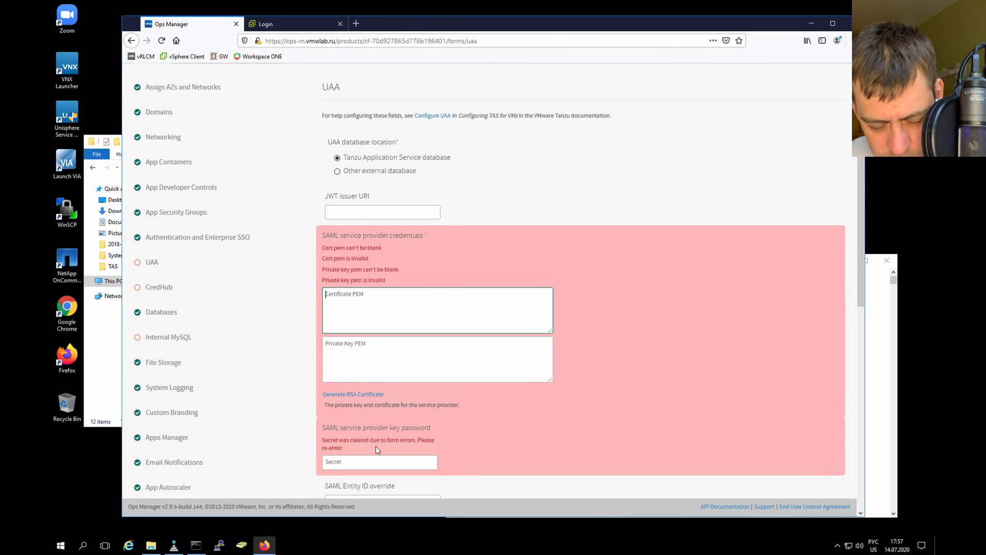
scroll(412, 413, down, 1)
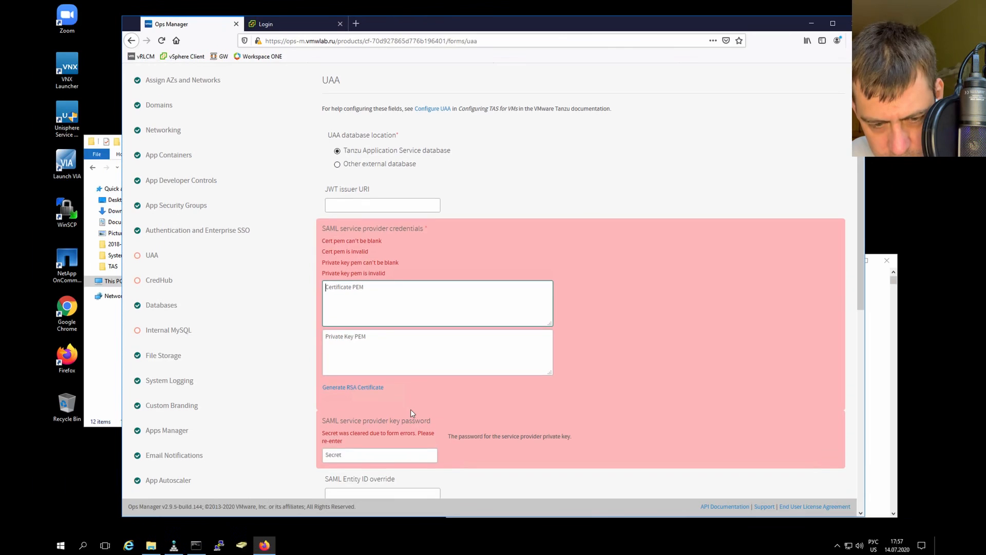
scroll(411, 411, down, 1)
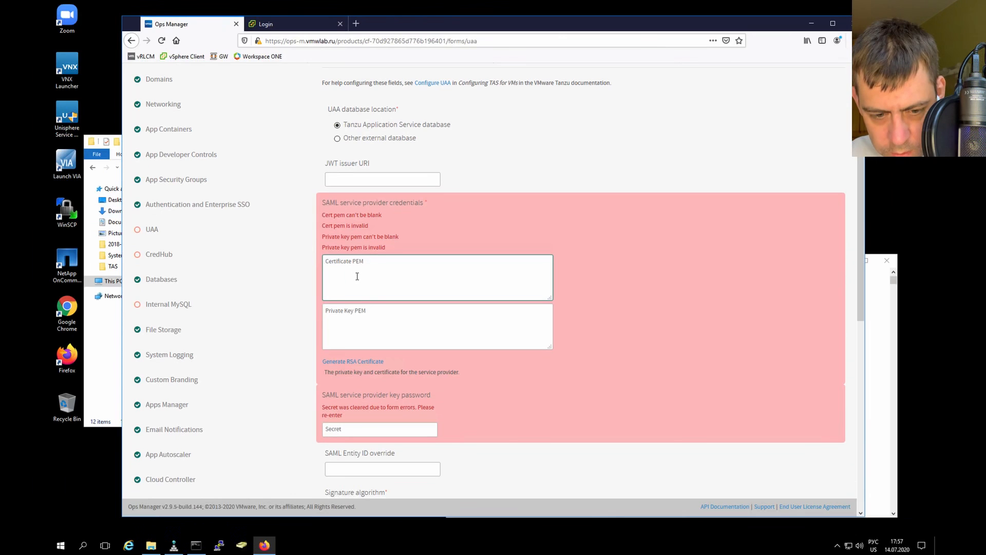
Export the vmwlab-tas-wildcard certificate from XCA to the clipboard and paste it into the Certificate PEM field of the SAML service provider credentials.
key(ctrl+Left)
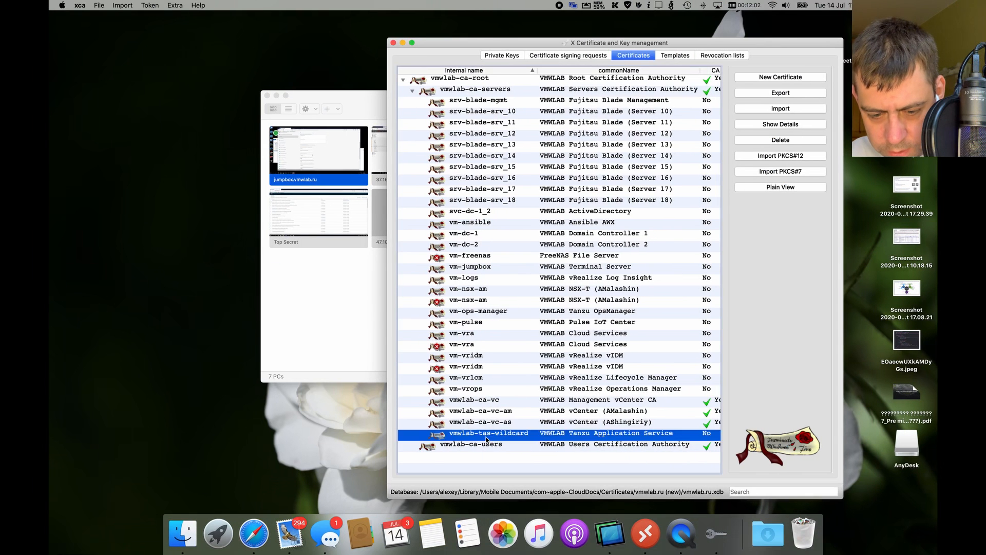
right_click(490, 436)
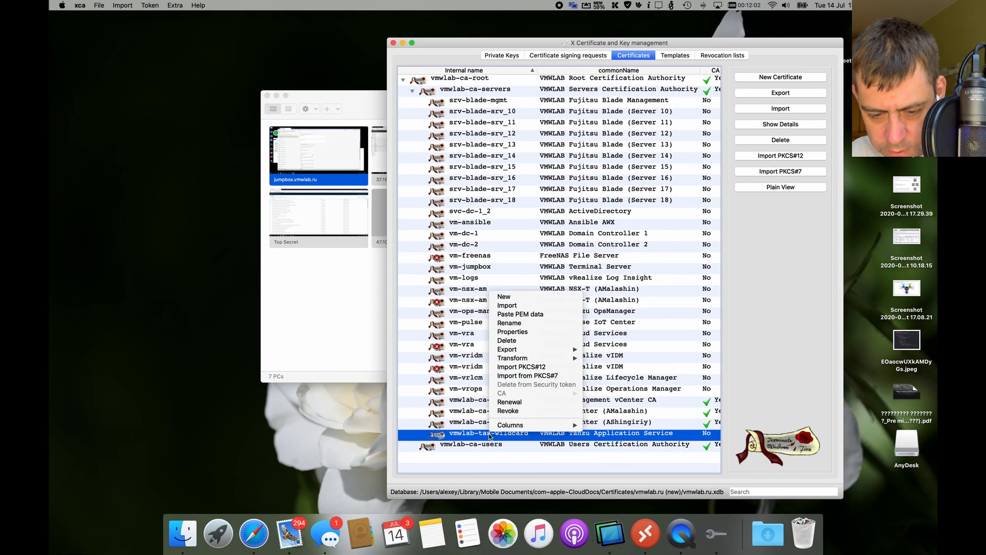
mouse_move(563, 350)
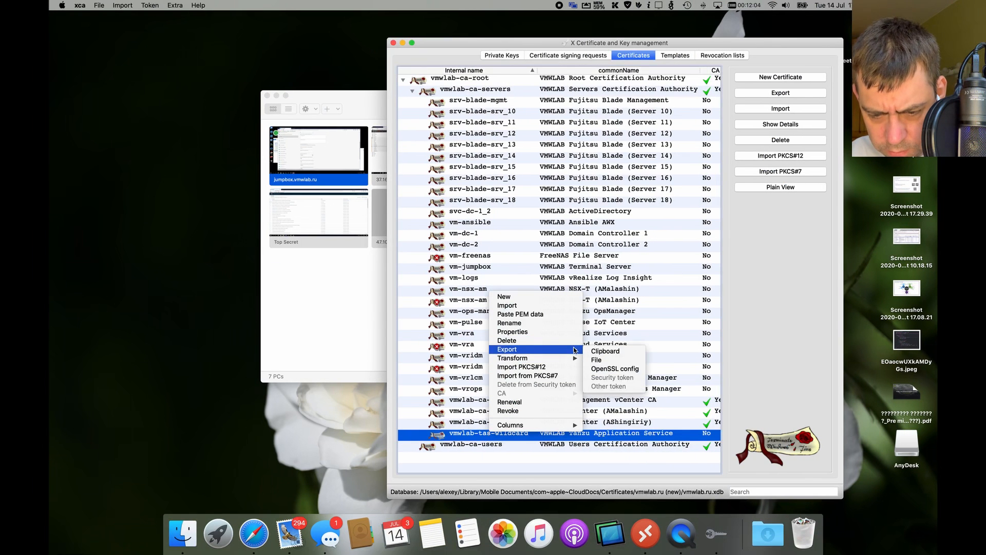
click(608, 352)
key(ctrl+Right)
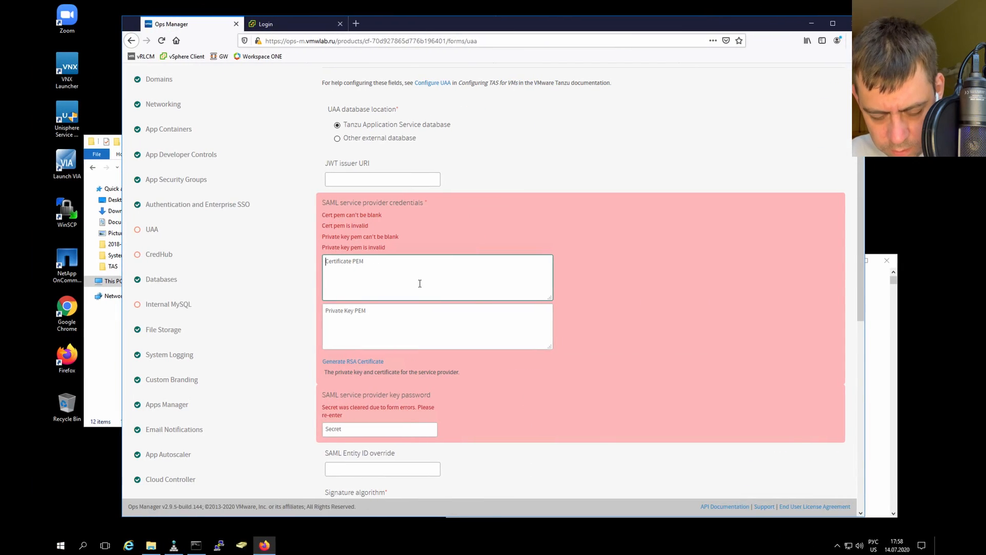
key(ctrl+v)
Switch to XCA and start a clipboard export of the vmwlab-tas-wildcard private key.
key(ctrl+Left)
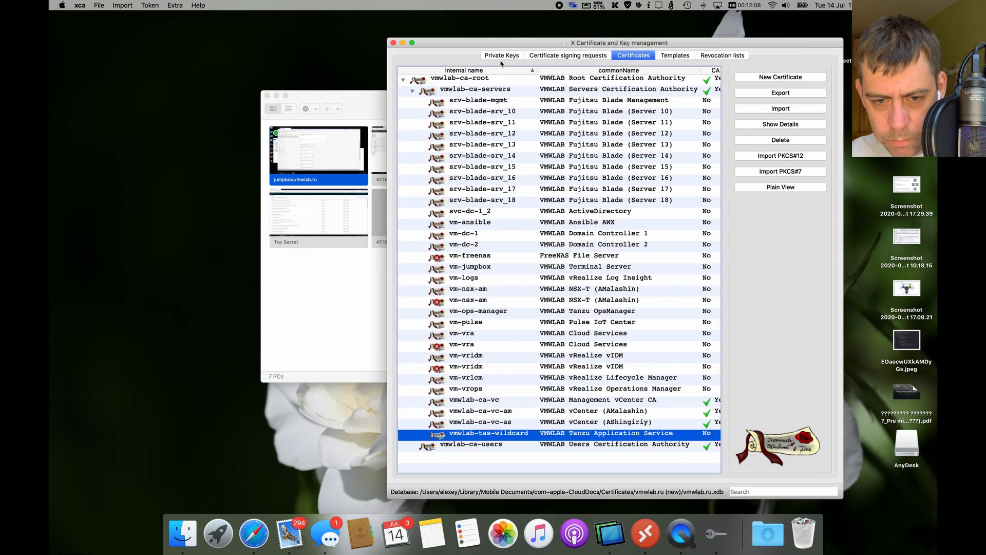
click(506, 57)
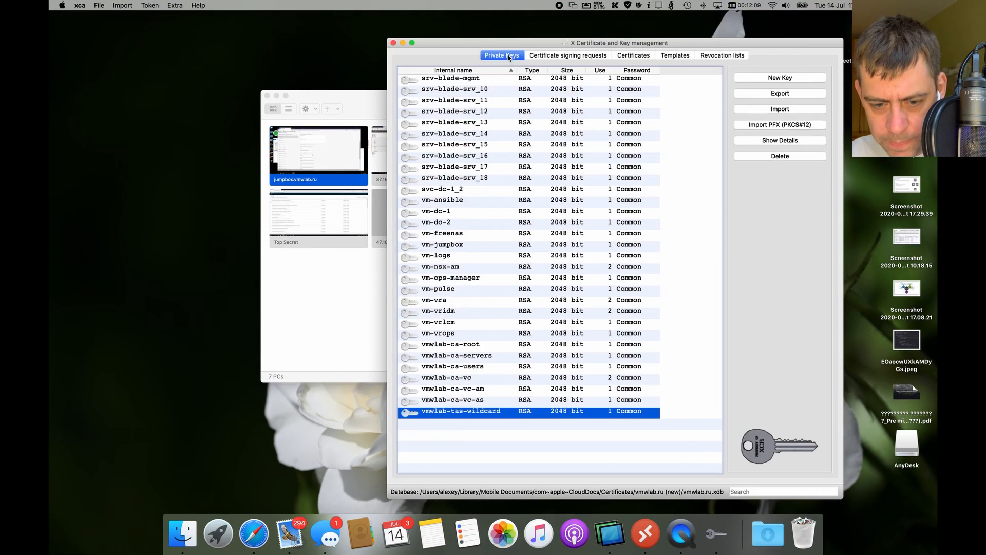
right_click(463, 419)
mouse_move(509, 476)
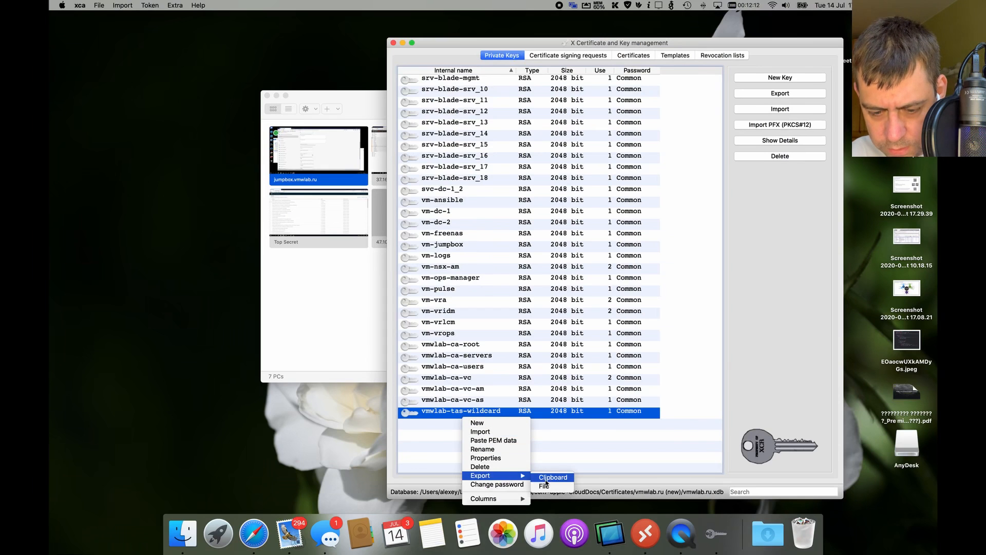
click(546, 479)
Return to the UAA form and paste the clipboard contents into the SAML Private Key PEM field.
key(ctrl+Right)
click(477, 314)
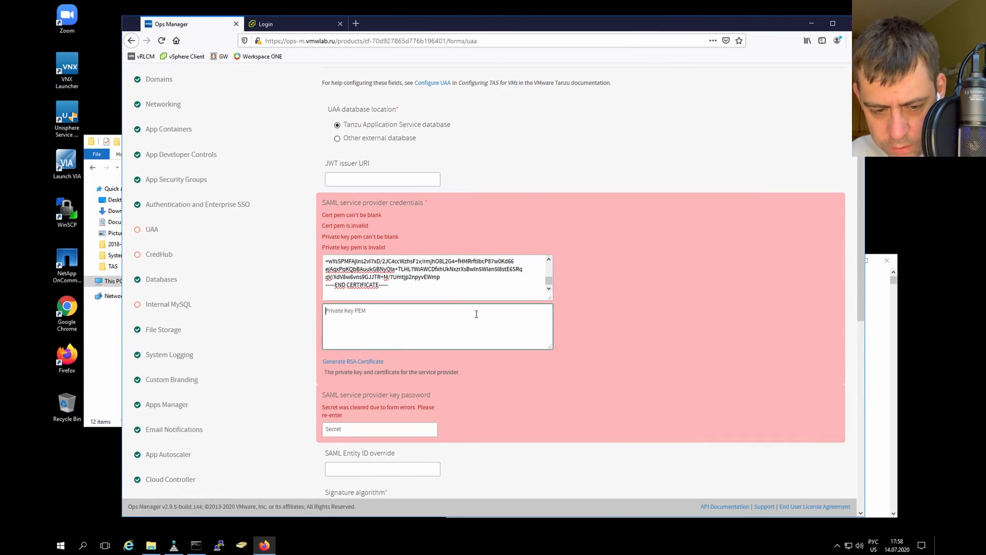
key(ctrl+v)
Enter the SAML service provider key password and try to save the UAA settings.
scroll(359, 360, down, 1)
click(357, 386)
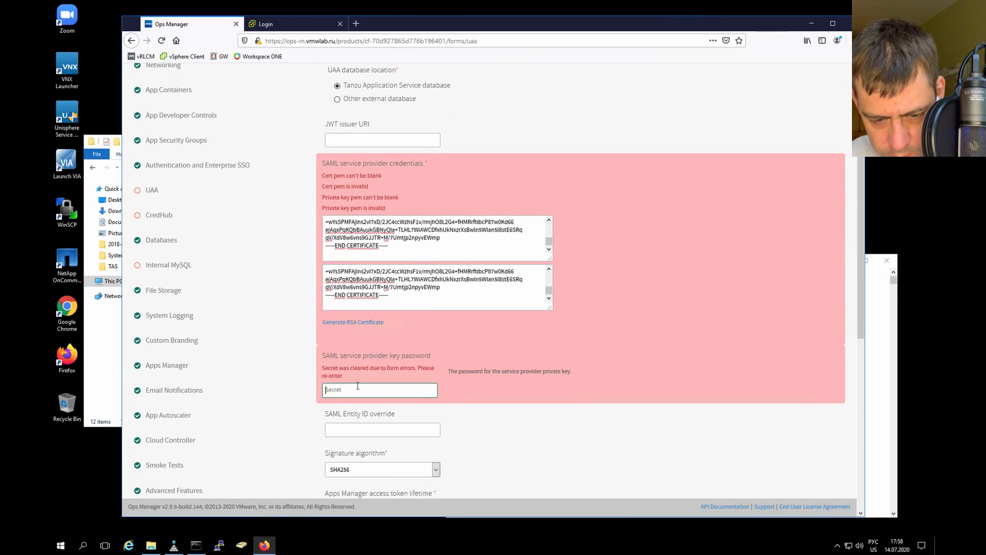
text(••)
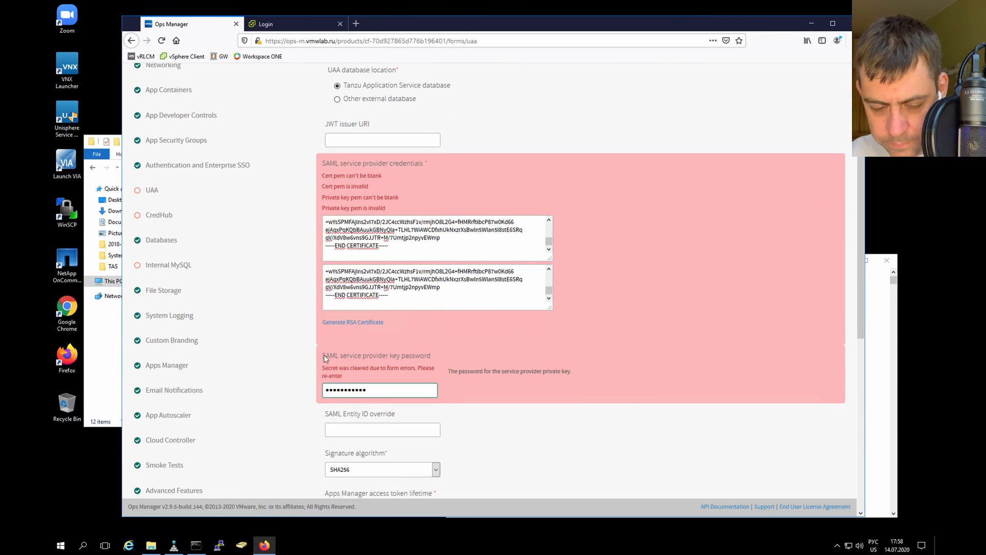
scroll(328, 349, down, 8)
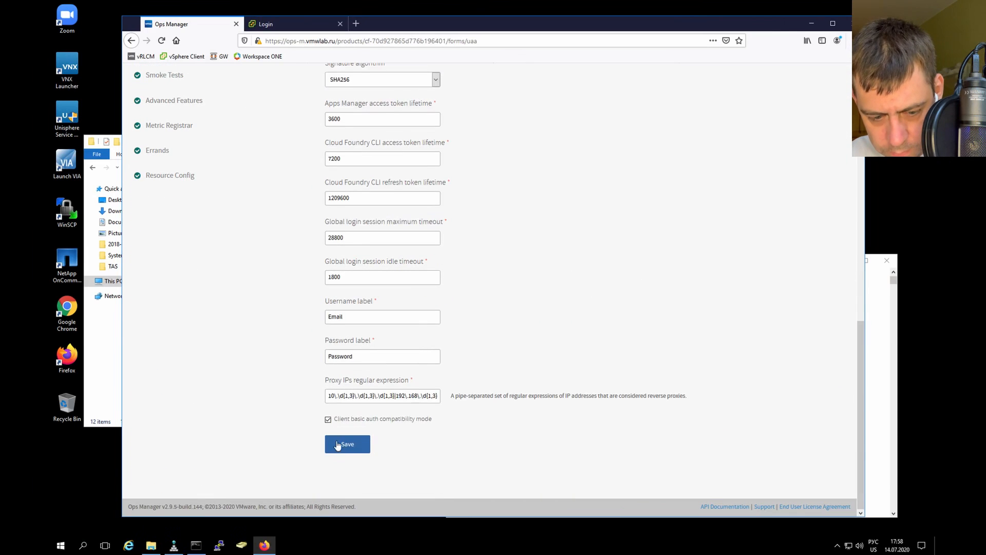
click(337, 445)
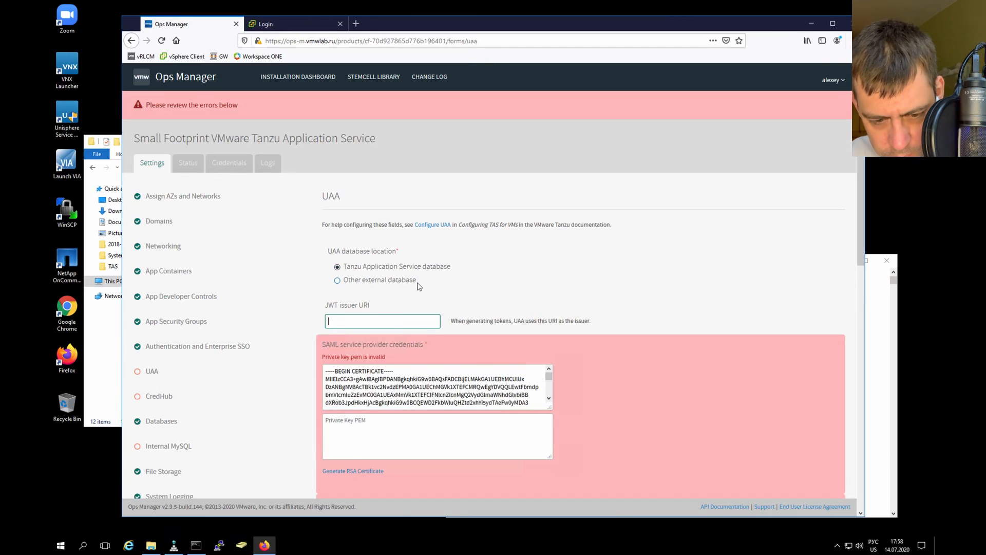
Re-enter the SAML service provider key password in the UAA form.
scroll(419, 286, down, 1)
scroll(517, 336, down, 5)
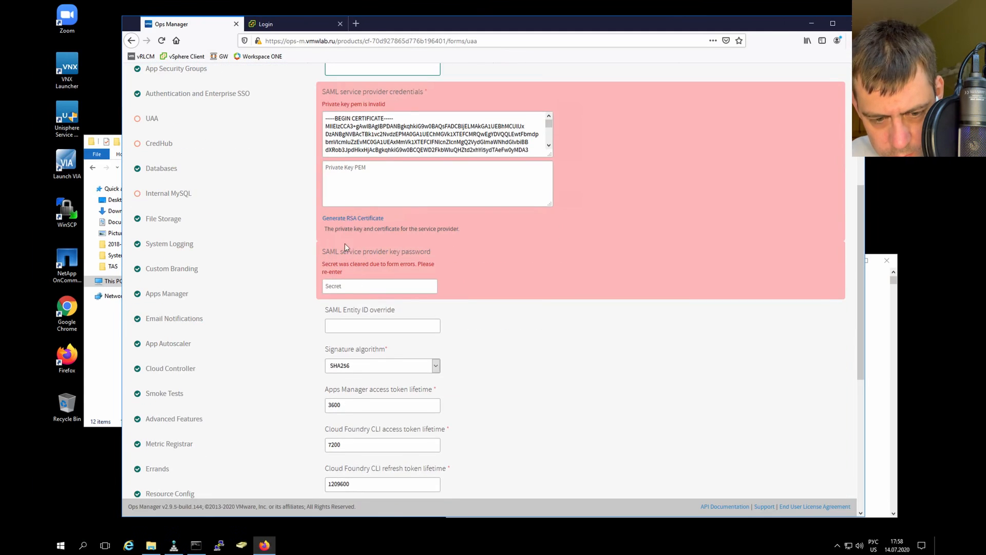
click(347, 285)
text(V)
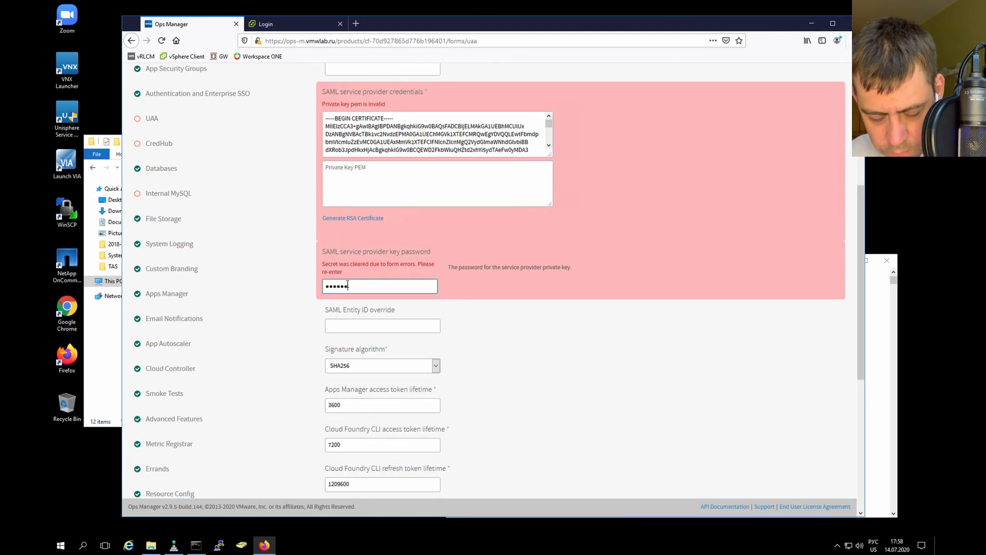
click(416, 190)
key(ctrl+v)
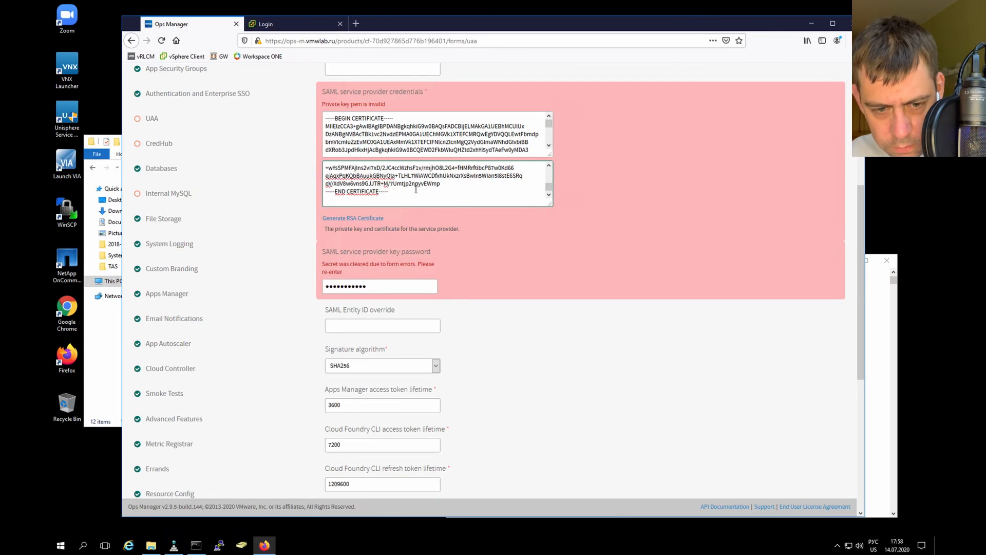
key(ctrl+a)
key(BackSpace)
Complete the XCA key export to the clipboard in PEM private (*.pem) format and paste it into the SAML Private Key PEM field.
key(ctrl+Left)
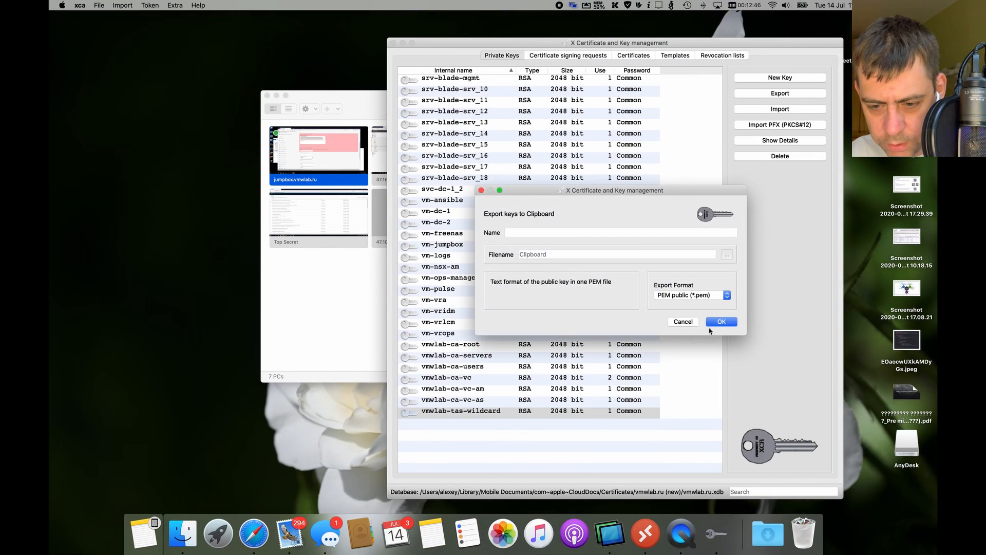
click(692, 295)
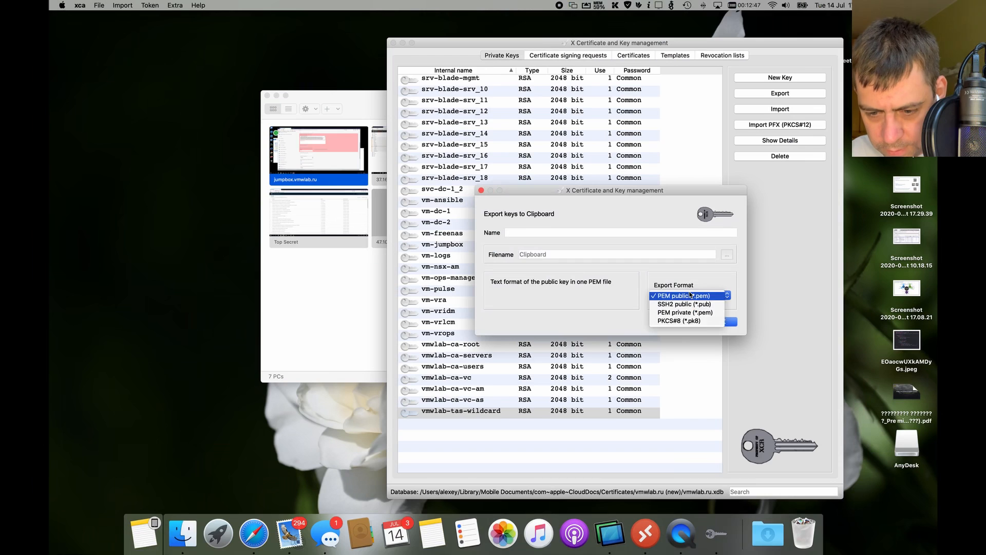
click(666, 310)
click(666, 297)
click(669, 297)
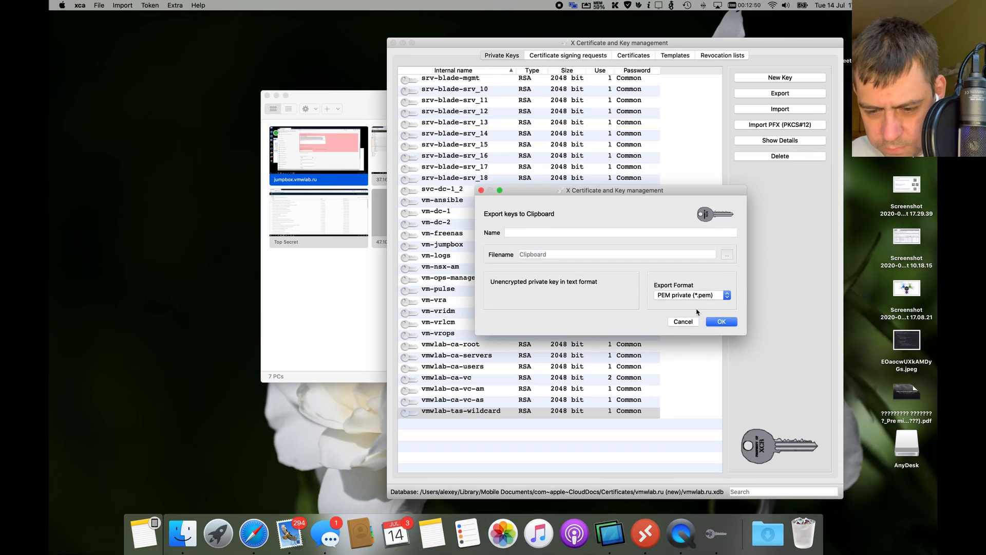
click(721, 322)
key(ctrl+Right)
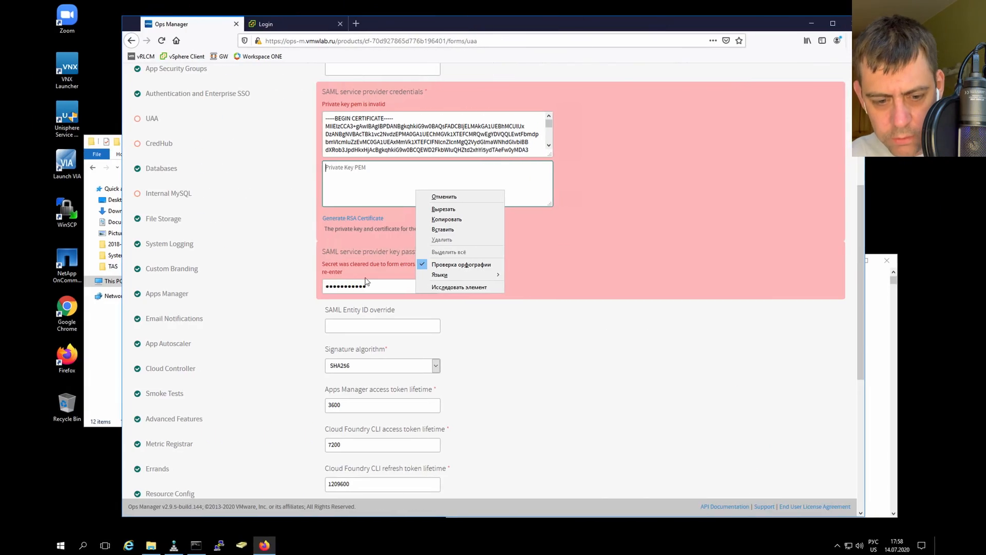
click(401, 192)
key(ctrl+v)
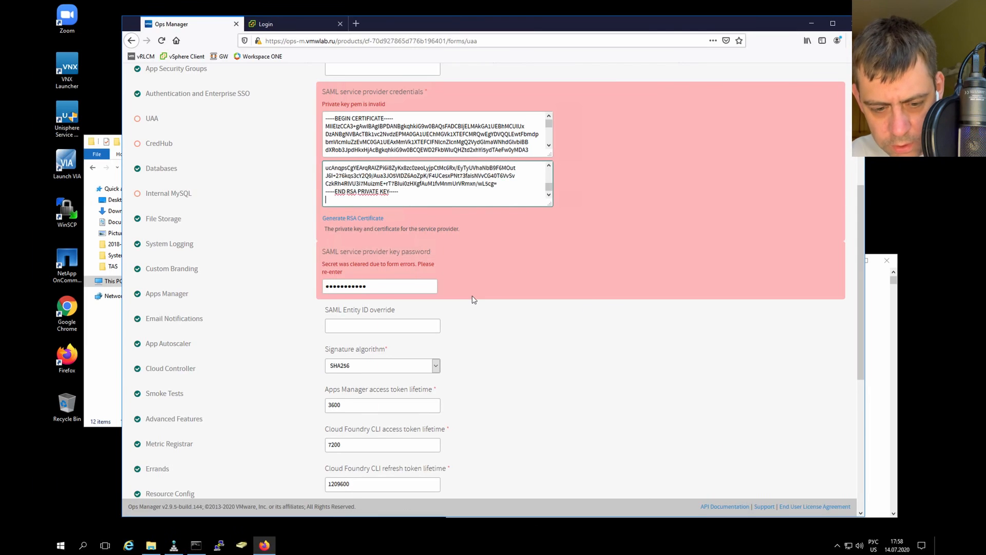
Save the completed UAA settings and open the CredHub settings.
scroll(474, 300, down, 5)
click(349, 445)
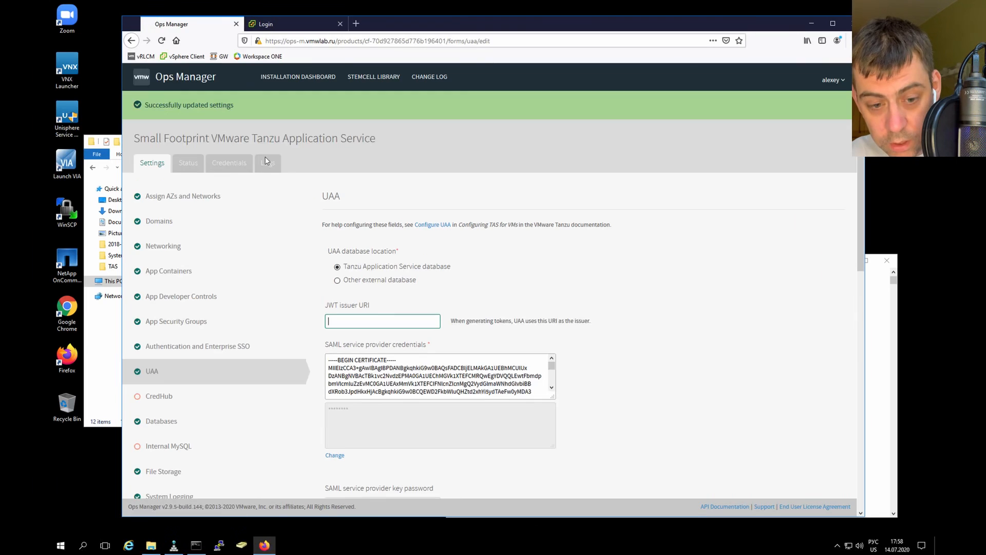
click(158, 396)
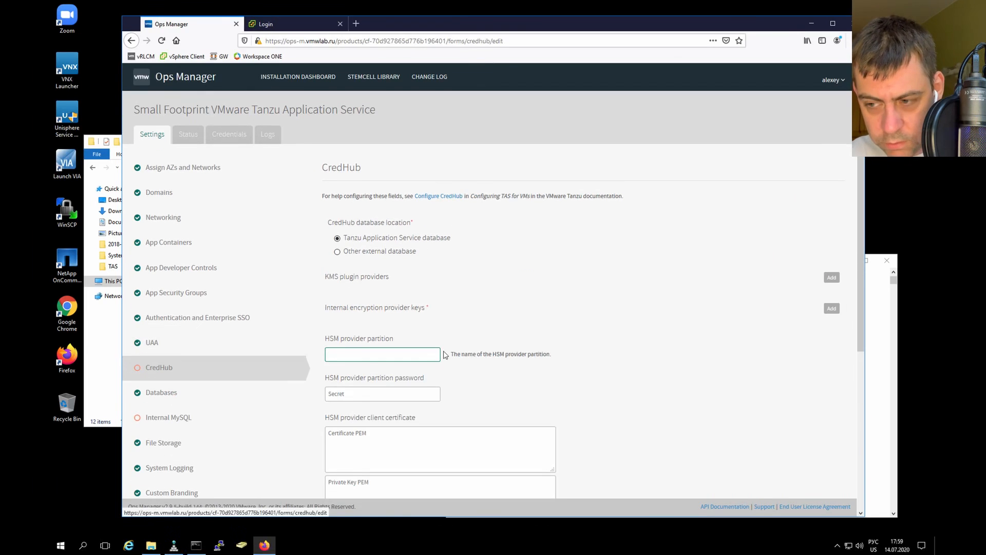
Review the CredHub form and try to save it with no internal encryption provider key defined.
scroll(445, 355, down, 2)
scroll(442, 353, down, 1)
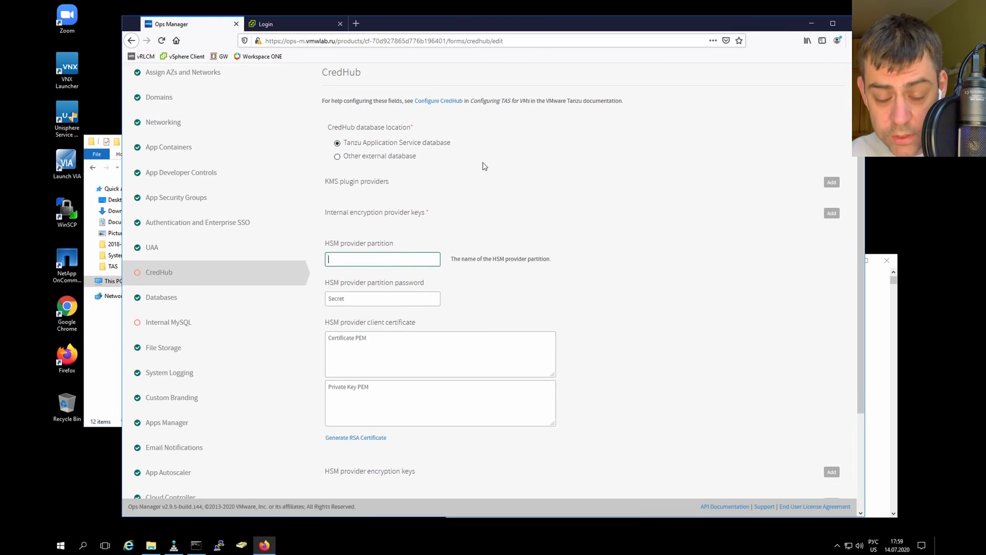
scroll(485, 166, down, 1)
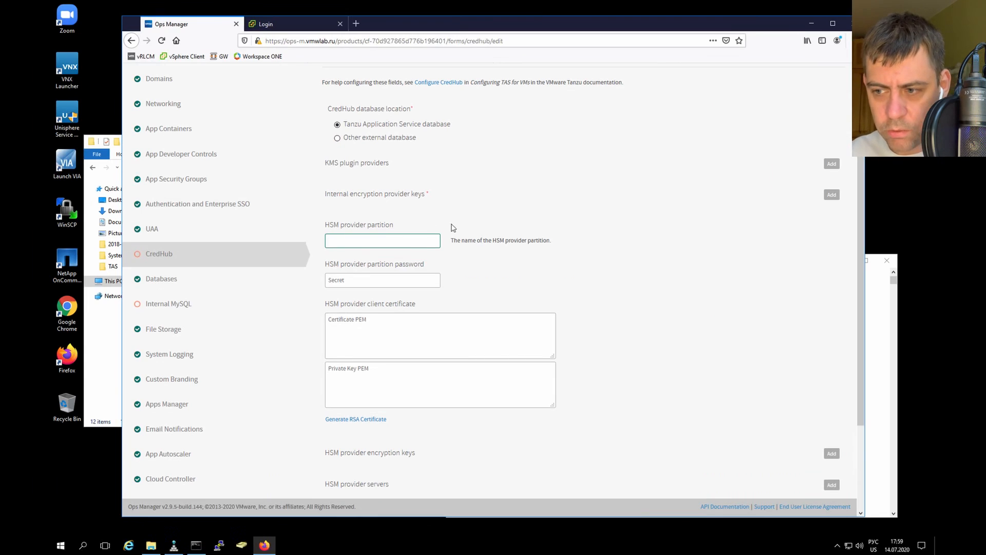
scroll(465, 236, down, 1)
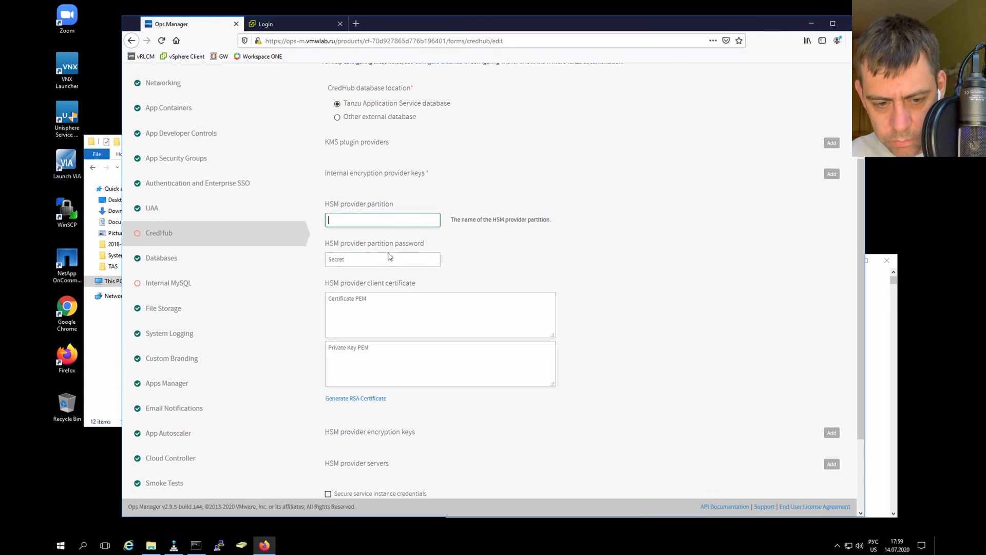
click(859, 177)
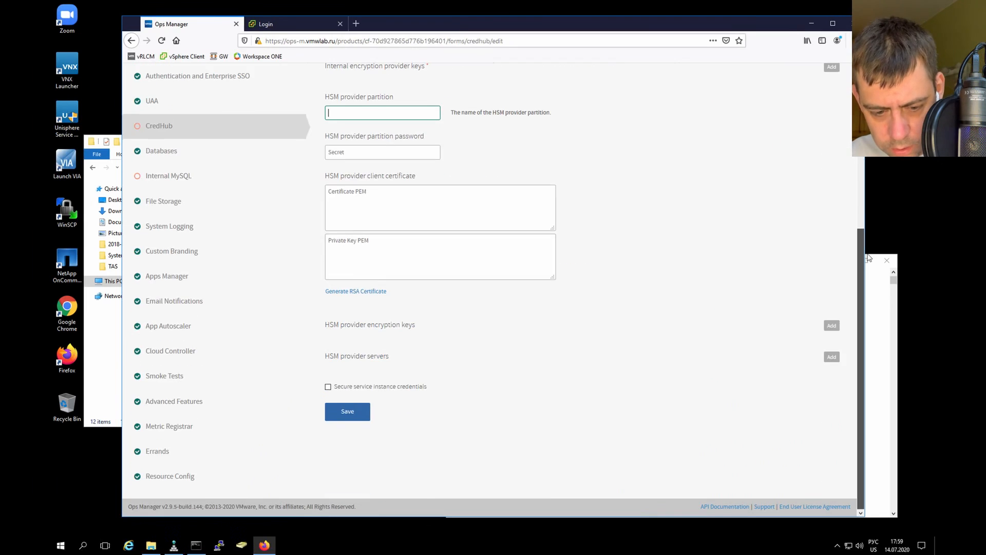
drag(868, 250, 858, 139)
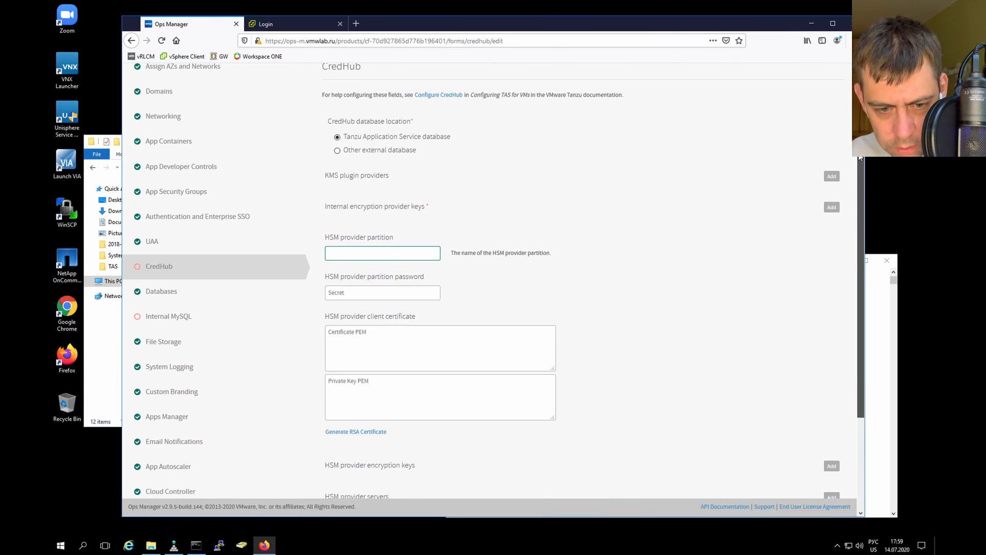
scroll(512, 392, down, 3)
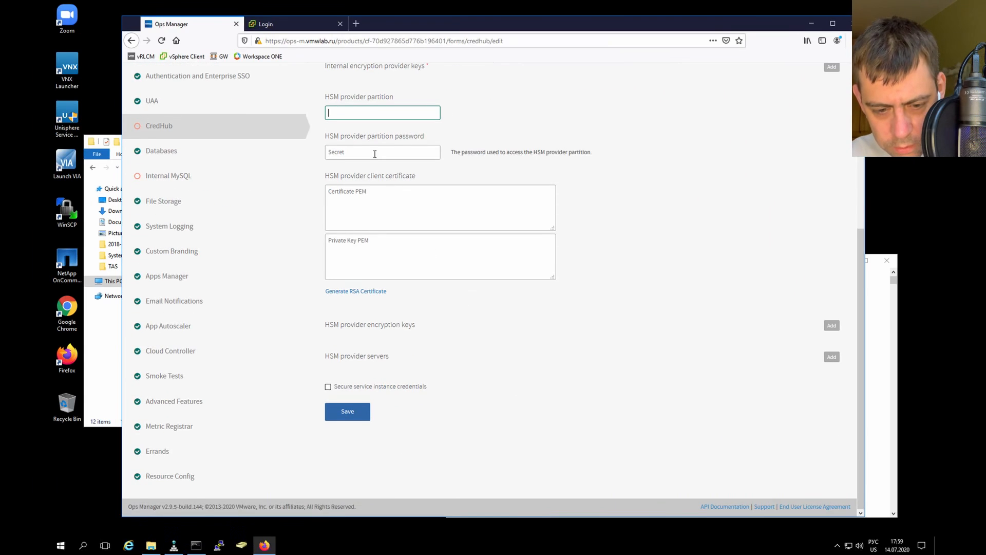
click(349, 412)
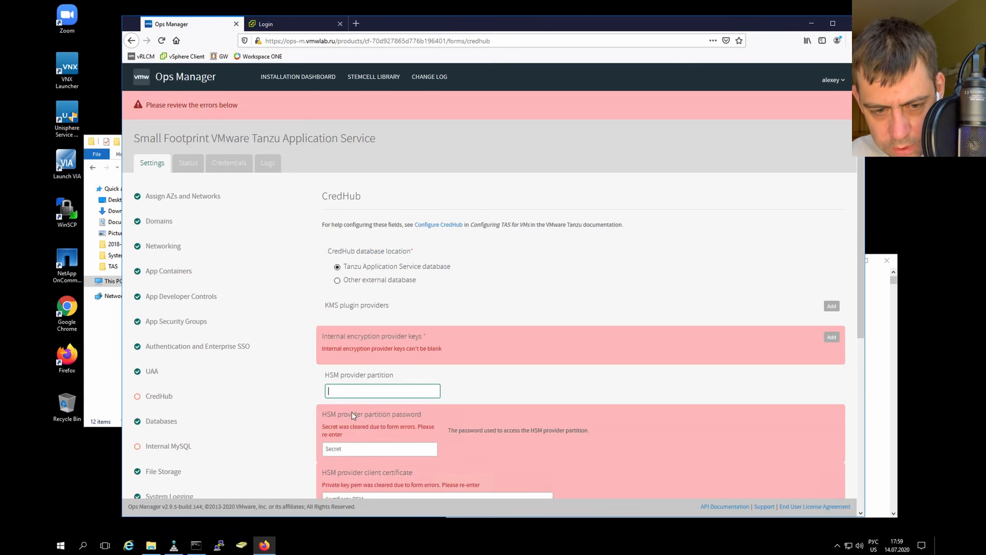
Add an internal encryption provider key named vmwlab, enter its secret key, and mark it as primary.
scroll(470, 352, down, 5)
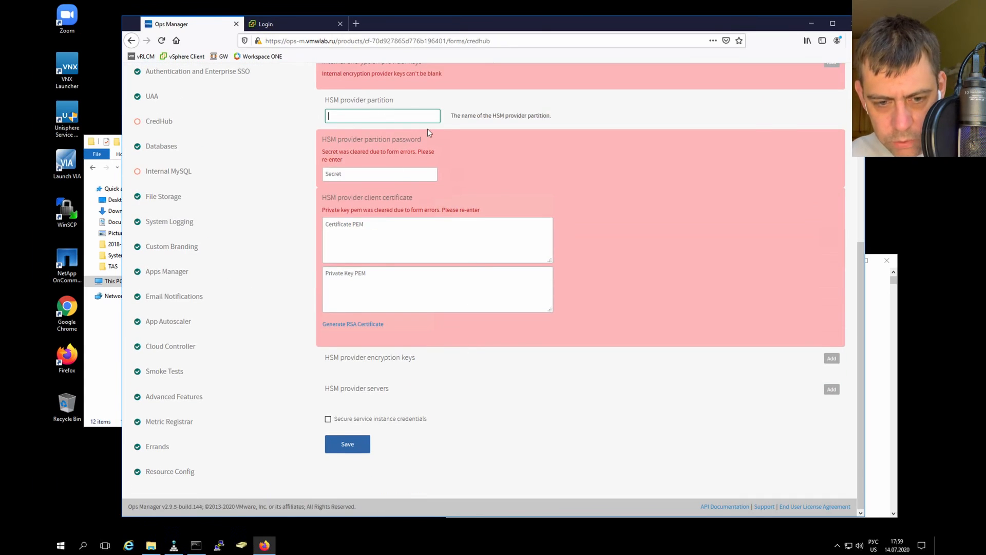
scroll(428, 129, up, 2)
click(831, 112)
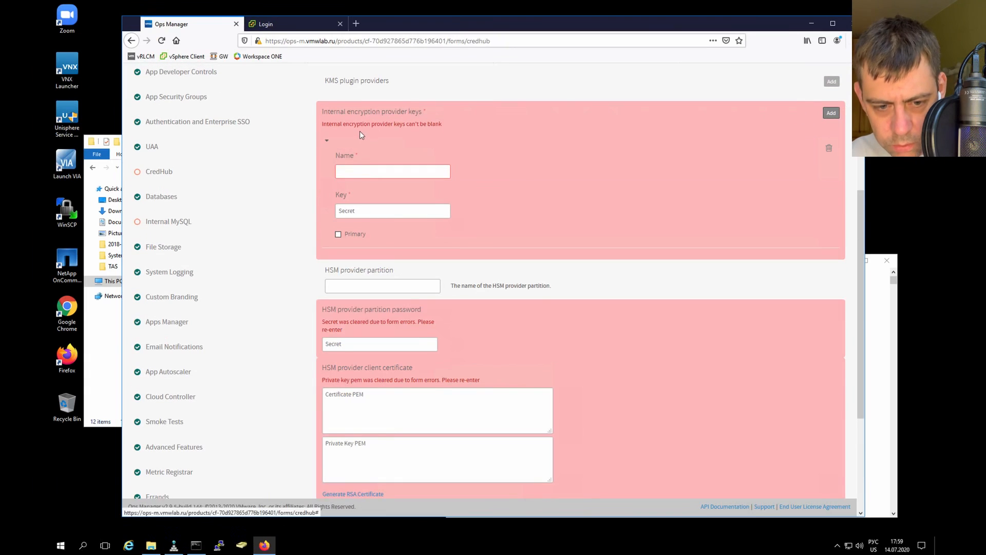
click(348, 170)
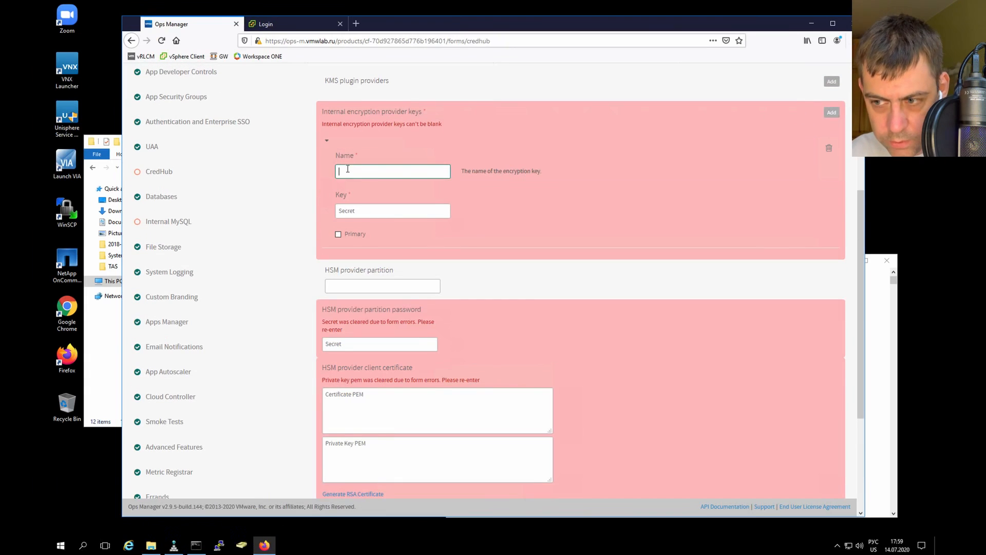
text(vmwa)
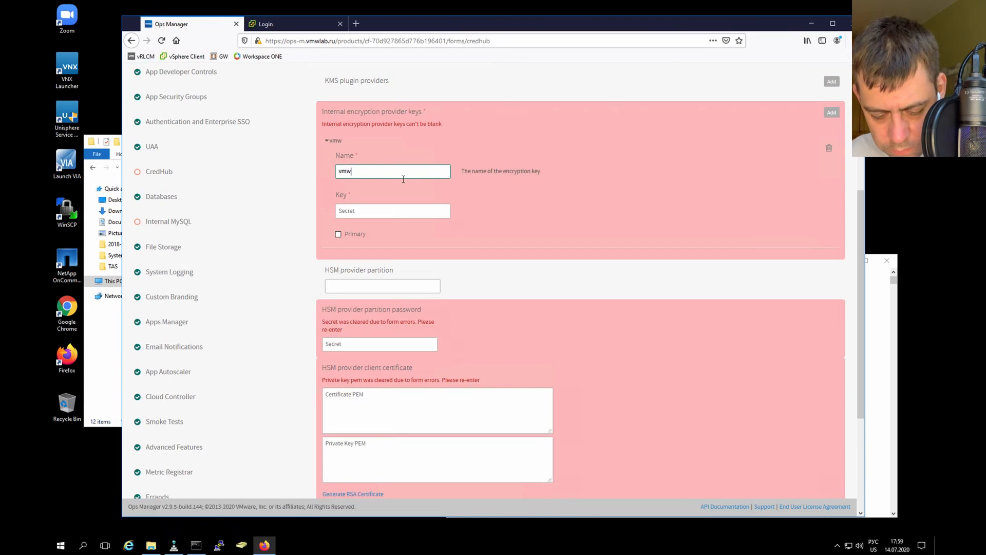
key(Tab)
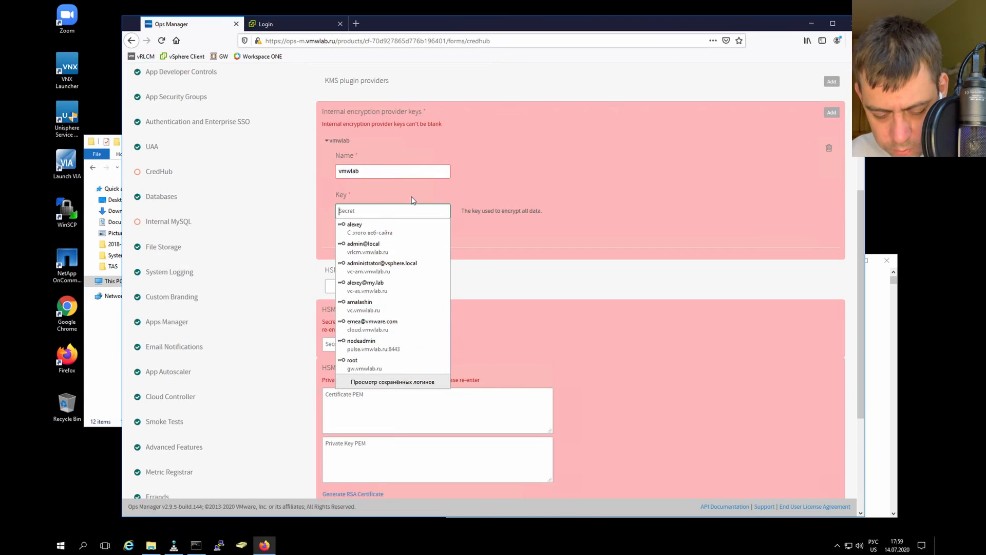
text(******)
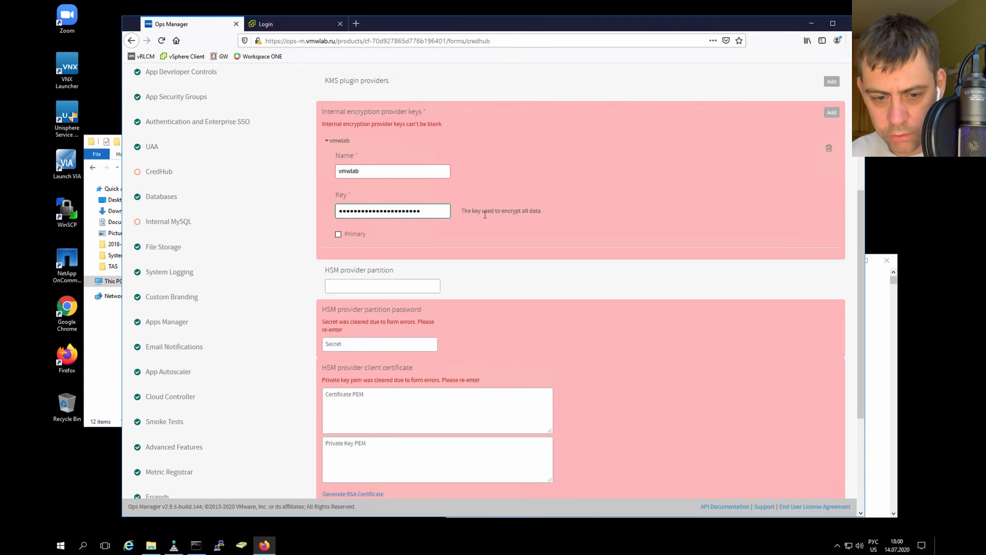
scroll(430, 258, down, 1)
click(339, 230)
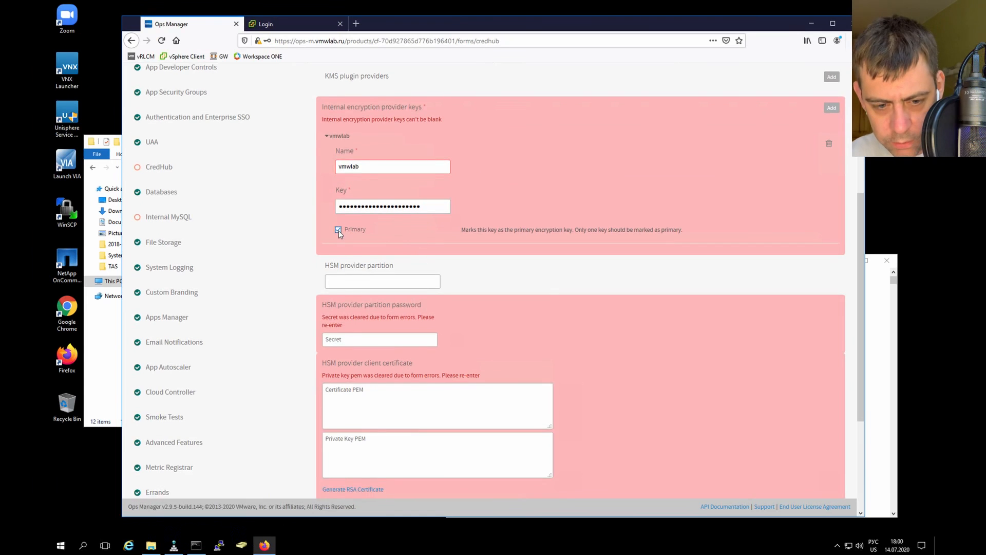
Save the CredHub settings, declining the browser's saved-login update, and open the Internal MySQL settings.
scroll(431, 264, down, 3)
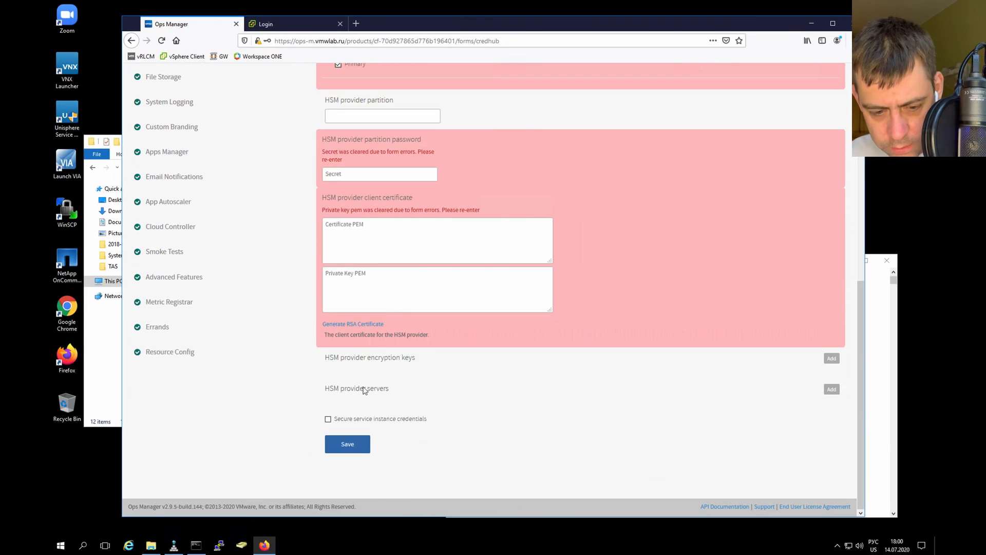
click(359, 451)
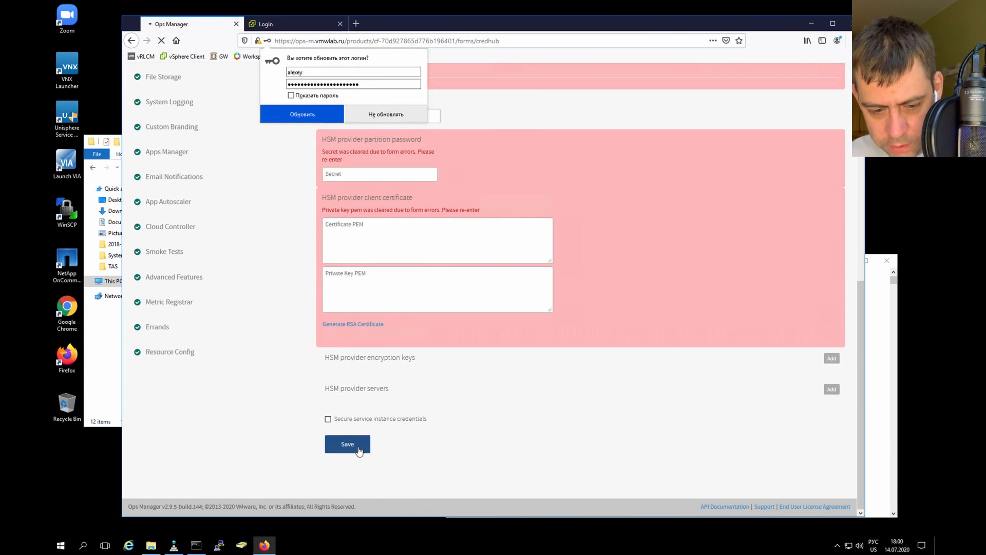
click(381, 116)
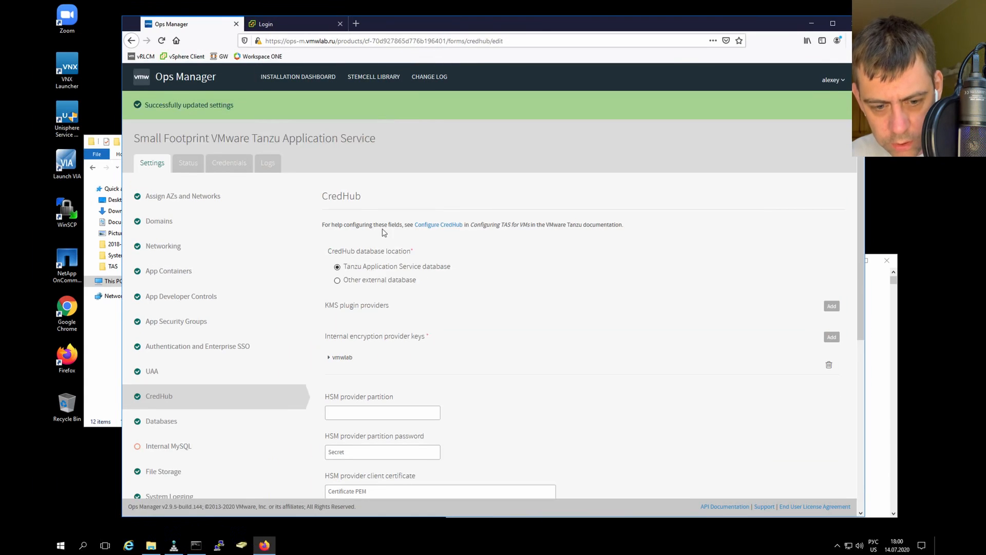
scroll(454, 322, down, 1)
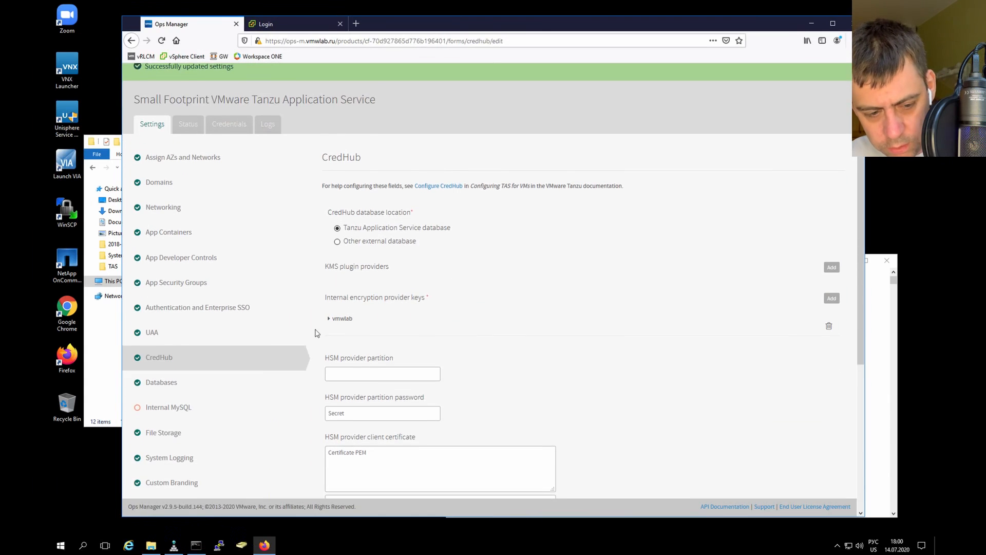
click(176, 411)
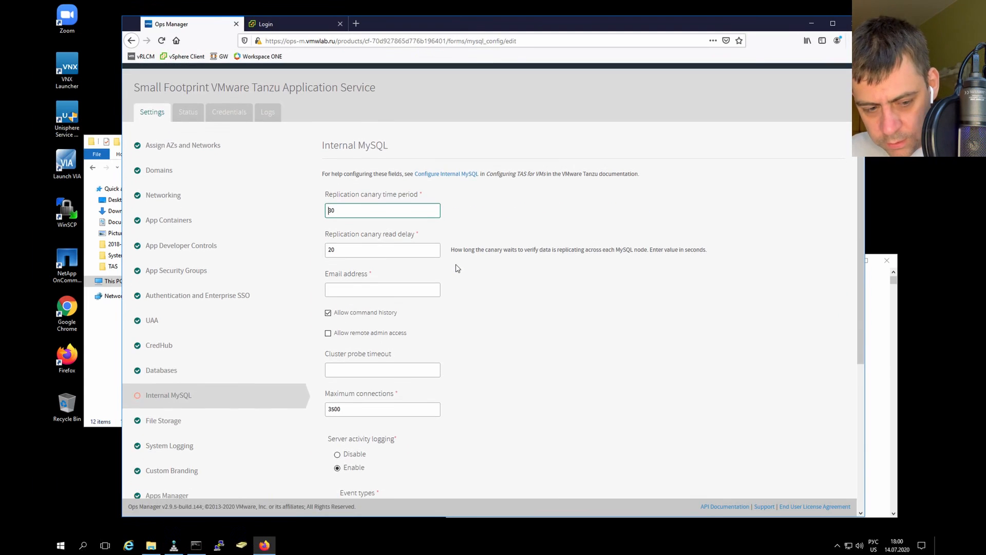
Review the Internal MySQL form and try to save it with the email address left blank.
scroll(458, 268, down, 1)
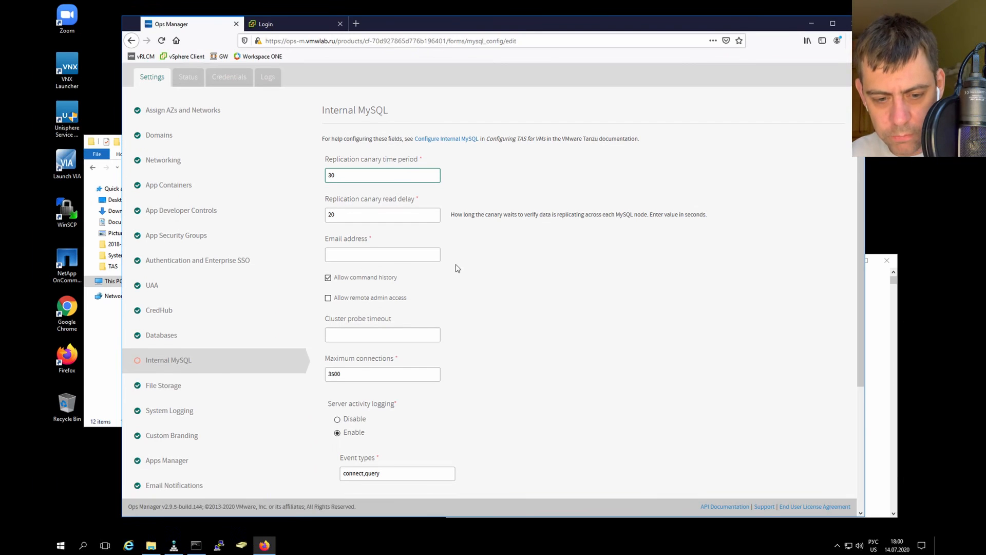
scroll(457, 268, down, 1)
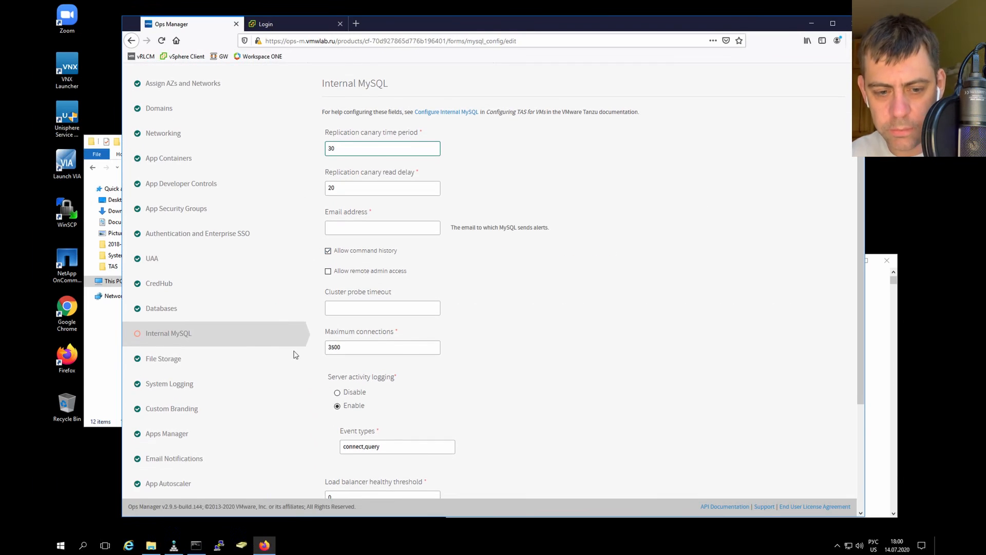
click(385, 229)
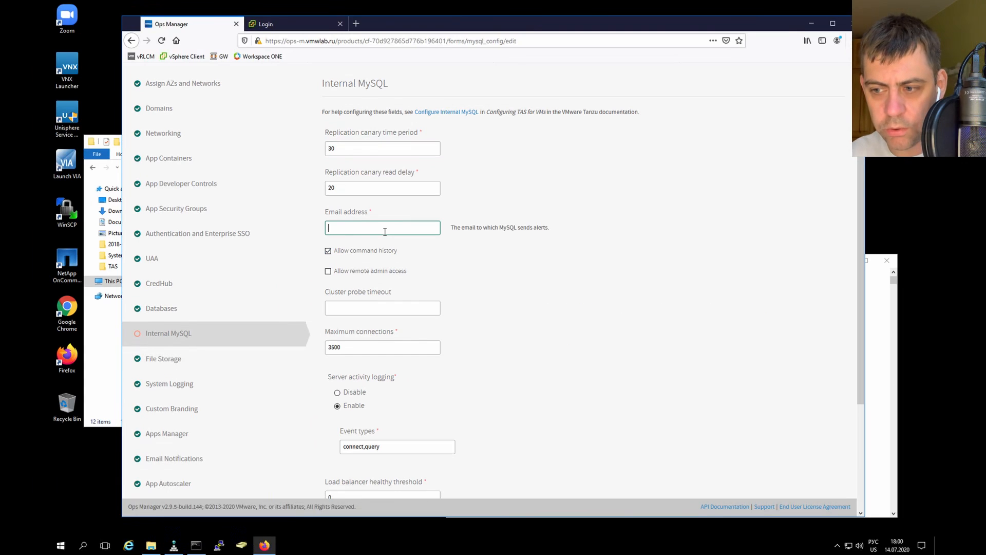
scroll(463, 282, down, 1)
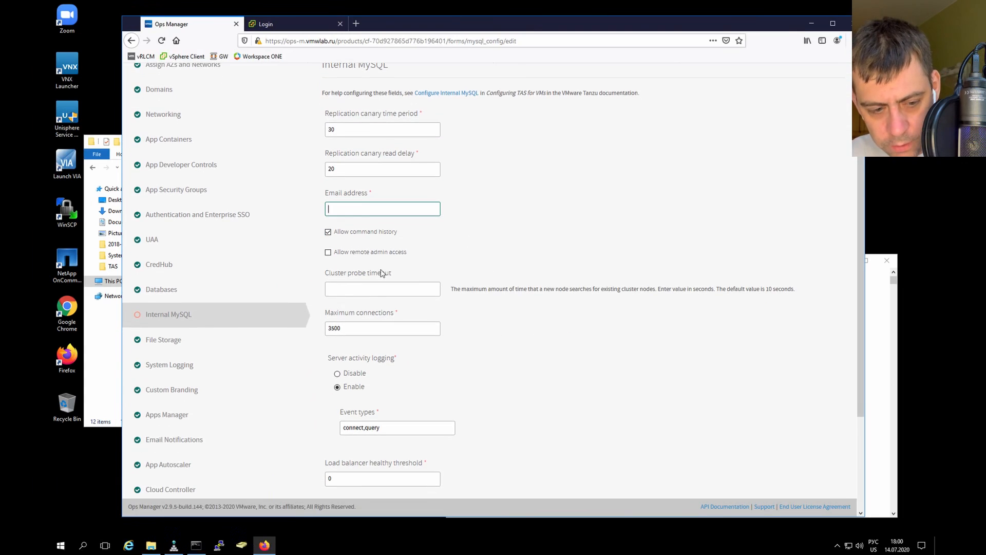
scroll(304, 257, up, 1)
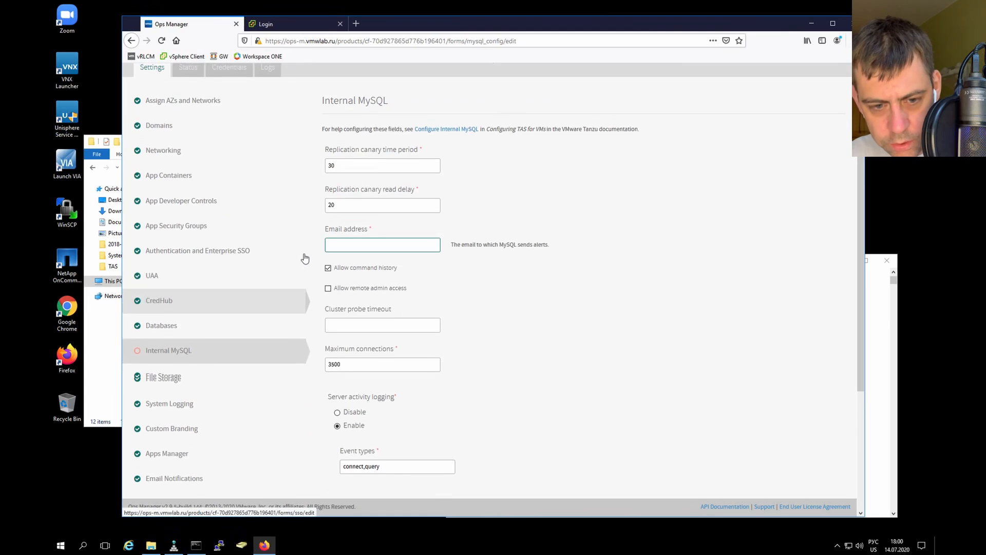
scroll(303, 257, down, 3)
click(348, 448)
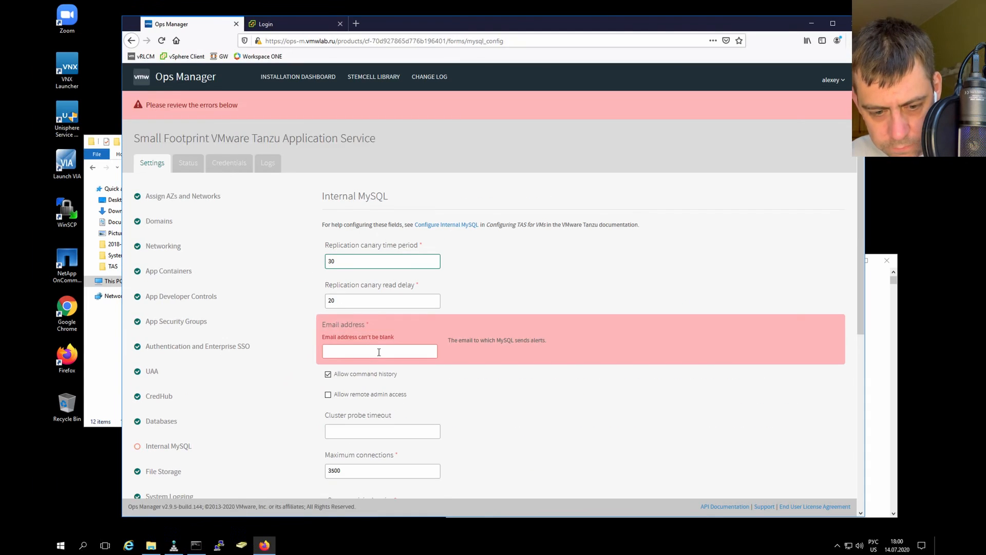
Fill in the alert email address for Internal MySQL and save the settings.
click(379, 351)
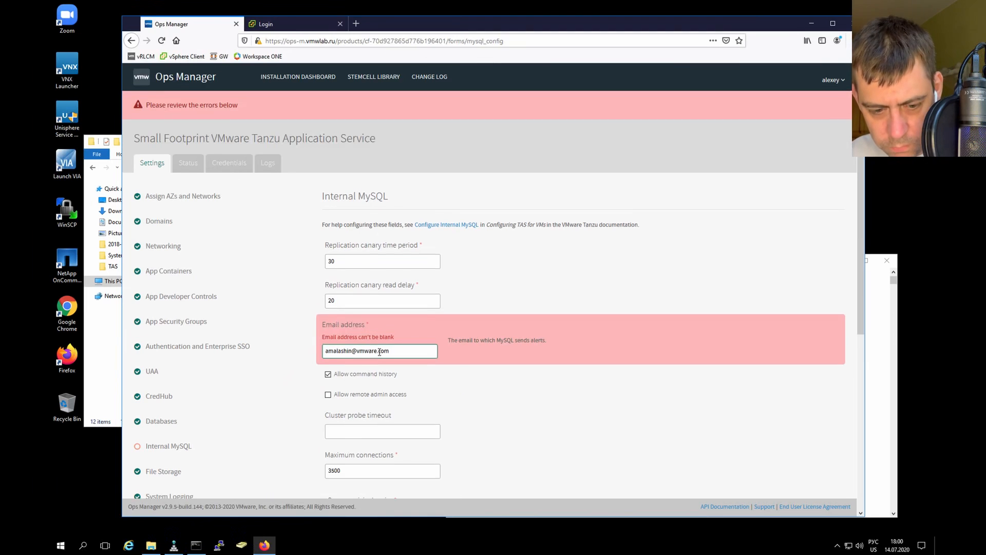
scroll(379, 351, down, 5)
click(340, 445)
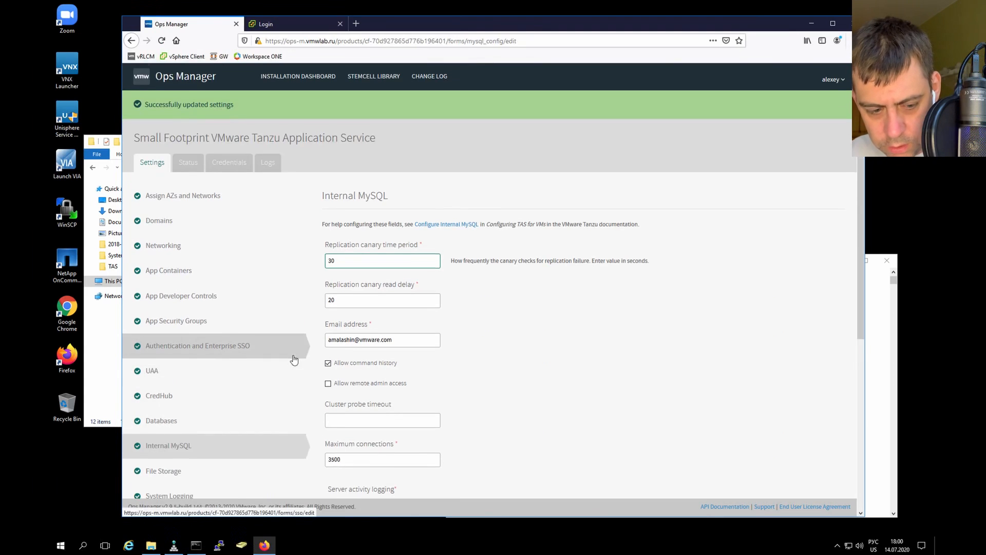
Open the Apps Manager settings and add "rub", "" after the eur entry in the supported currencies JSON.
scroll(294, 360, down, 5)
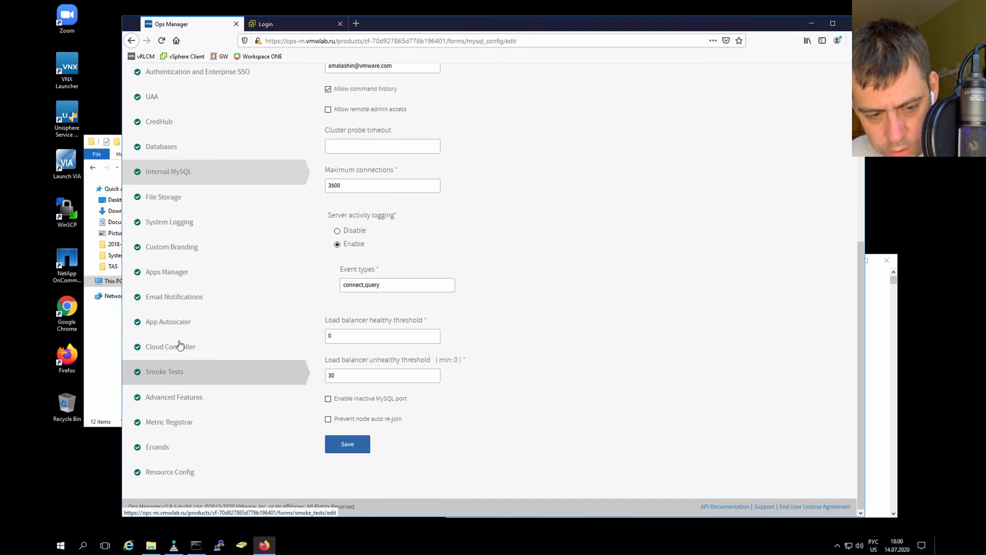
click(178, 273)
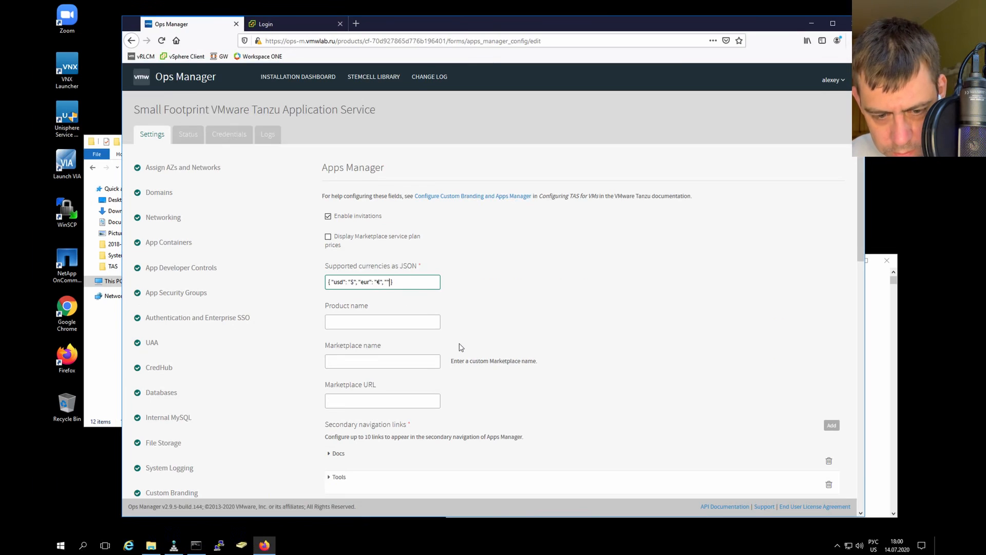
text(rub")
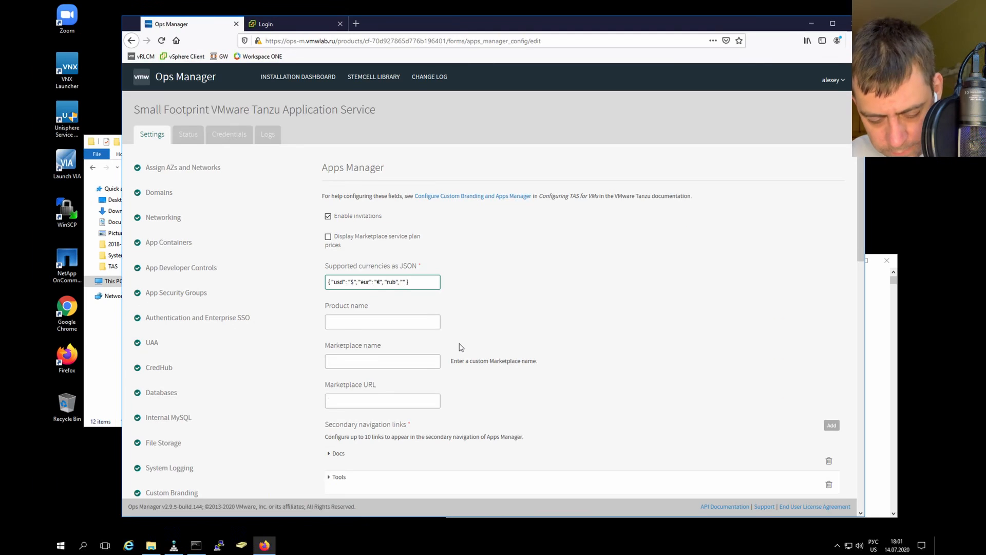
Try to insert the ruble sign from the Character Viewer into the empty rub value of the supported currencies JSON.
key(ctrl+super+space)
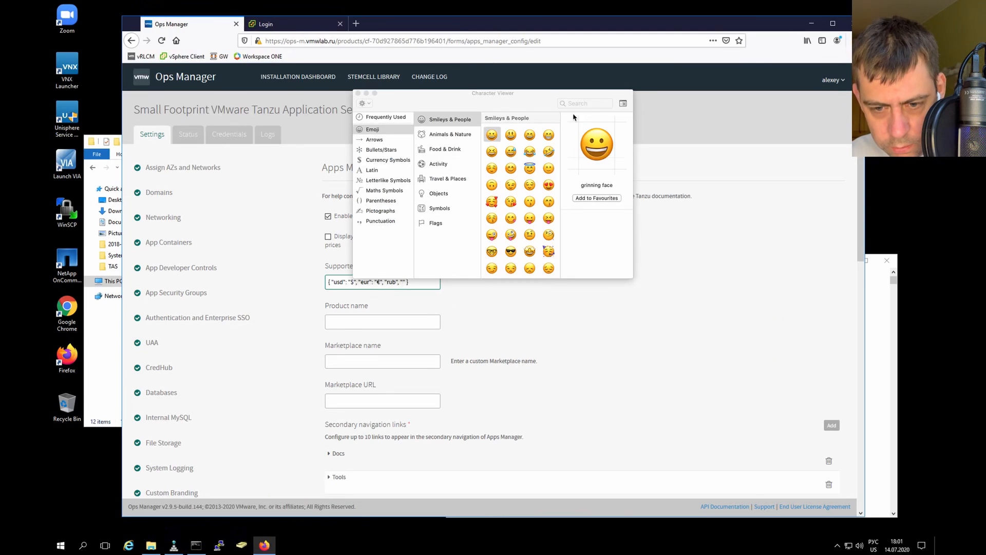
click(588, 106)
text(rub)
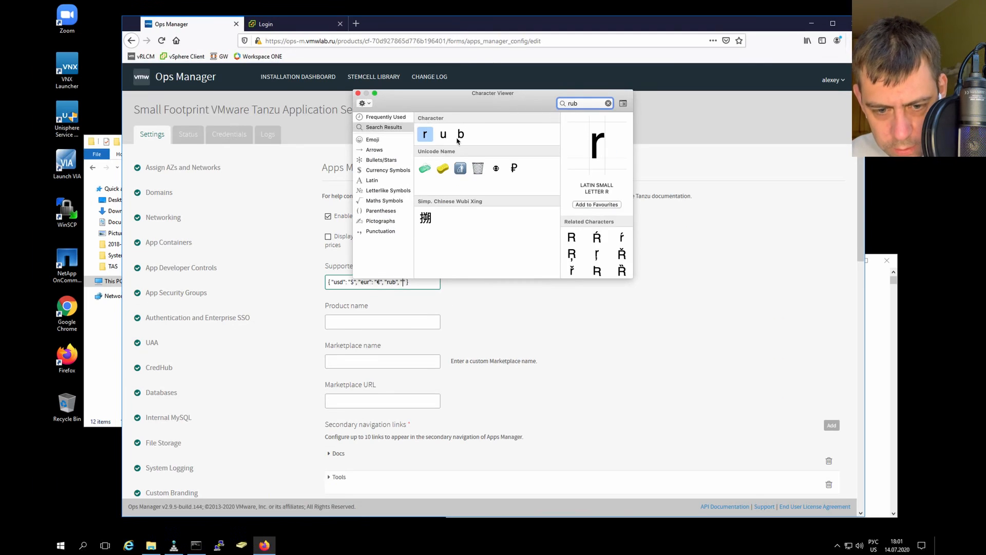
click(514, 168)
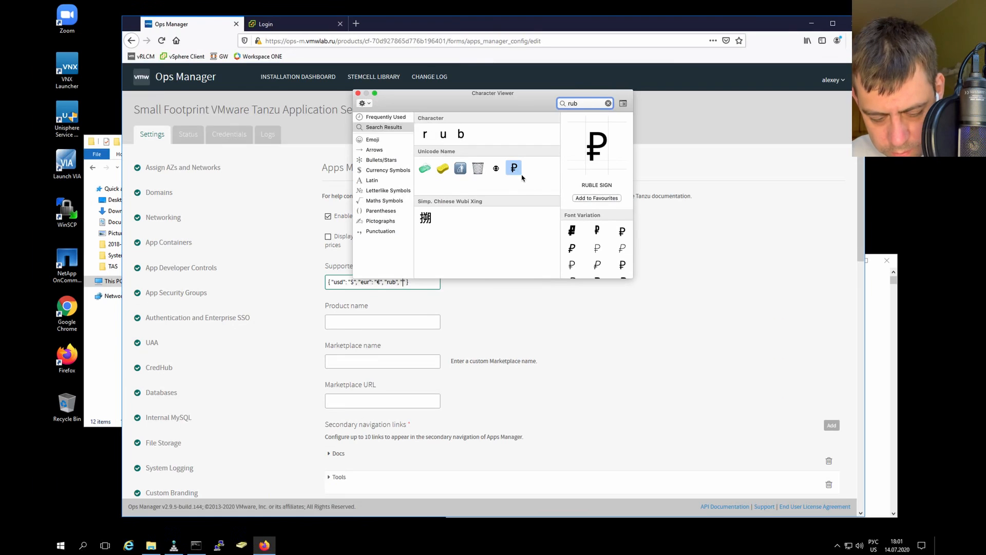
double_click(521, 174)
click(358, 94)
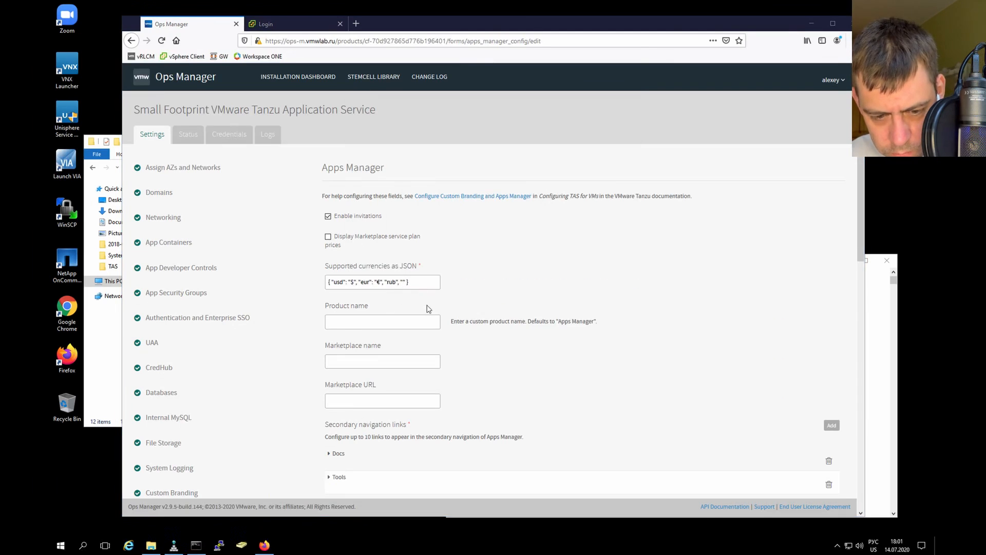
Paste the clipboard's private key text into the supported currencies JSON at the empty rub value and undo that paste.
click(404, 280)
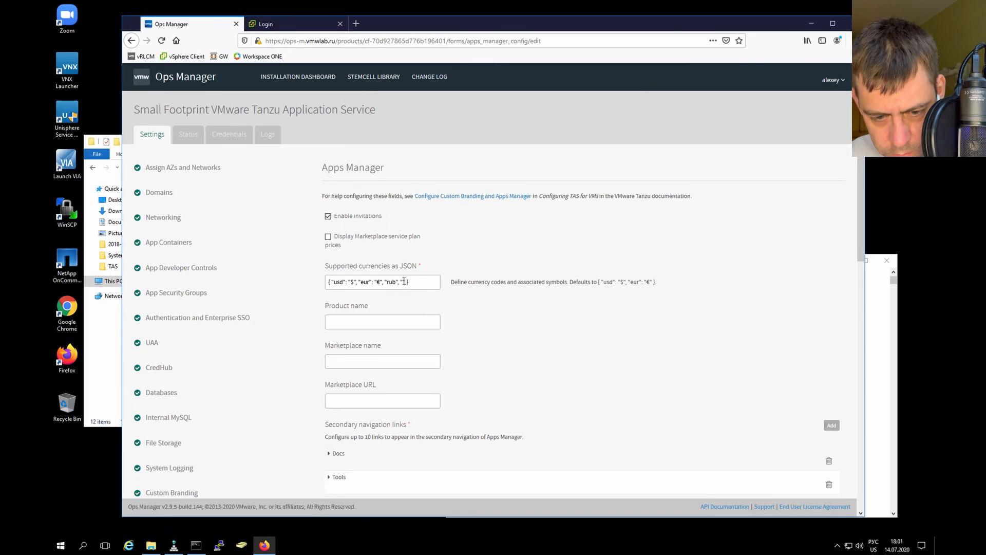
key(ctrl+v)
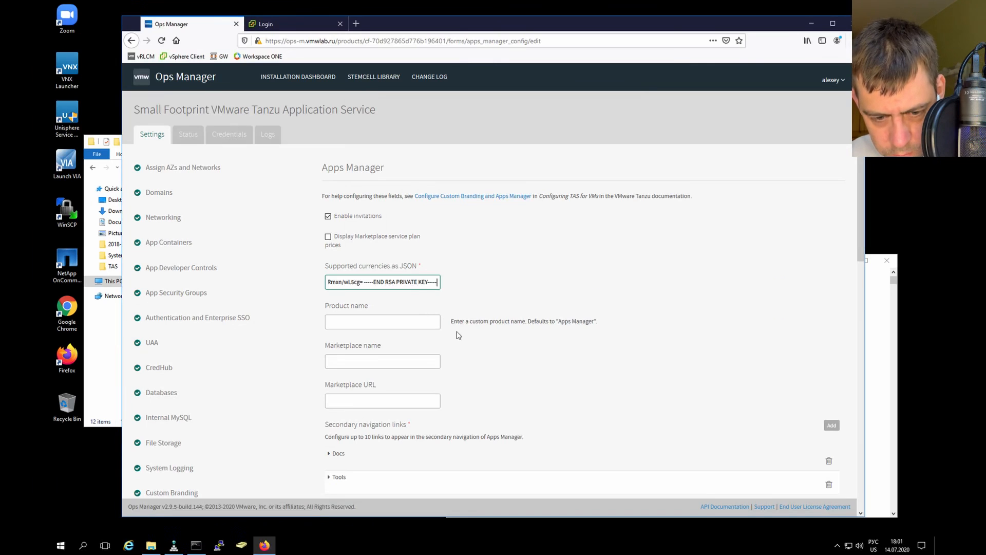
key(ctrl+z)
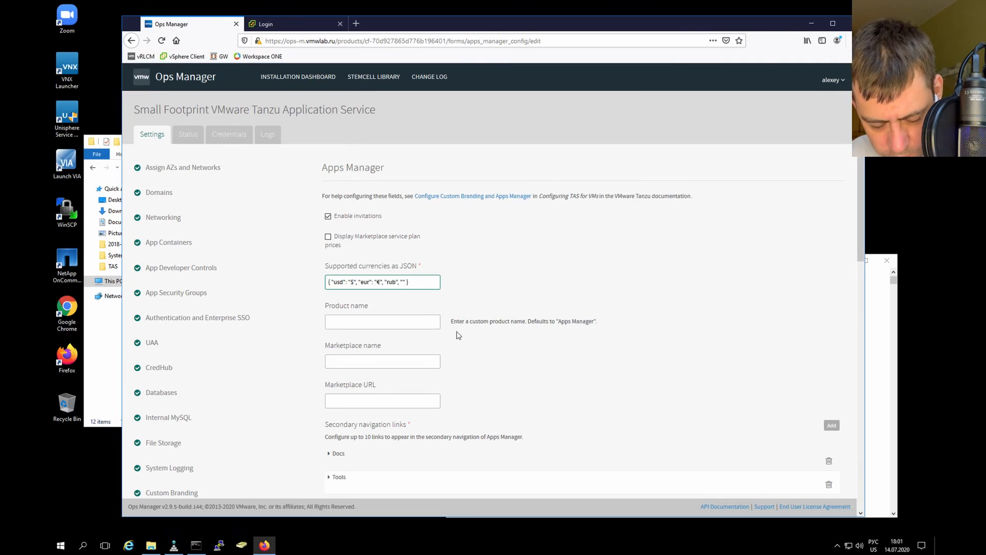
Search the Character Viewer for "rub" again, try inserting the ruble sign or copying its character info, and close the viewer.
key(ctrl+super+space)
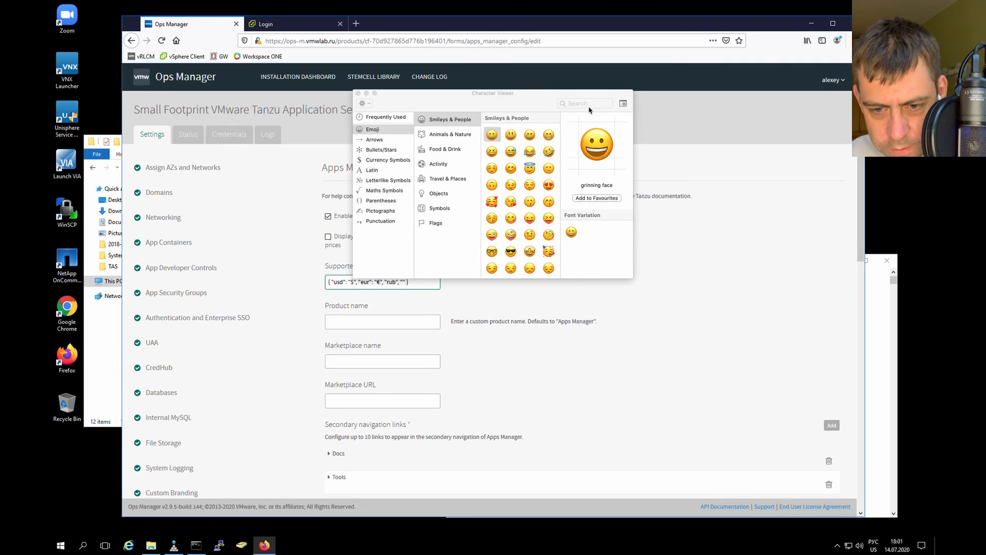
click(590, 105)
text(rub)
click(514, 167)
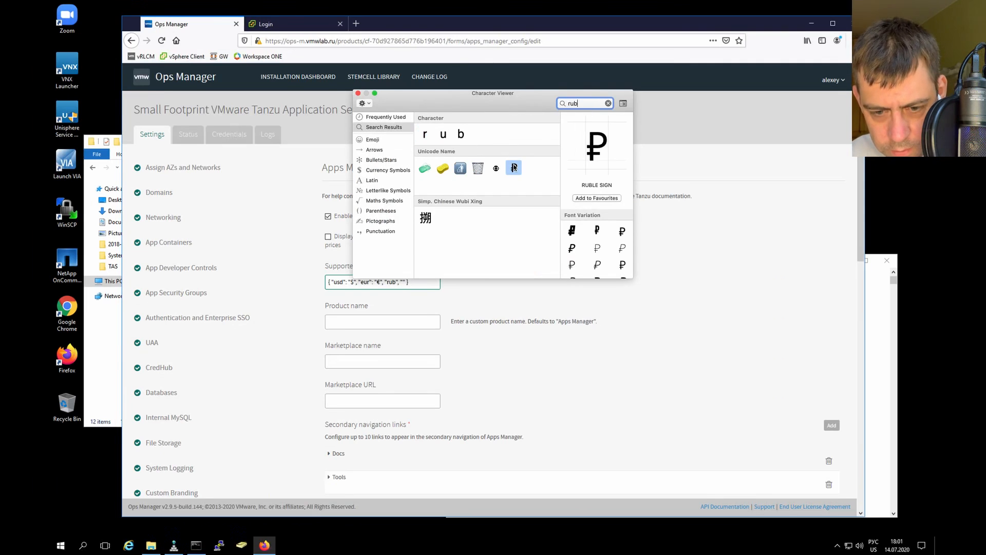
right_click(513, 167)
click(553, 169)
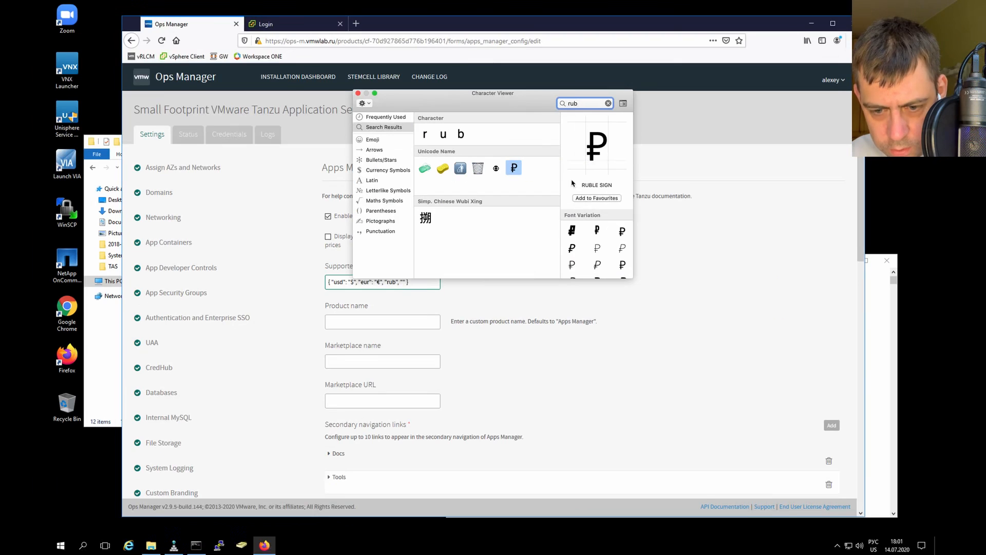
double_click(515, 174)
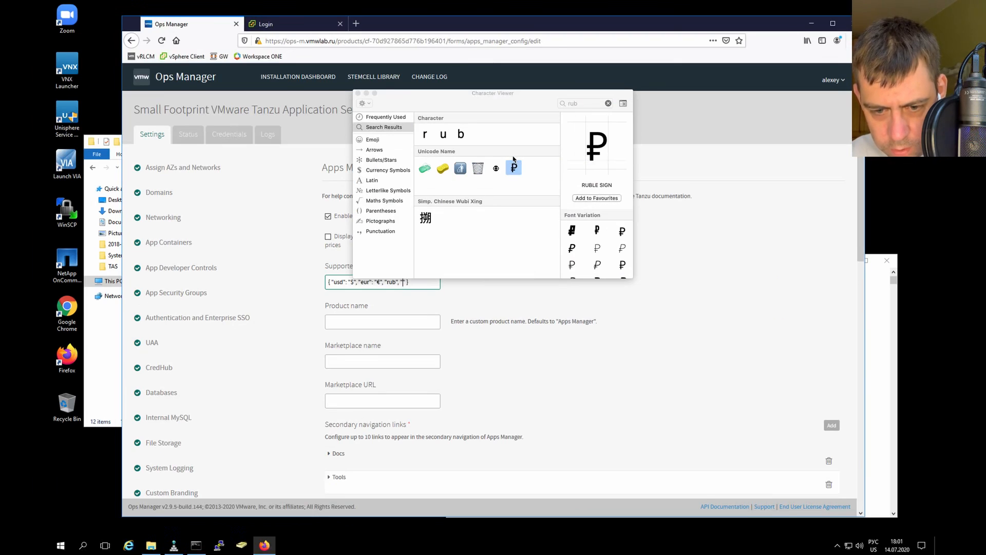
right_click(512, 171)
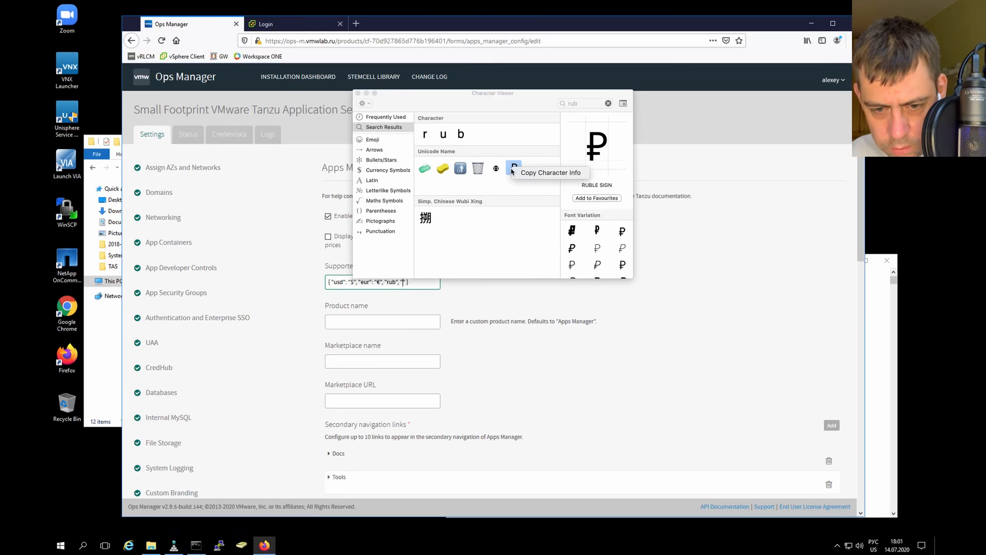
click(513, 169)
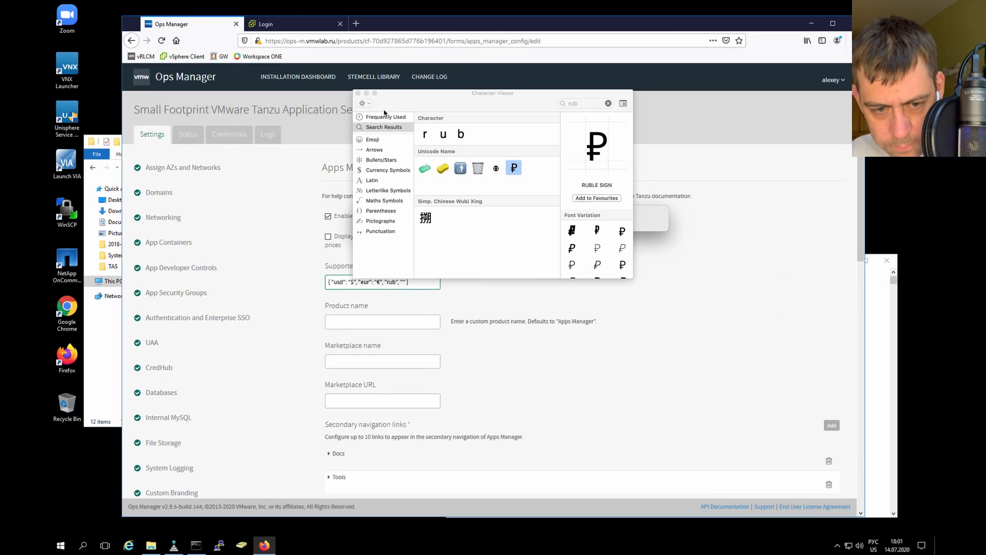
click(359, 93)
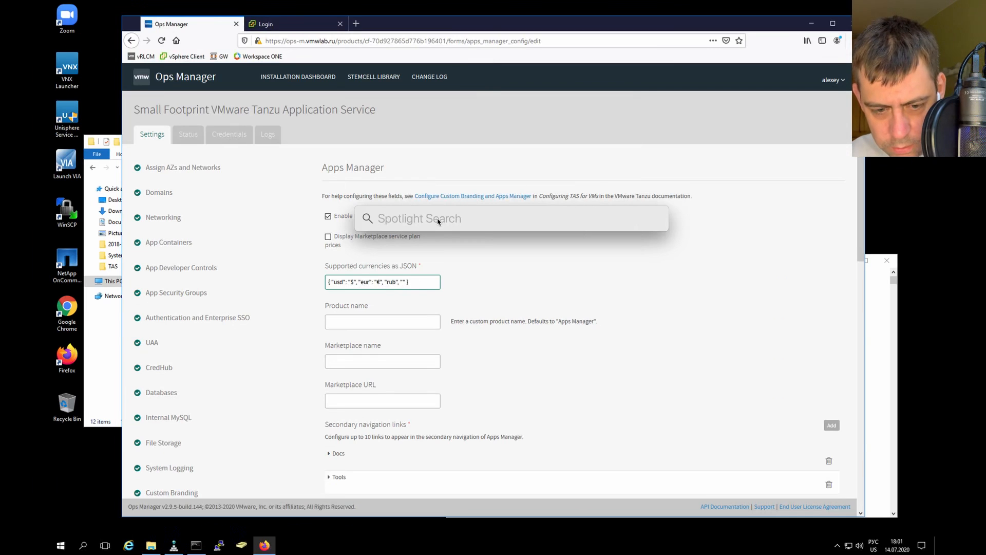
Switch to the Mac desktop and launch TextEdit with a new blank document.
key(ctrl+Left)
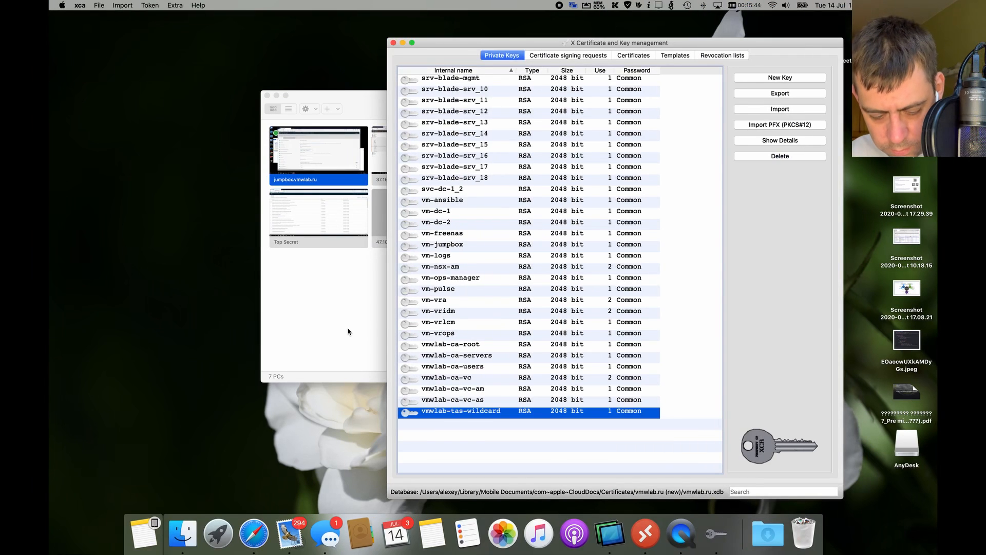
key(super+space)
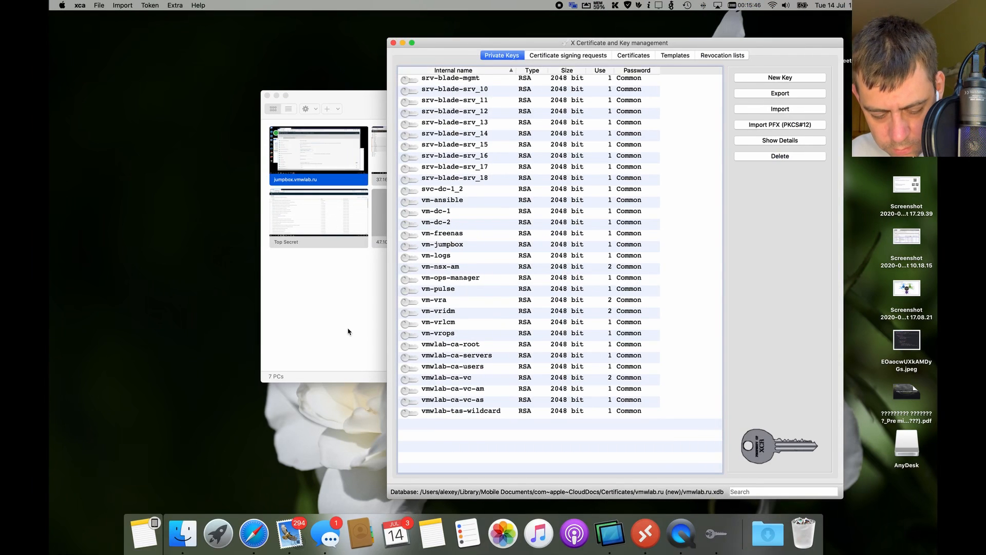
key(super+space)
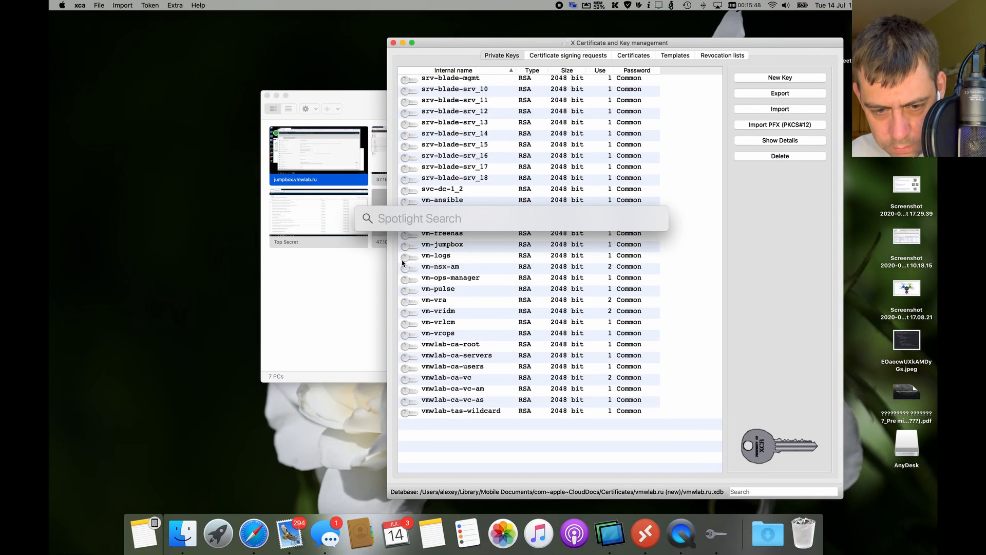
text(textedit)
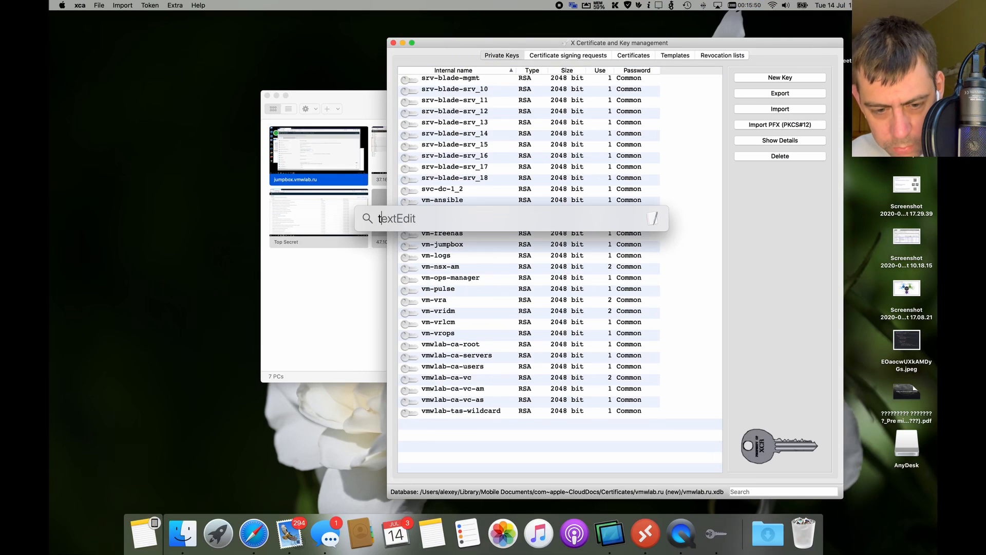
key(Return)
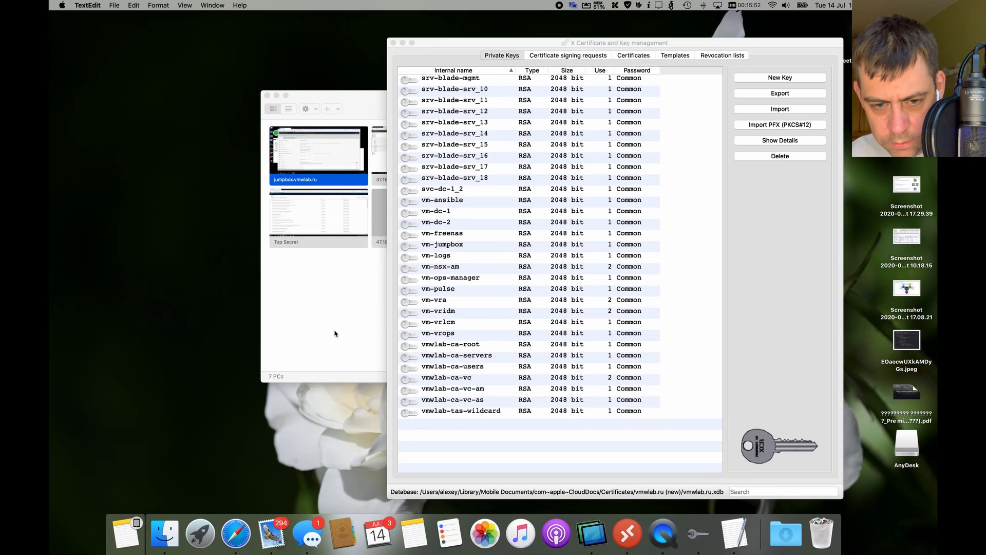
click(739, 541)
Find the ruble sign by searching "rub" in the Character Viewer and insert ₽ into the blank TextEdit document.
key(ctrl+super+space)
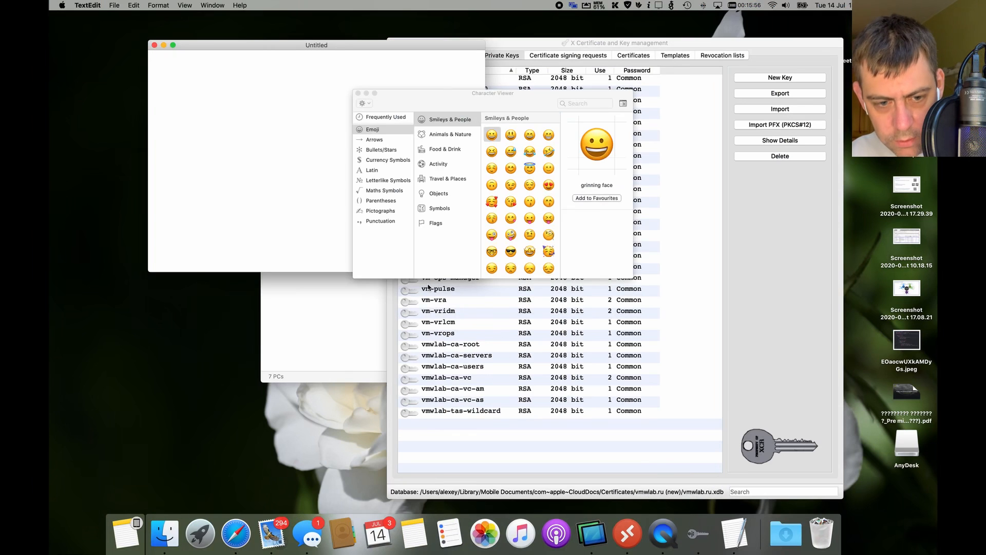
click(590, 107)
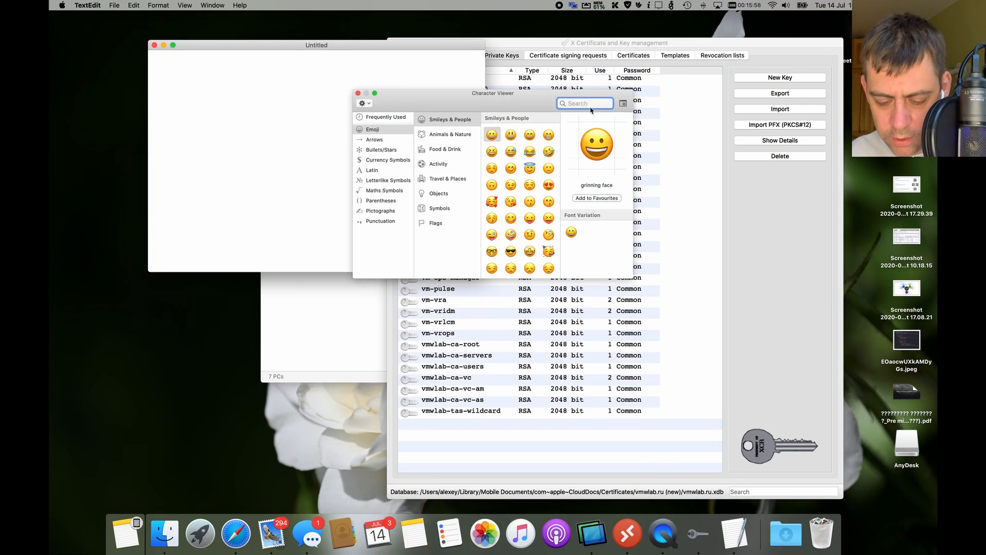
text(rub)
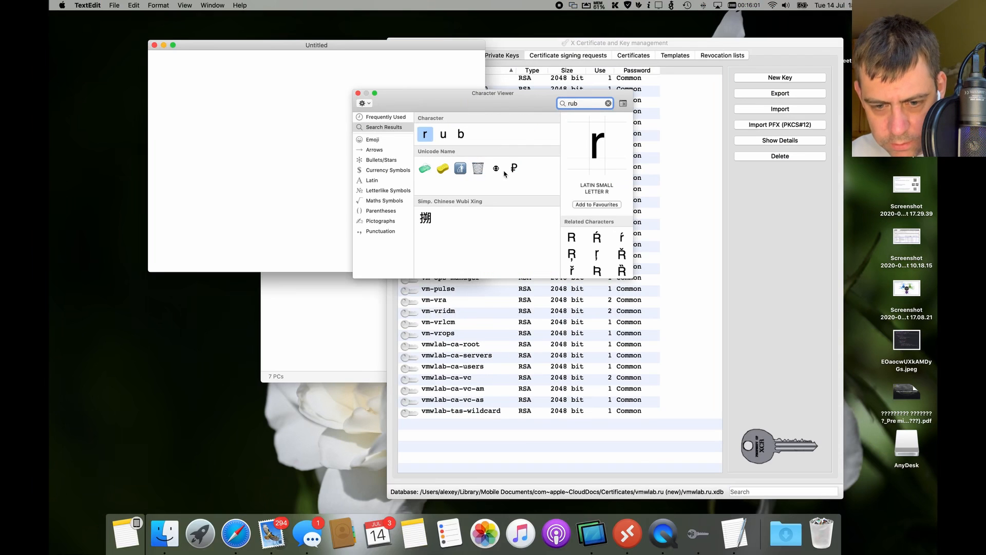
click(515, 168)
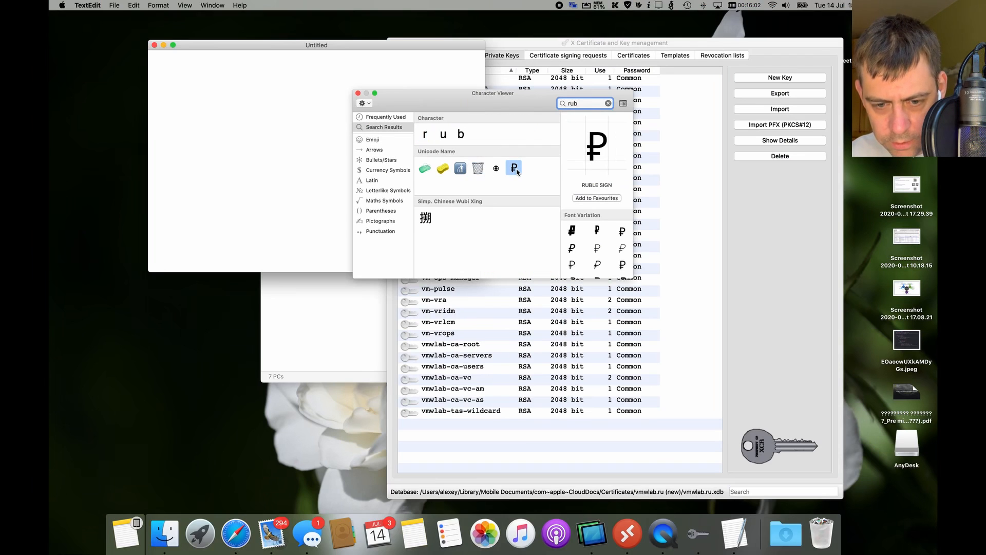
double_click(516, 170)
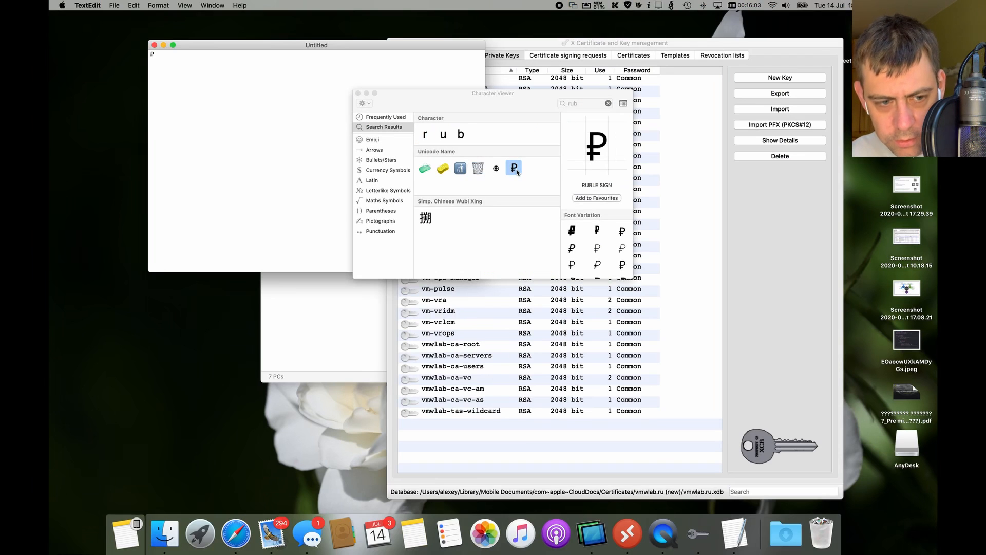
click(359, 93)
Copy the ruble sign from the TextEdit document and close the document without keeping it.
key(super+a)
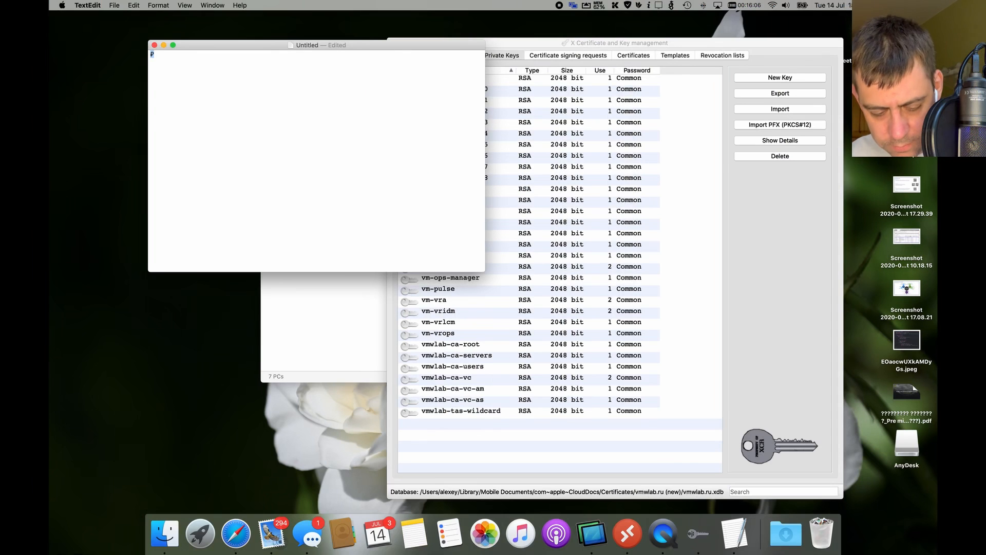
key(super+w)
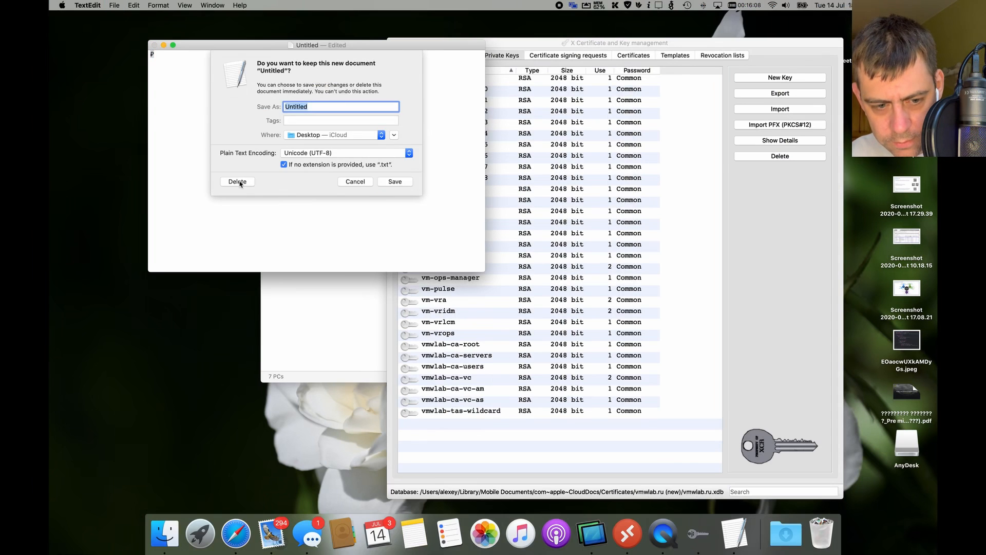
click(240, 182)
Switch back to Ops Manager, paste ₽ between the empty rub quotes in the supported currencies JSON, and save the Apps Manager settings.
key(ctrl+Right)
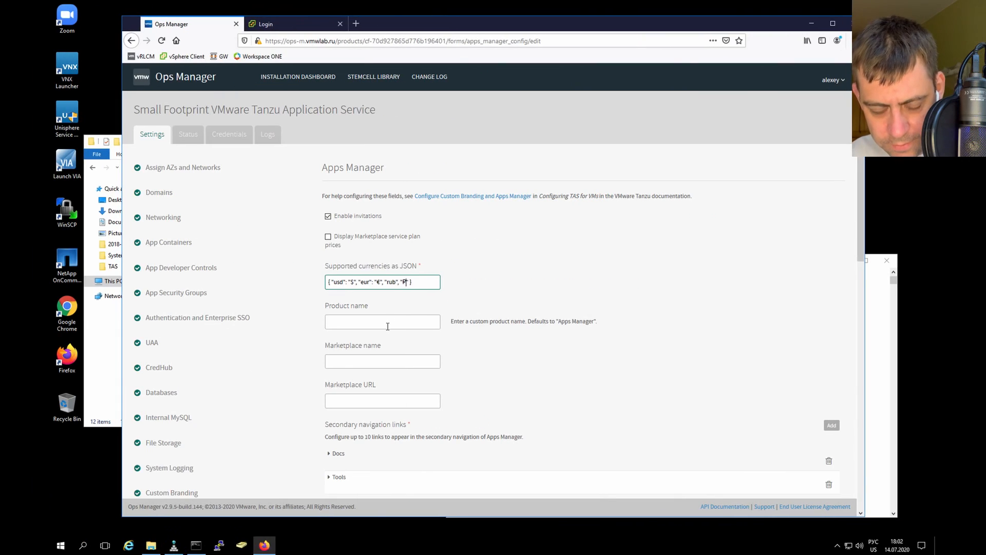
scroll(519, 342, down, 15)
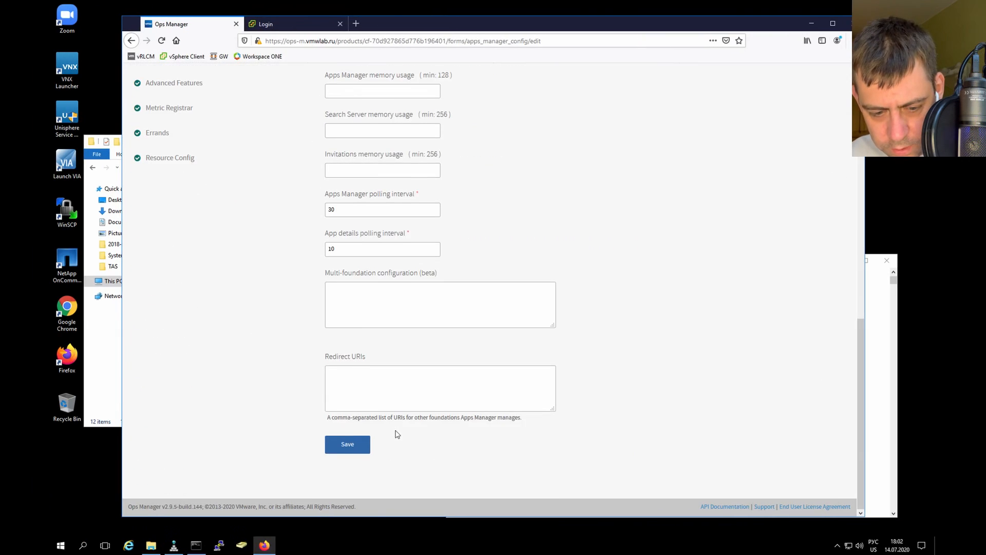
click(359, 446)
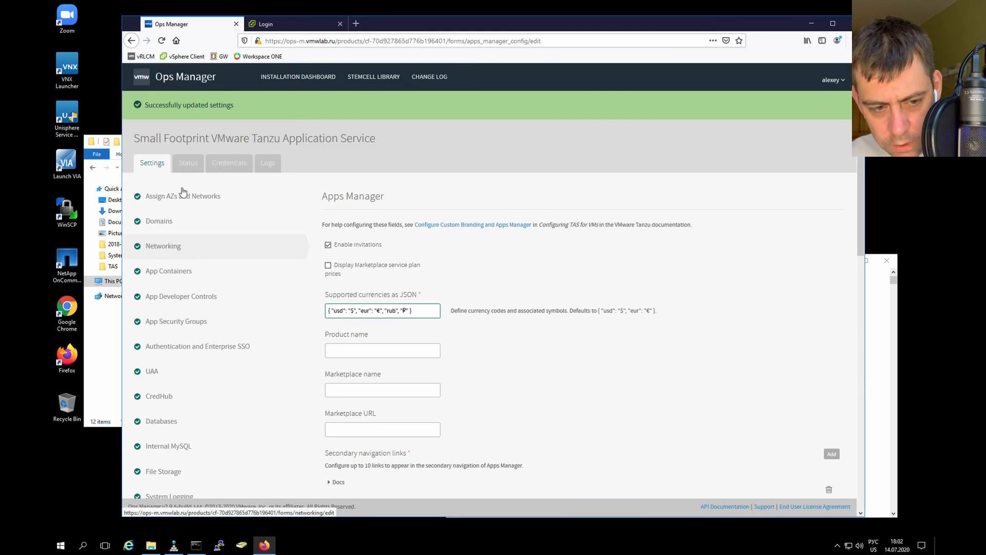
Check the remaining settings sections, return to the Installation Dashboard and open the missing stemcell link of Small Footprint VMware Tanzu Application Service.
scroll(216, 340, down, 1)
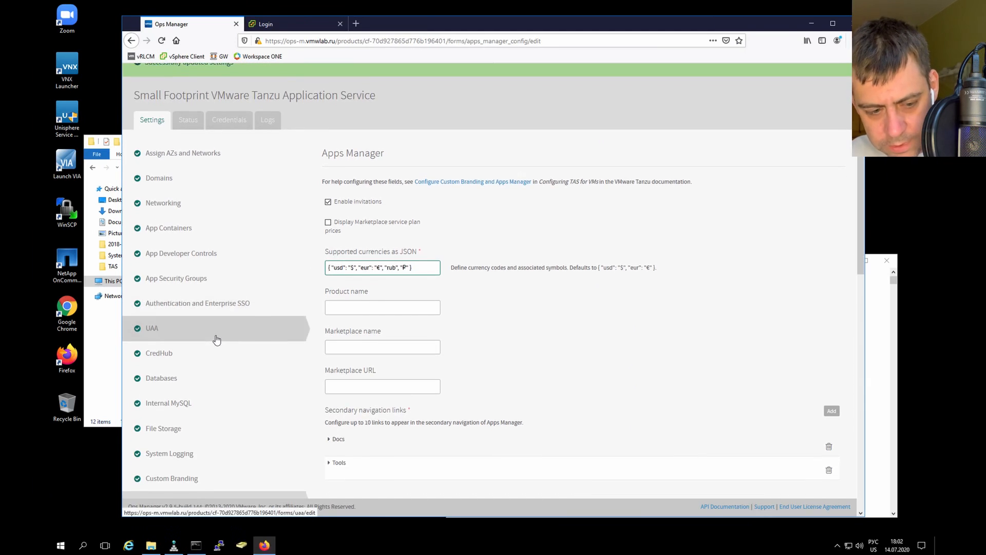
scroll(217, 340, down, 4)
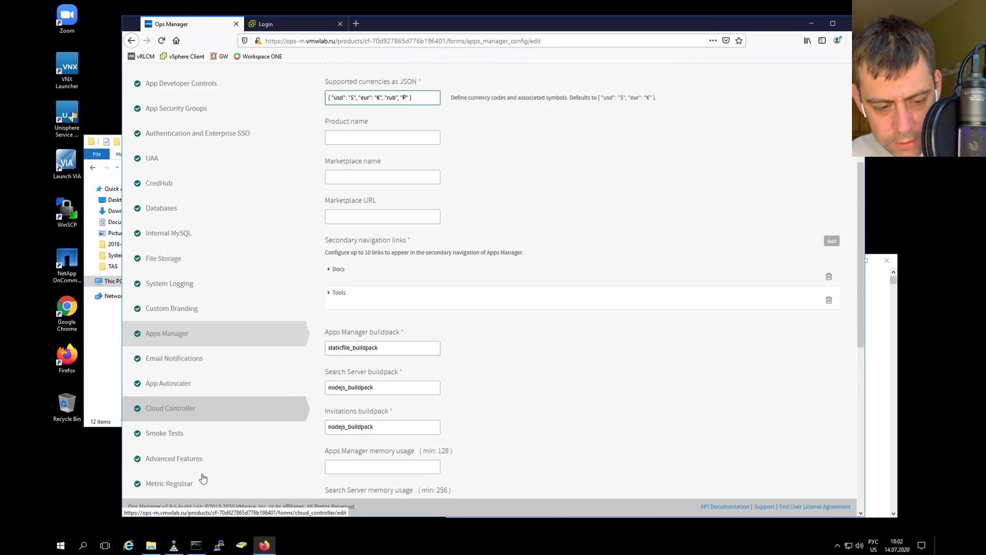
scroll(204, 453, down, 2)
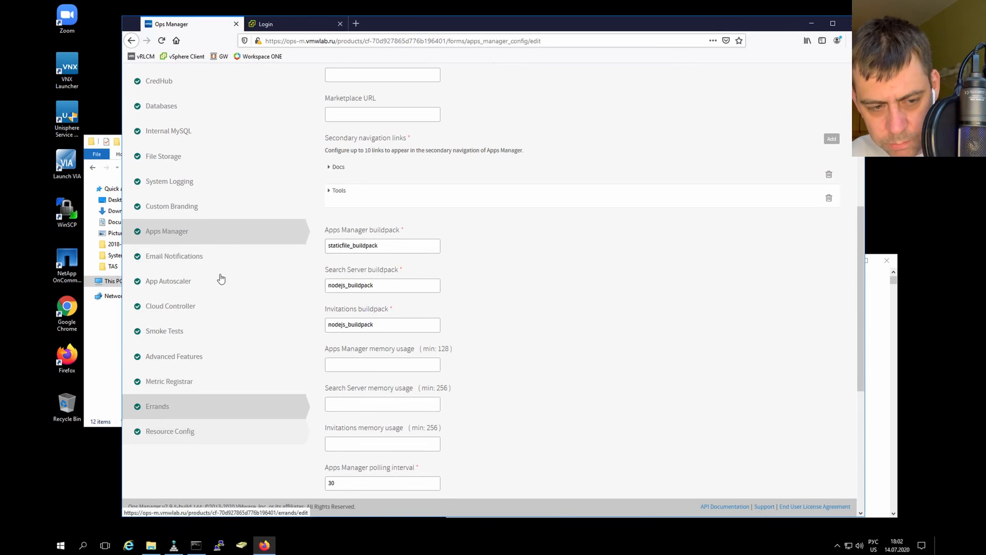
scroll(221, 279, up, 6)
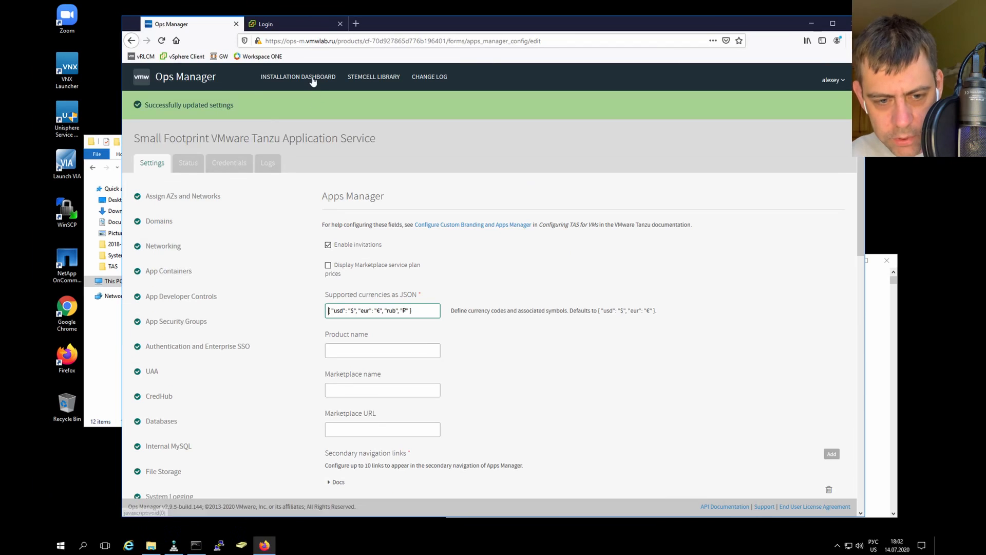
click(312, 79)
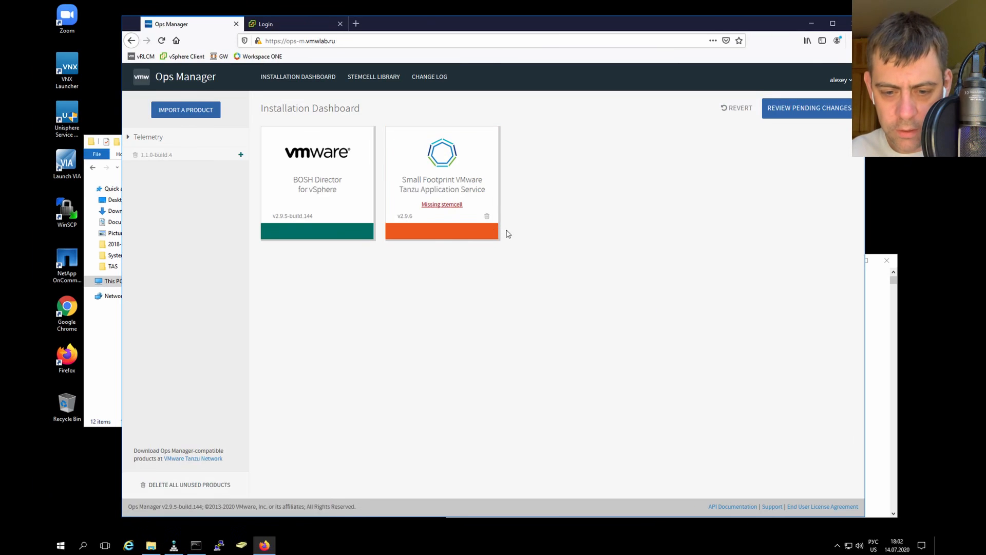
click(443, 205)
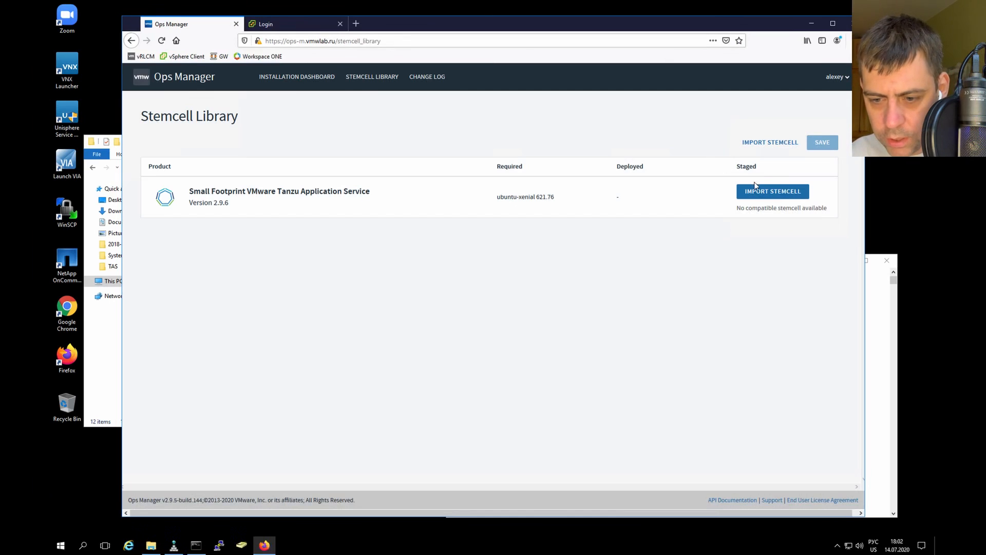
Import the stemcell file bosh-stemcell-621.76-vsphere-esxi-ubuntu-xenial-go_agent.tgz from the TAS downloads folder for Small Footprint VMware Tanzu Application Service.
click(757, 197)
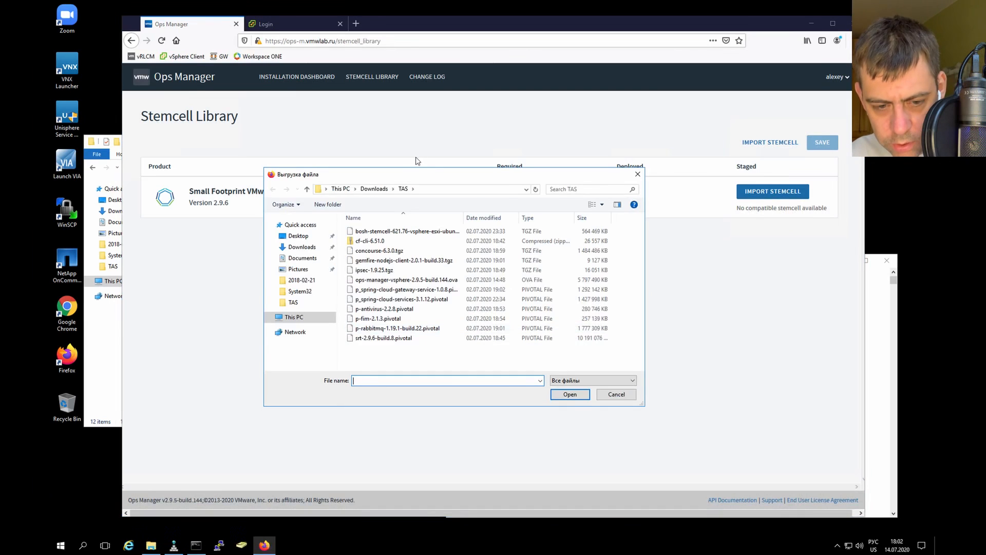
drag(469, 180, 502, 181)
drag(520, 184, 522, 185)
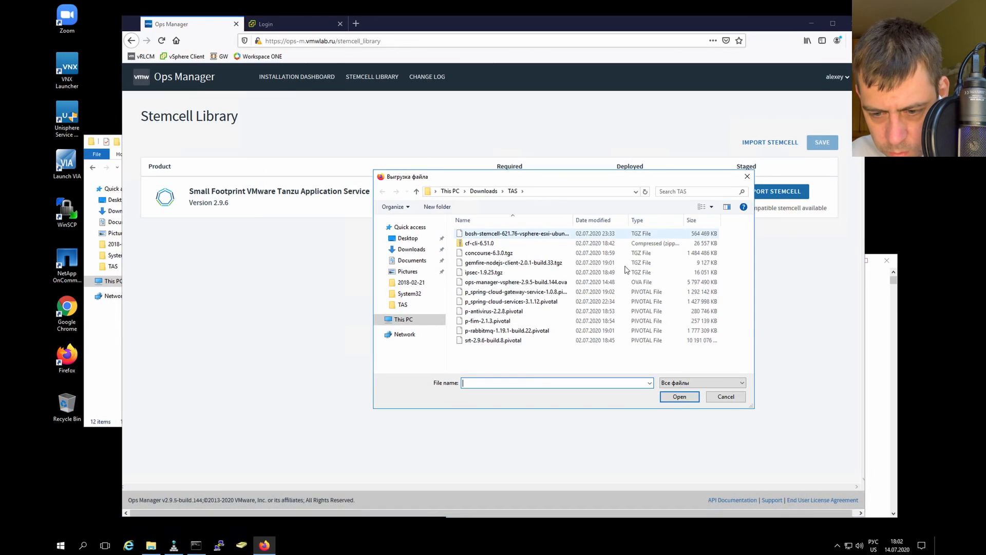
click(538, 235)
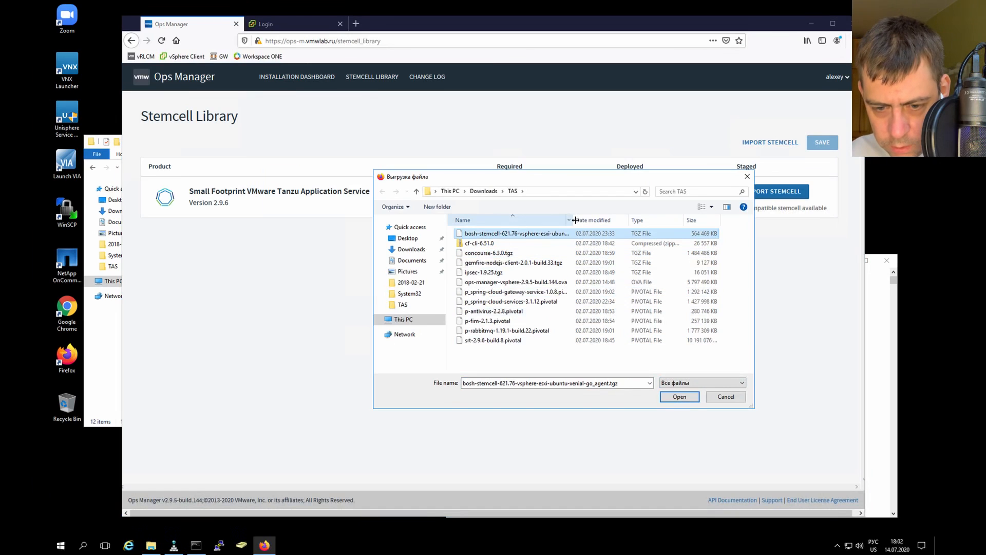
drag(587, 220, 634, 221)
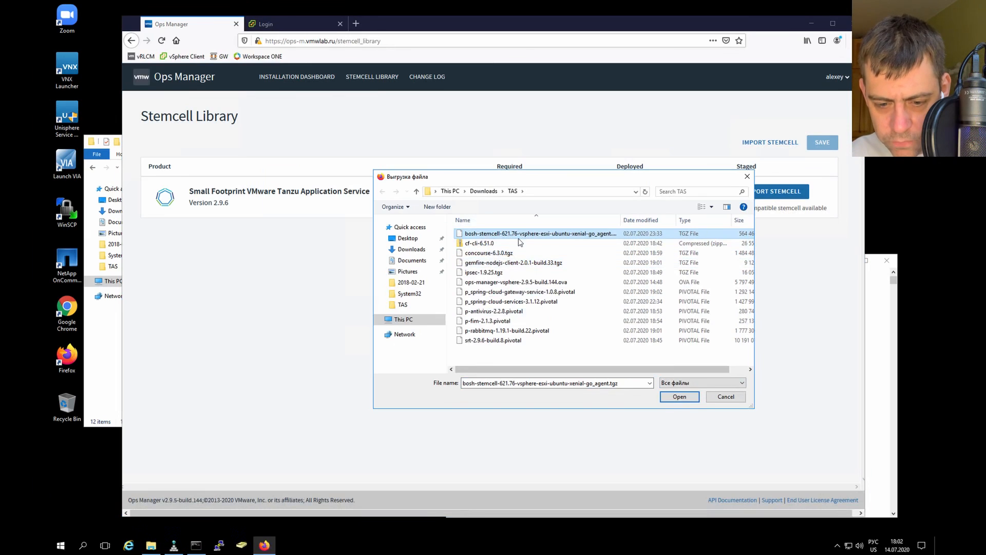
click(679, 398)
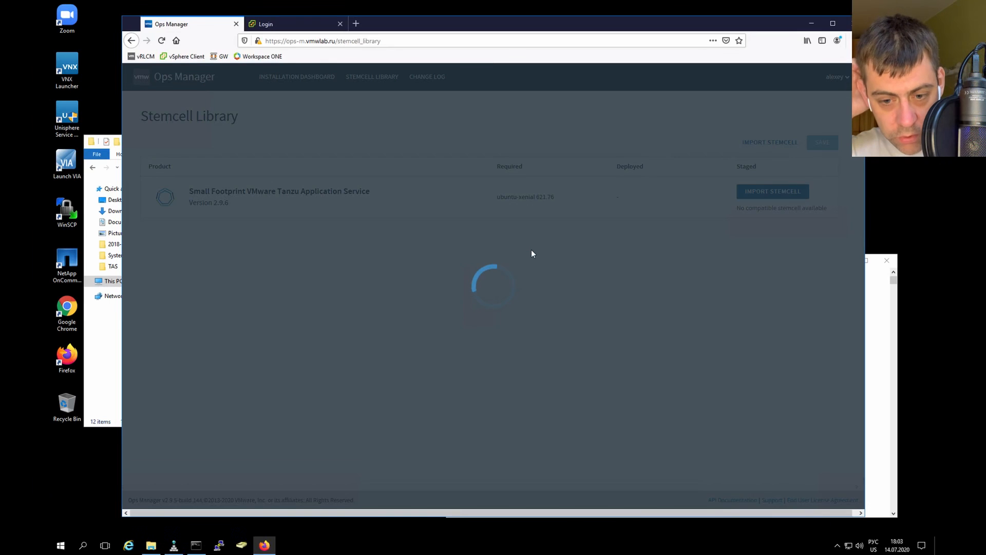
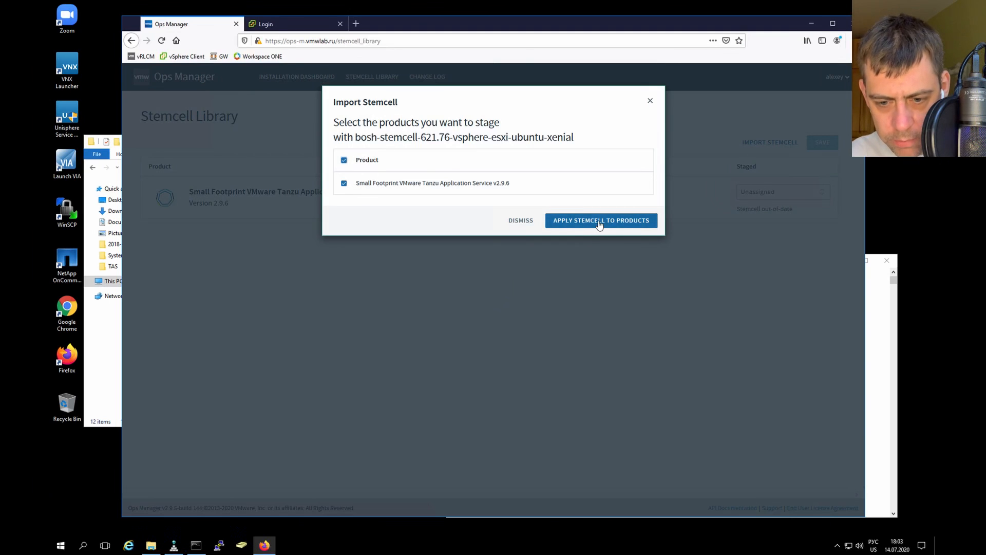
Apply the imported ubuntu-xenial stemcell to Small Footprint VMware Tanzu Application Service and open bosh.io/stemcells in a new browser tab.
click(599, 221)
click(357, 24)
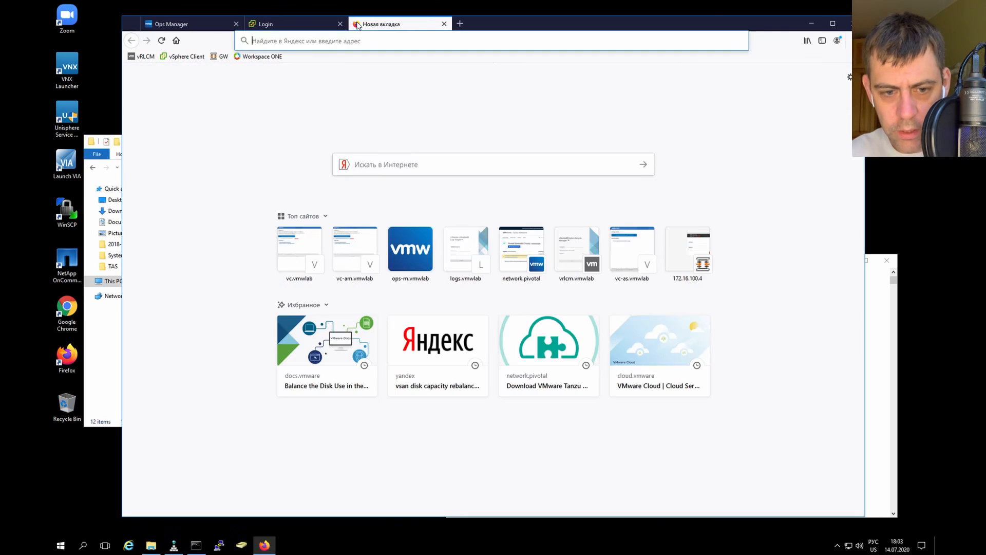
text(bo)
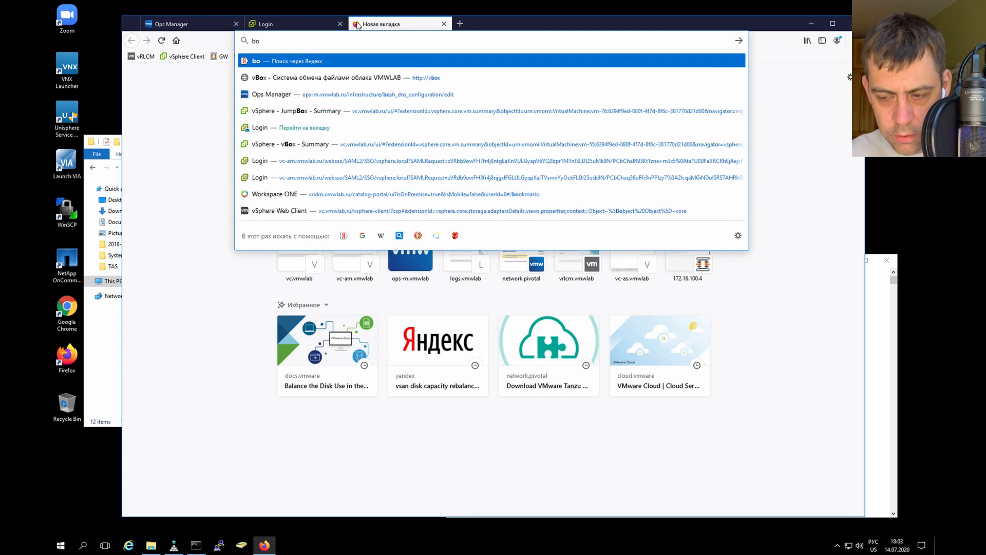
text(sh.)
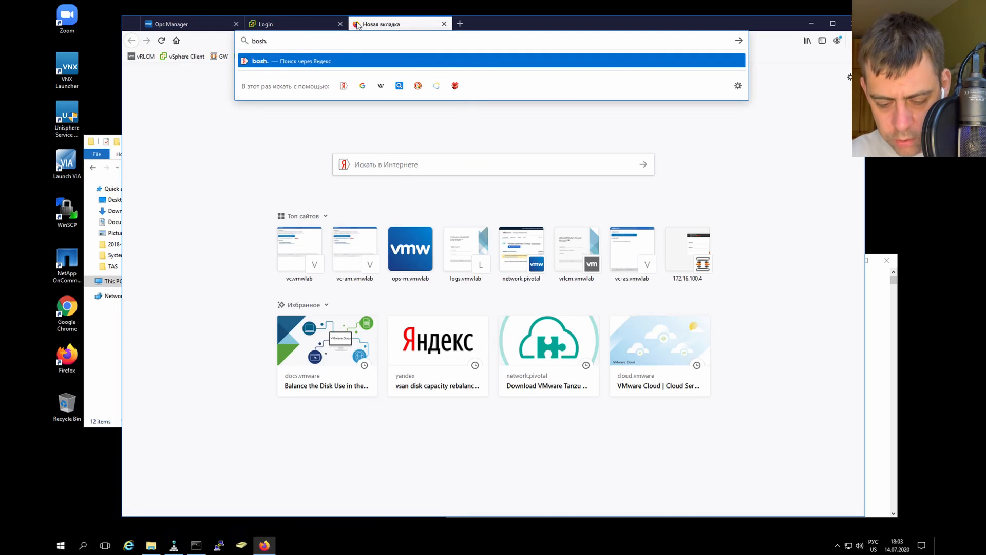
text(i)
key(BackSpace)
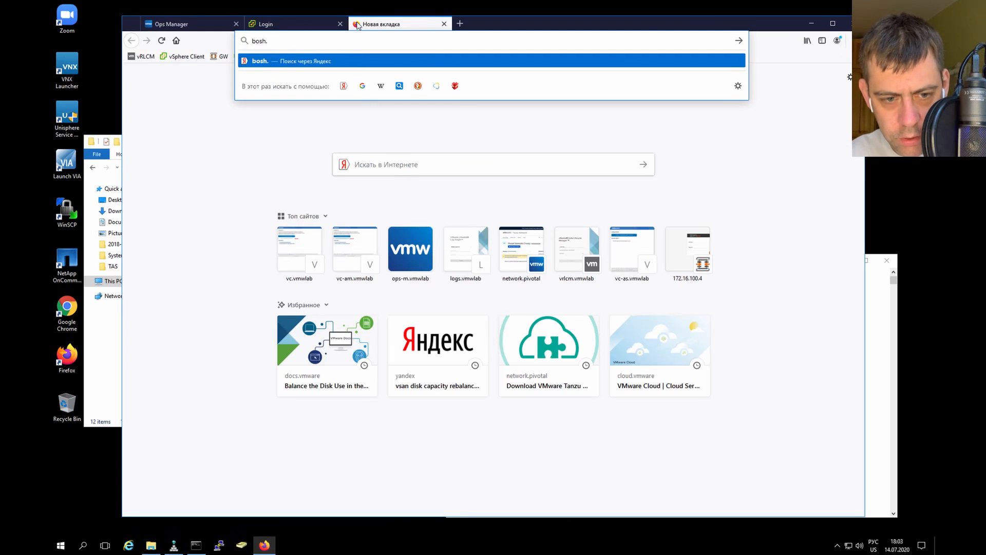
text(o/st)
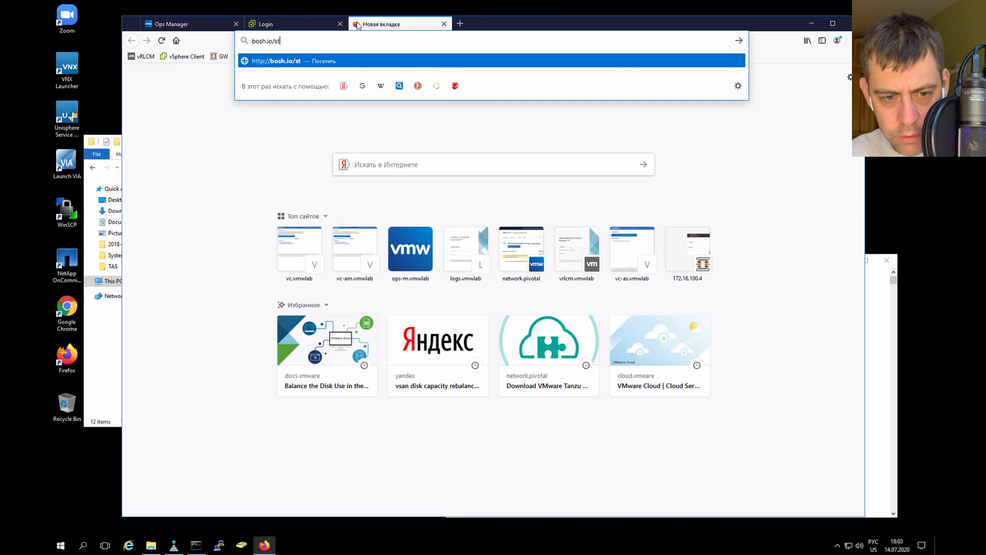
text(emcells)
key(Return)
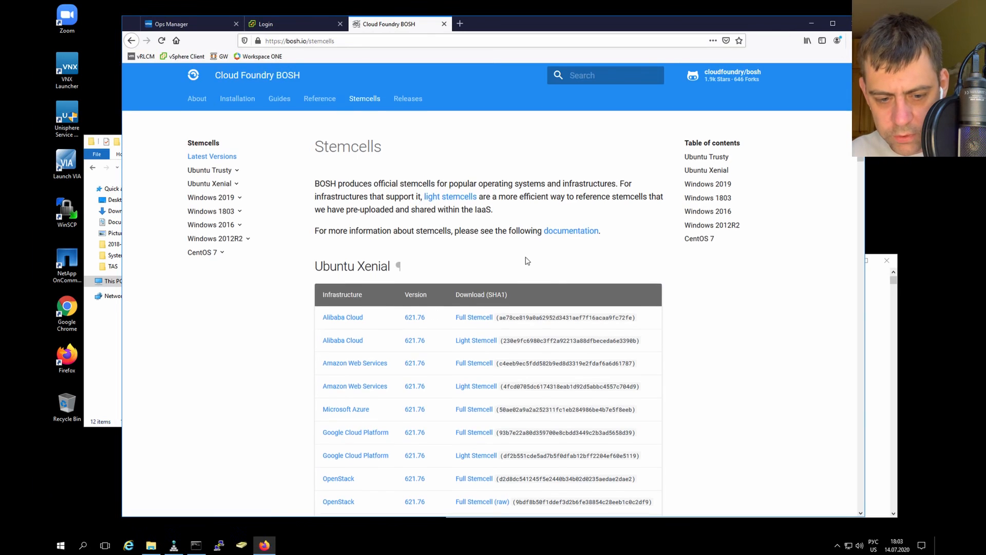
Look through the Ubuntu Xenial stemcell downloads, and return to Ops Manager to check the stemcell staged for Small Footprint VMware Tanzu Application Service.
scroll(527, 261, down, 1)
scroll(355, 434, down, 3)
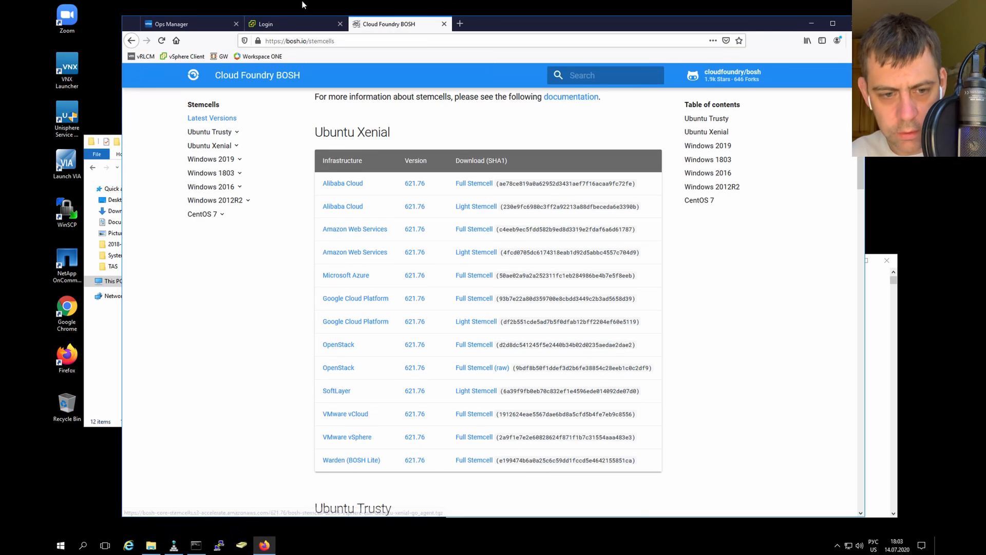
click(294, 21)
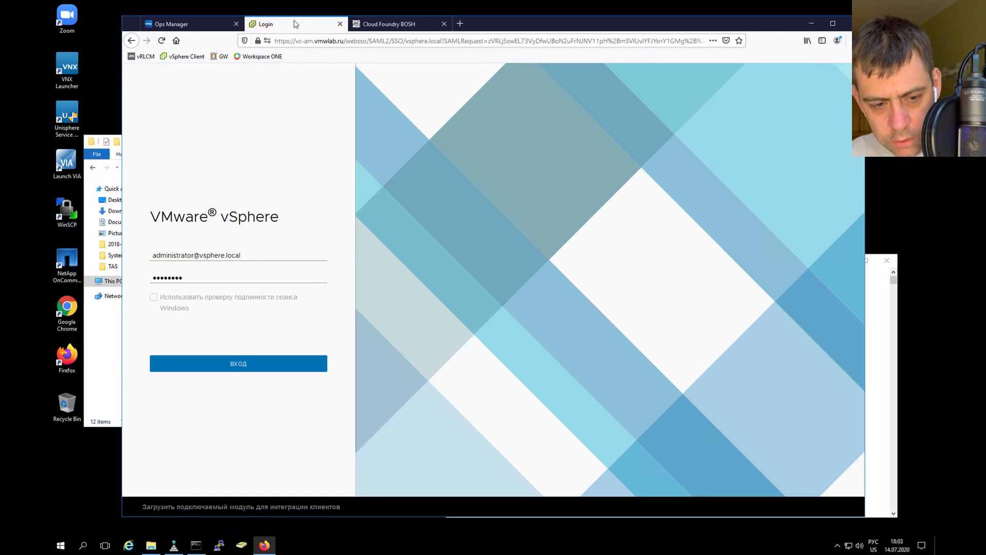
click(200, 26)
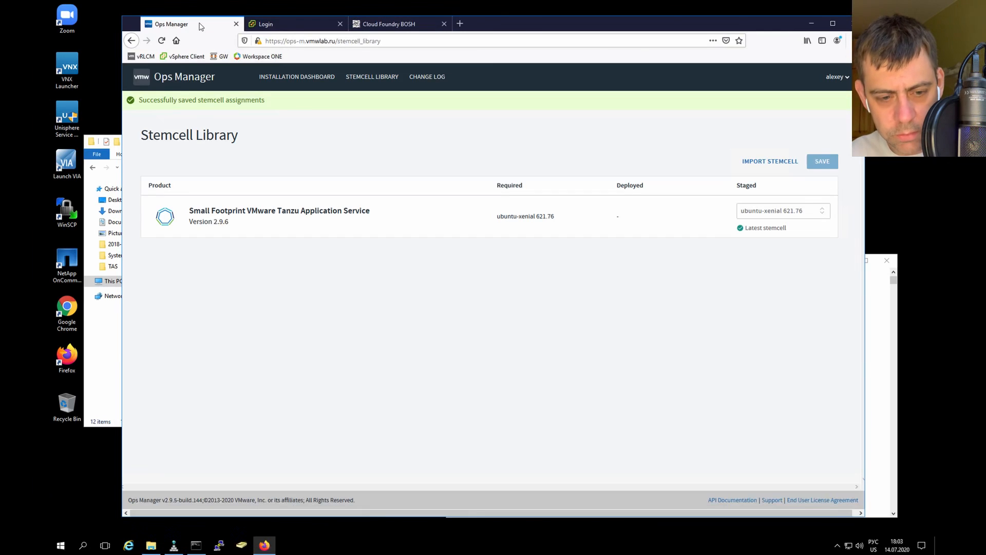
click(754, 216)
click(758, 225)
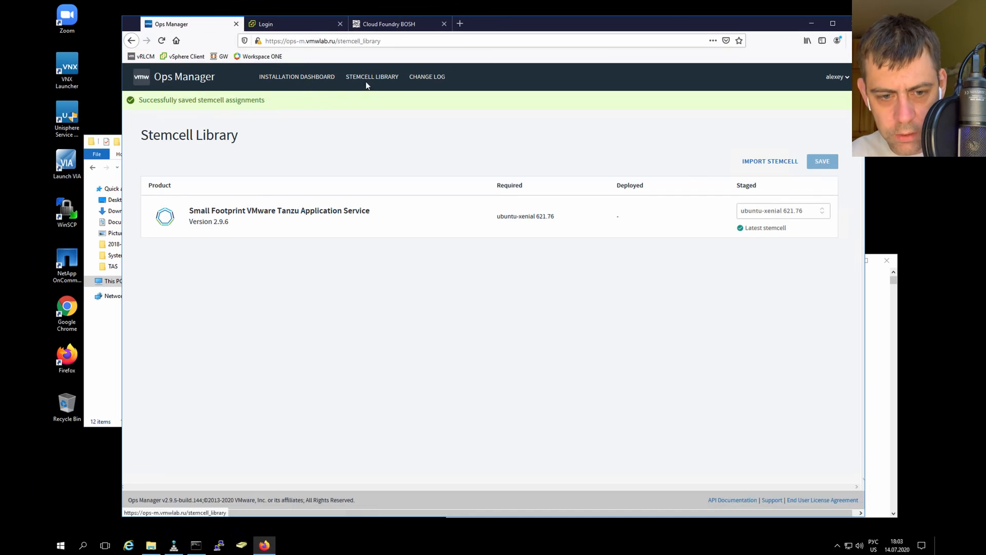
Review the pending changes from the Installation Dashboard, try to apply them for all products and read the resulting notice.
click(297, 76)
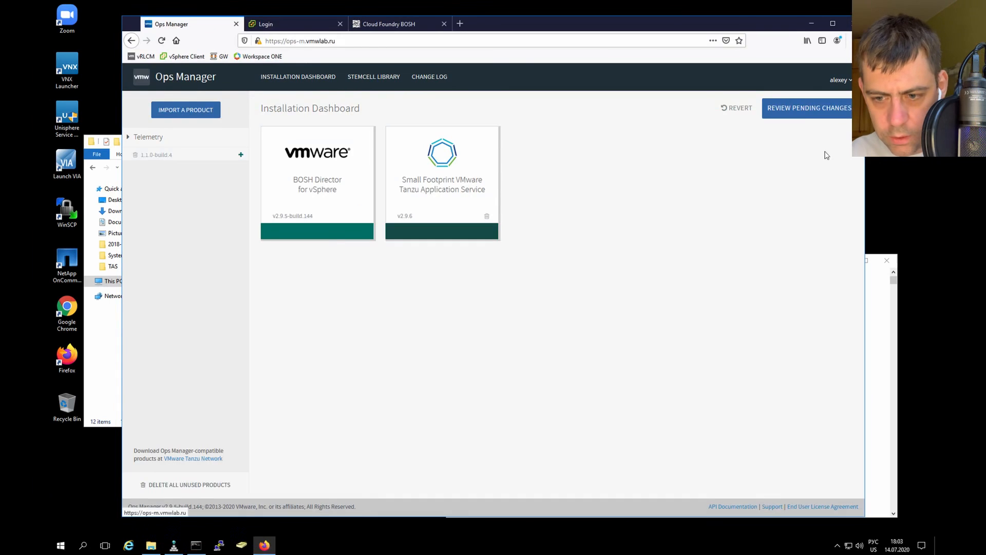
click(796, 114)
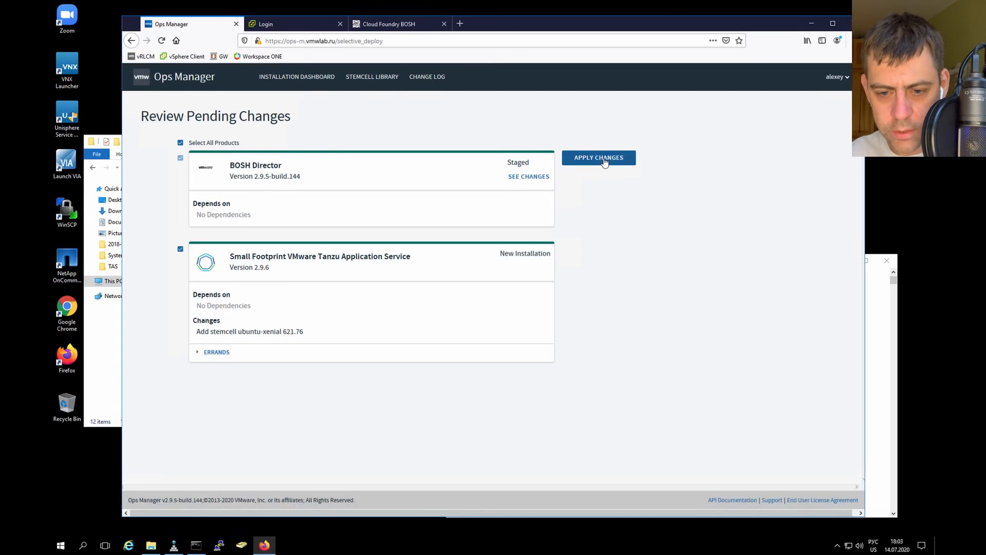
click(604, 163)
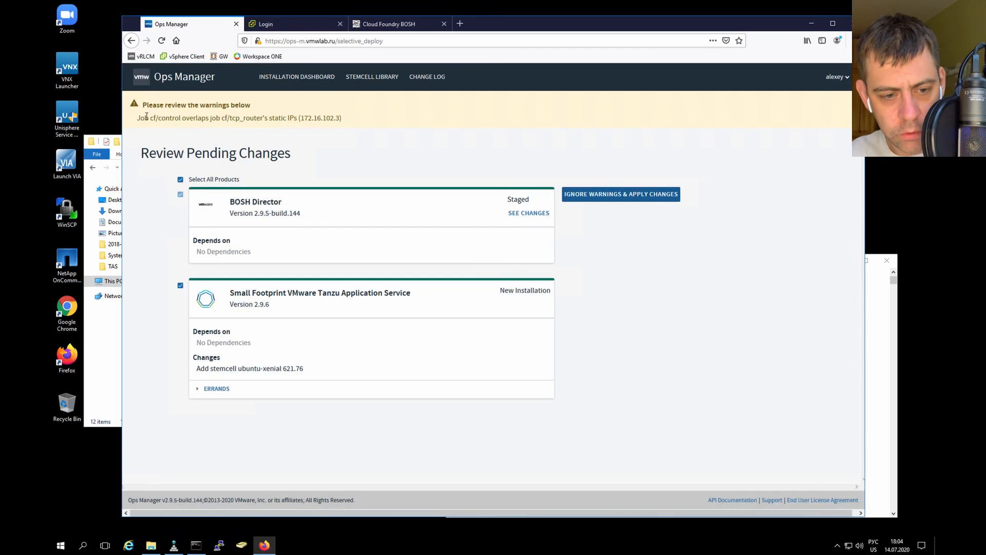
drag(140, 102, 362, 123)
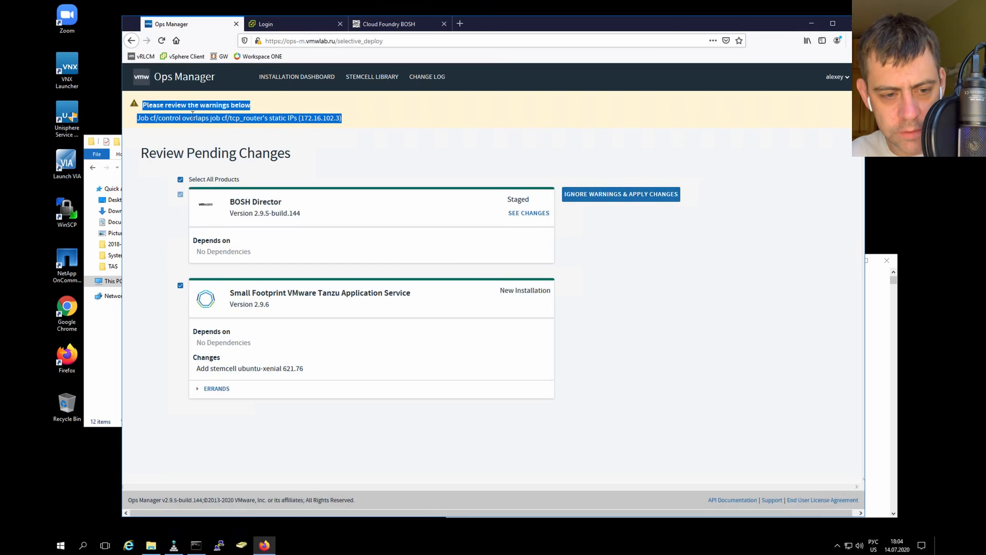
click(139, 120)
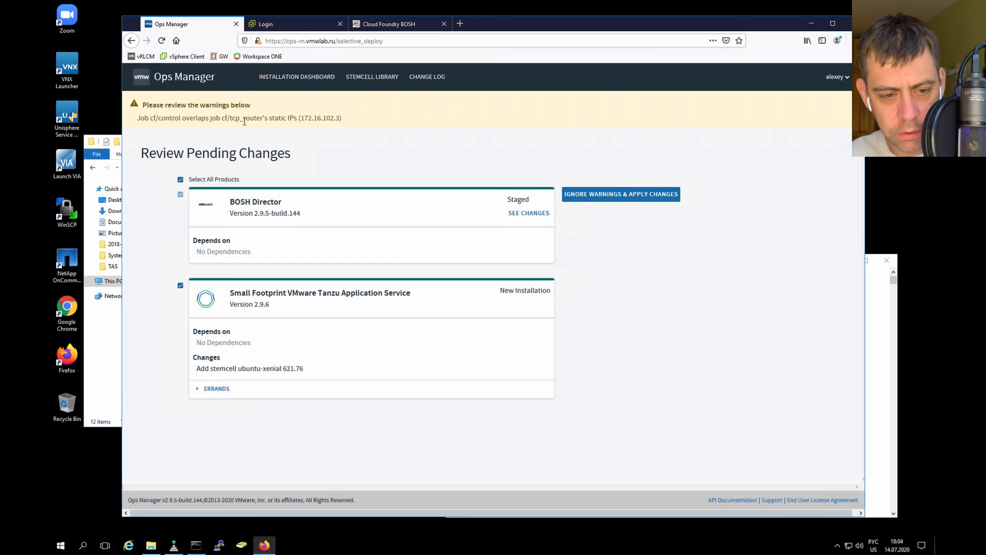
Set the TCP router IPs to 172.16.102.4 in the Networking settings of Small Footprint VMware Tanzu Application Service and save.
click(316, 78)
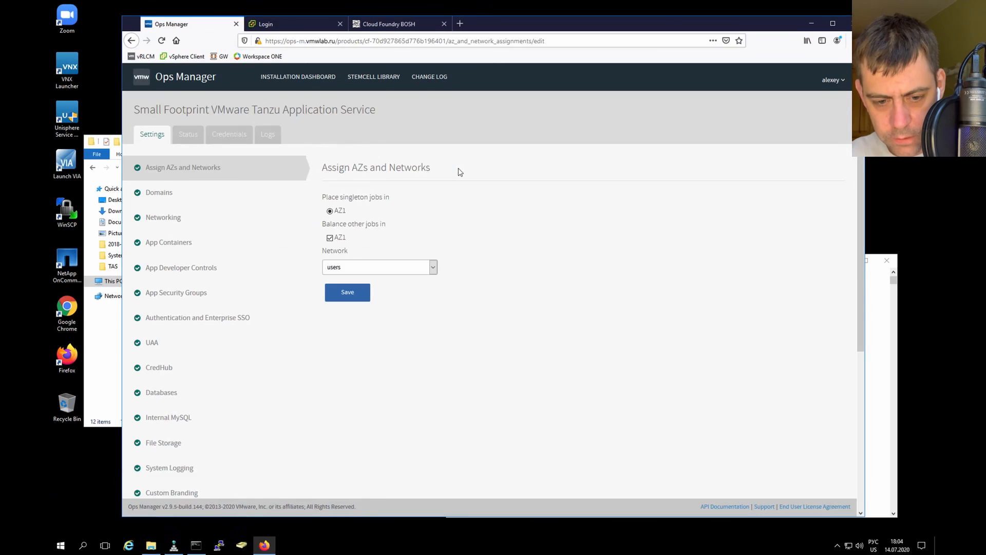
click(164, 217)
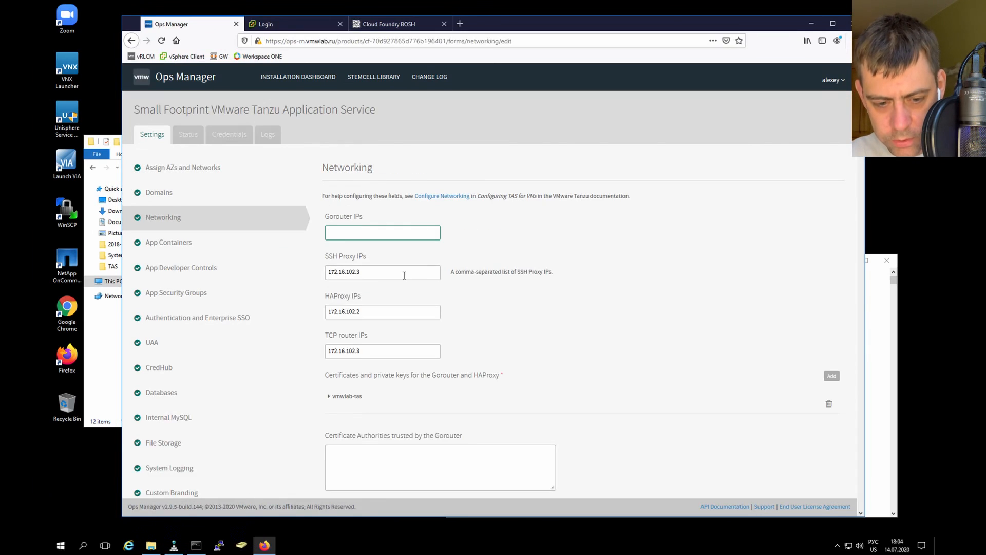
click(375, 350)
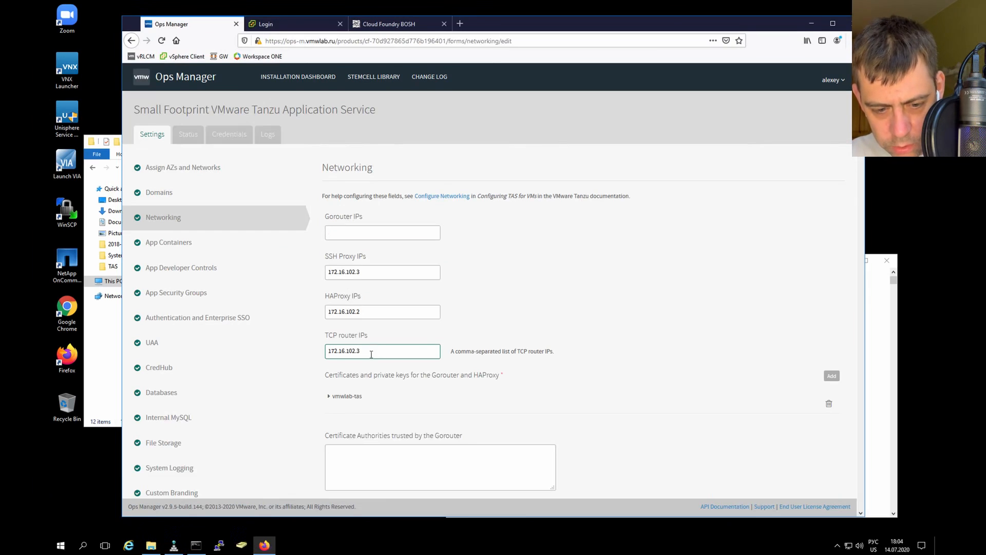
key(BackSpace)
text(4)
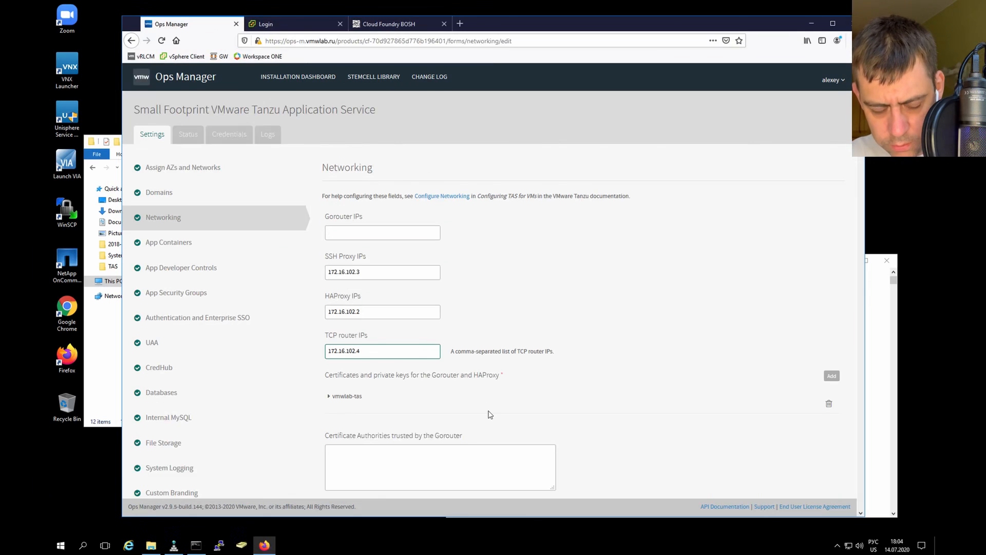
scroll(399, 371, down, 1)
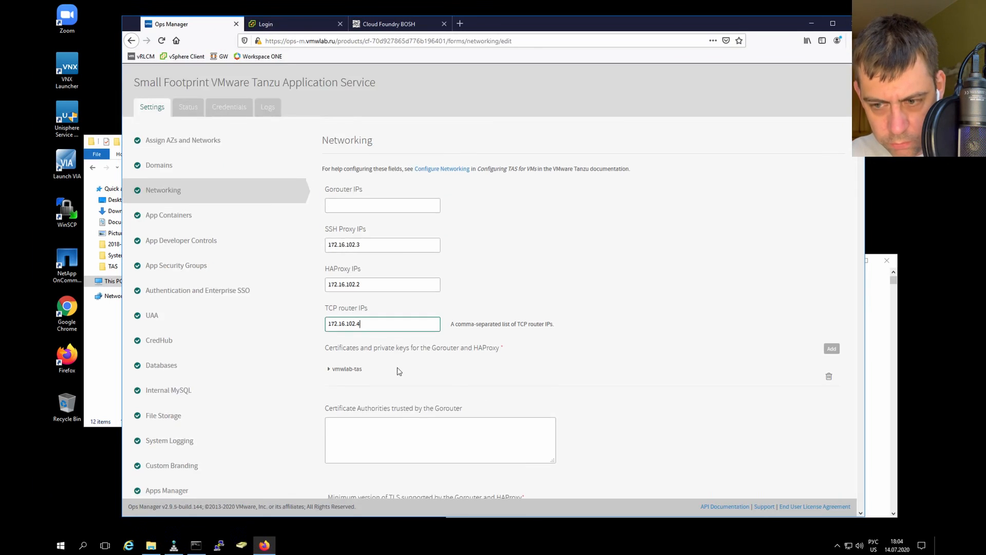
scroll(399, 371, down, 15)
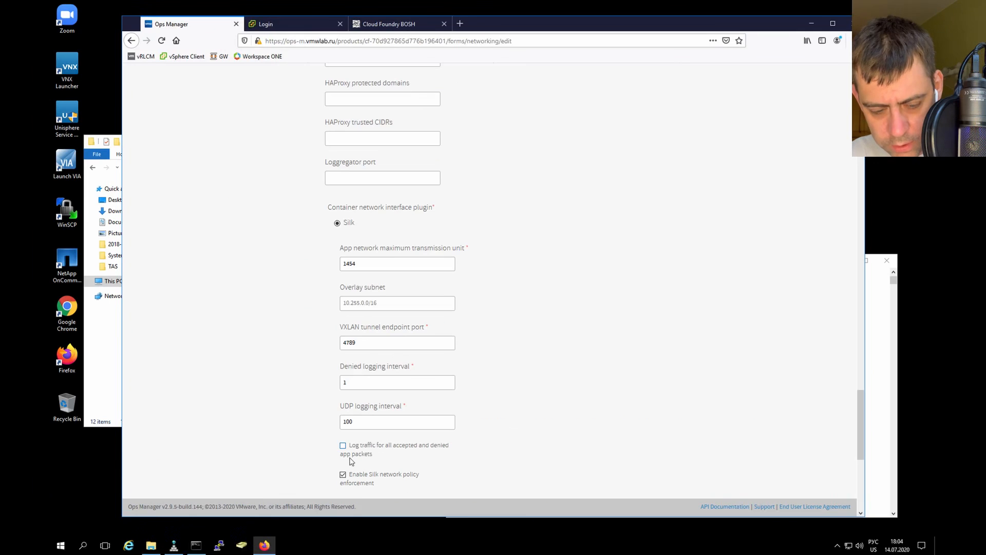
scroll(351, 461, down, 10)
click(350, 449)
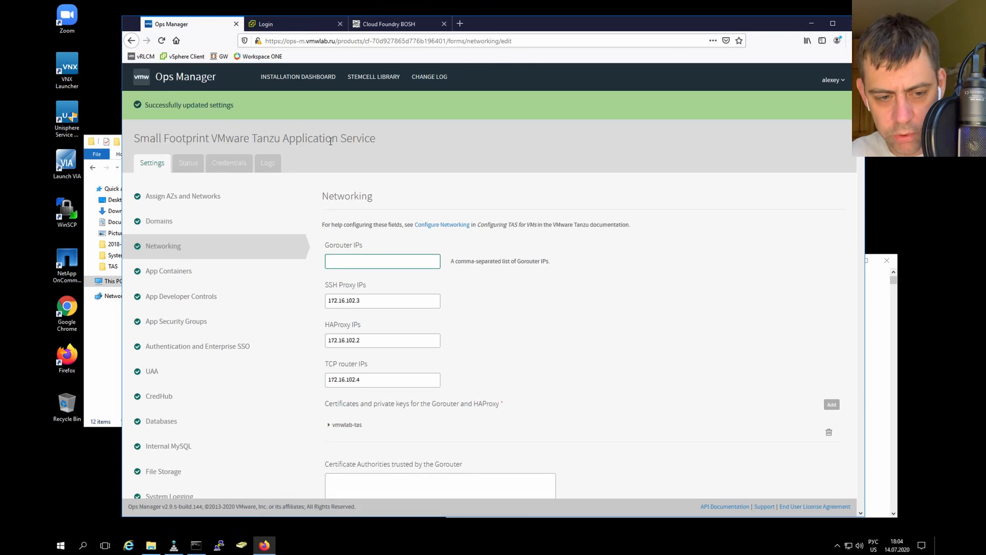
Return to the Installation Dashboard, review the pending changes and apply them for BOSH Director and Small Footprint VMware Tanzu Application Service.
click(305, 78)
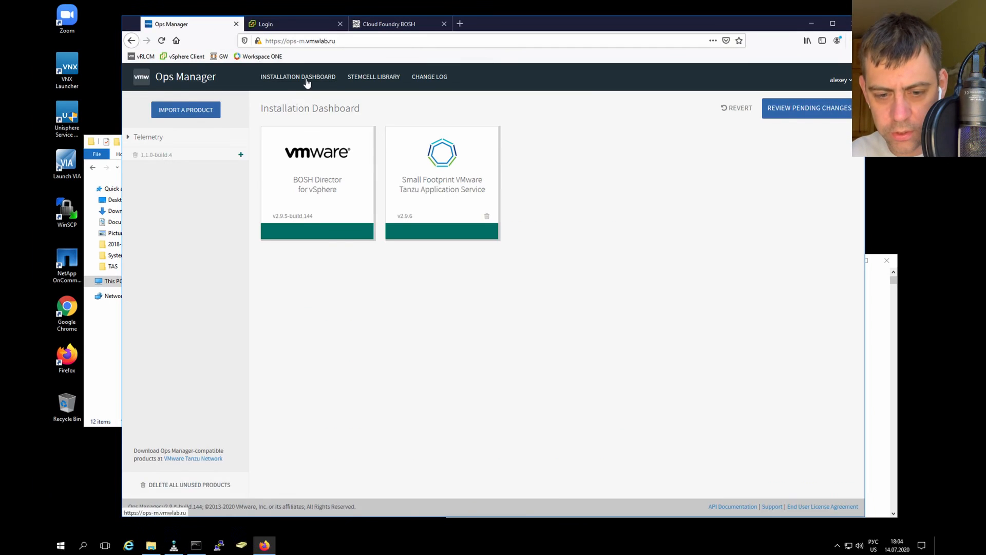
click(792, 112)
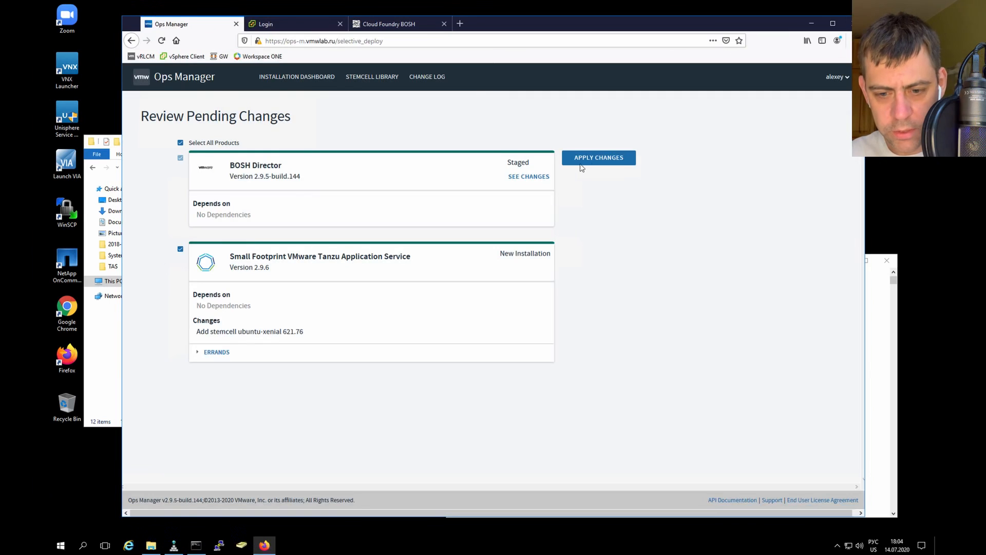
click(588, 162)
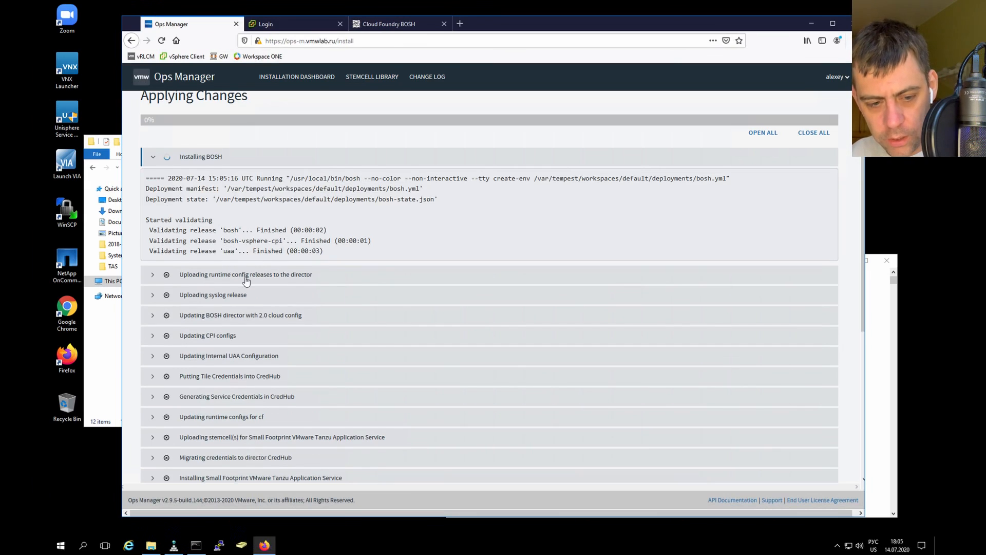
Follow the installation log and the list of deployment stages until the changes are applied, and return to the Installation Dashboard.
scroll(246, 281, down, 1)
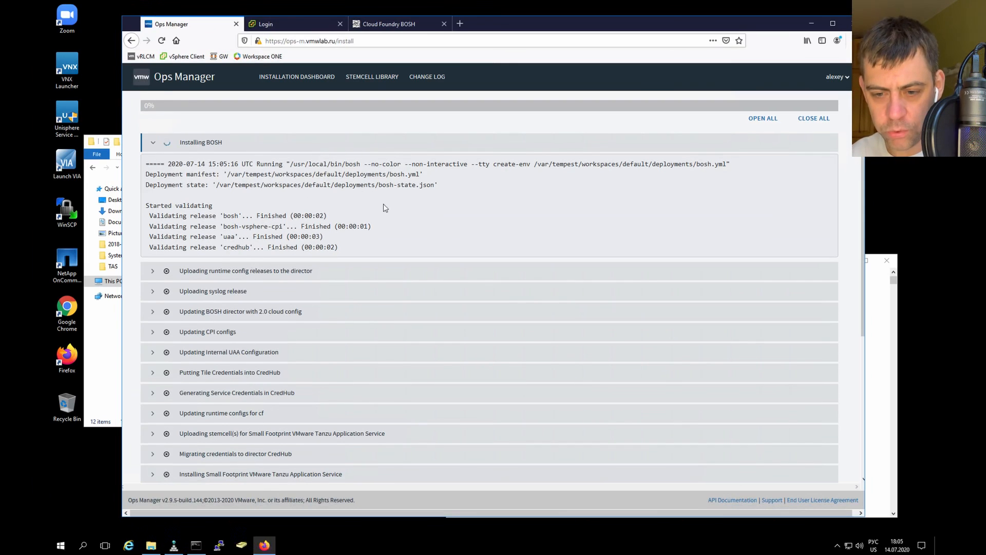
scroll(460, 242, up, 1)
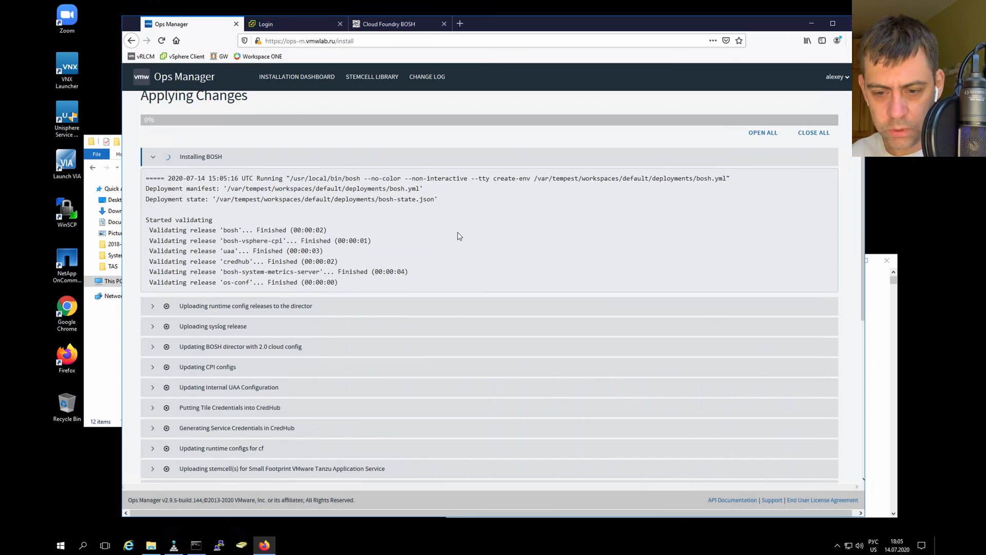
scroll(460, 236, up, 1)
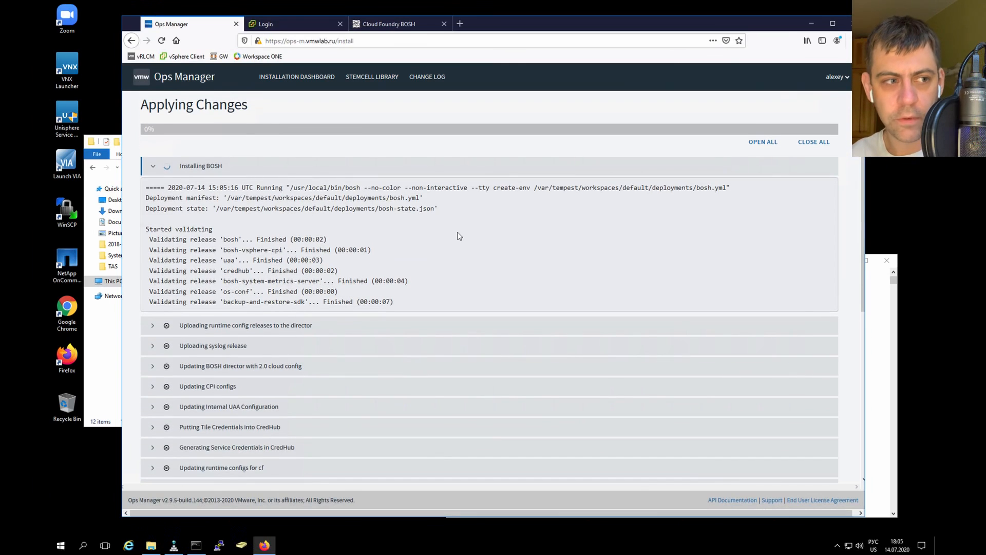
scroll(430, 154, down, 1)
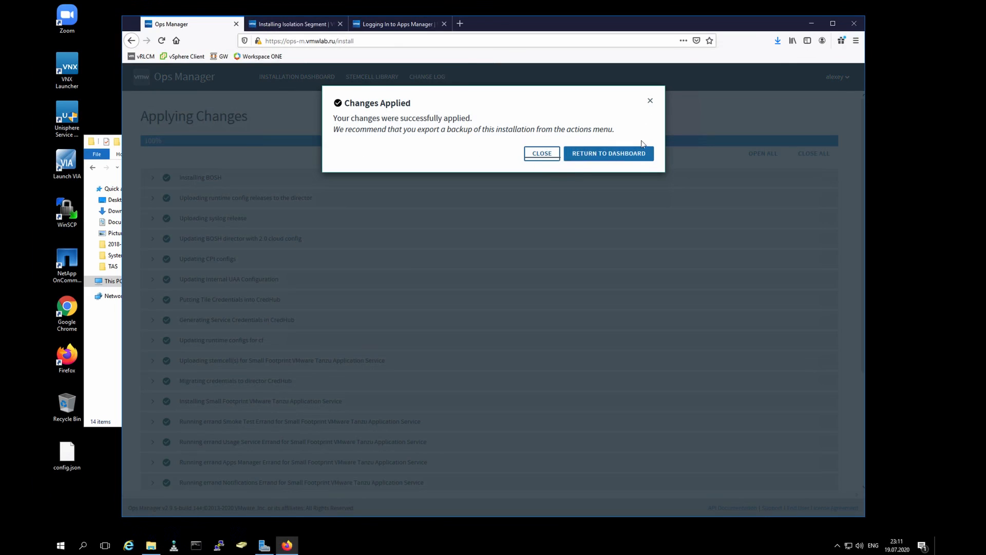
click(605, 161)
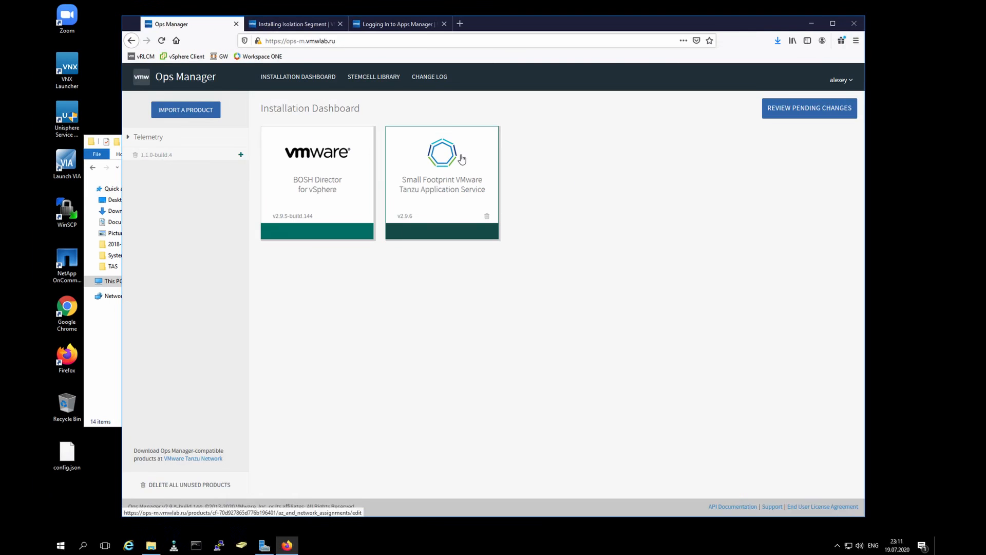
Read the Logging In to Apps Manager documentation for the apps.SYSTEM-DOMAIN address and admin credentials, and return to Ops Manager.
click(398, 25)
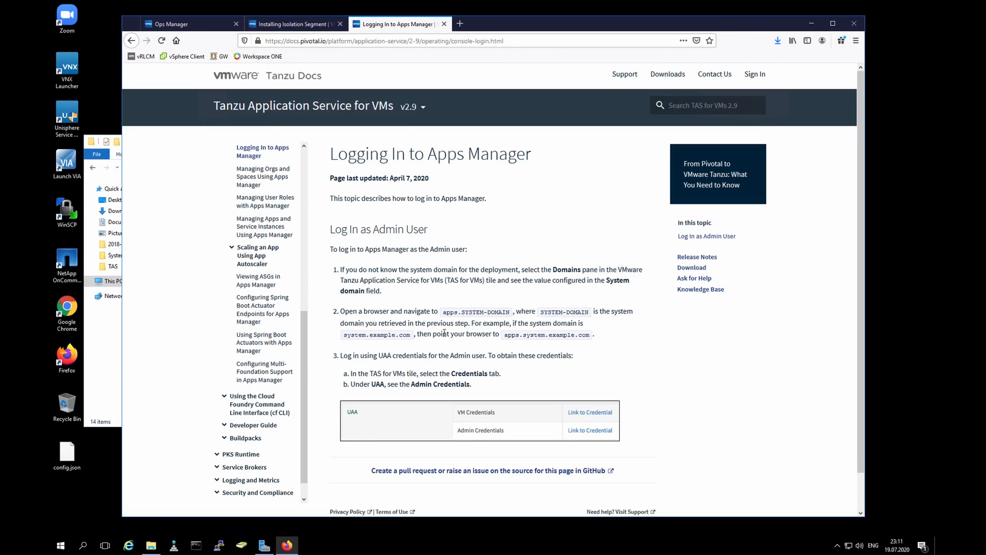
drag(331, 154, 543, 165)
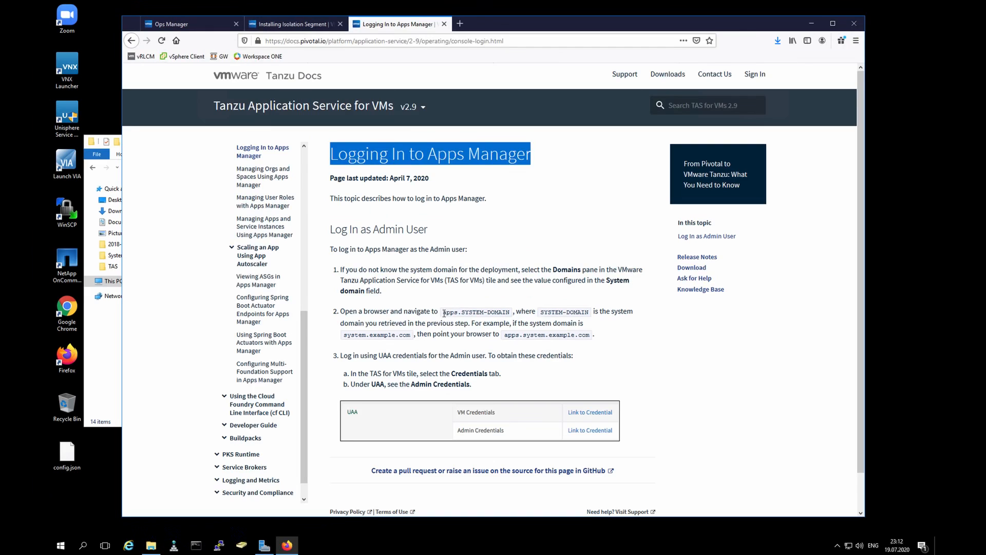
drag(444, 312, 512, 315)
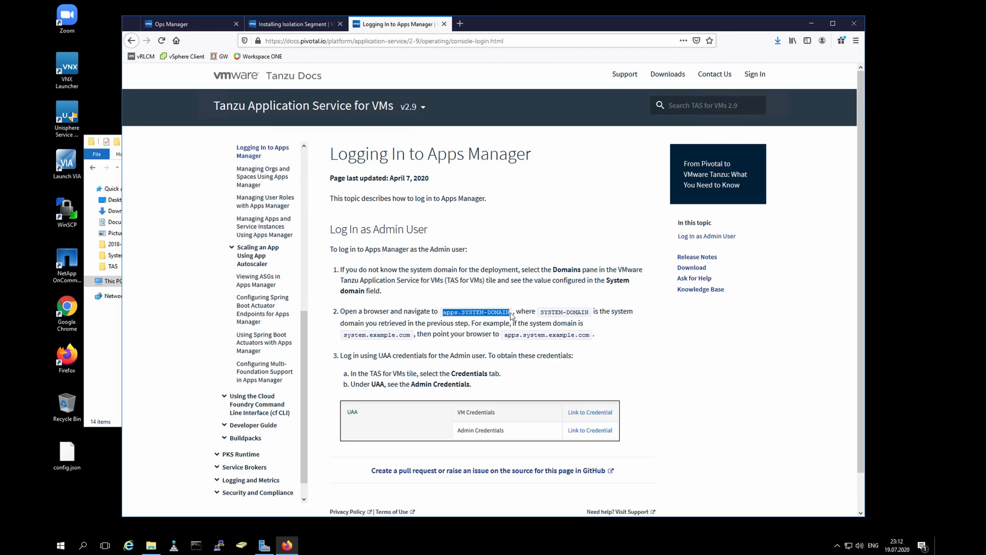
click(464, 316)
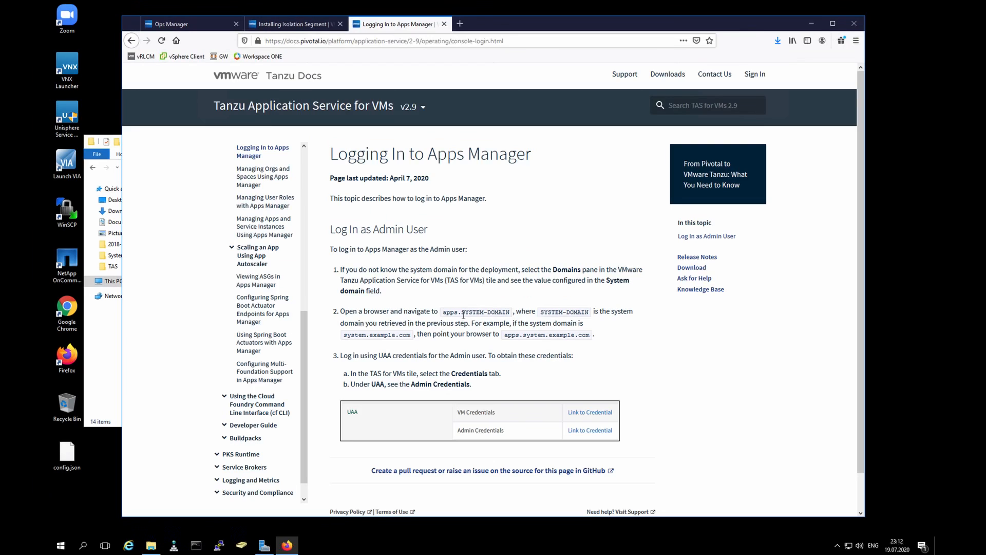
click(184, 25)
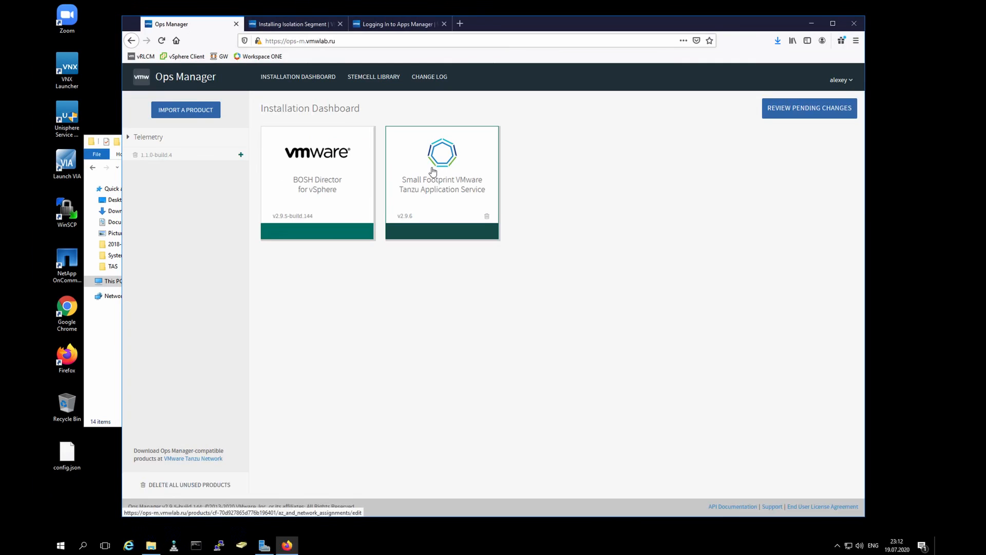
Open Small Footprint VMware Tanzu Application Service and check its credentials list and the status of its jobs.
click(434, 171)
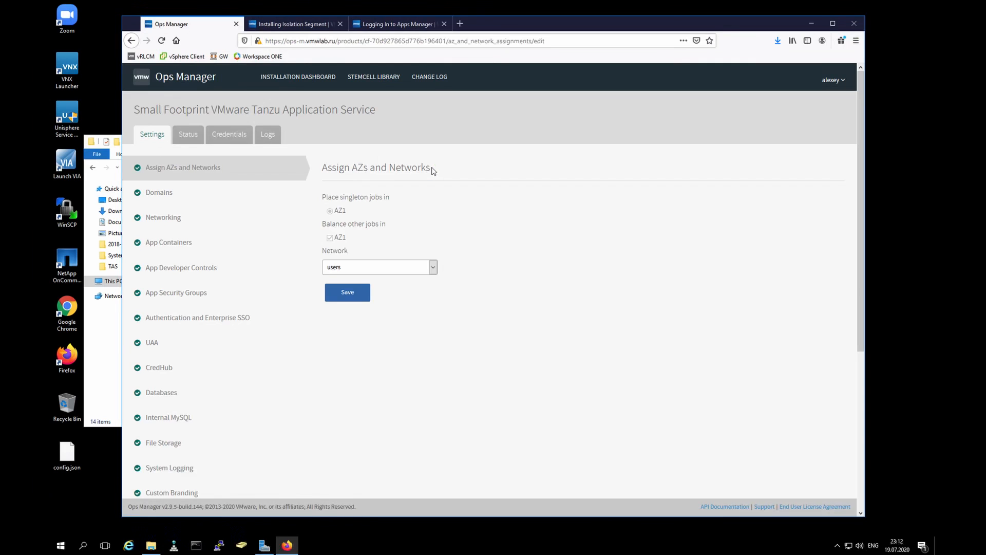
click(229, 135)
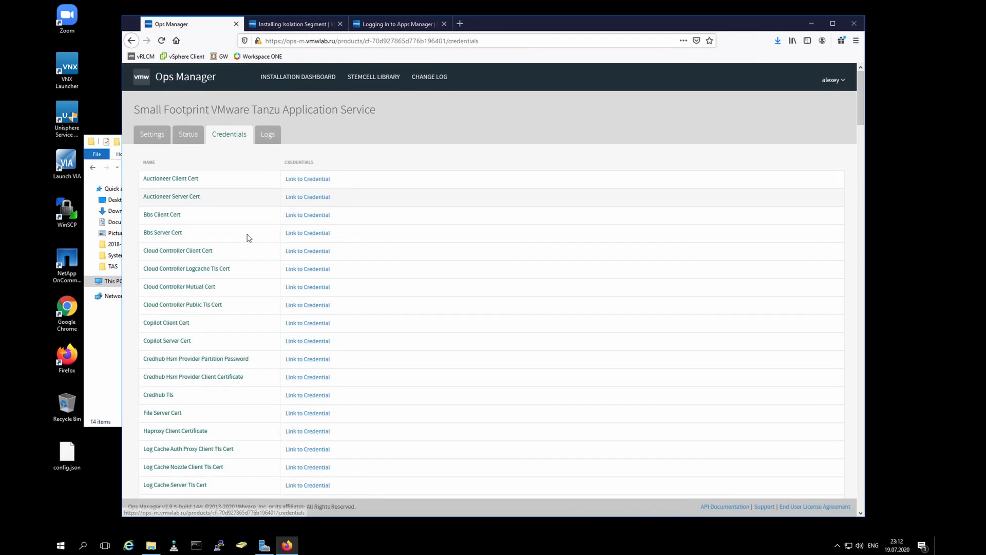
scroll(249, 236, down, 1)
scroll(249, 235, down, 10)
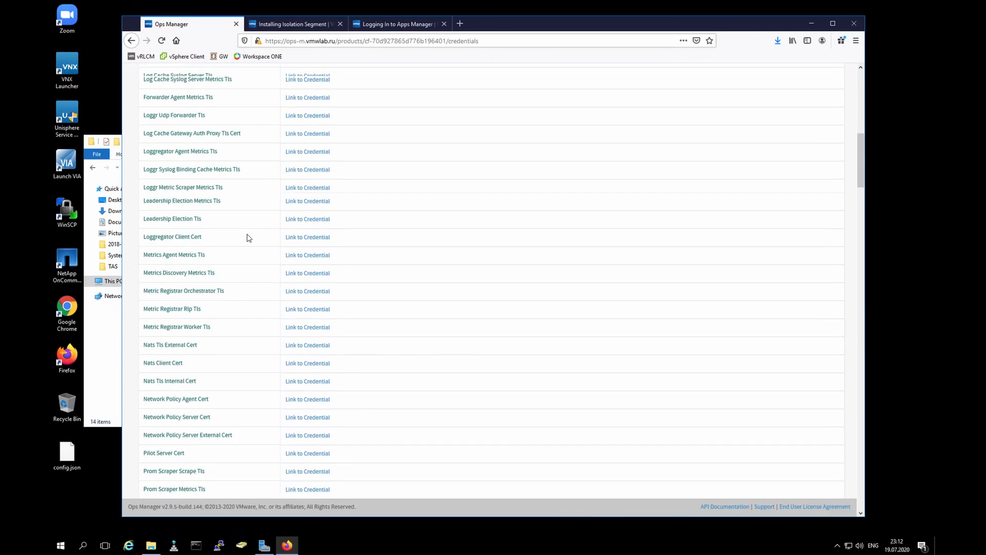
scroll(221, 162, up, 10)
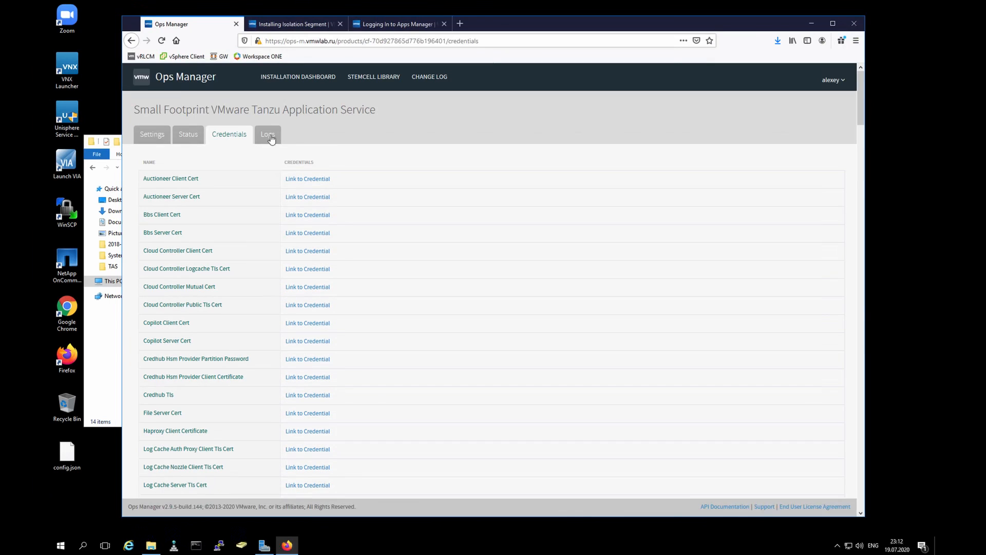
click(189, 135)
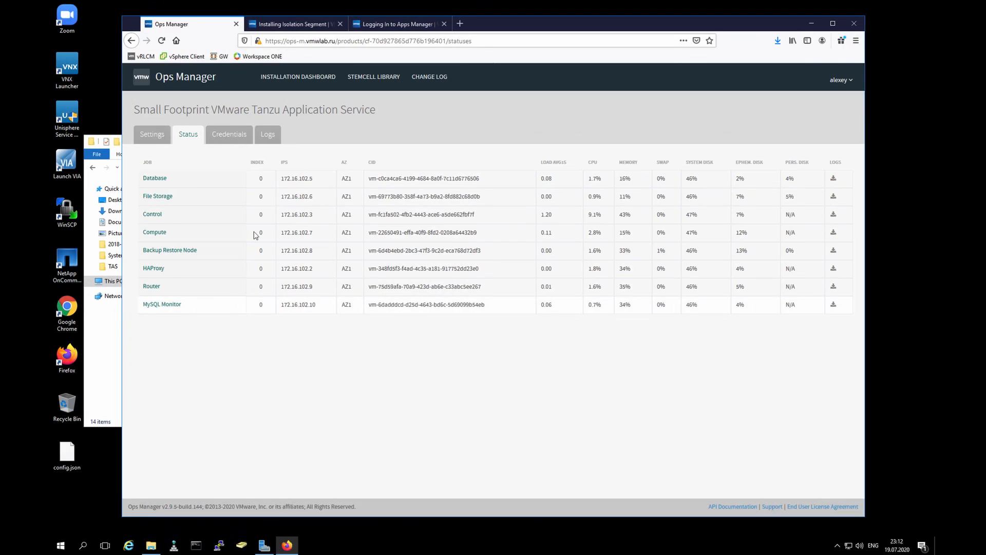
Find the UAA Admin Credentials in the credentials list, open their credential link, and go back to the list.
click(238, 140)
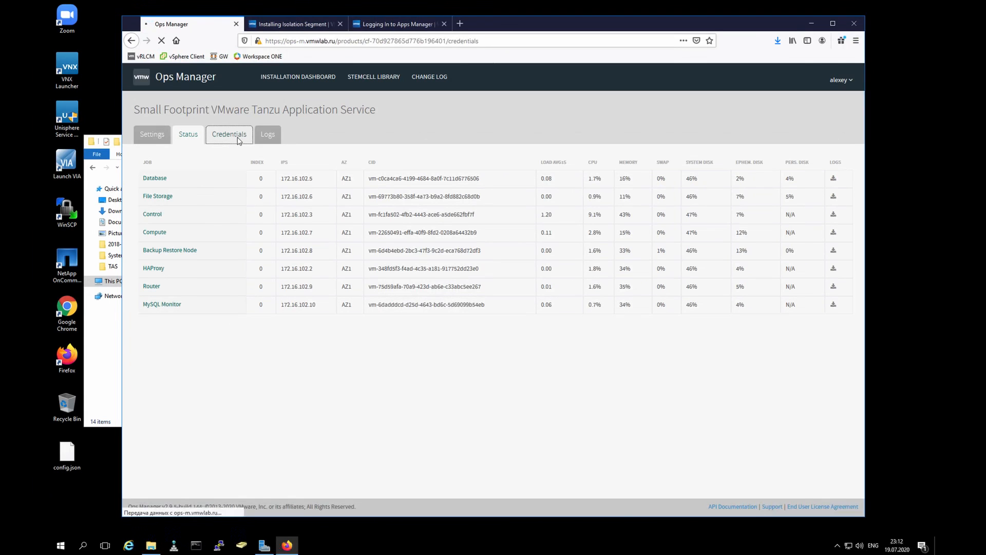
scroll(277, 340, down, 20)
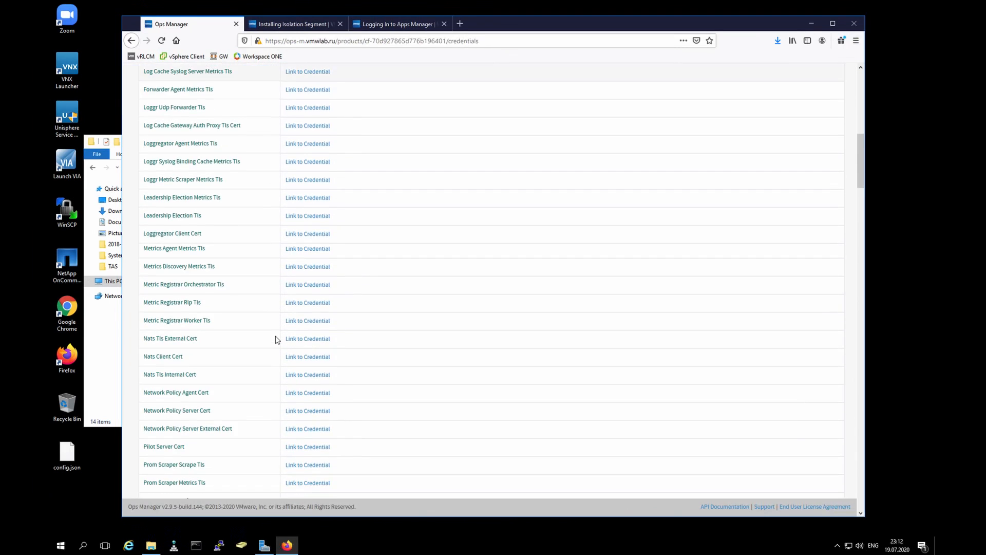
scroll(278, 340, down, 12)
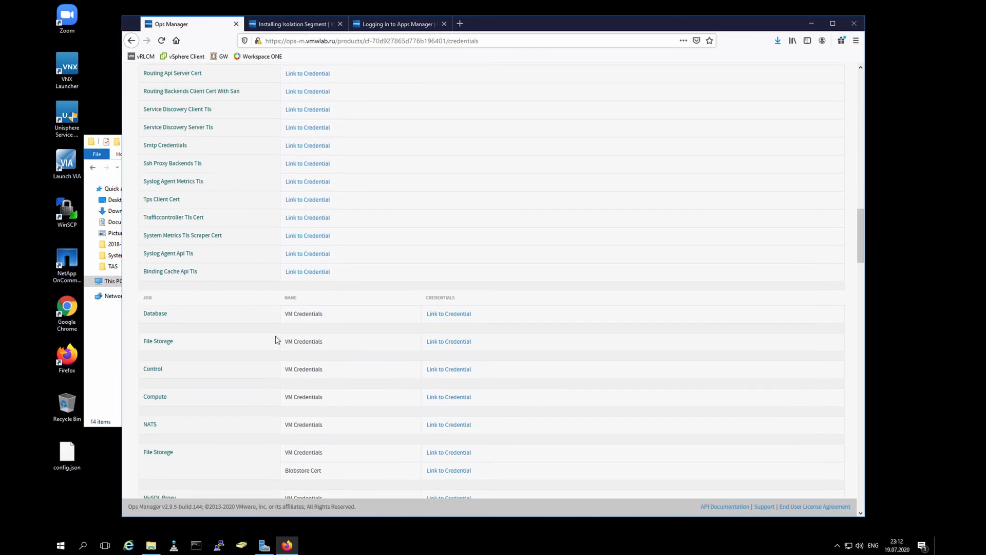
scroll(277, 340, down, 2)
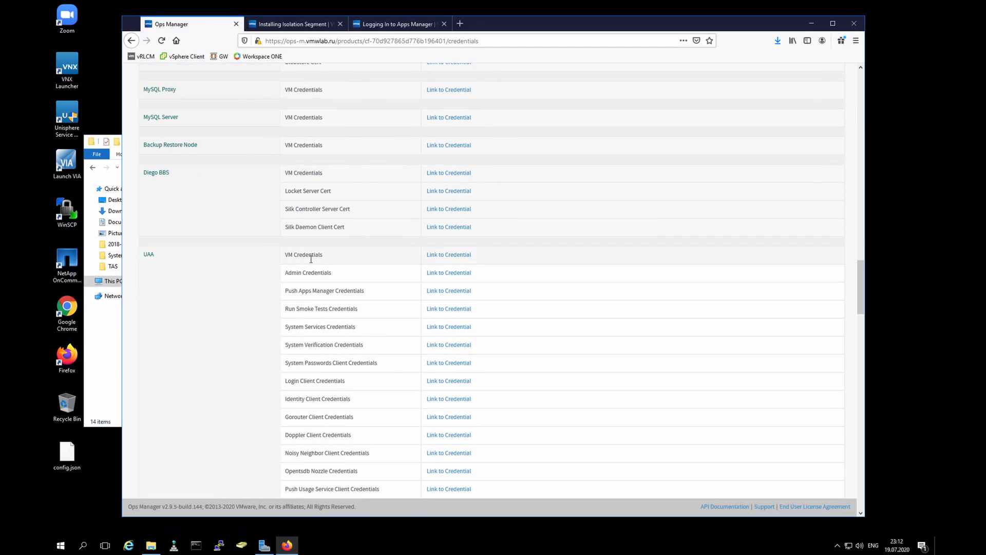
drag(287, 277, 484, 276)
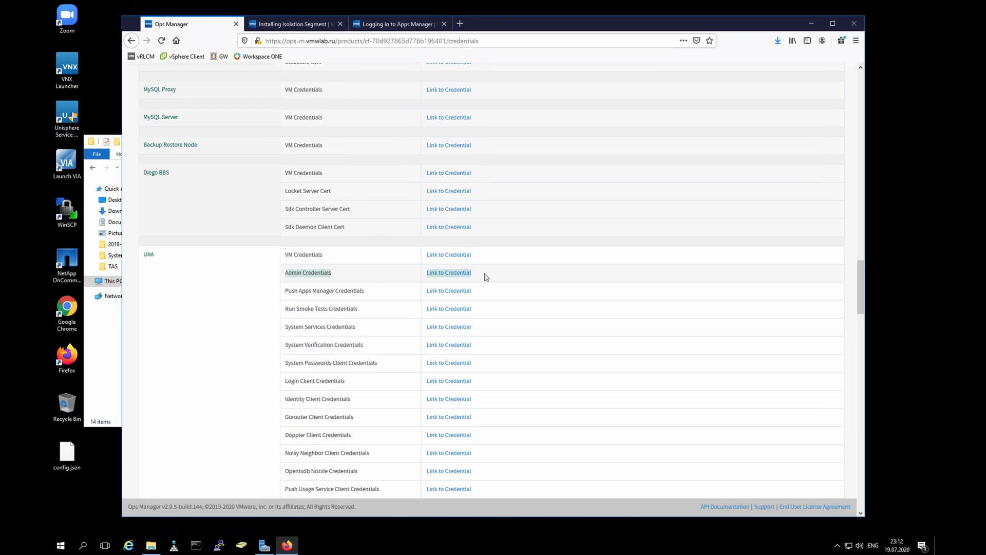
click(431, 273)
key(alt+Left)
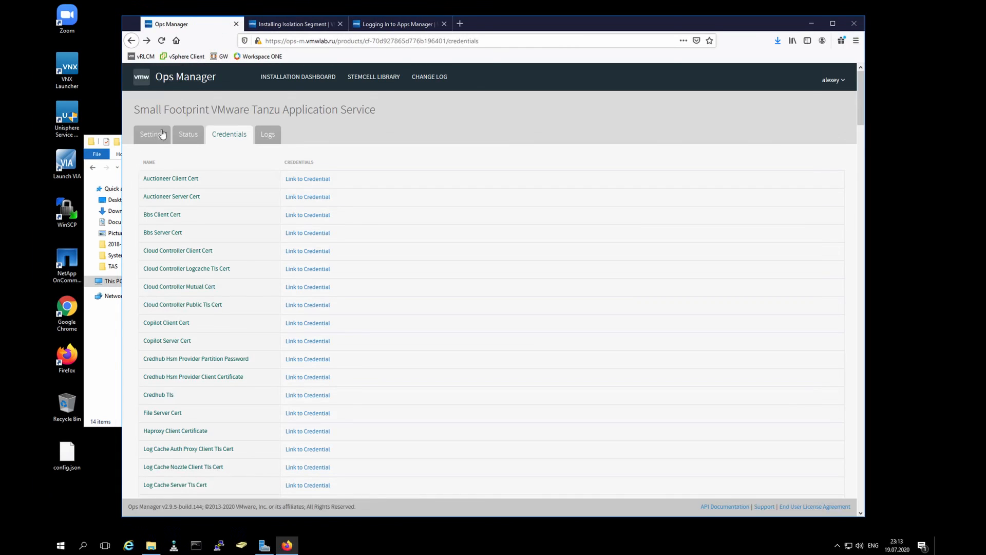
Return to the Installation Dashboard, reopen Small Footprint VMware Tanzu Application Service and look over its settings categories.
click(300, 79)
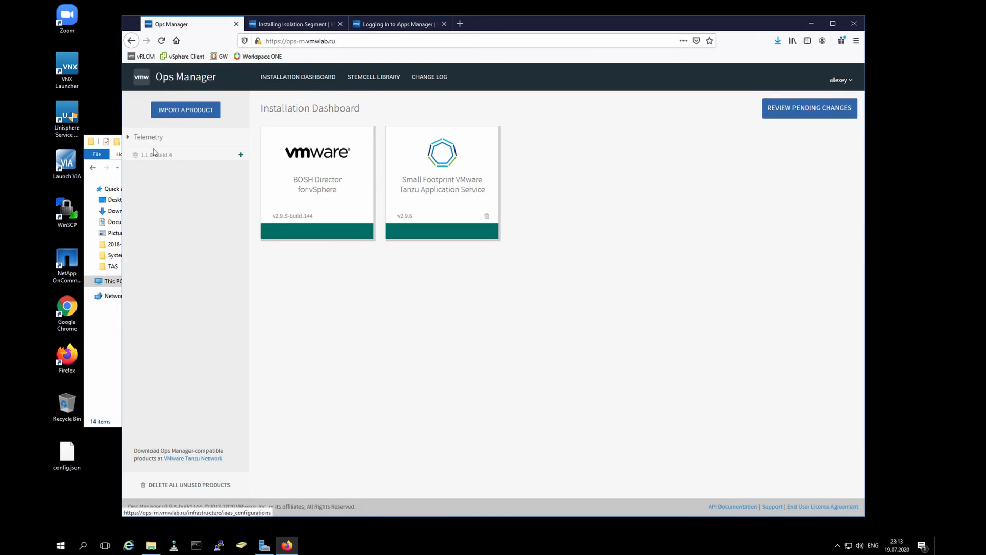
click(441, 137)
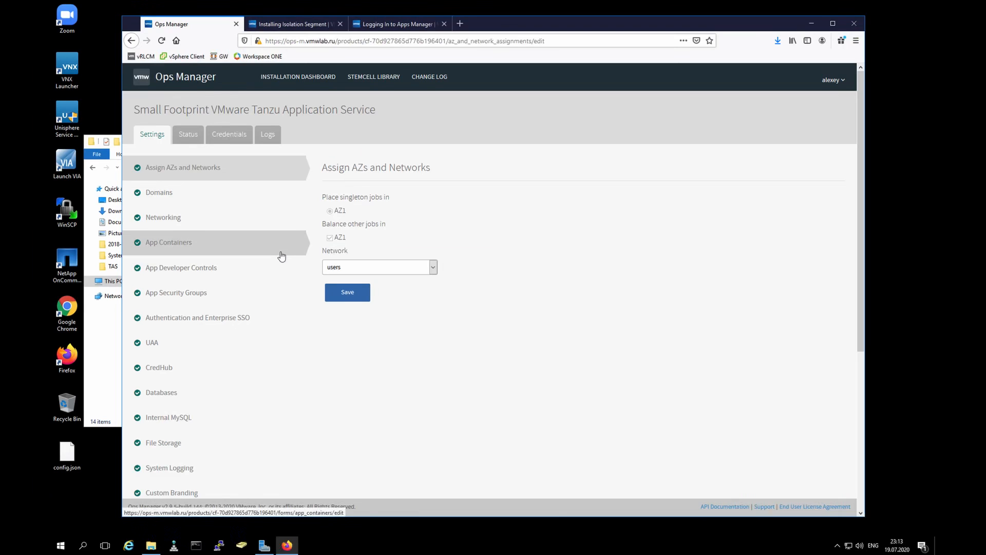
scroll(281, 253, down, 1)
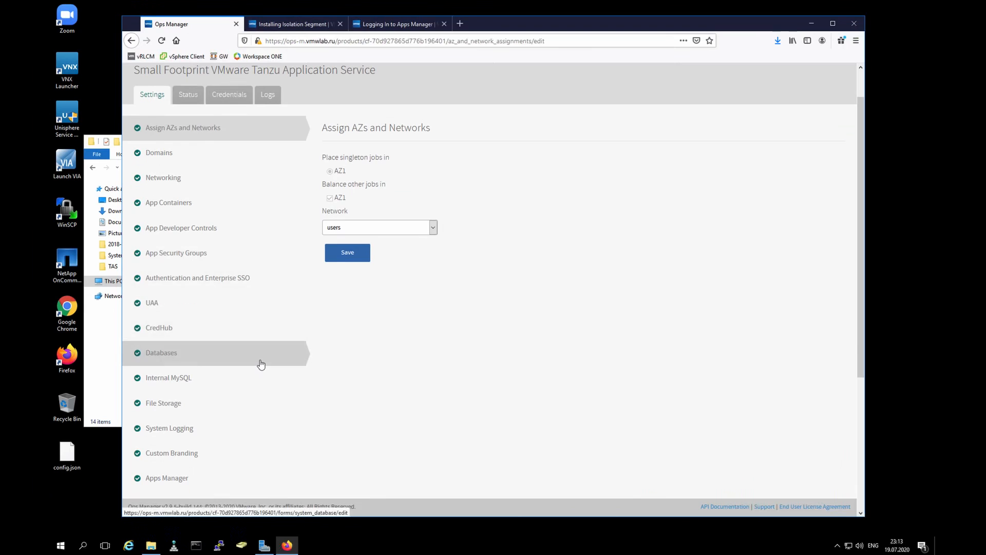
scroll(259, 364, down, 5)
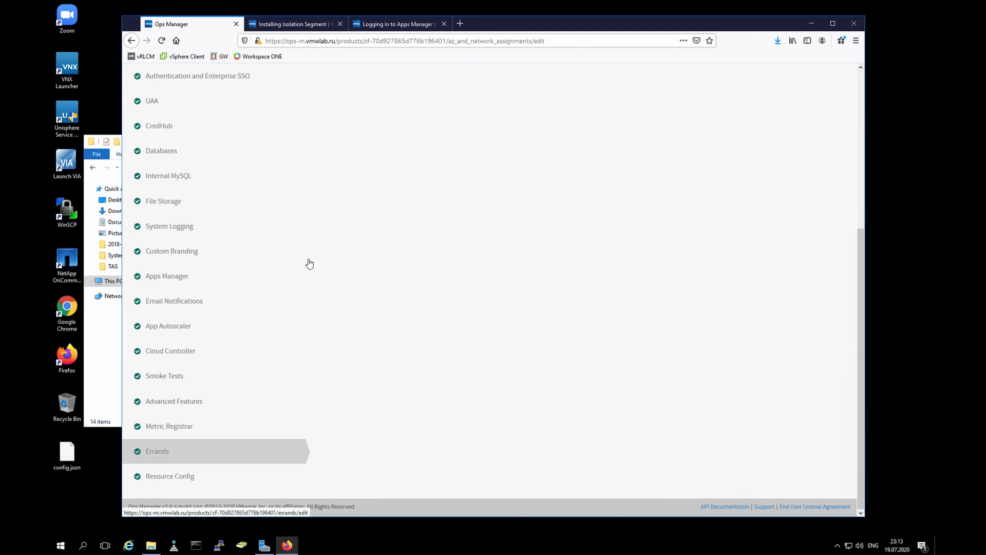
scroll(319, 246, up, 6)
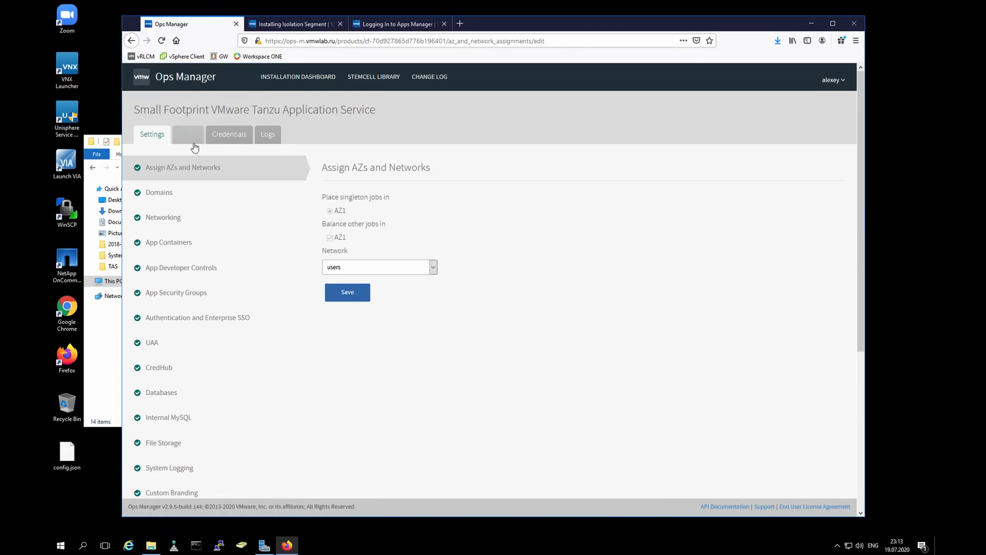
scroll(244, 403, down, 5)
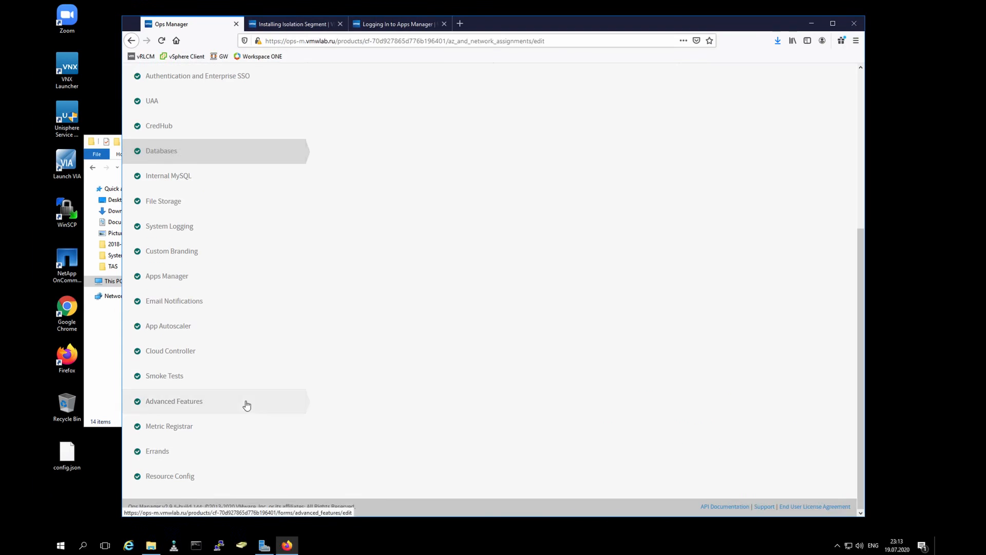
Examine the Resource Config for the instance counts and VM types of each job, including the HAProxy instance options.
click(171, 477)
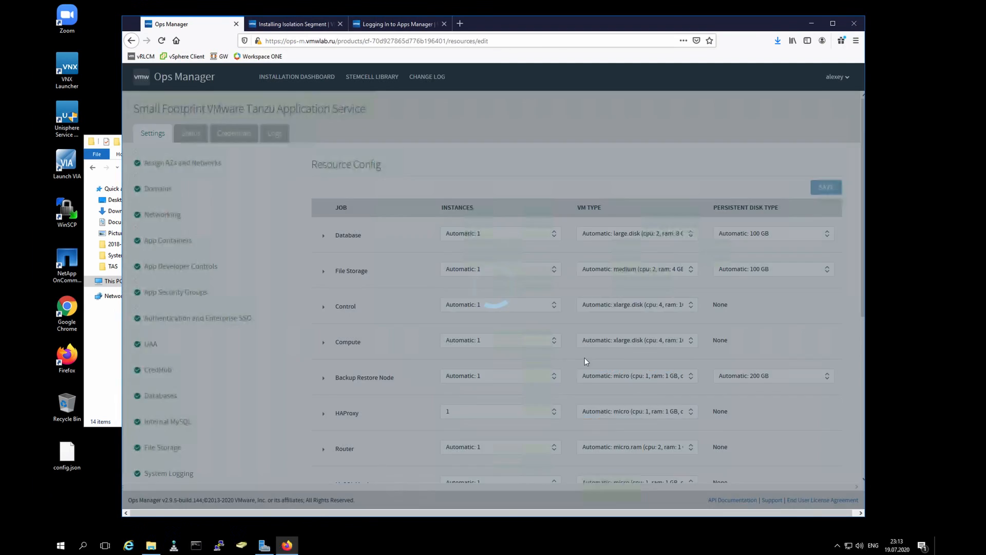
scroll(488, 399, down, 5)
scroll(388, 348, down, 1)
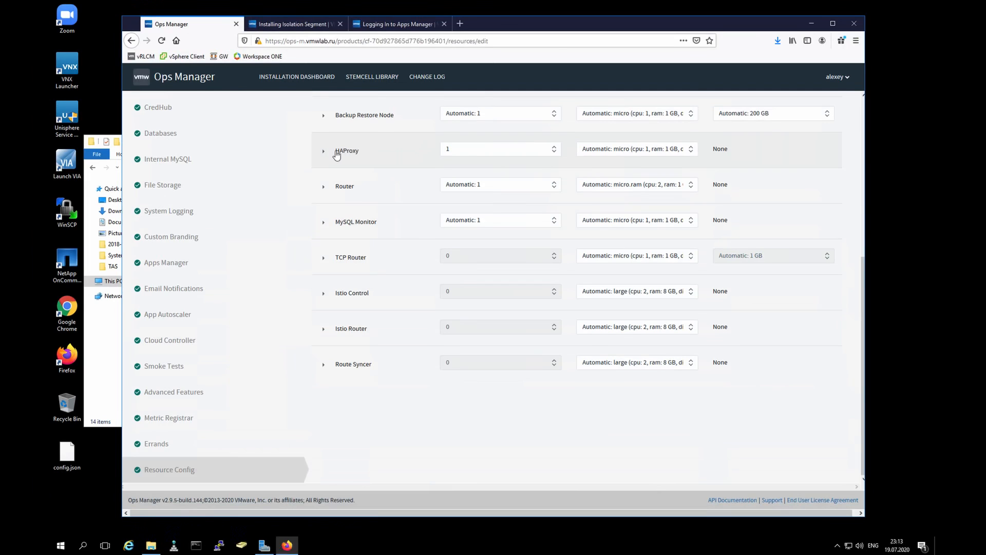
click(475, 147)
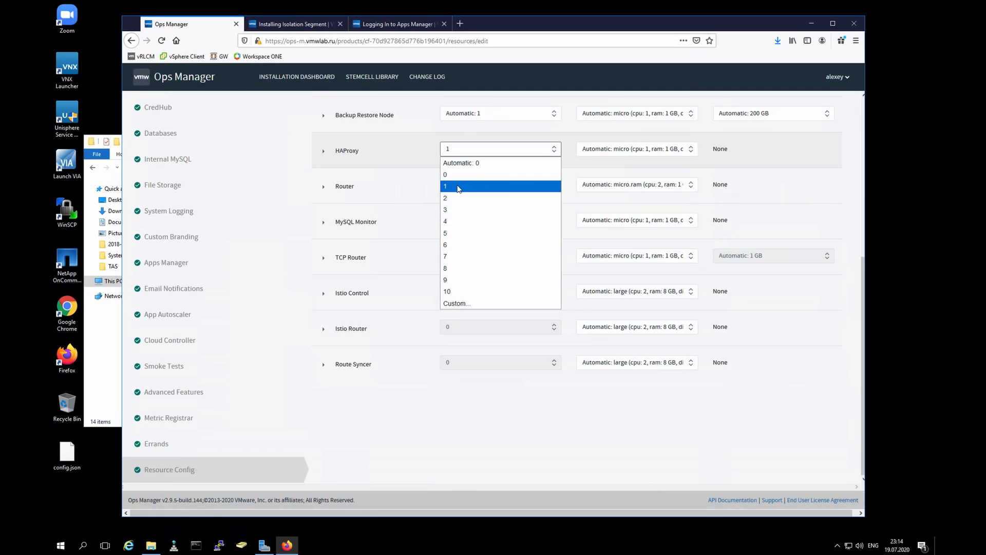
click(303, 172)
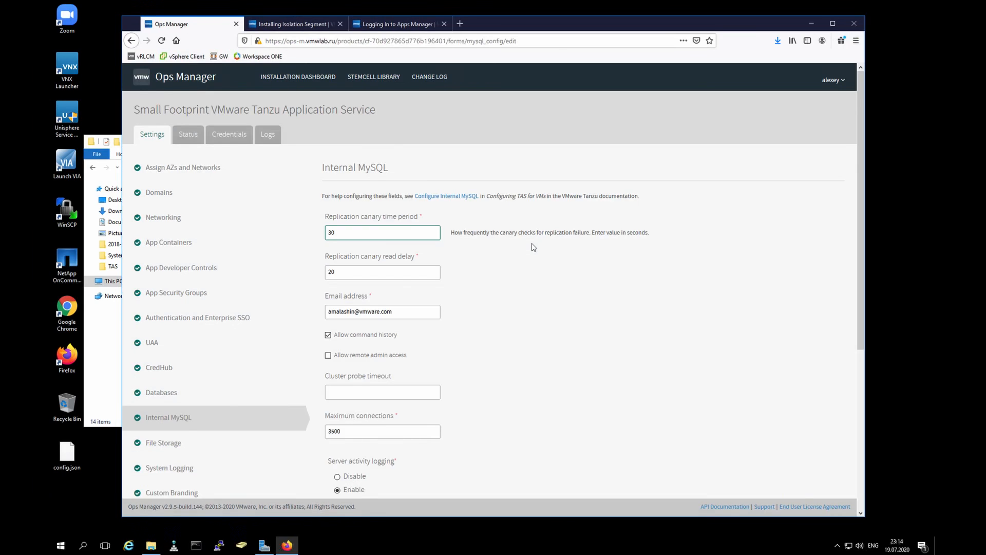
click(132, 41)
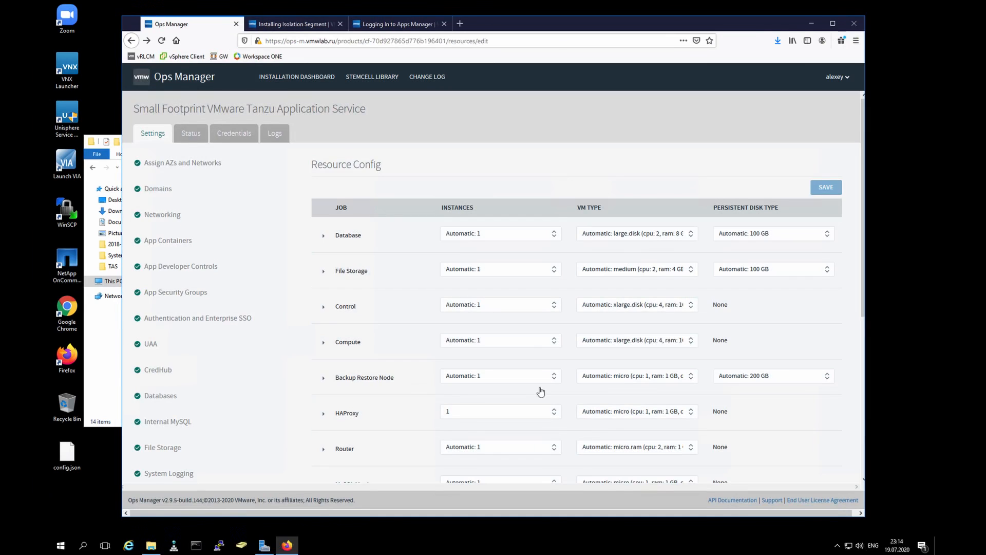
scroll(541, 391, down, 1)
scroll(541, 391, down, 5)
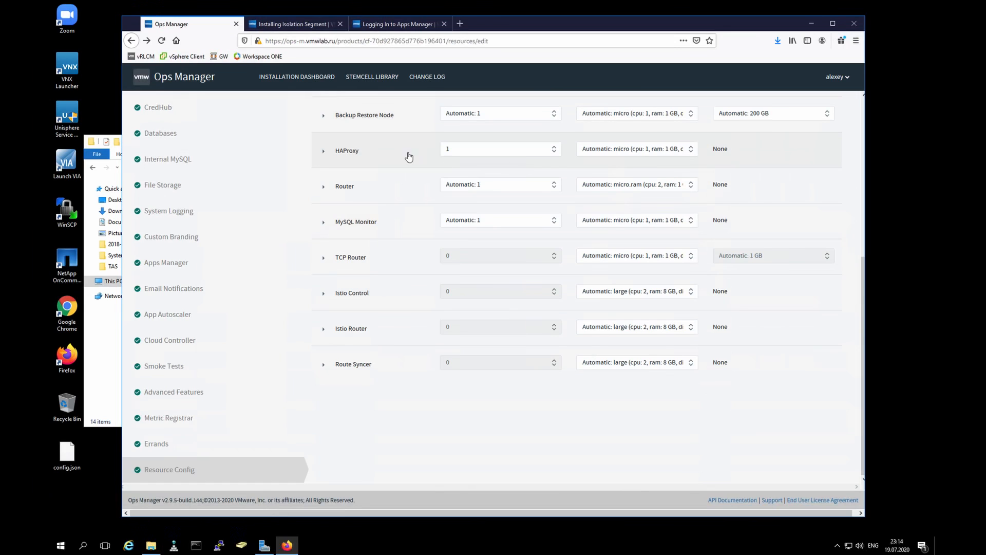
scroll(447, 172, up, 5)
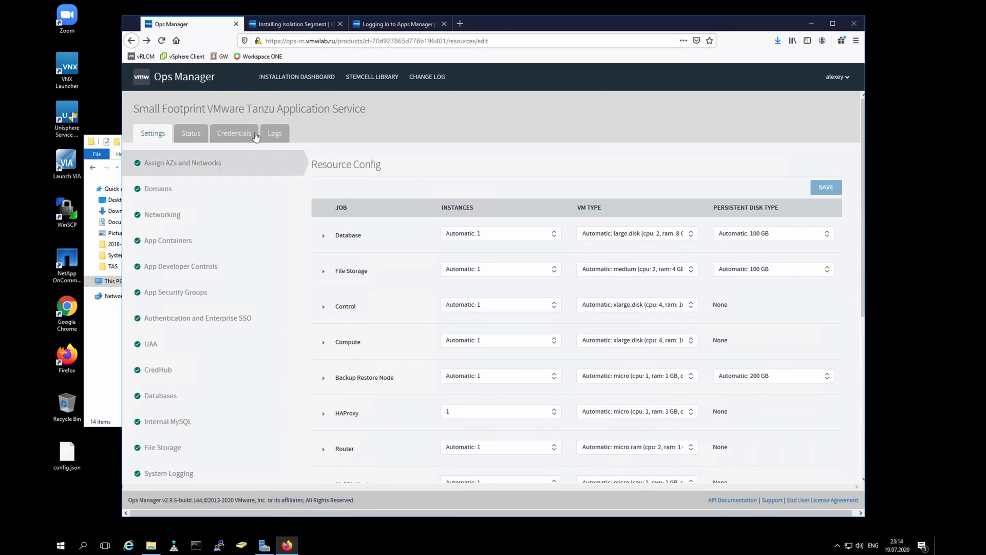
Revisit the credentials list and the Apps Manager login documentation, and open apps.sys.tas.vmwlab.ru in a new browser tab.
click(235, 134)
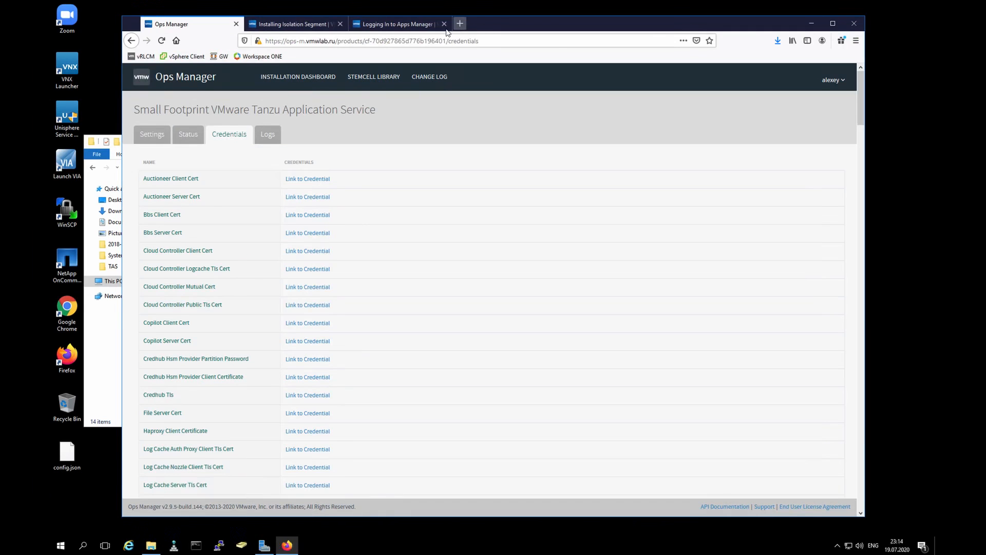
click(426, 26)
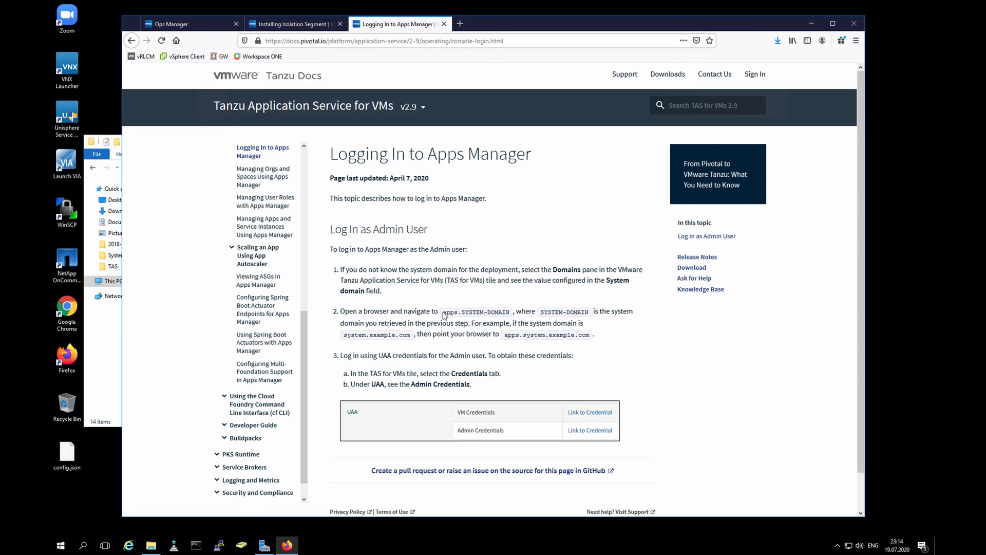
click(460, 24)
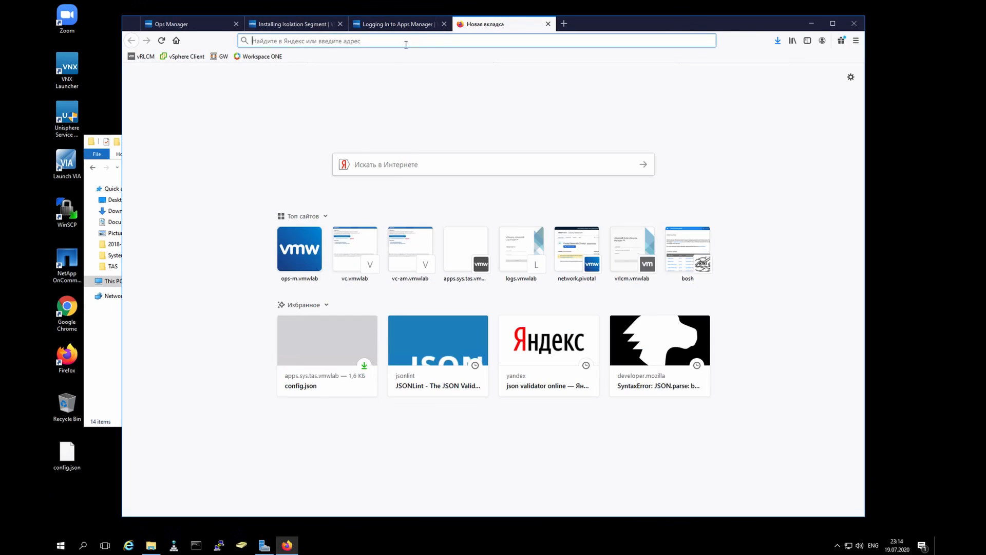
text(apps.sys.tas.vmwlab.ru/)
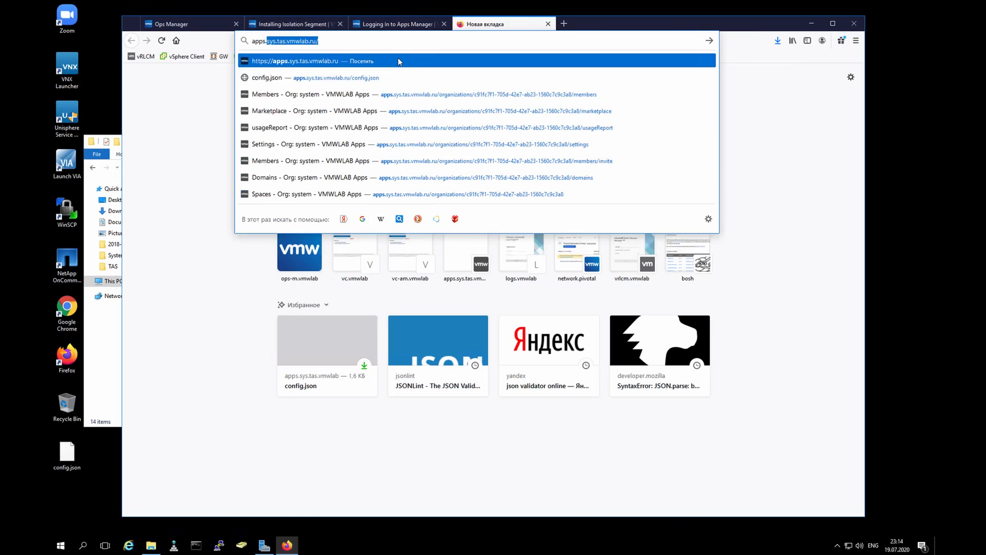
key(Return)
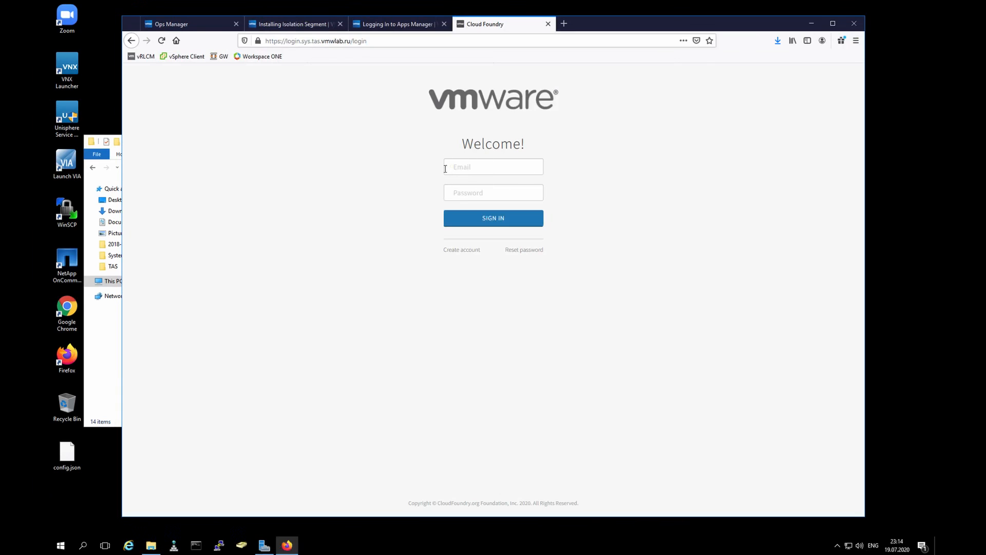
Try to sign in to Apps Manager as admin with the copied account password.
click(482, 165)
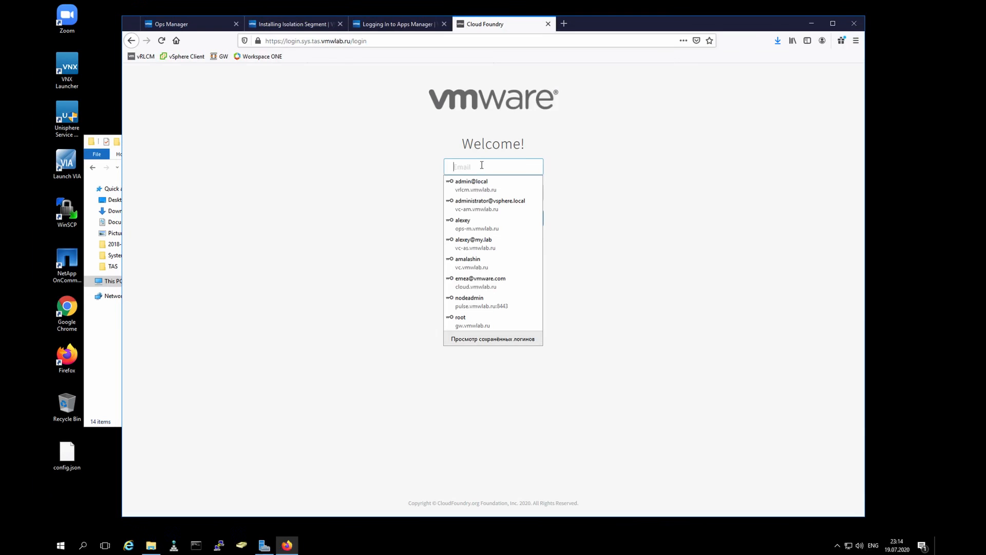
text(admin)
key(Tab)
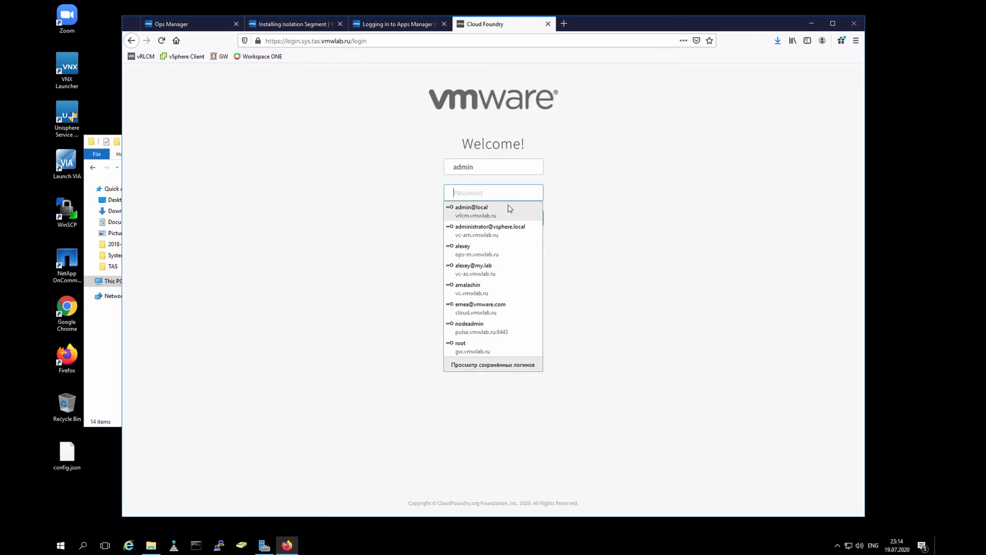
key(ctrl+v)
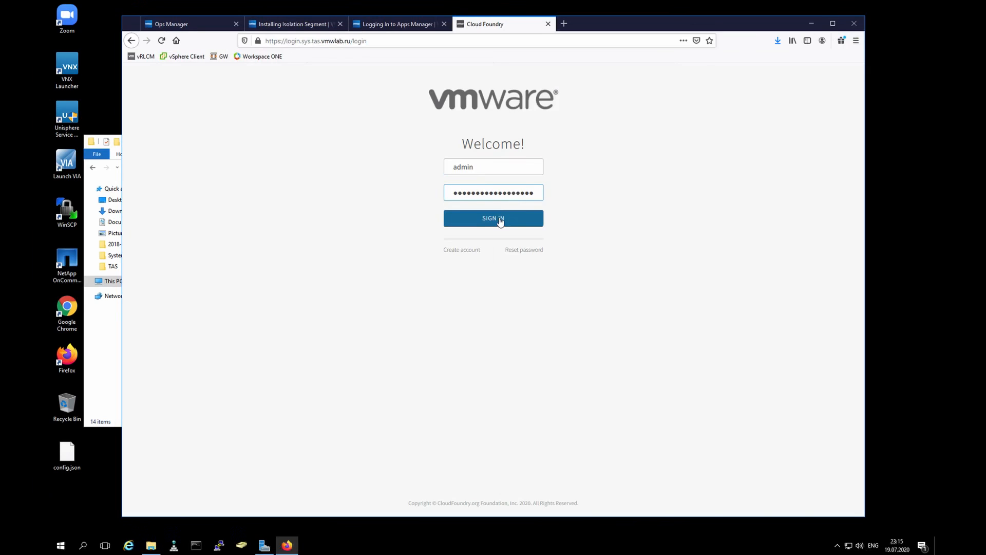
click(484, 221)
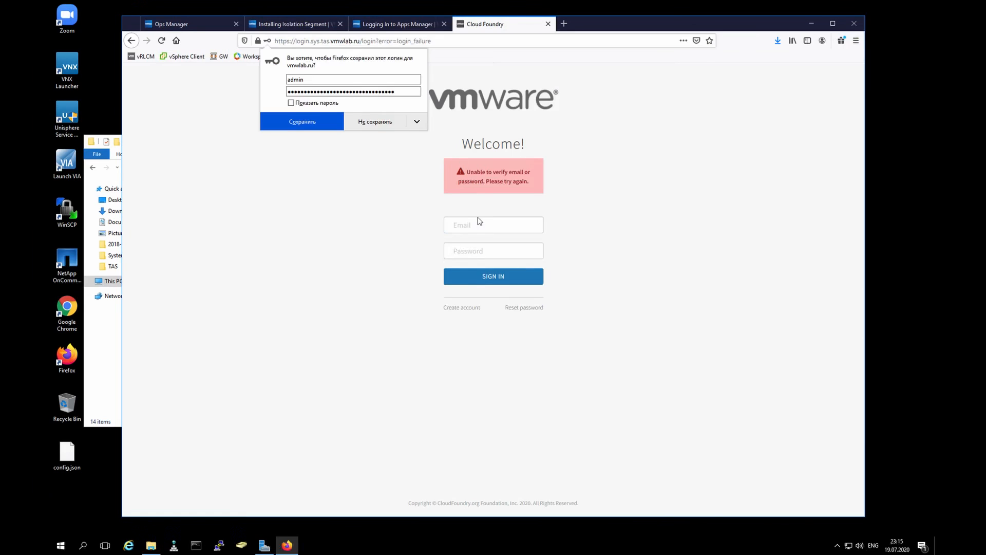
Paste the copied account password into the address bar, remove its stray leading quotation mark, and copy the cleaned password.
click(476, 227)
click(412, 100)
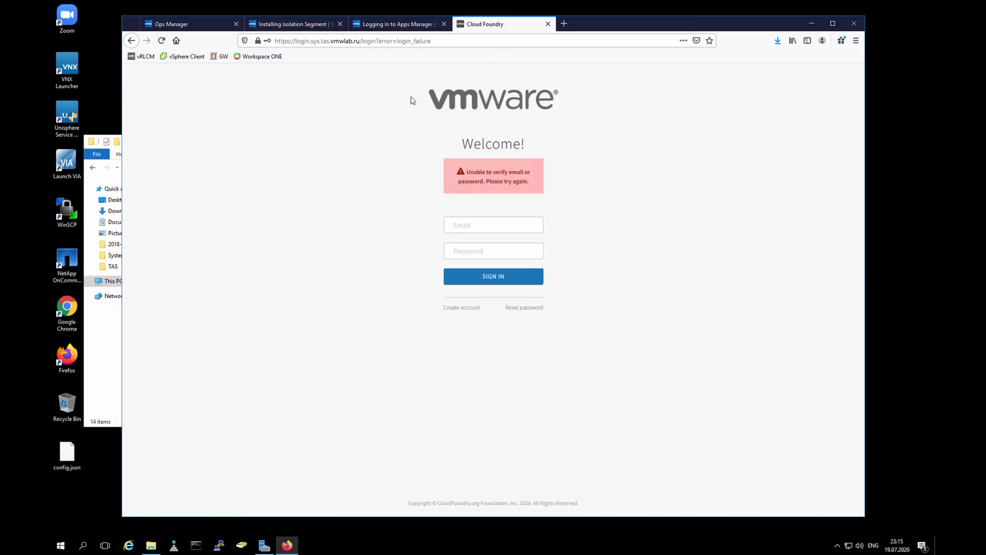
click(411, 40)
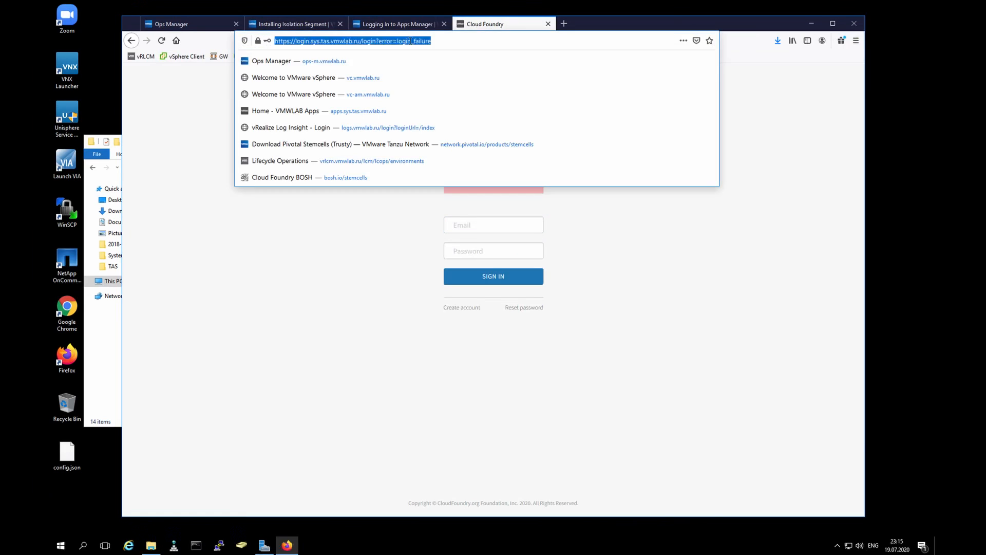
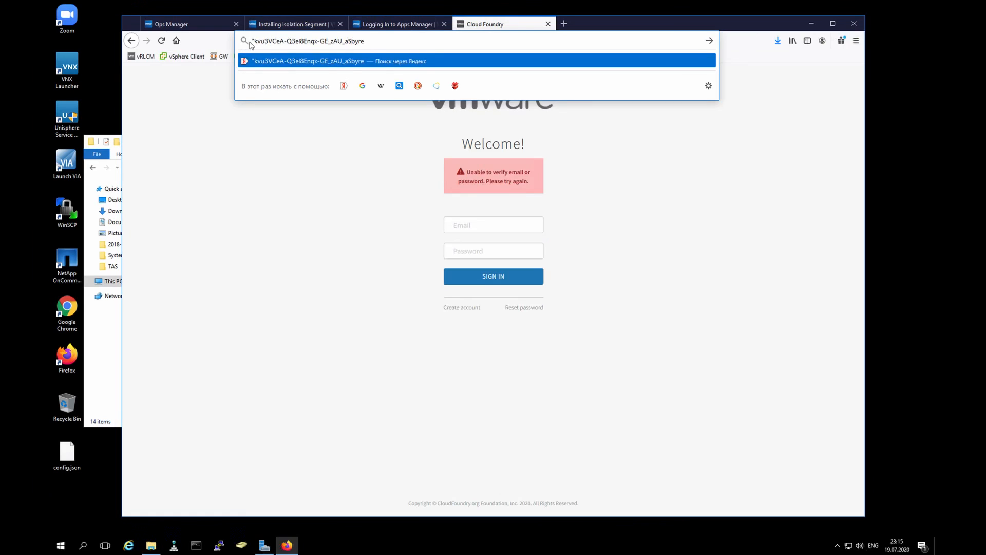
click(253, 41)
key(BackSpace)
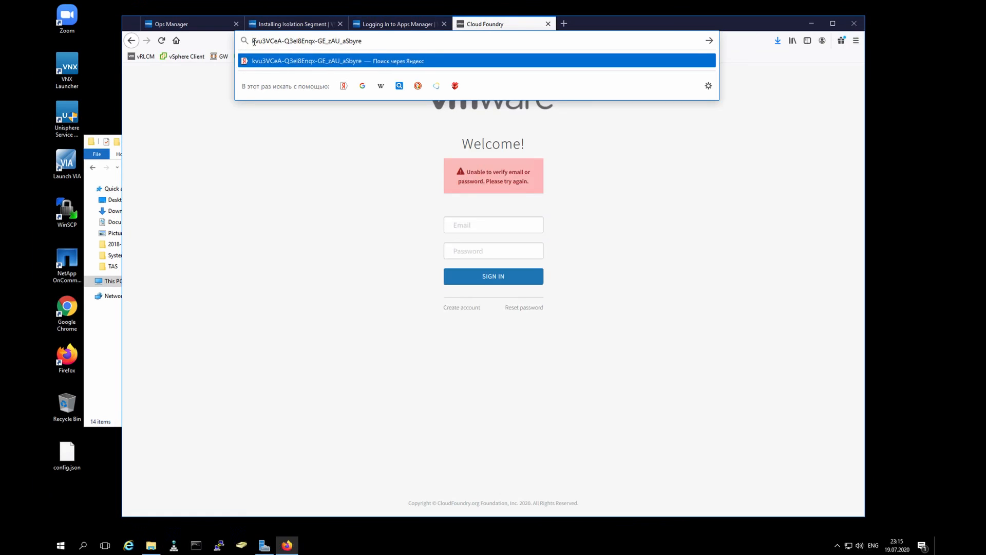
key(ctrl+a)
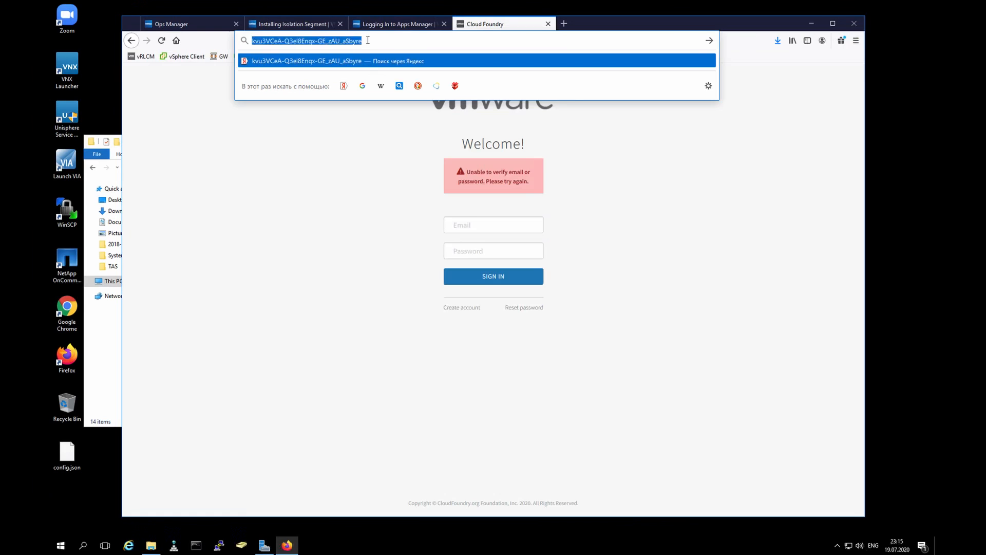
Sign in to Apps Manager as admin with the cleaned account password and decline saving the login in the browser.
click(464, 228)
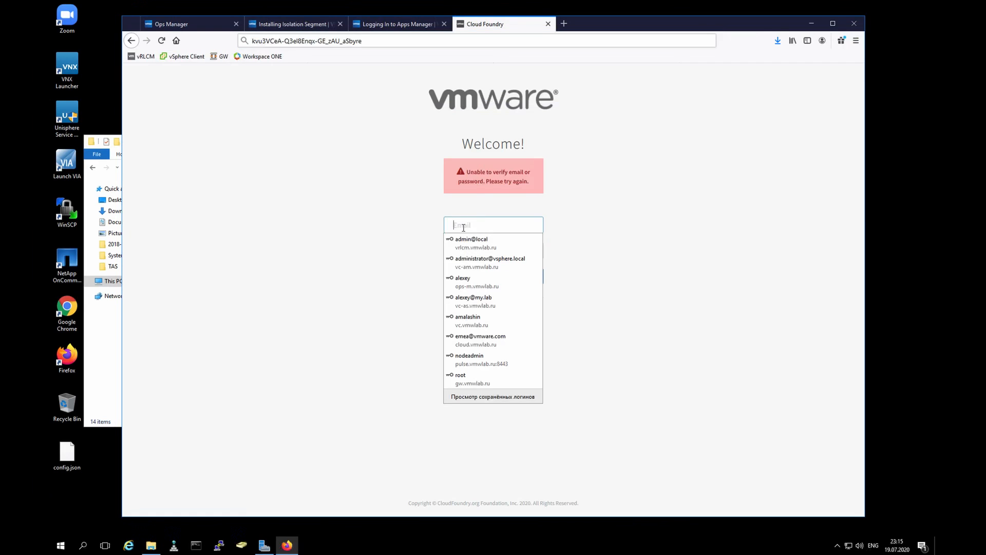
text(admin)
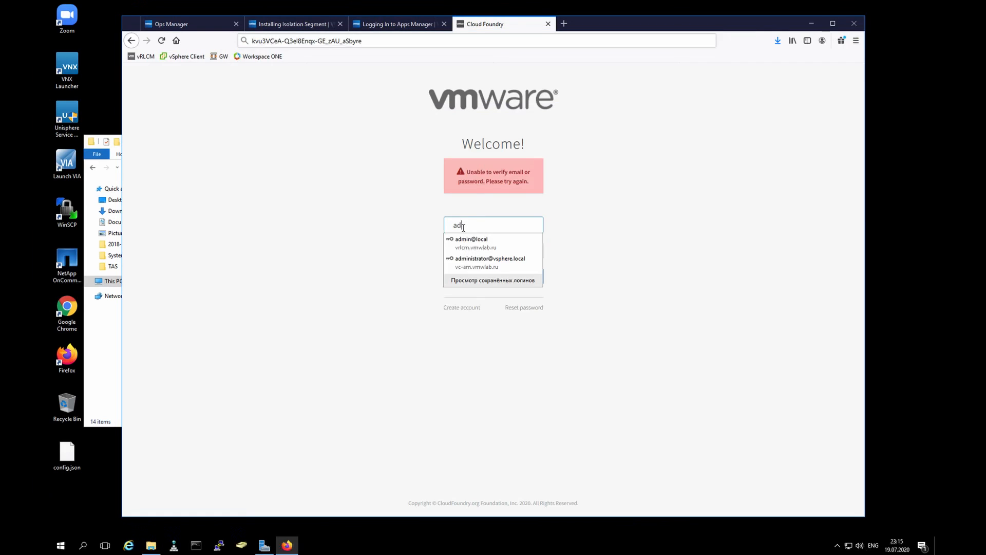
key(Tab)
key(ctrl+v)
key(Return)
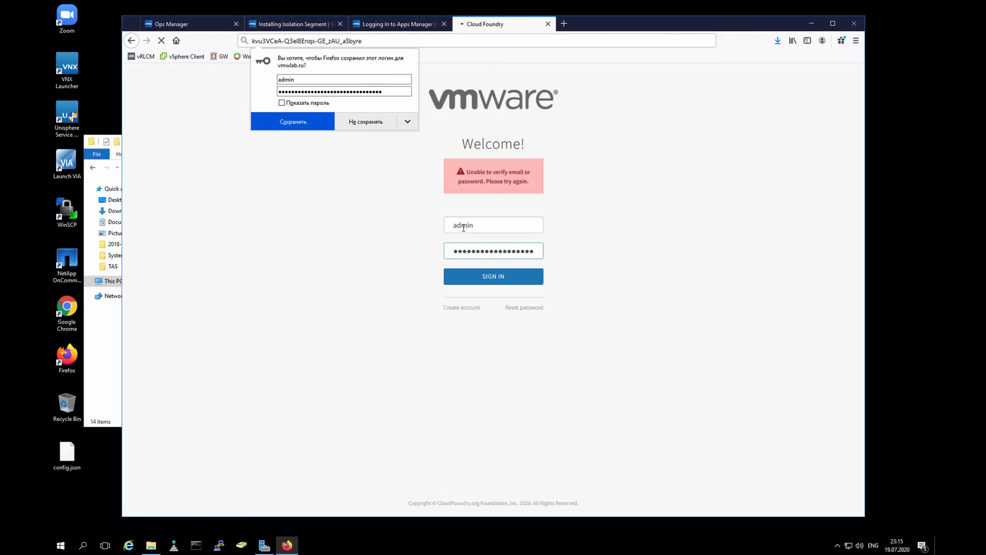
click(373, 121)
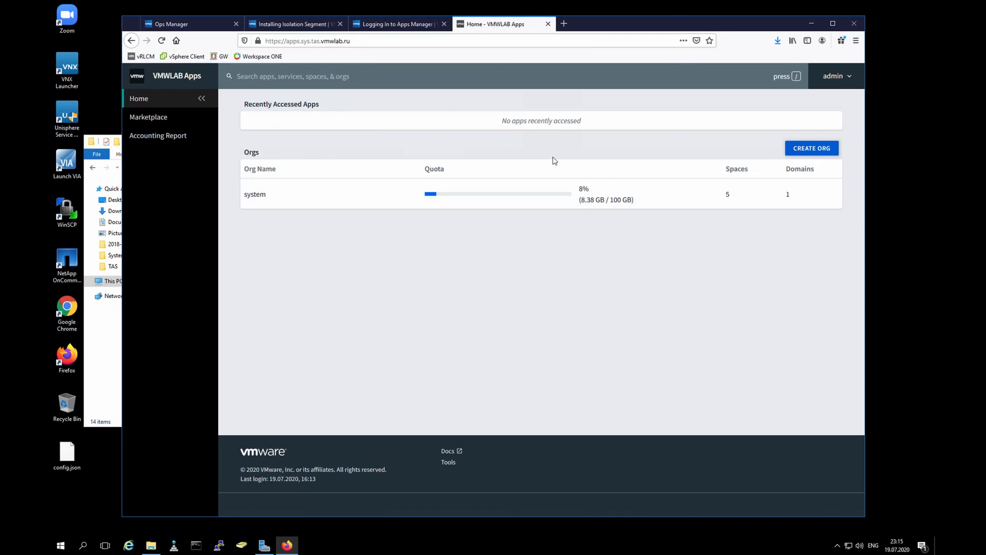
Look over the Accounting Report and the Marketplace services of the system org, and return to the Apps Manager home page.
click(164, 136)
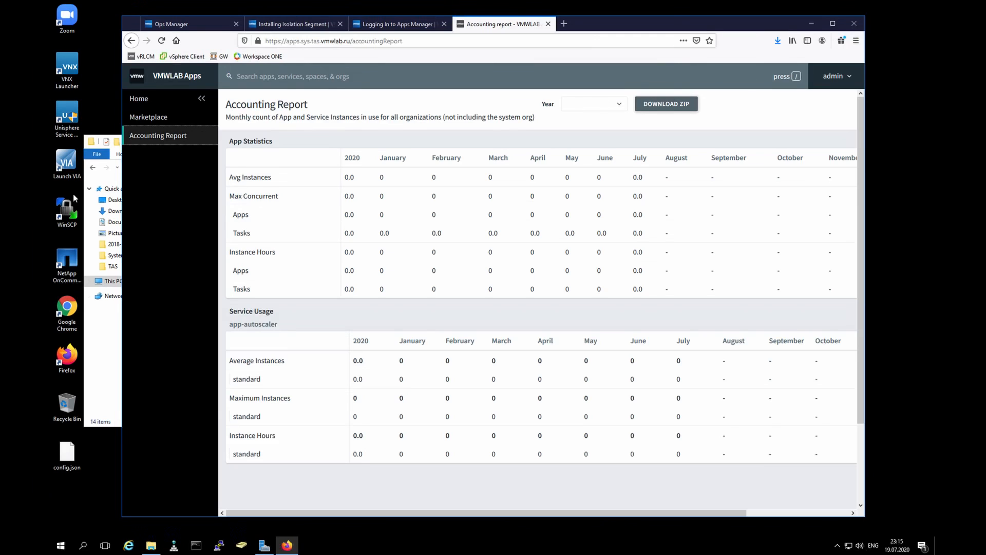
click(140, 116)
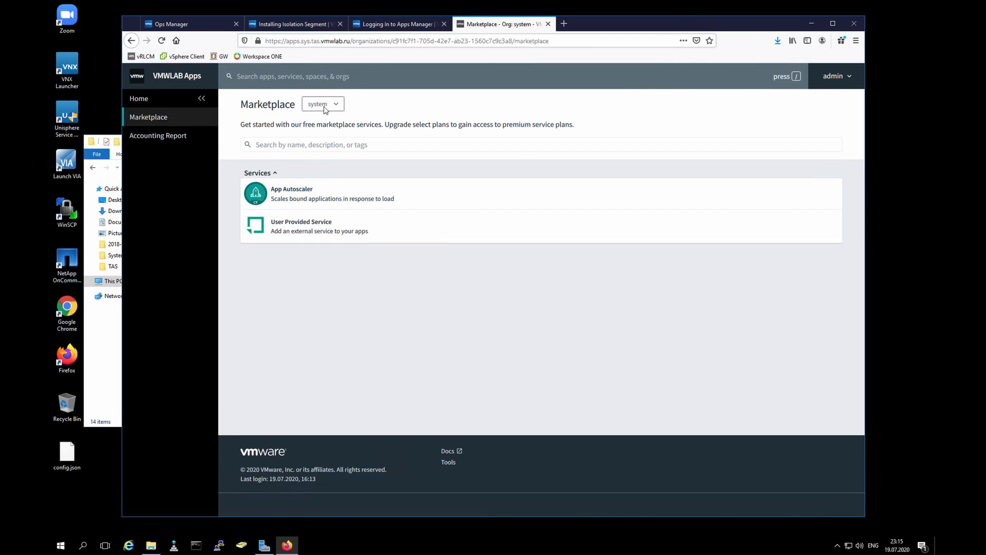
click(150, 105)
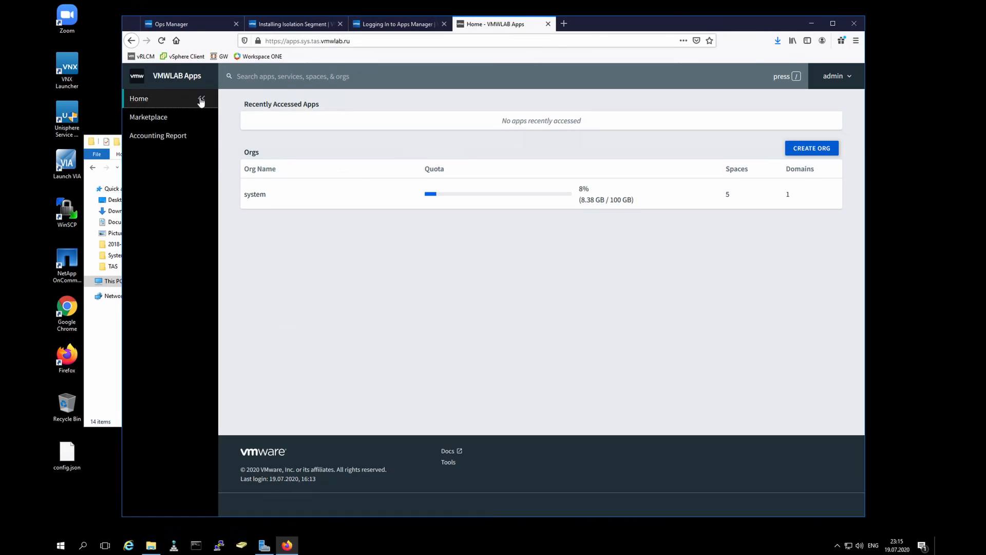
click(201, 101)
click(148, 101)
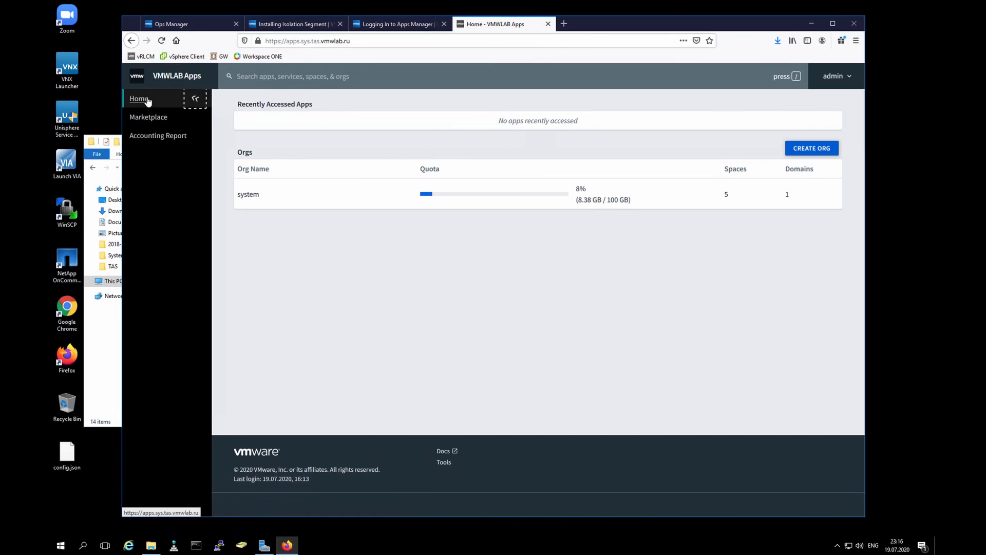
Download the Cloud Foundry CLI installer for Windows 64 bit from the Tools page, saving cf-cli-installer_6.51.0_winx64.zip.
click(449, 463)
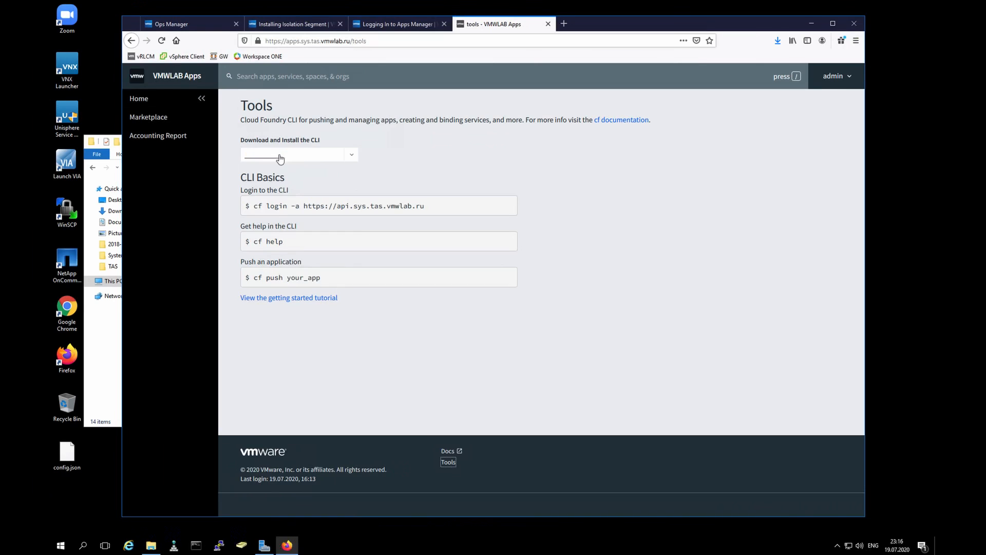
click(307, 152)
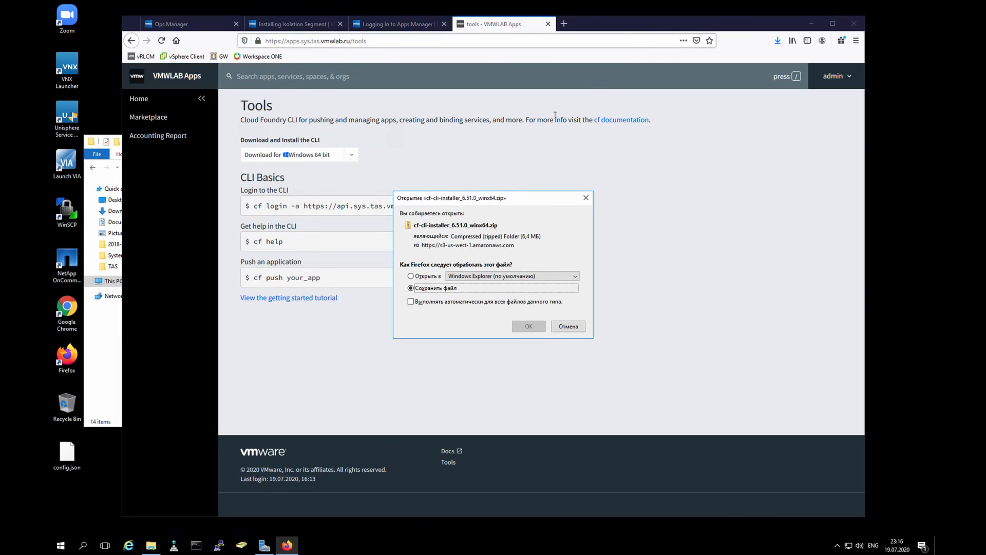
click(528, 327)
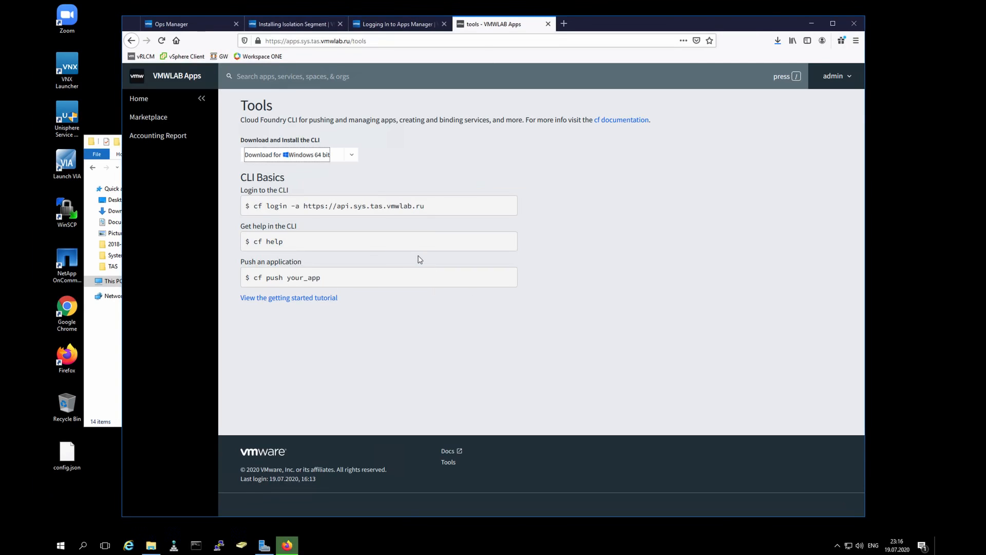
Examine the CLI login command and the cf push your_app command on the Tools page, and return to the home page.
drag(253, 206, 425, 215)
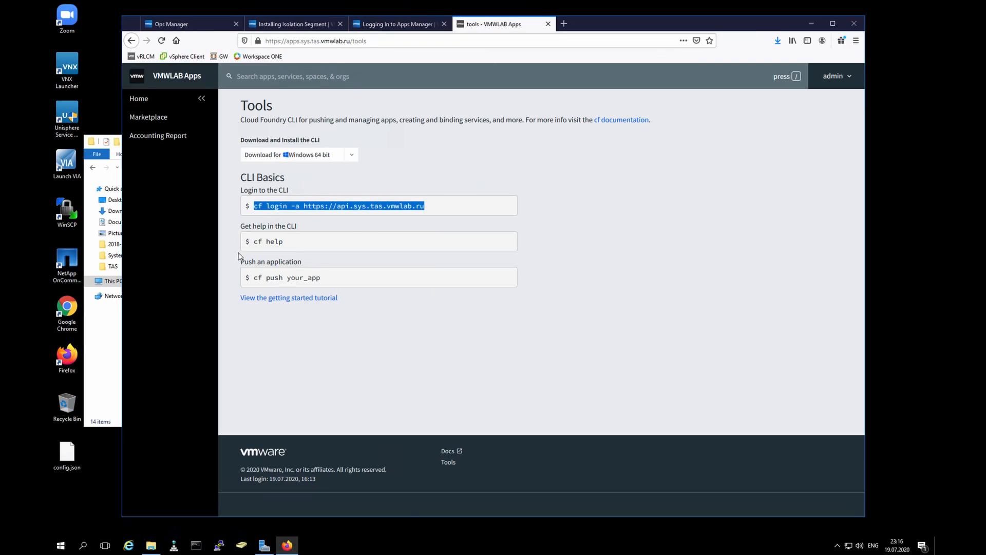
drag(250, 278, 360, 281)
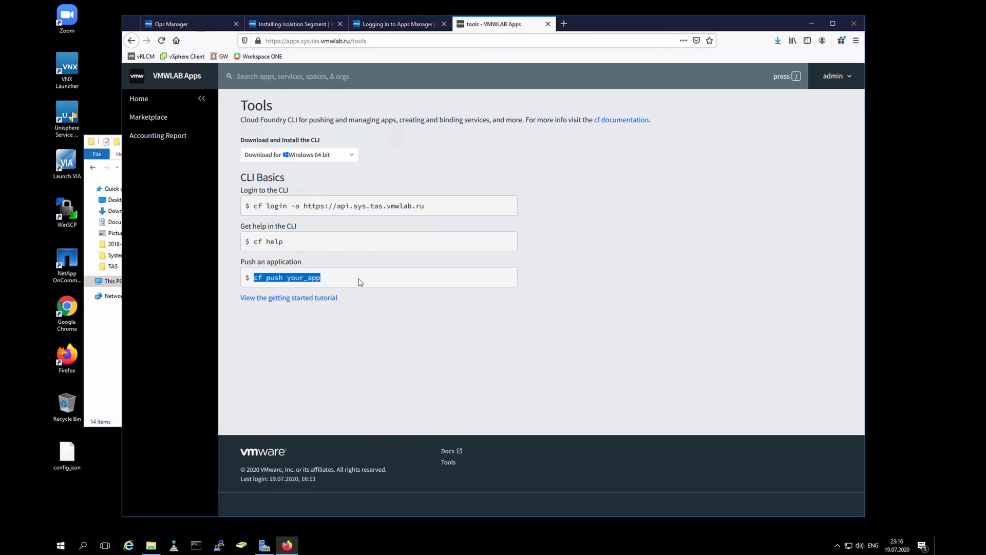
click(139, 99)
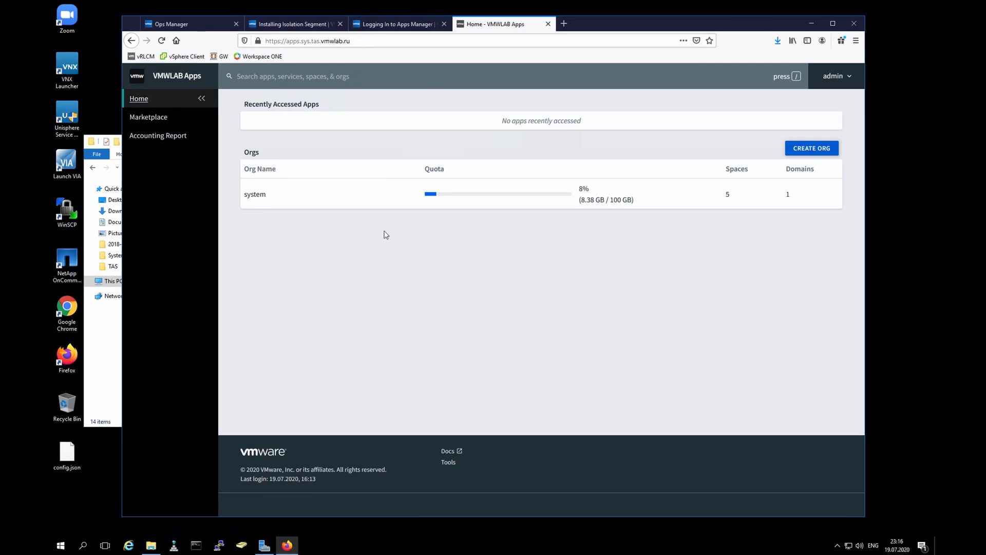